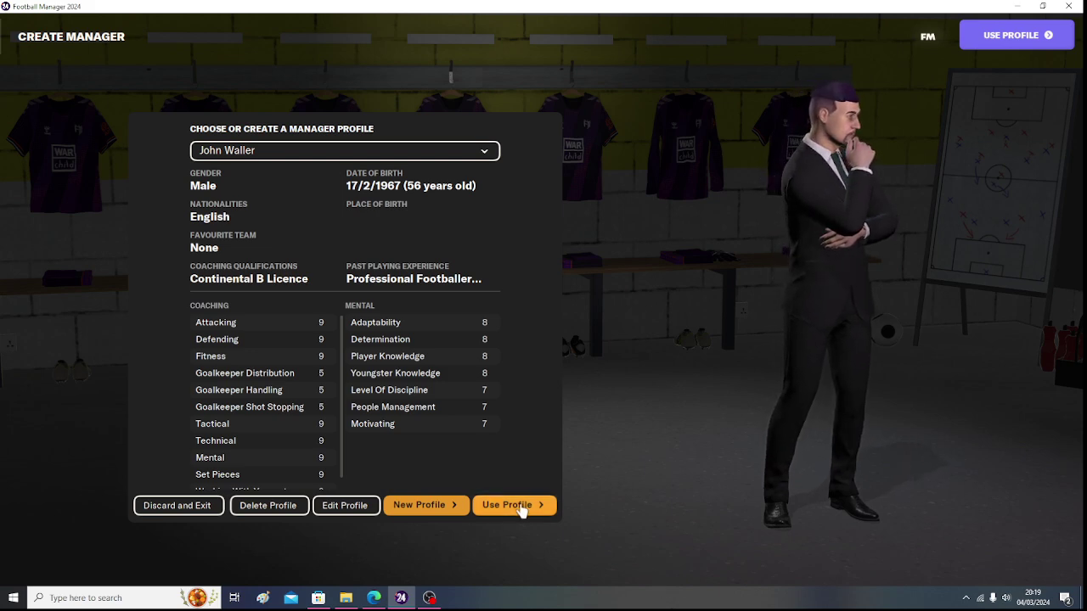
- Use the existing manager profile for the new career
left_click(520, 506)
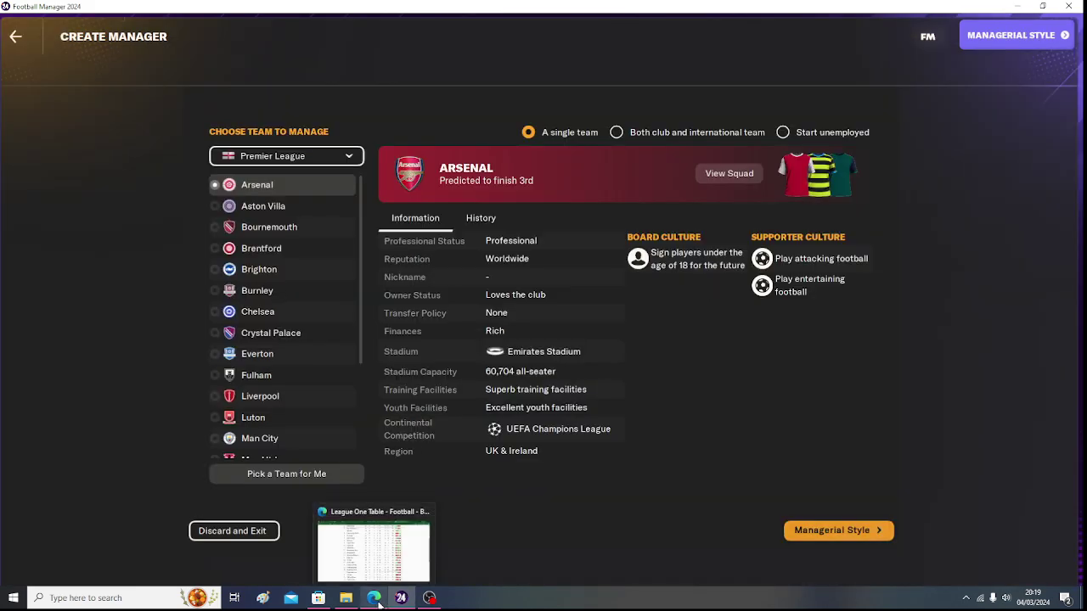
- Switch to the Edge browser and examine the League One table on the BBC Sport page
left_click(374, 598)
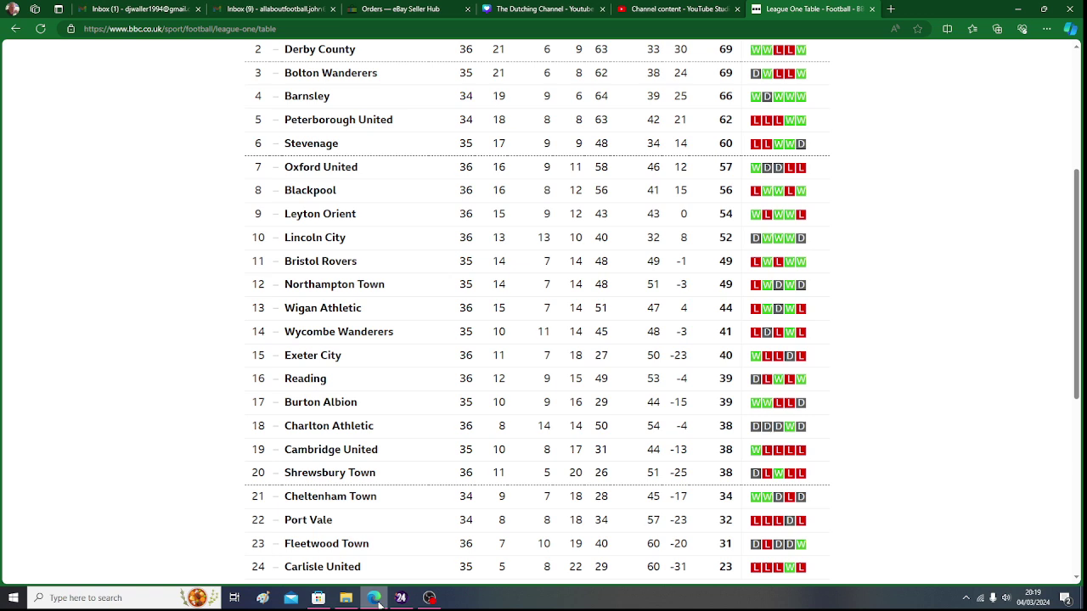
right_click(1077, 296)
scroll(1078, 280, "up", 3)
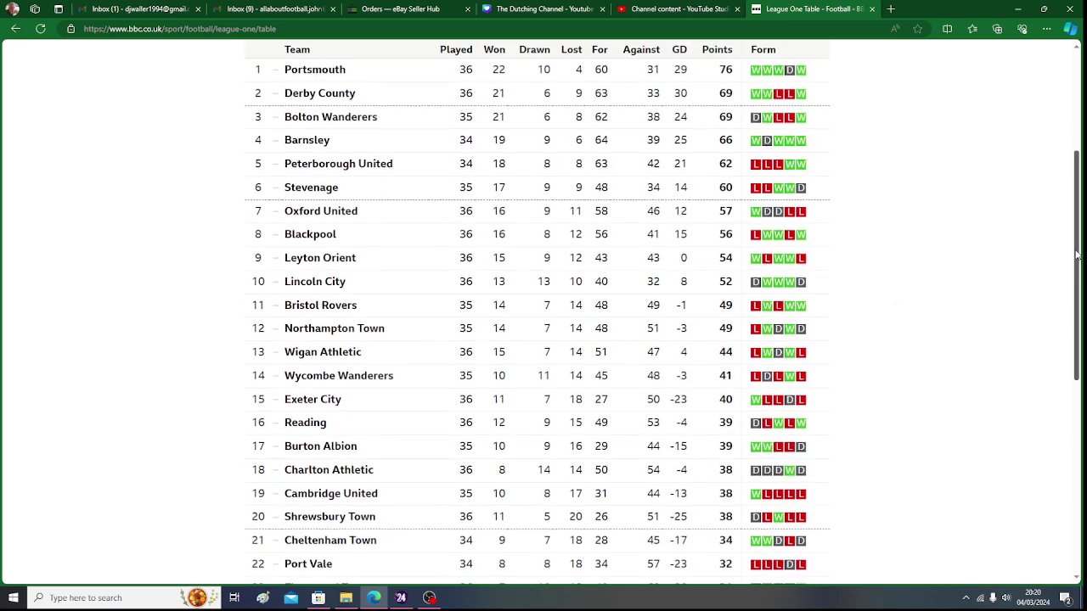
scroll(1081, 217, "down", 4)
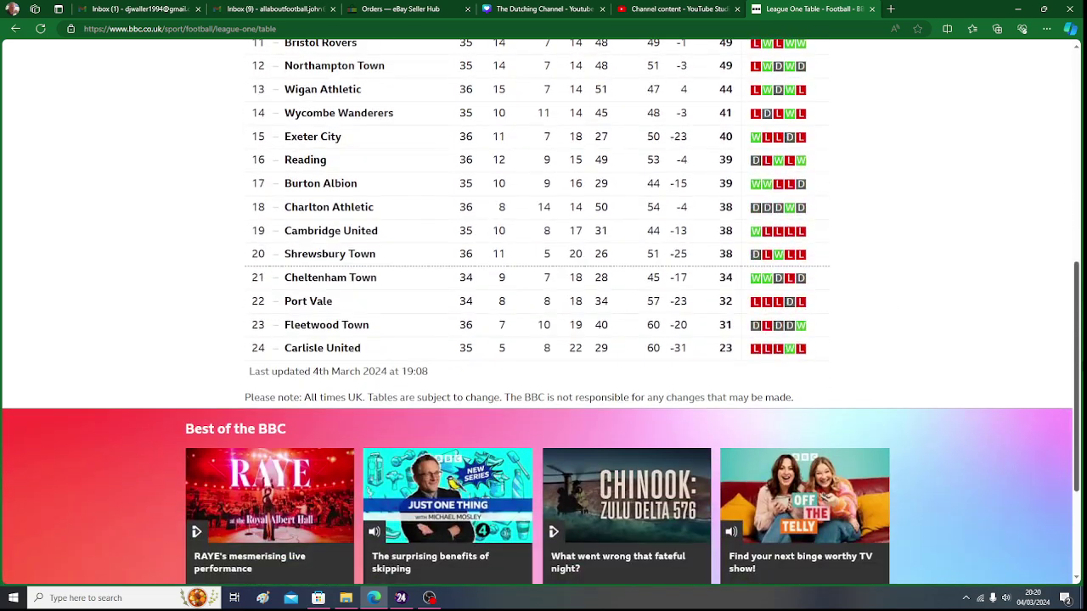
scroll(1080, 325, "up", 1)
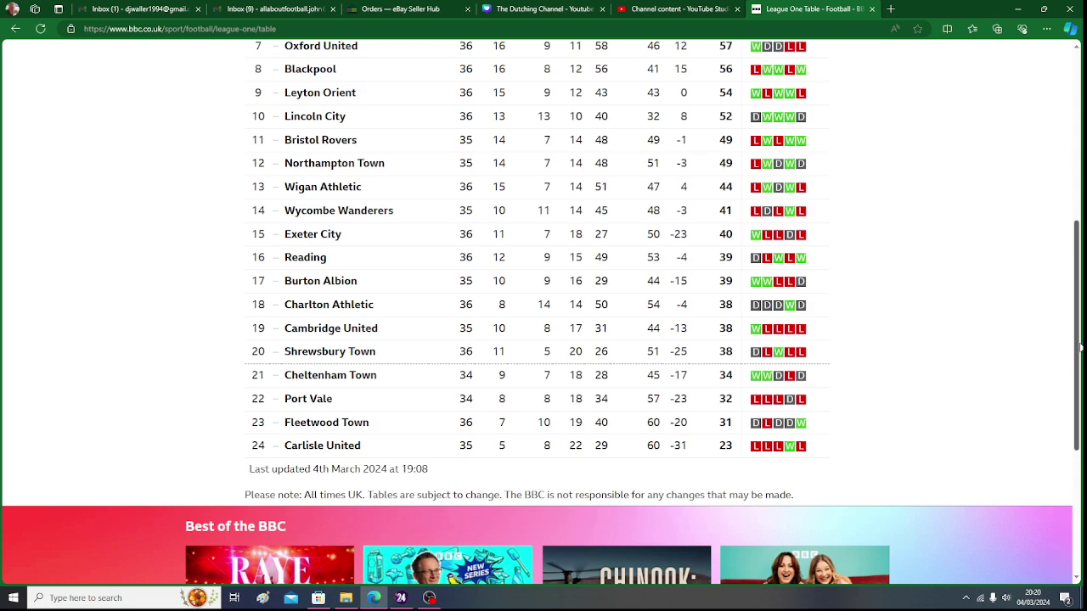
left_click_drag(1079, 347, 1075, 162)
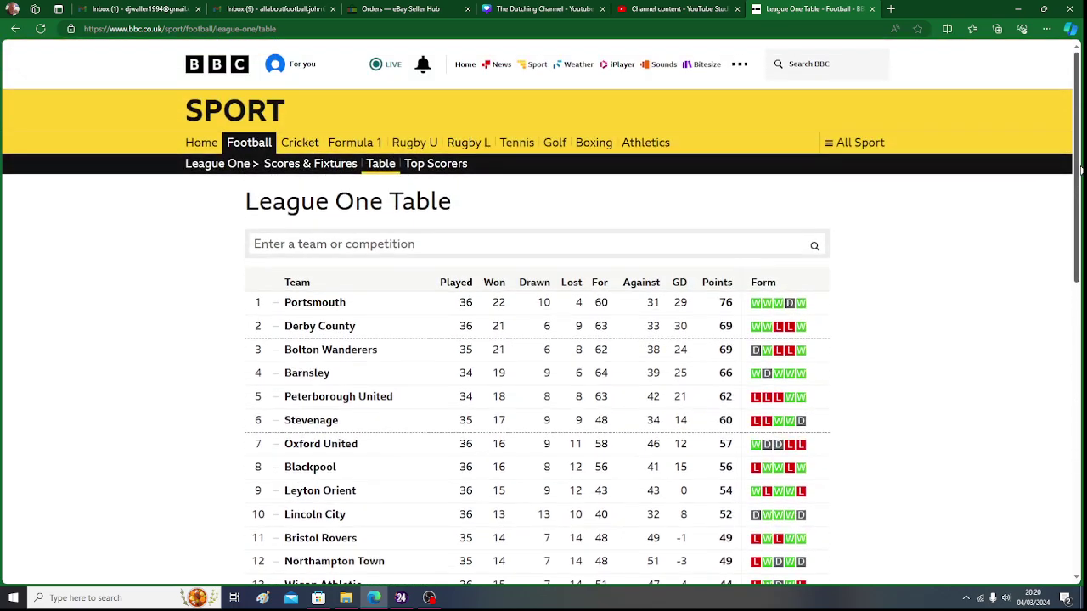
- Switch back to Football Manager 2024 and take control of Port Vale from England's League One teams
left_click(401, 598)
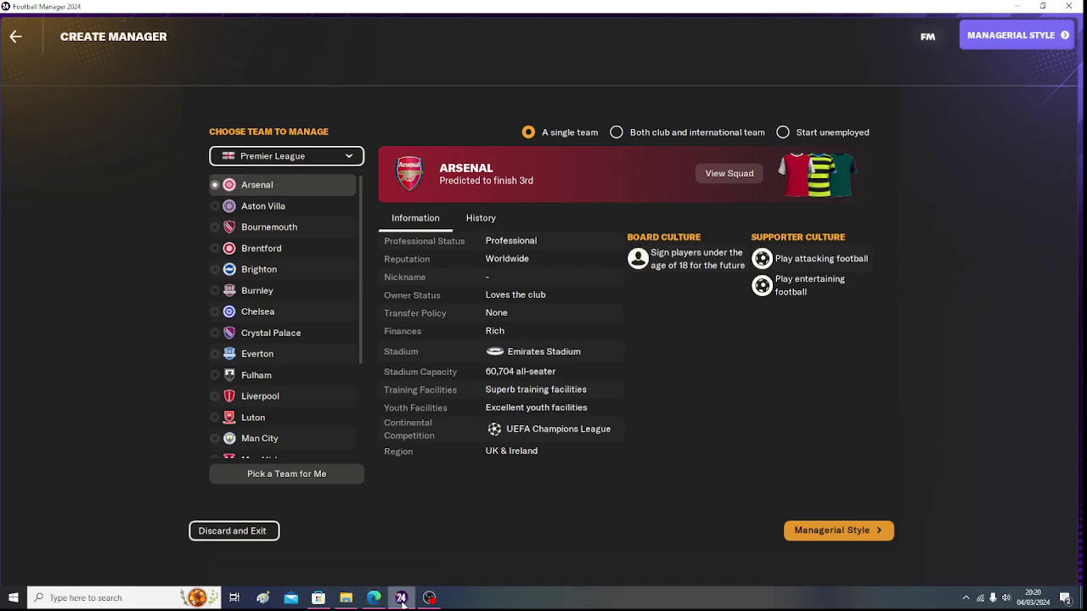
left_click(349, 157)
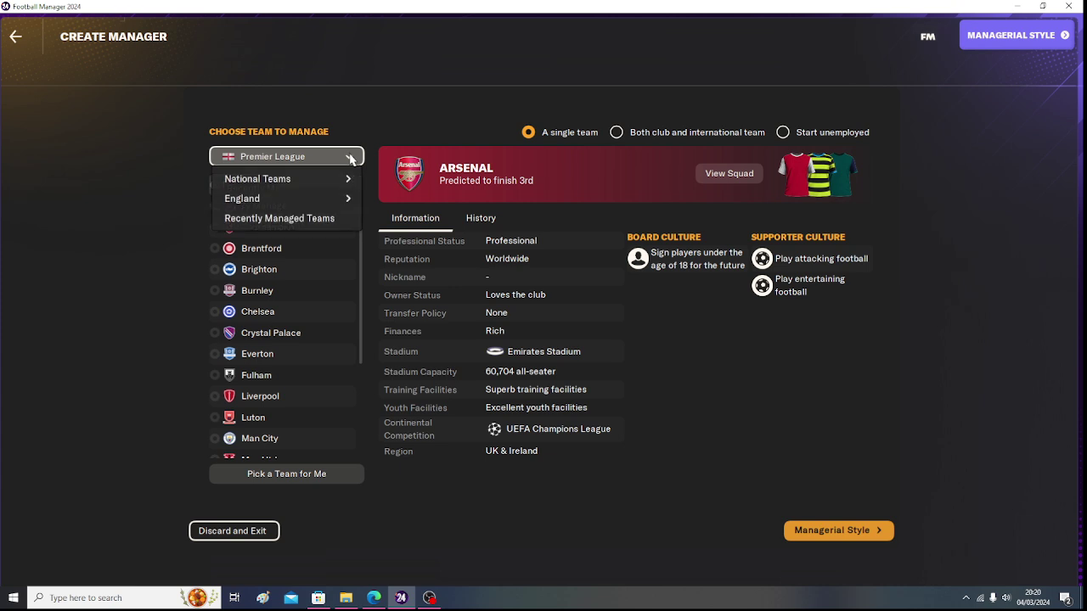
mouse_move(348, 206)
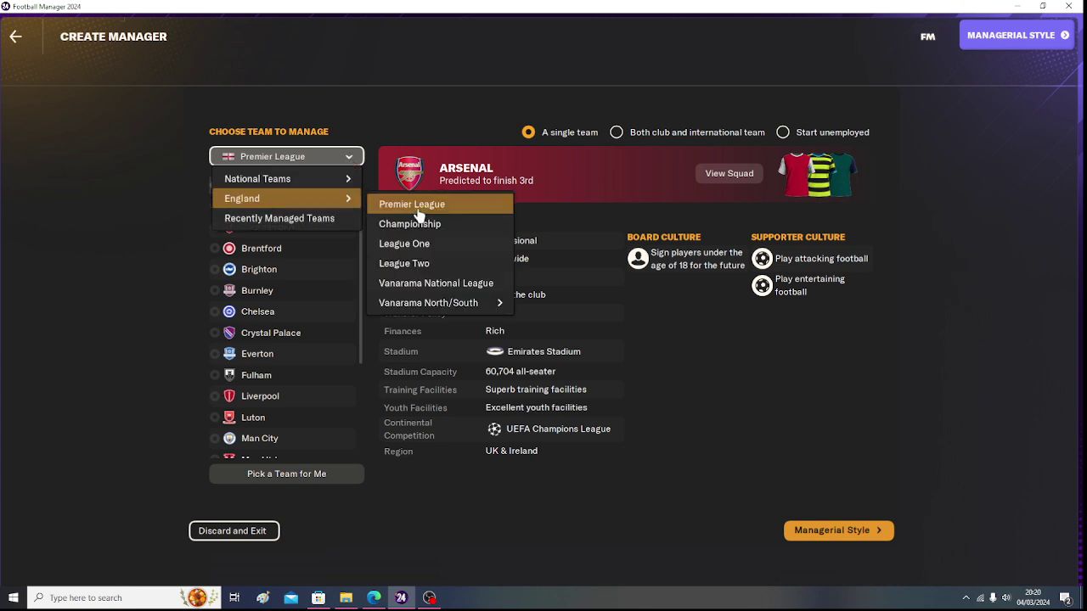
left_click(432, 245)
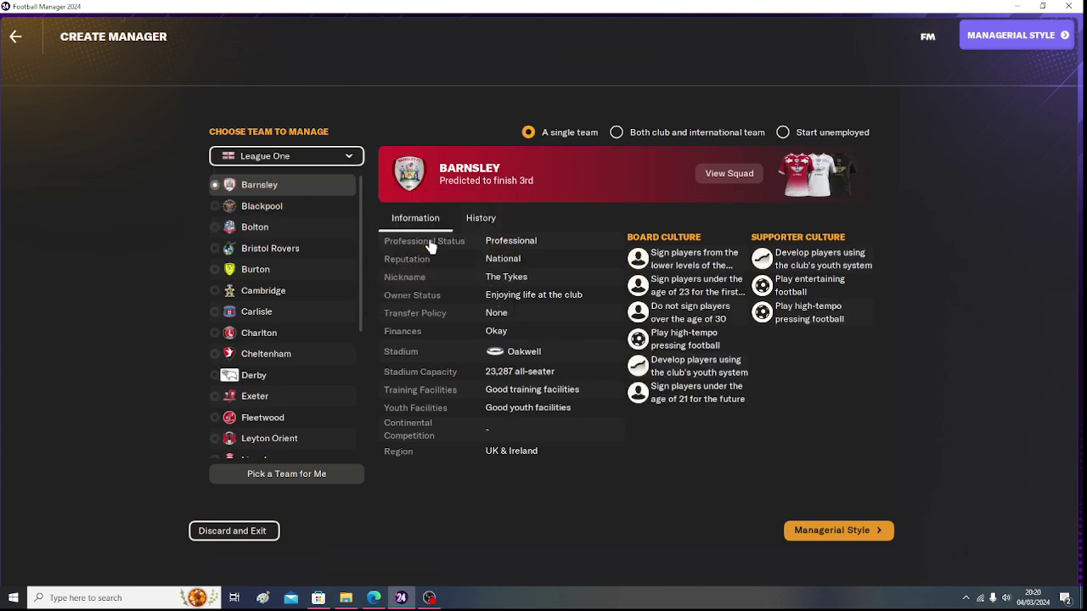
scroll(361, 259, "down", 5)
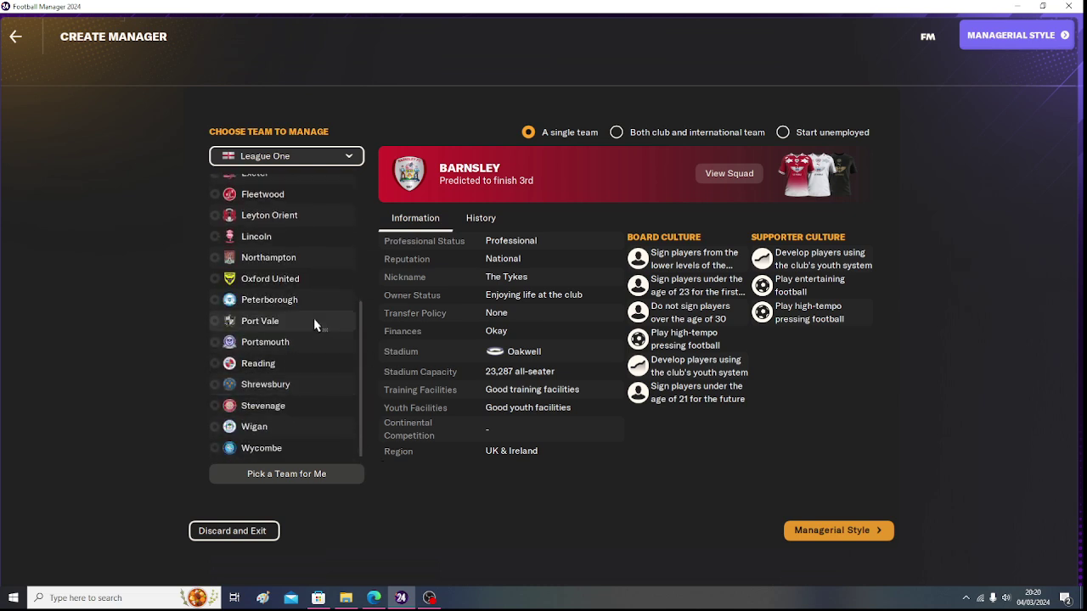
left_click(314, 325)
left_click(266, 323)
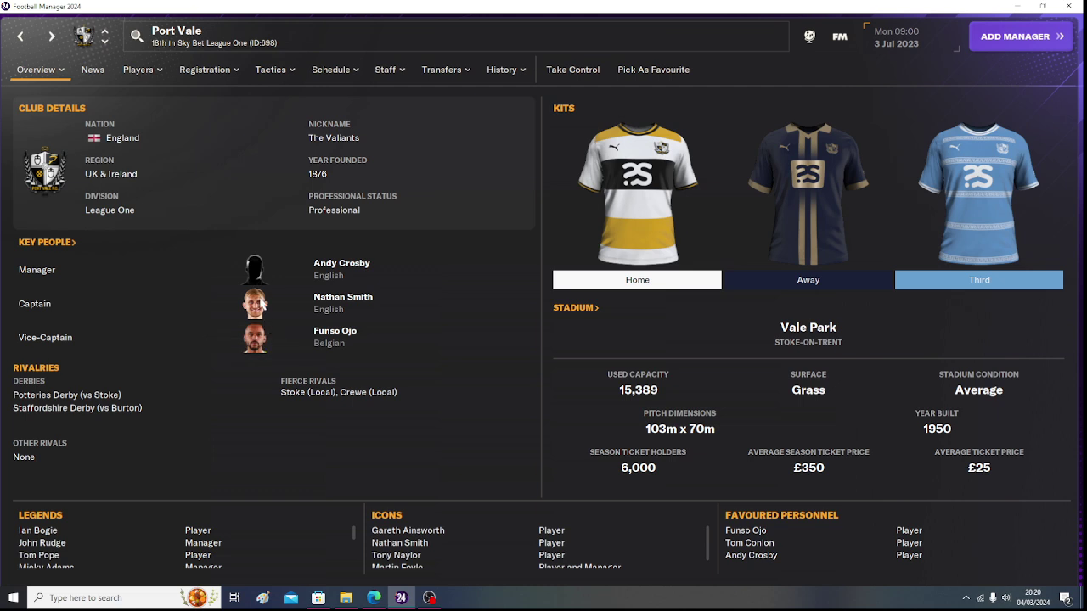
left_click(574, 72)
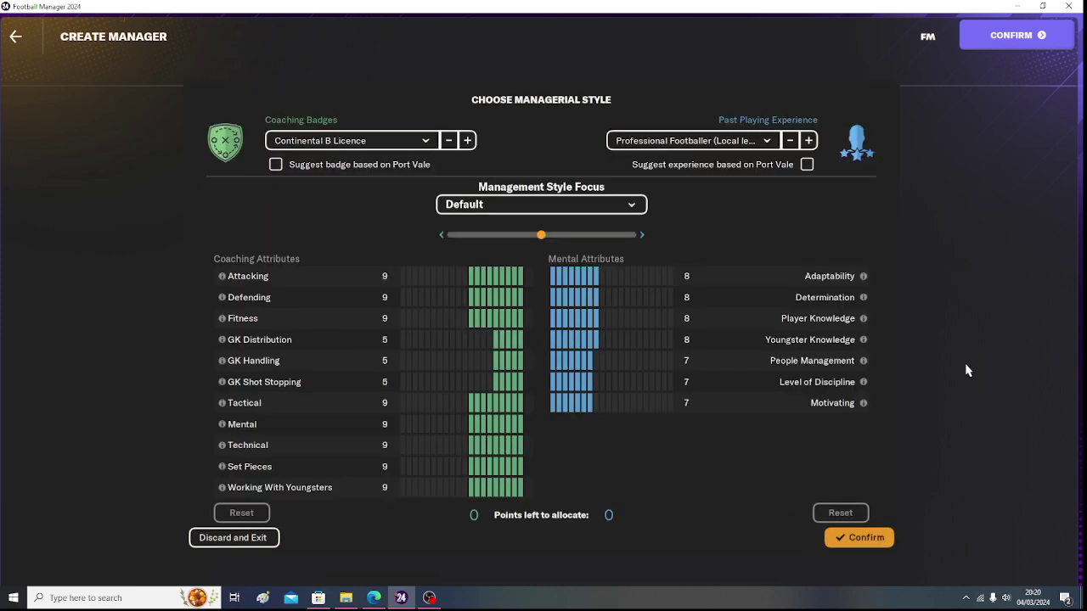
- Base the coaching badge and playing experience on Port Vale's suggestions, confirm the managerial style and start playing
left_click(275, 165)
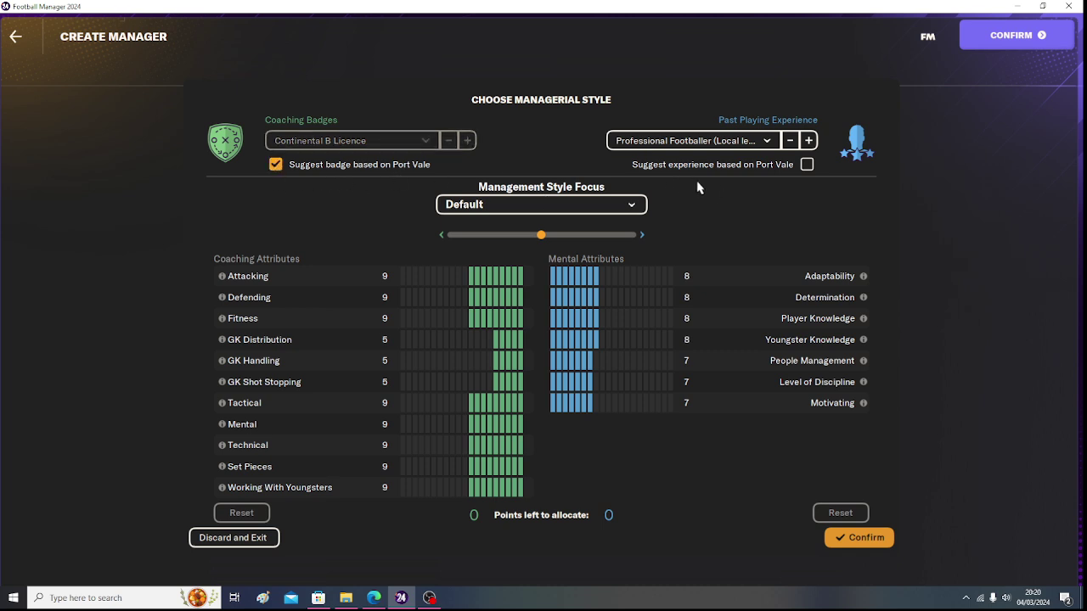
left_click(806, 165)
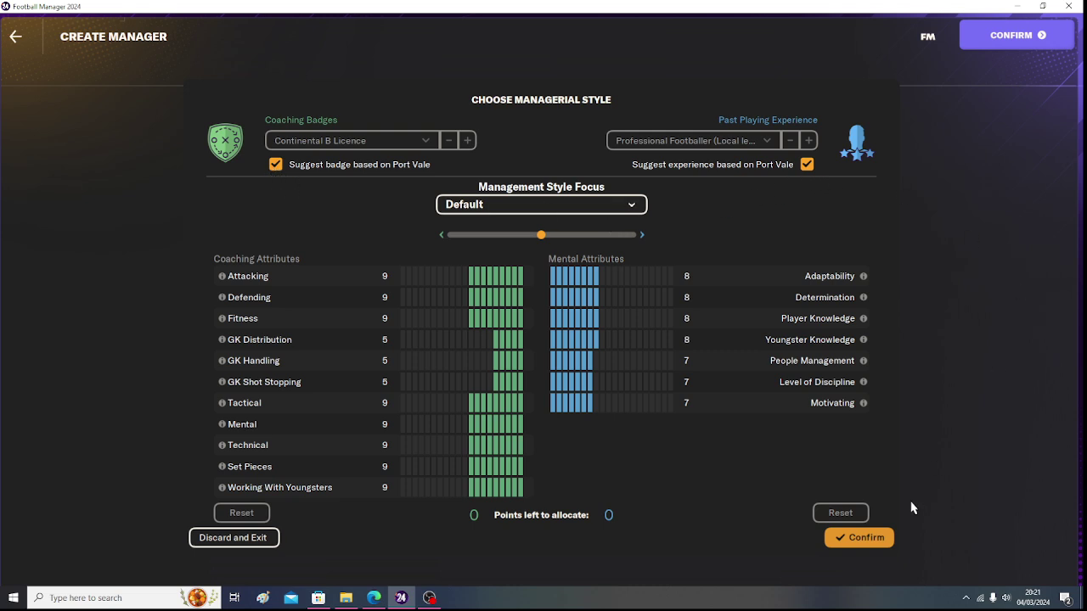
left_click(874, 542)
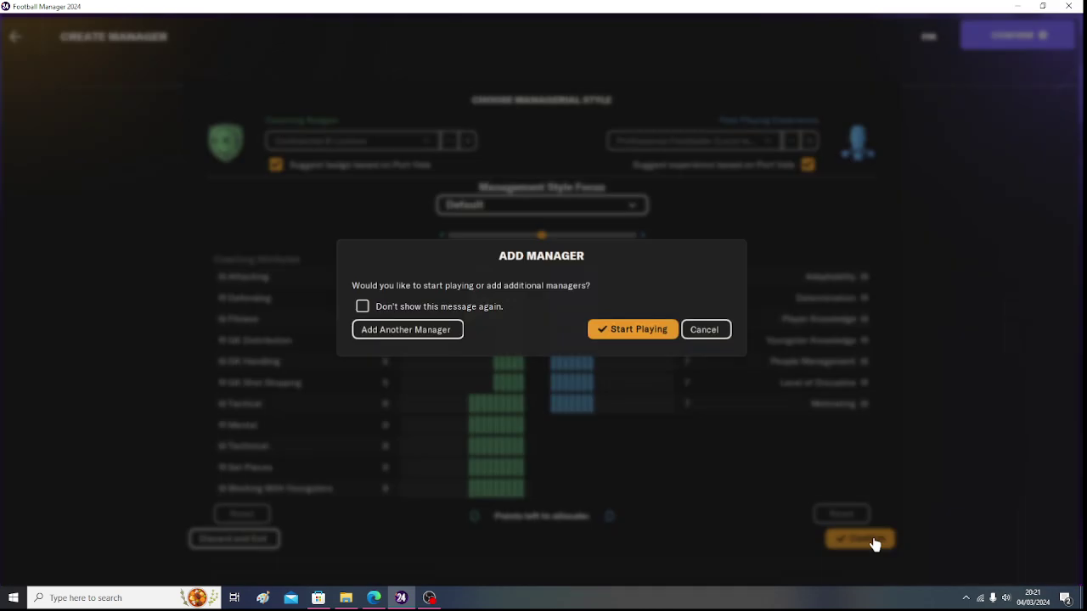
left_click(634, 331)
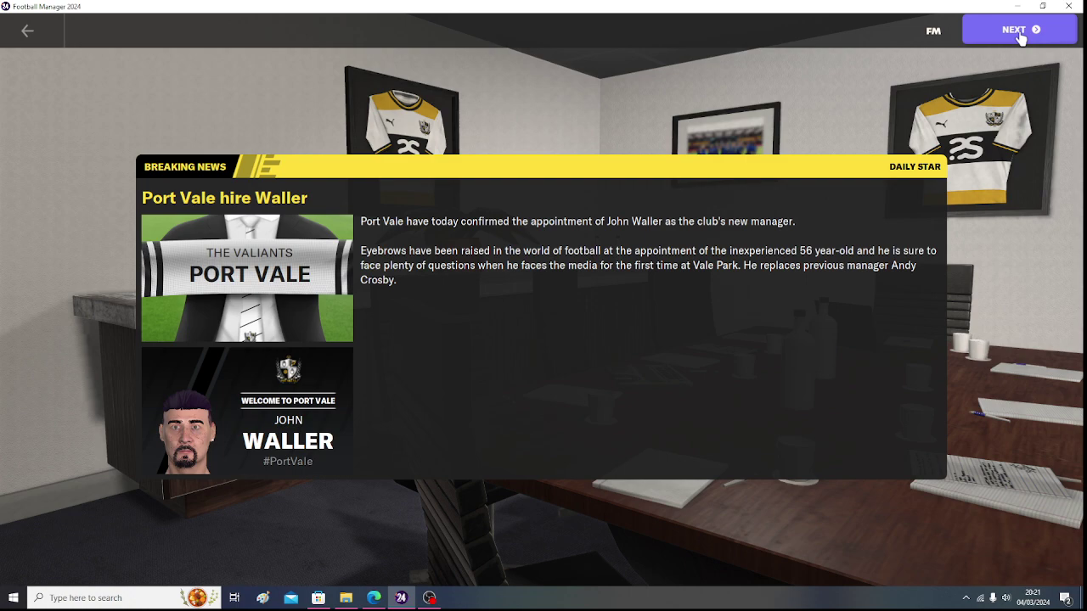
- Save the game locally as a new save named "Port Vale"
left_click(933, 30)
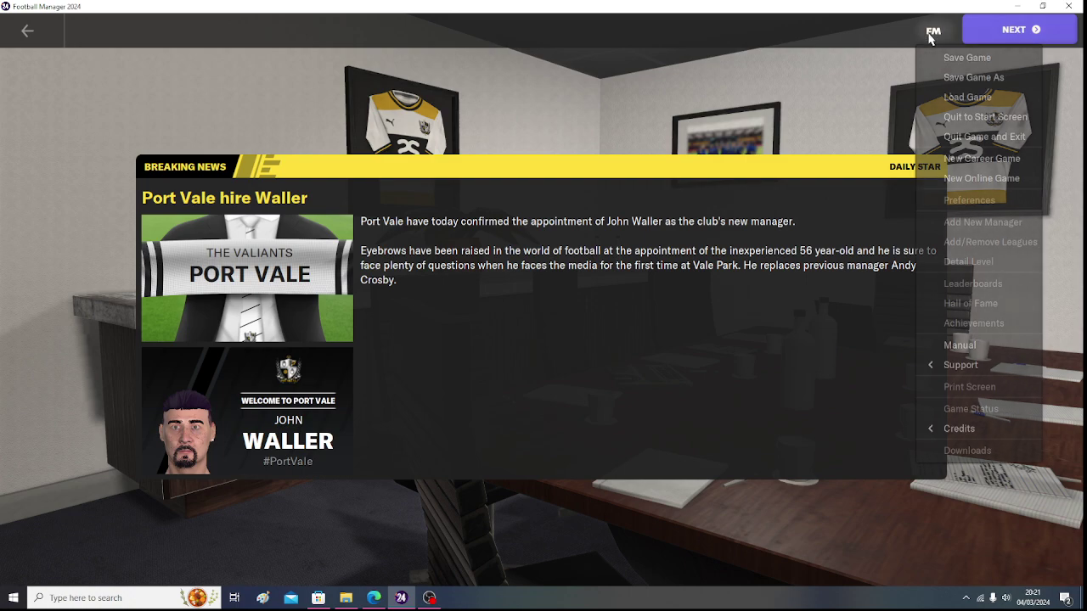
left_click(961, 79)
left_click_drag(367, 181, 193, 173)
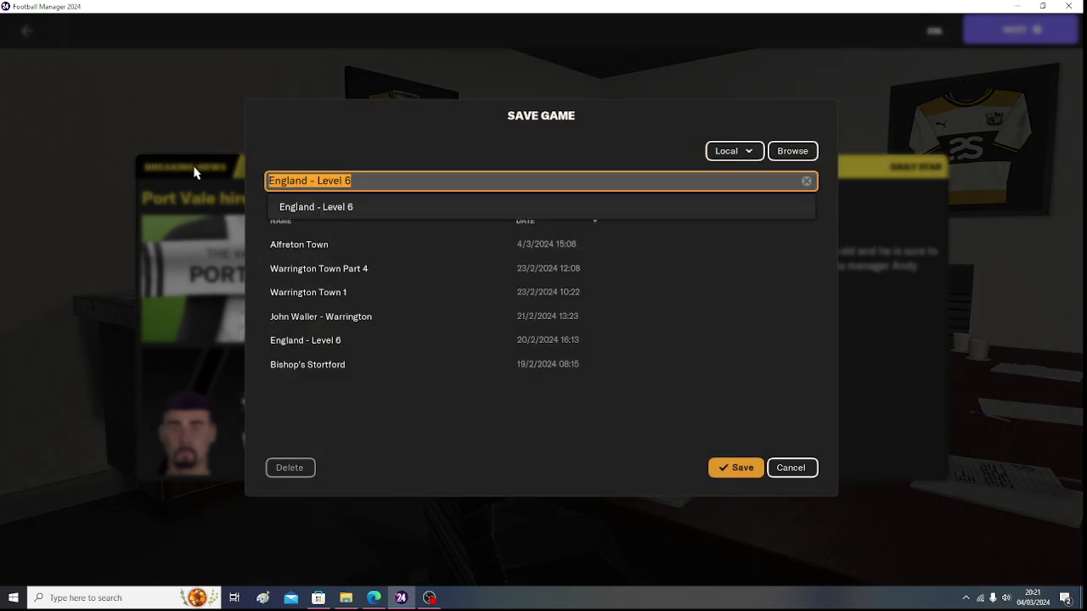
type("Port ")
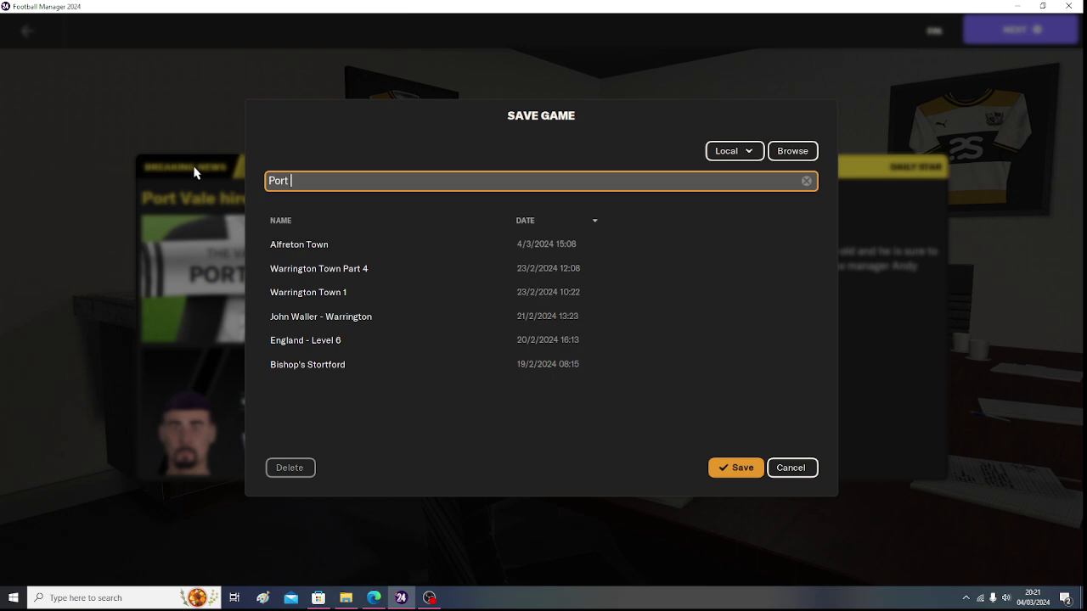
type("Vale")
left_click(750, 473)
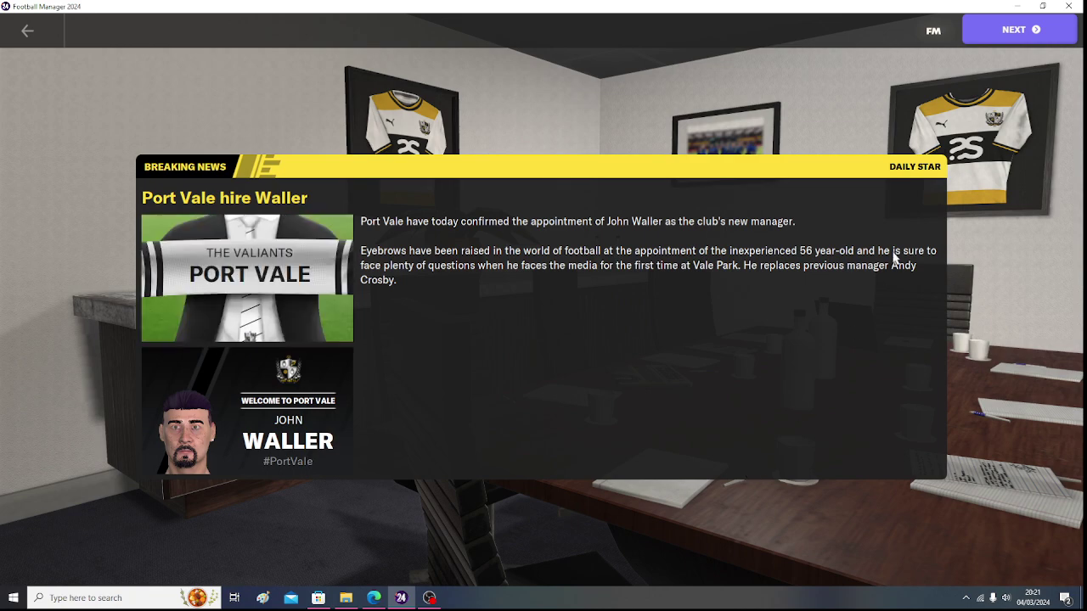
- Go through the chairperson's welcome pages, decline the intra-squad friendly and confirm the remaining arrangements
left_click(1023, 30)
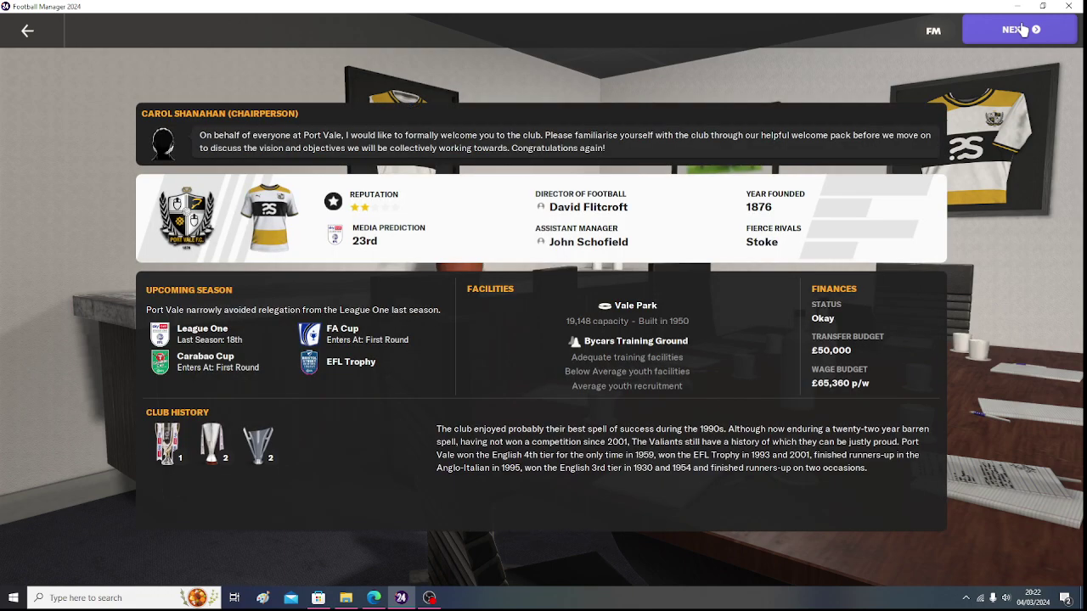
left_click(1022, 32)
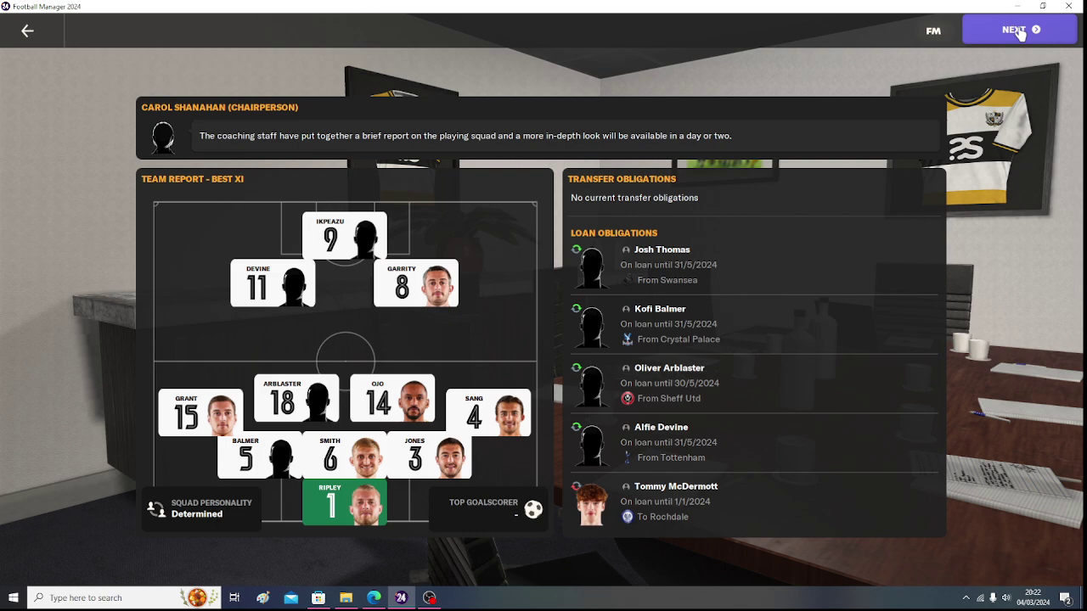
left_click(1021, 32)
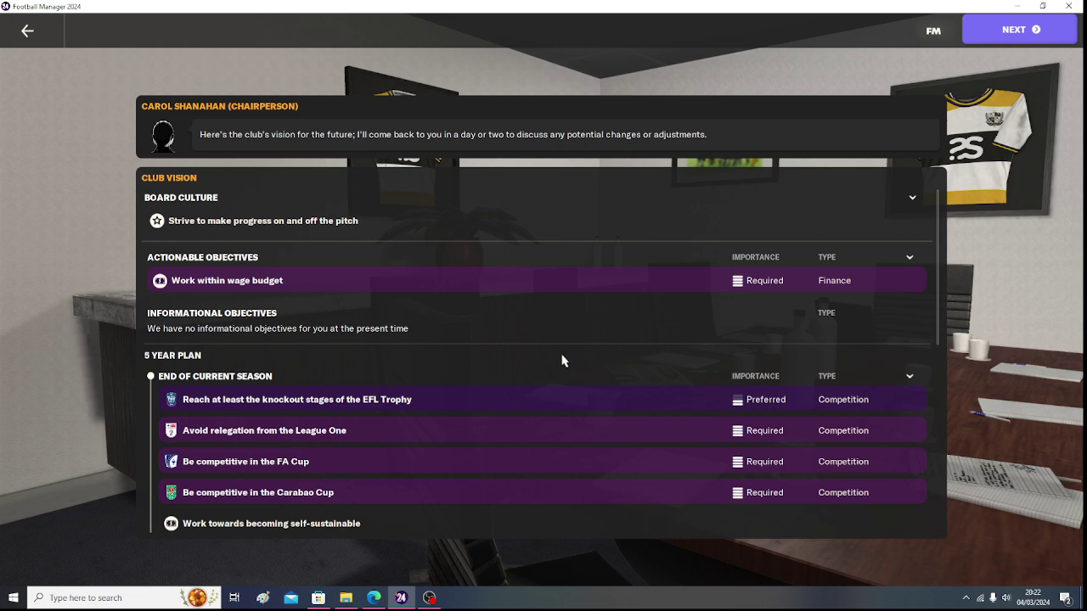
left_click(1019, 34)
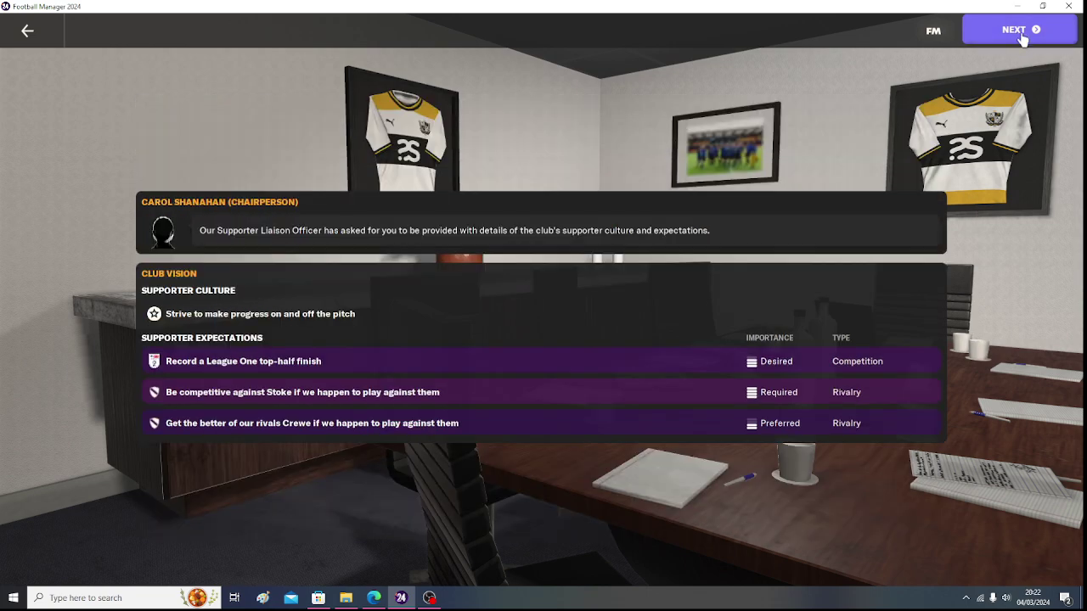
left_click(1018, 34)
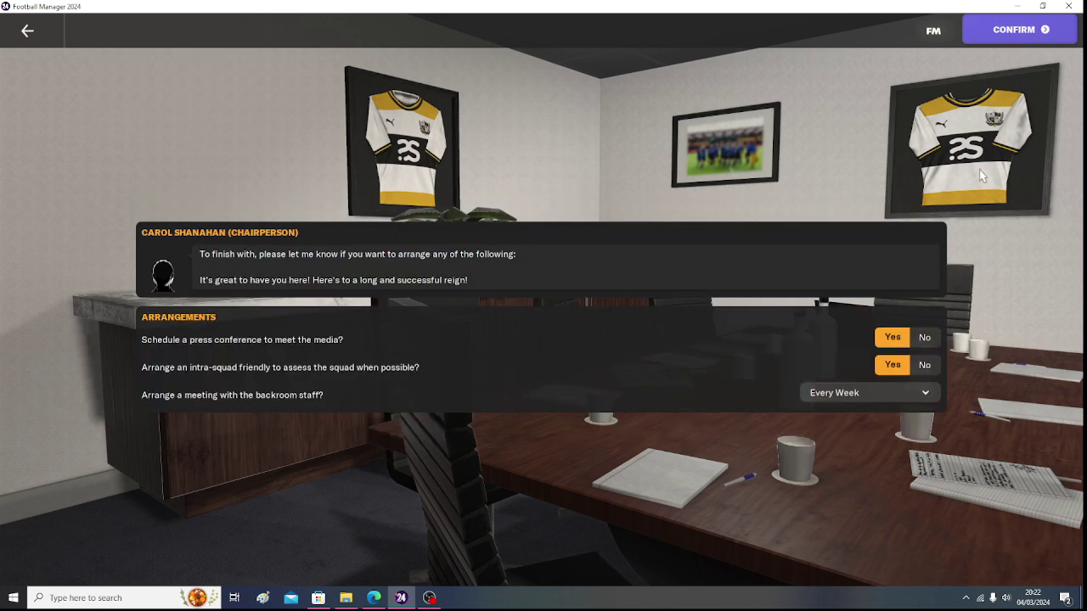
left_click(924, 366)
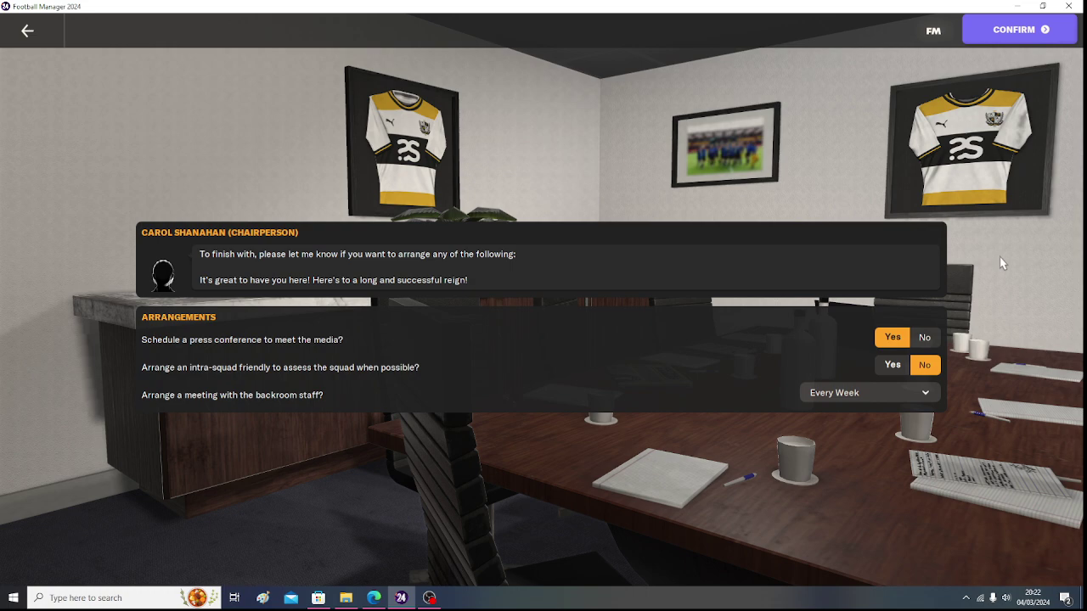
left_click(1012, 39)
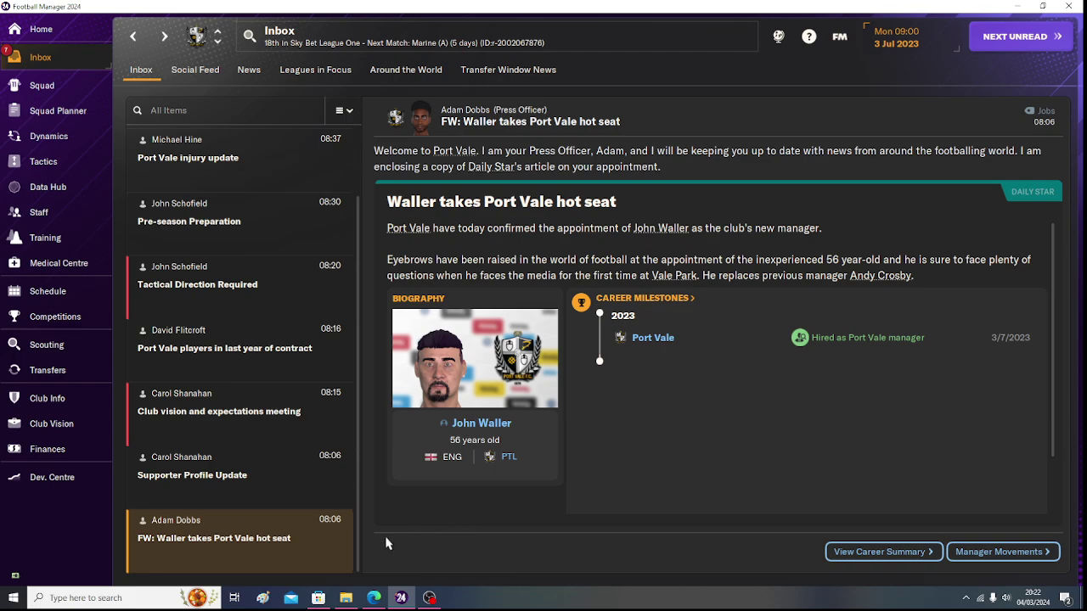
- Switch to File Explorer and open the FM2024 Port Vale spreadsheet from the Documents folder
left_click(346, 597)
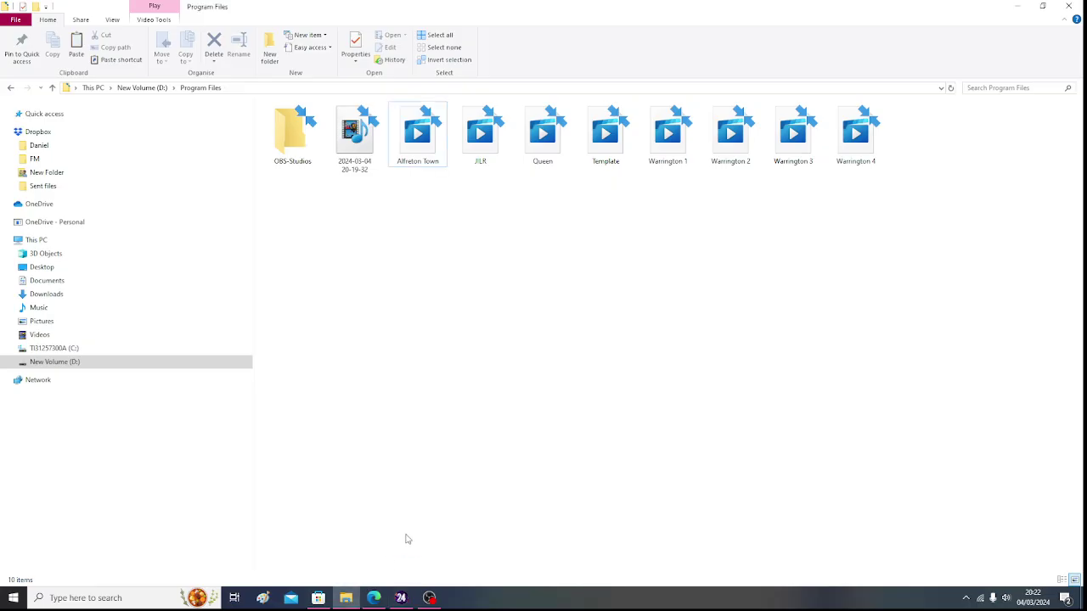
left_click(49, 286)
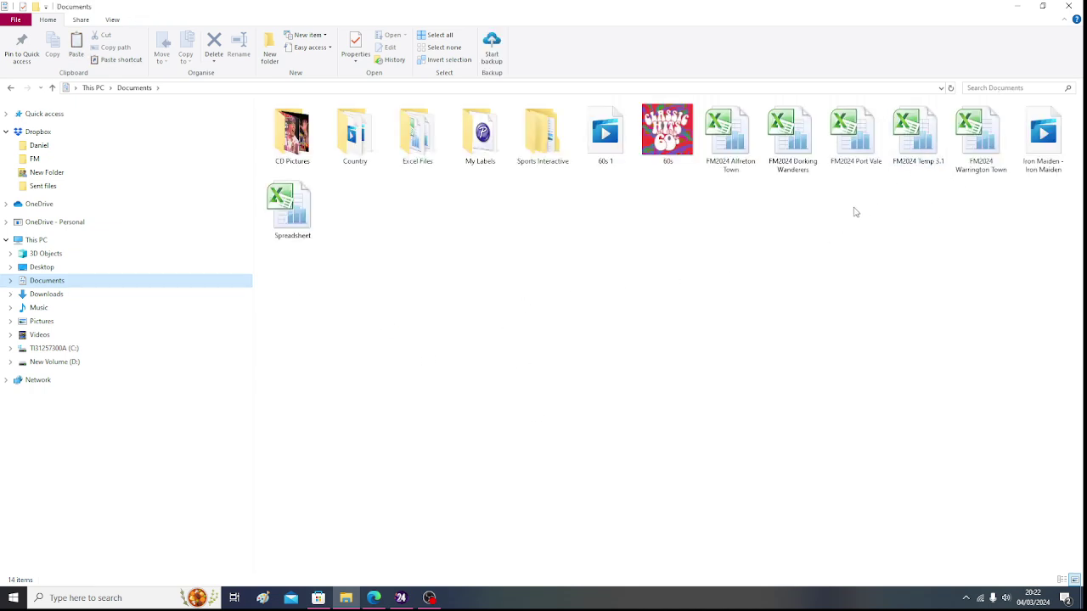
left_click(858, 119)
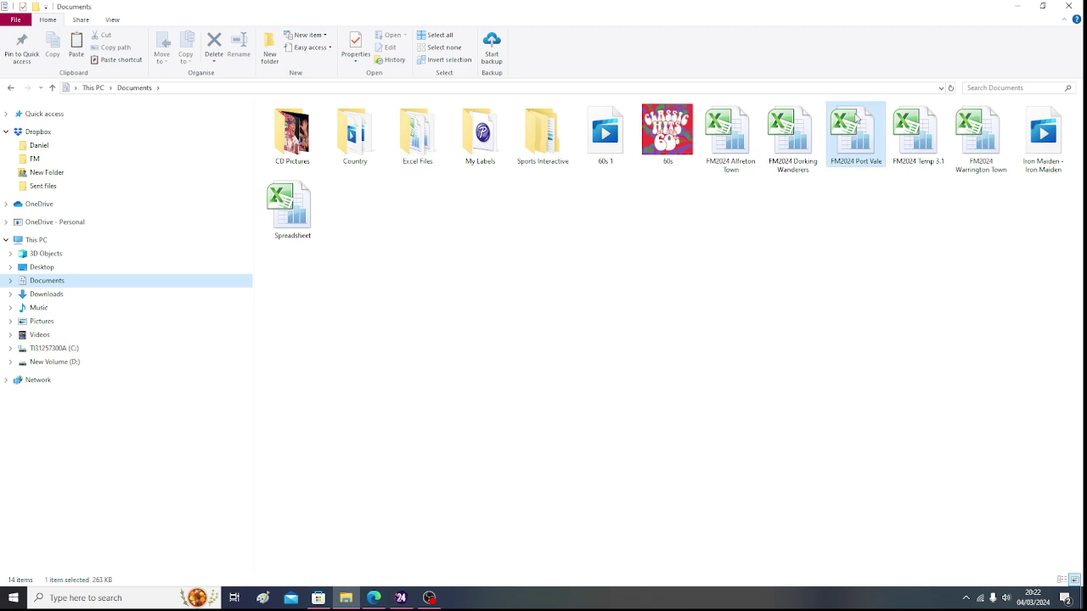
double_click(857, 119)
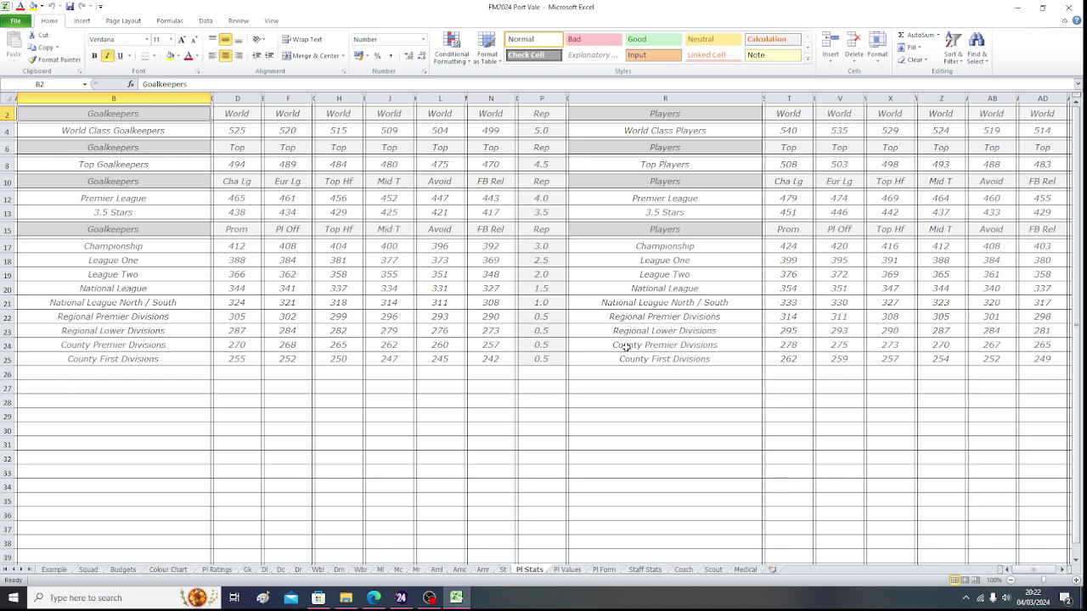
- Select the Wage Budget amount in H2 of the Budgets sheet, then switch to Football Manager and view the club's finances
left_click(247, 570)
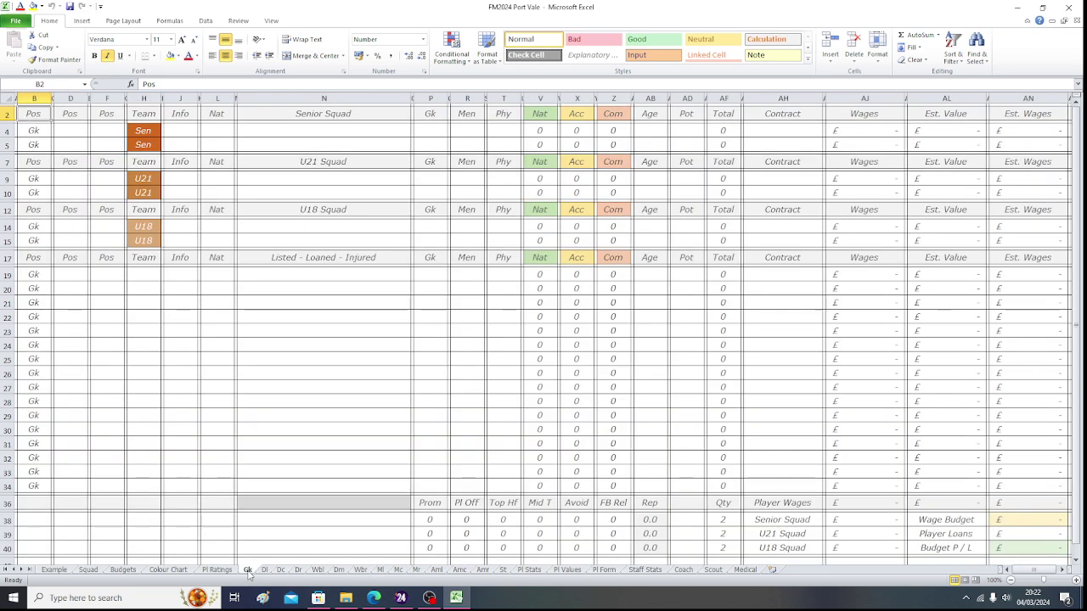
left_click(123, 570)
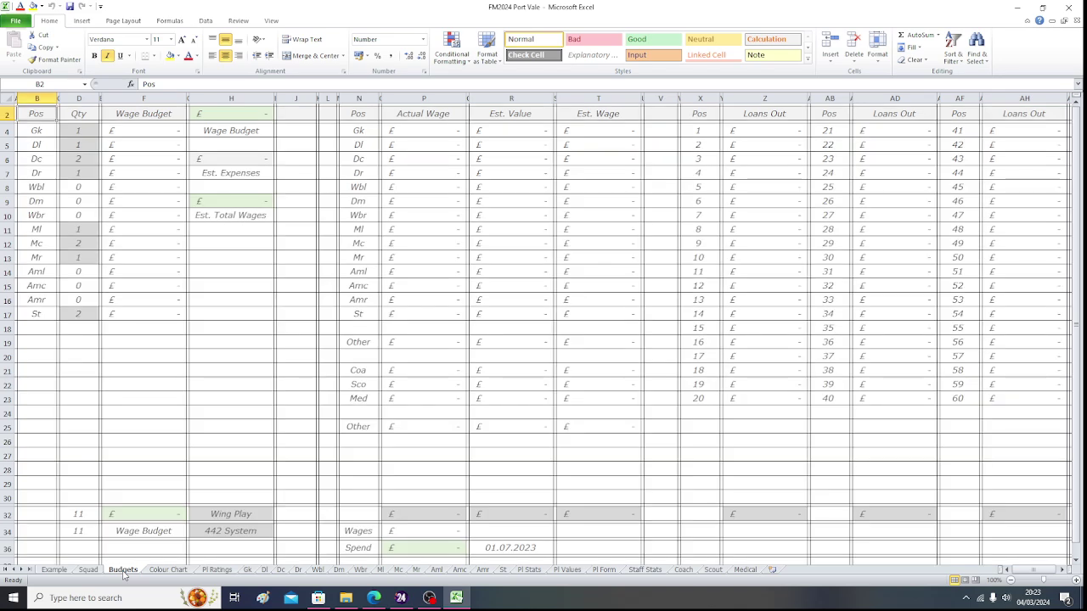
left_click(218, 116)
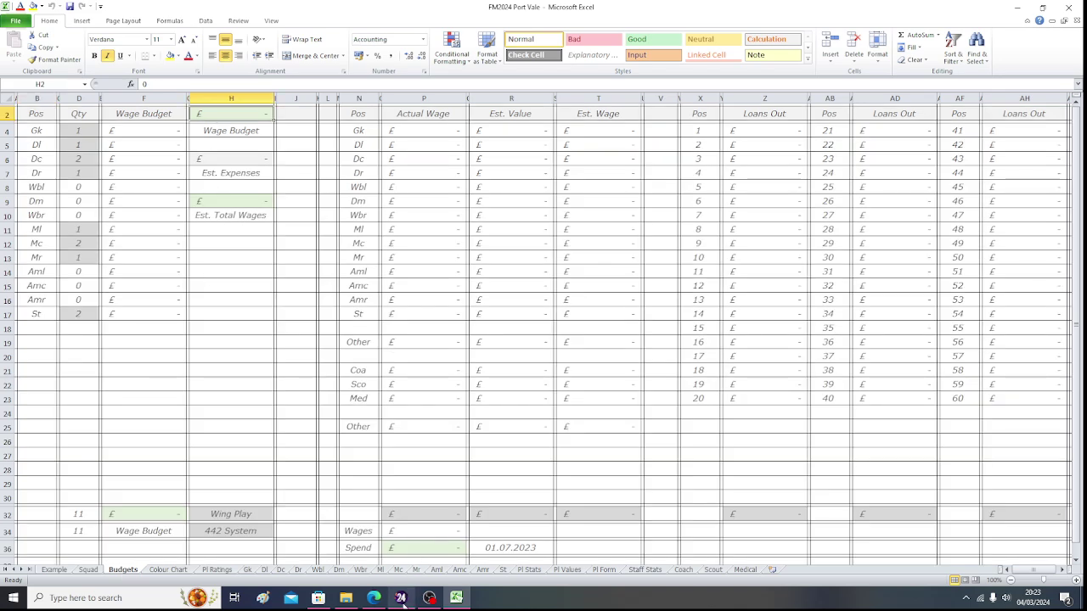
left_click(402, 598)
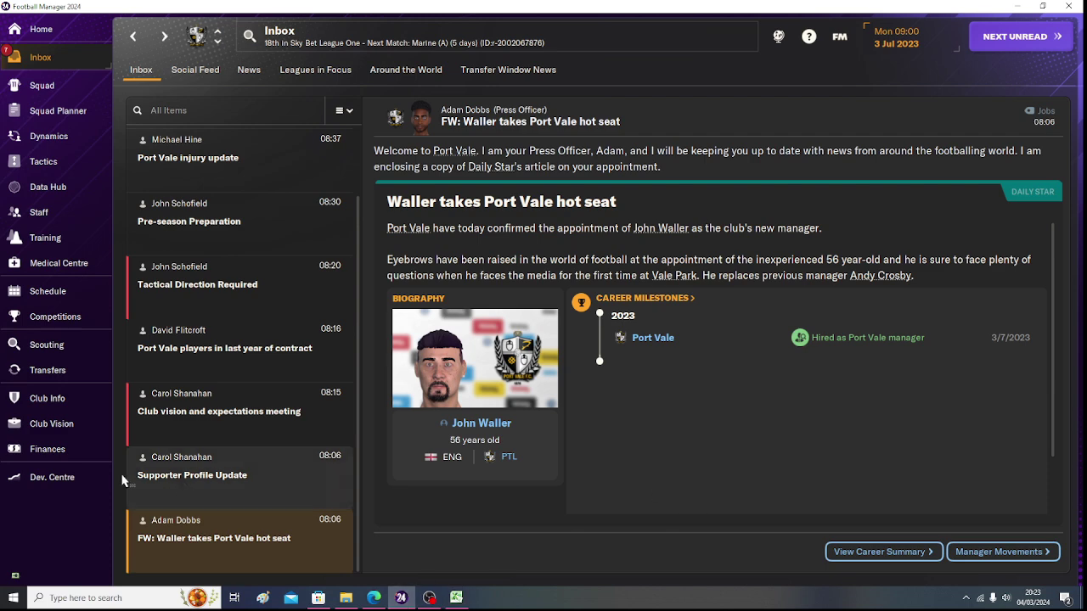
left_click(53, 452)
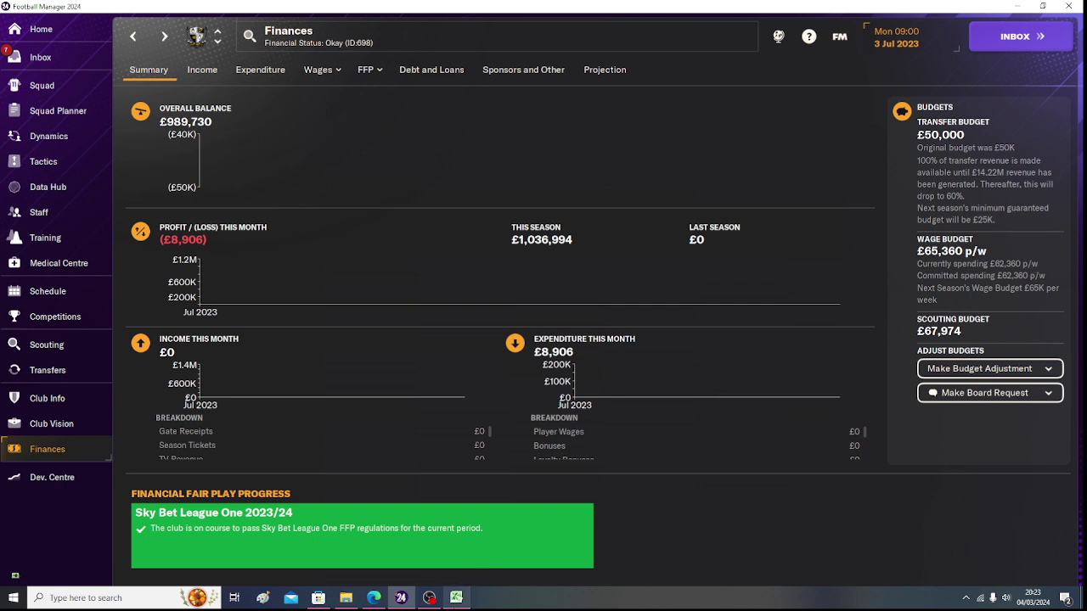
- Switch back to Excel and set the Wage Budget in cell H2 of the Budgets sheet to 65360
left_click(456, 597)
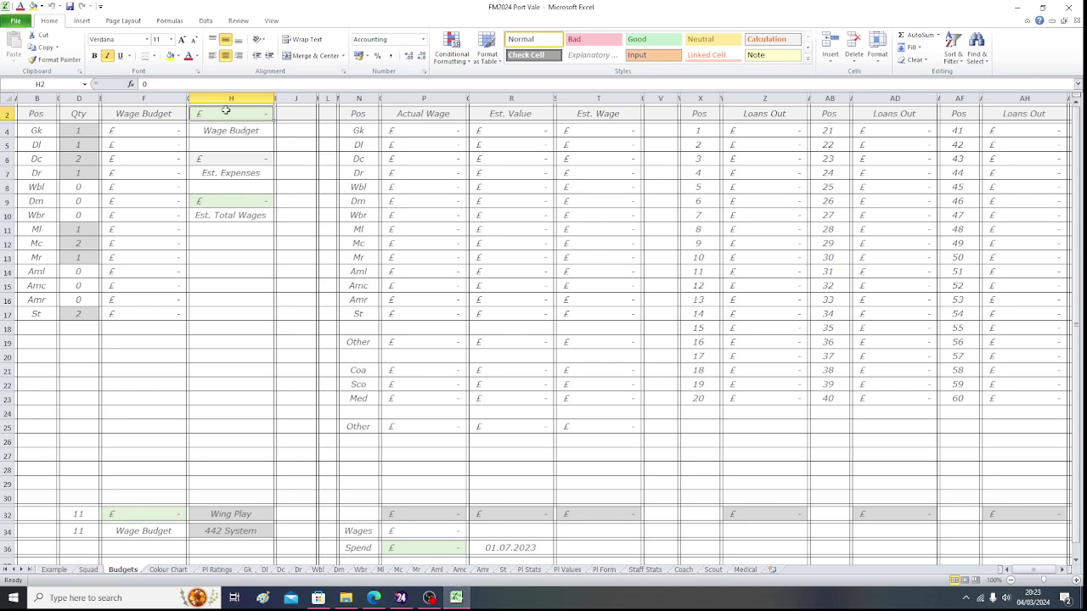
type("6")
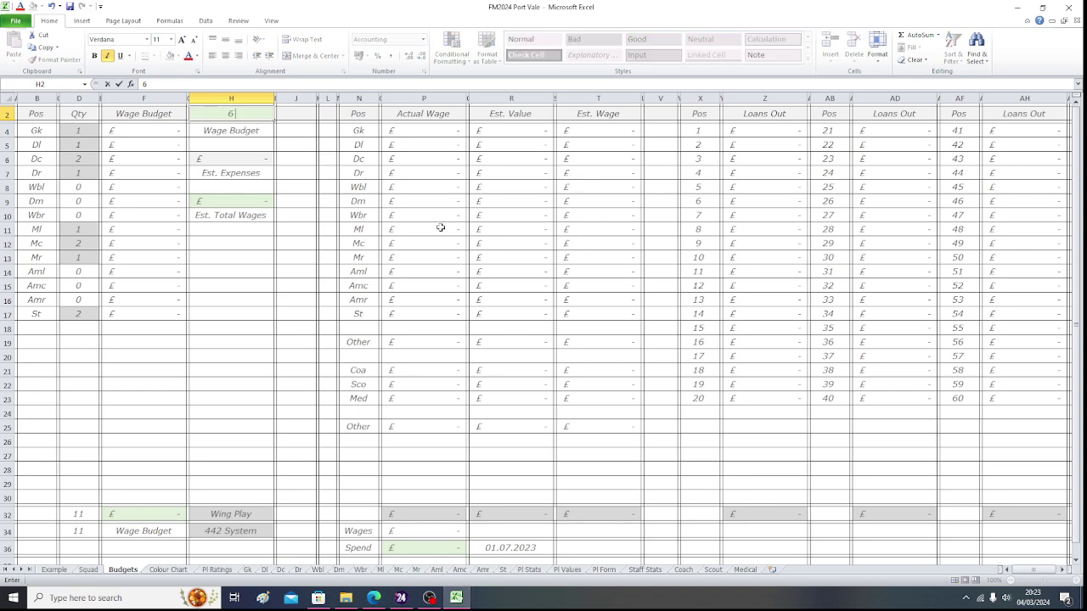
type("5360")
key("Return")
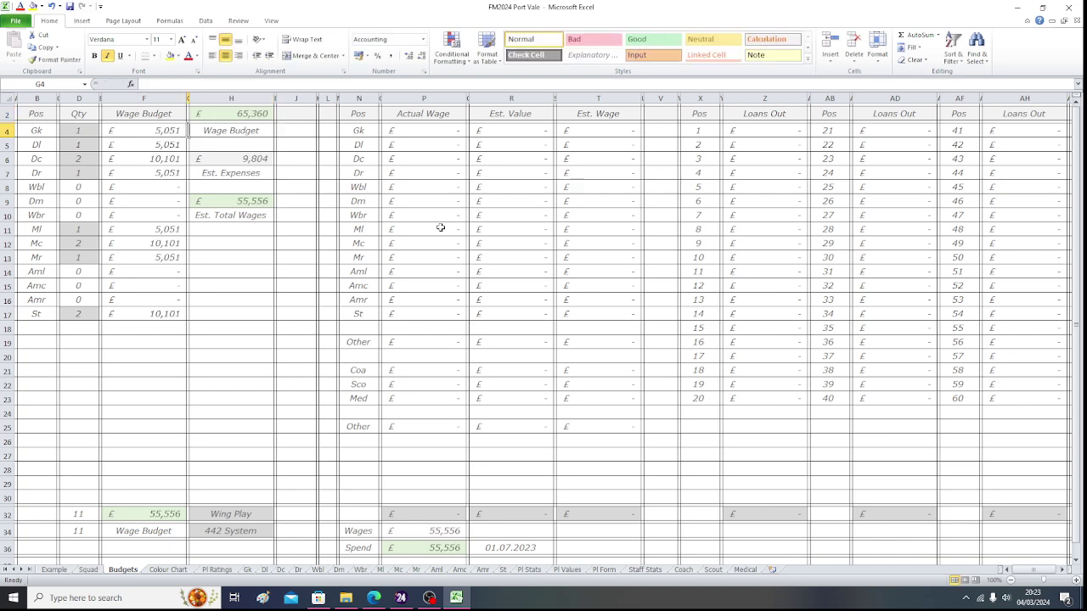
key("Left")
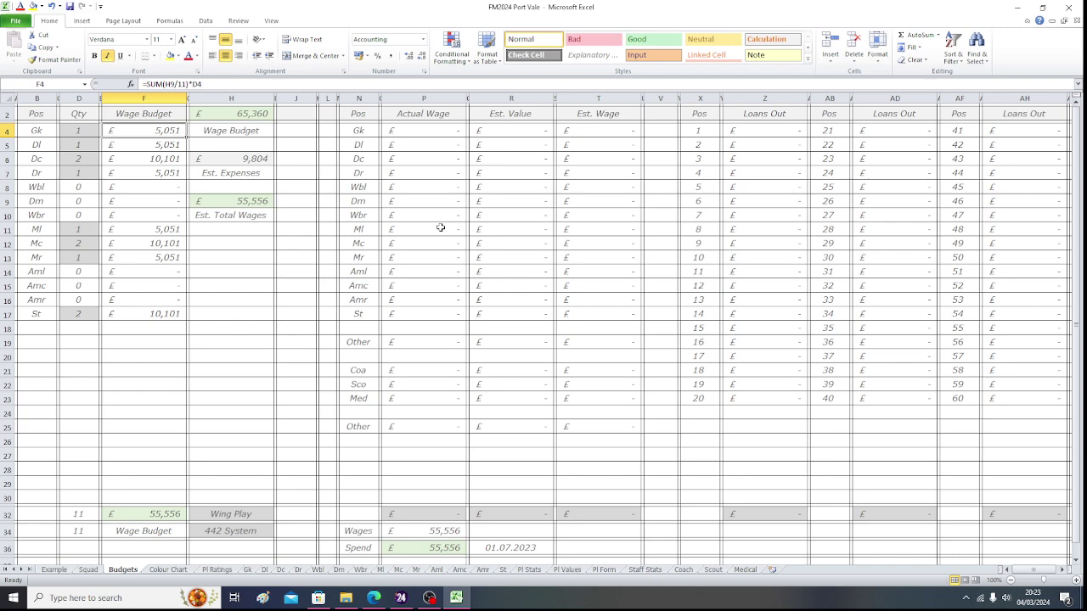
key("Down")
key("Down")
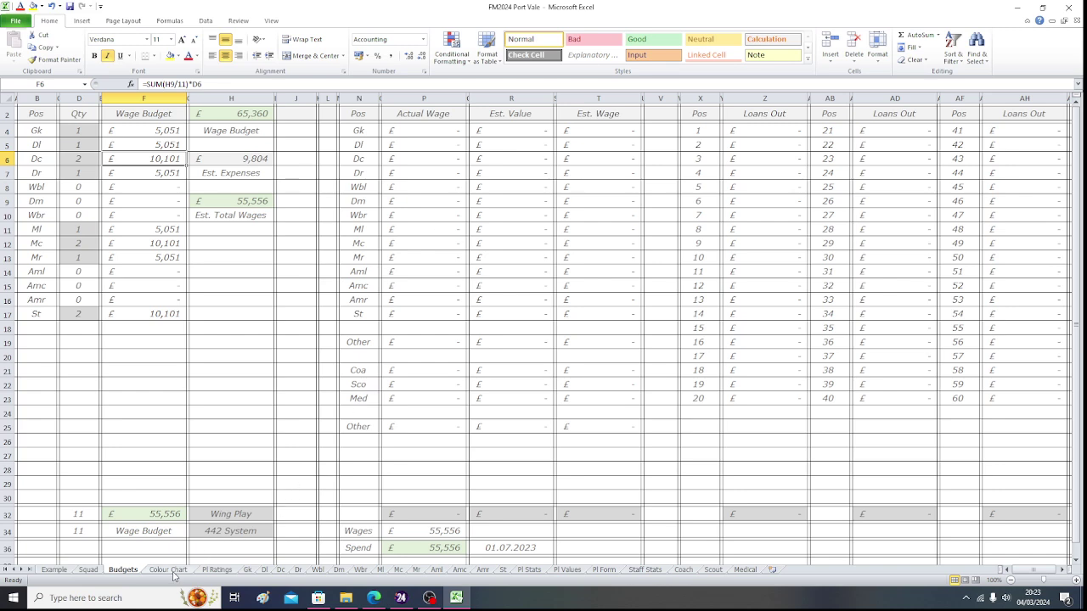
- Enter the club name "Port Vale" in the grey summary header cell N36 of the Gk sheet
left_click(247, 570)
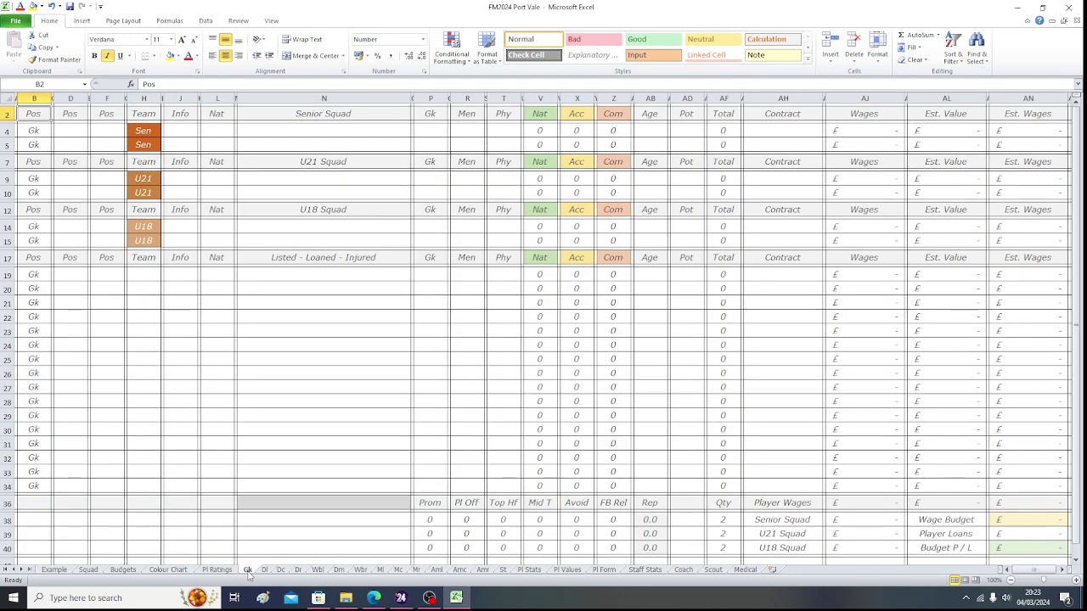
left_click(278, 498)
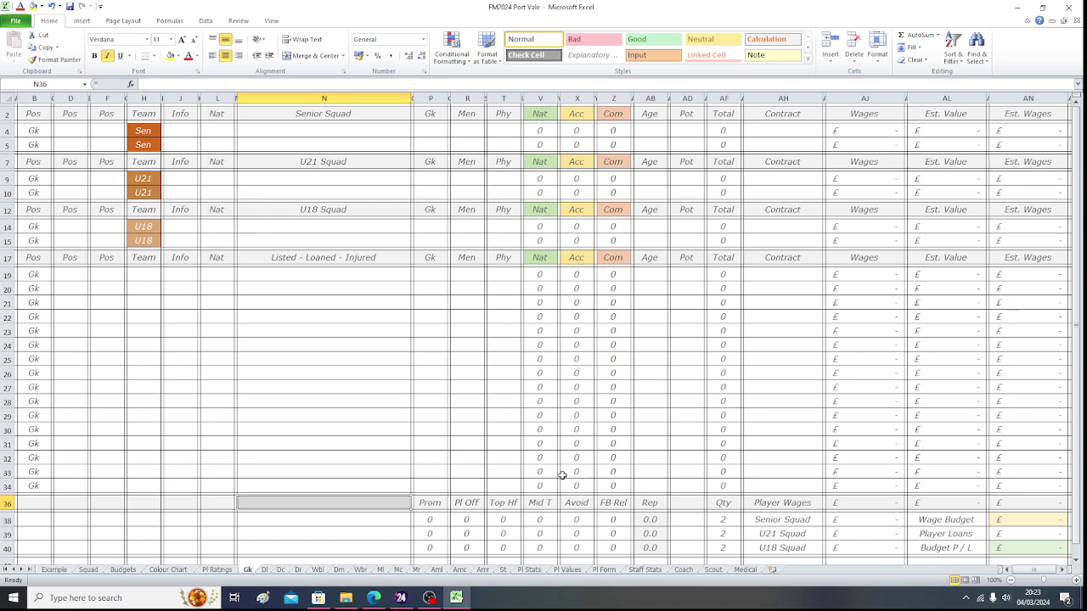
type("Port Vale")
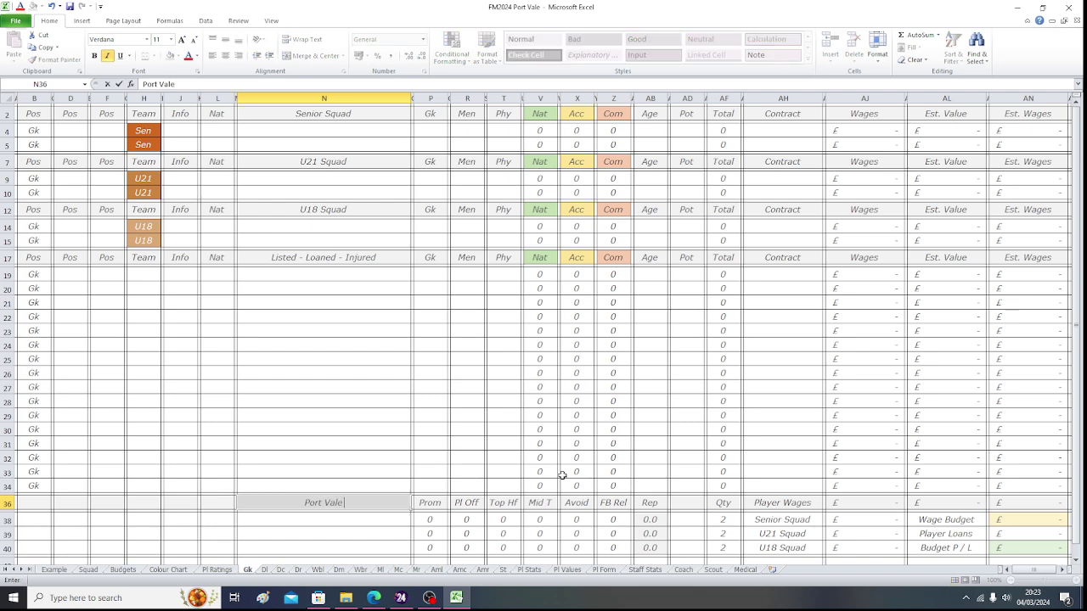
key("Return")
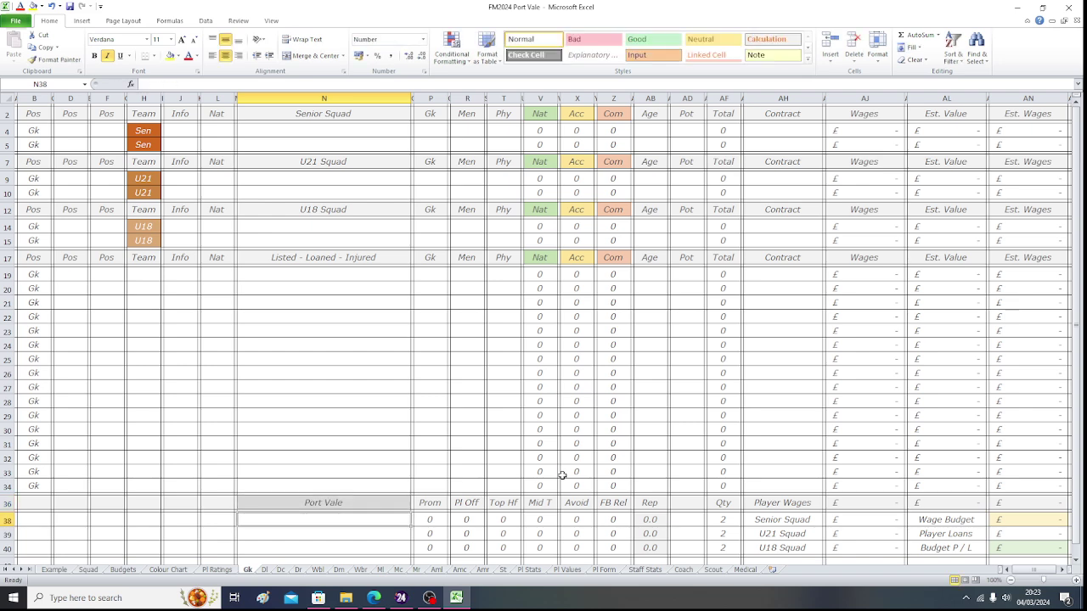
- Label the three rows below the club name Championship, League One and League Two in cells N38 to N40
key("Return")
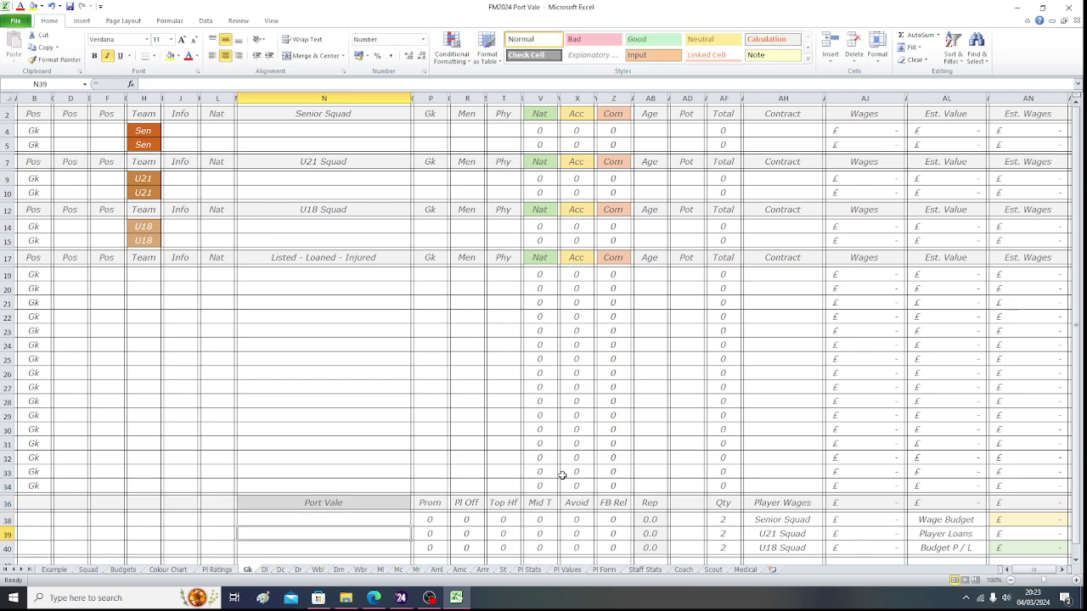
type("League O")
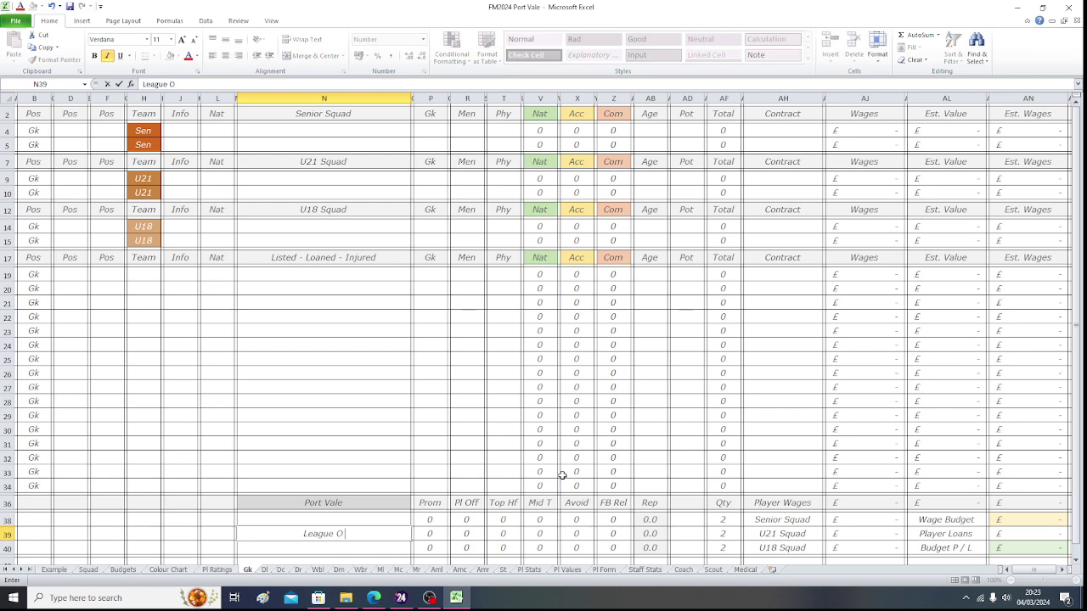
type("ne")
key("Return")
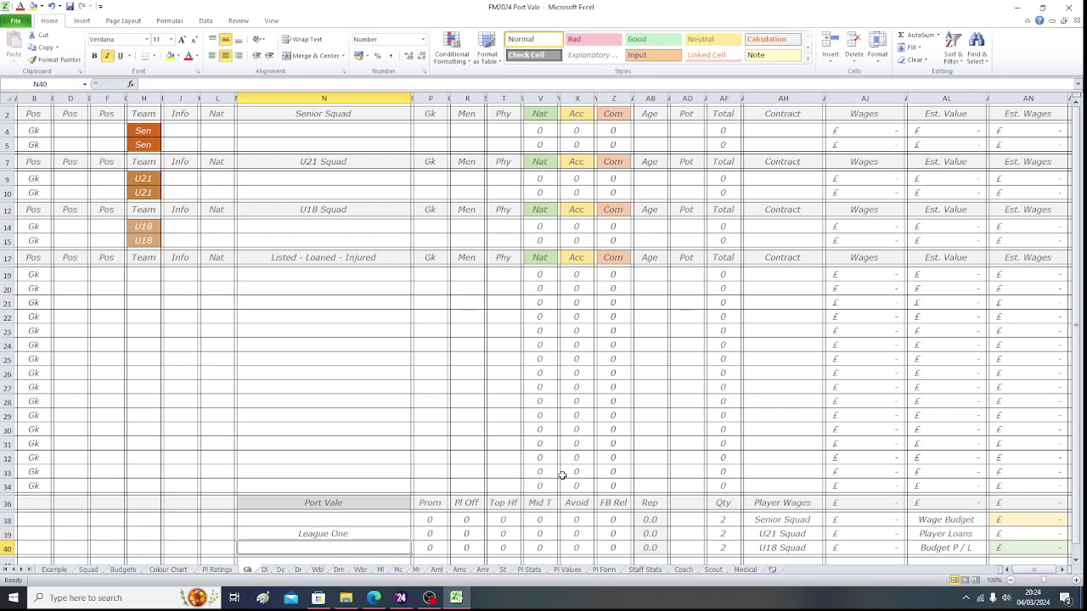
type("League ")
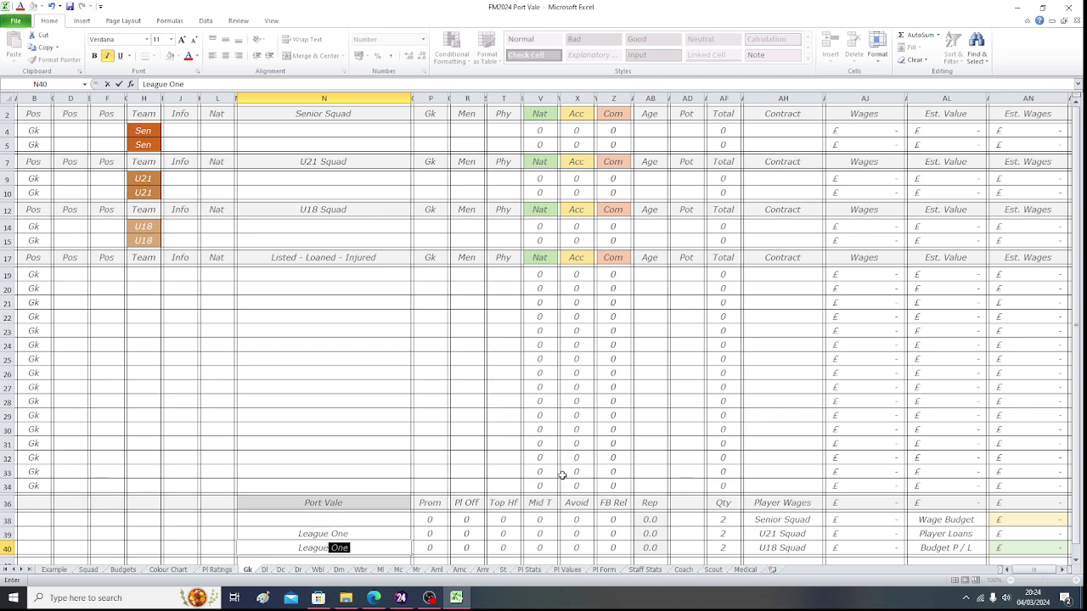
type("Two")
key("Up")
key("Up")
type("Cham")
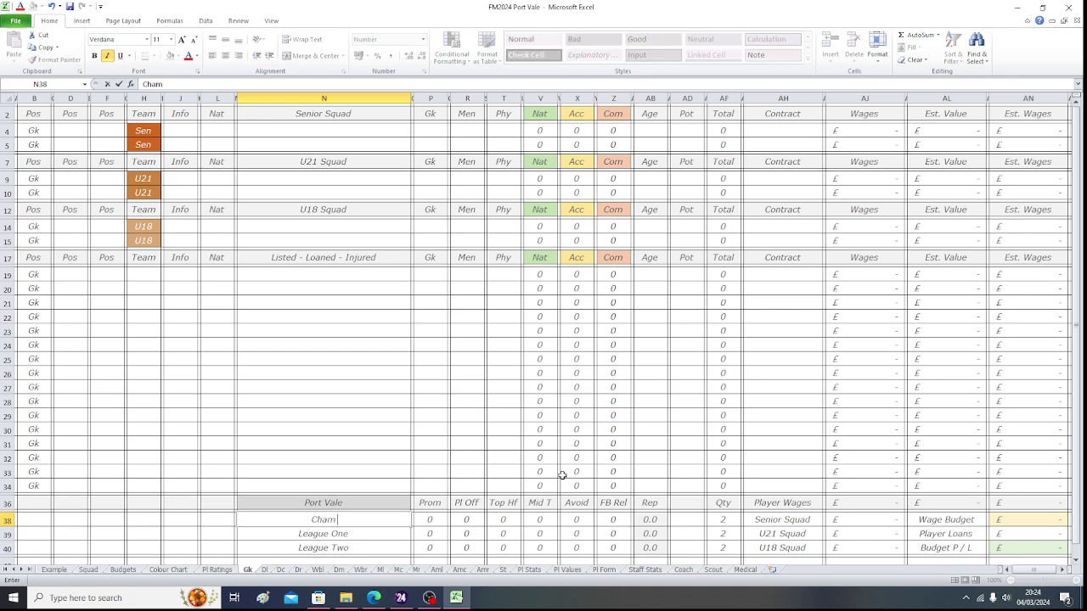
type("pionship")
key("Return")
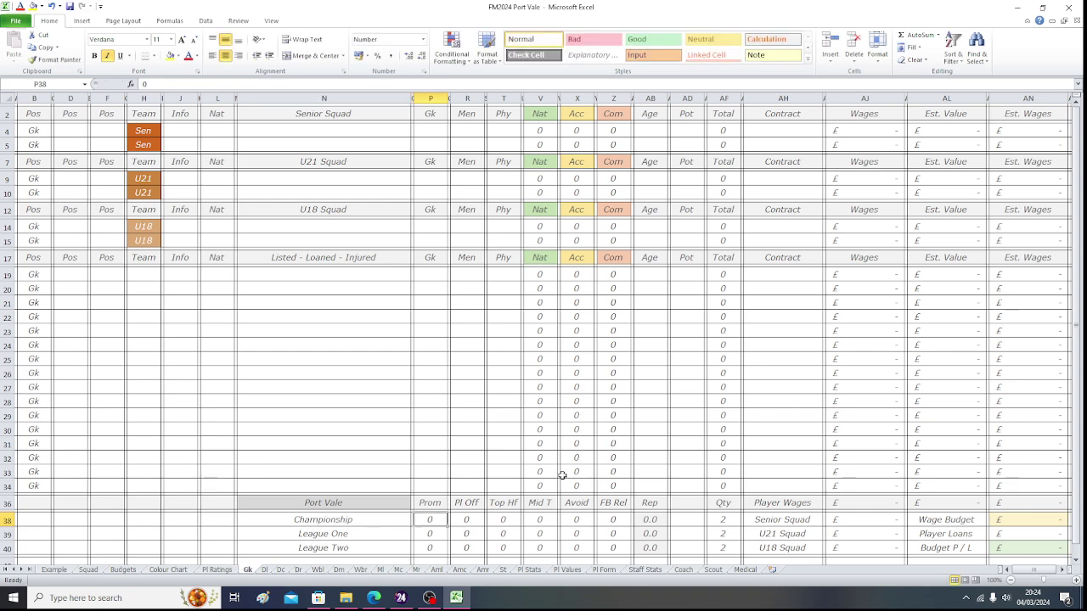
- Look up the goalkeepers' Championship Prom rating on the Pl Stats sheet and enter 412 in P38 of the Gk sheet
key("Right")
key("Down")
key("Up")
key("Up")
left_click(534, 570)
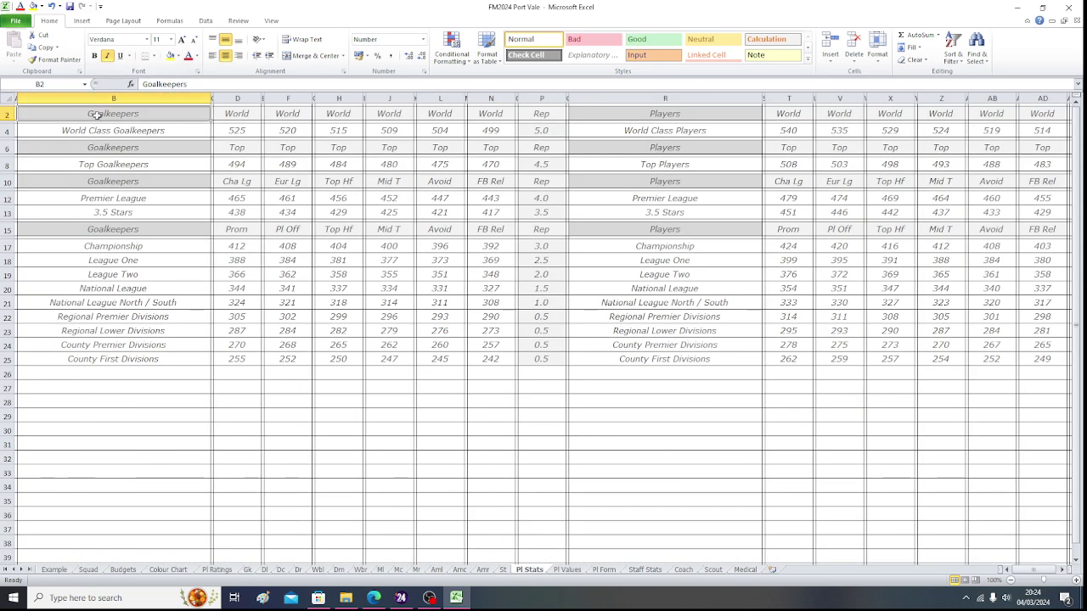
left_click(232, 248)
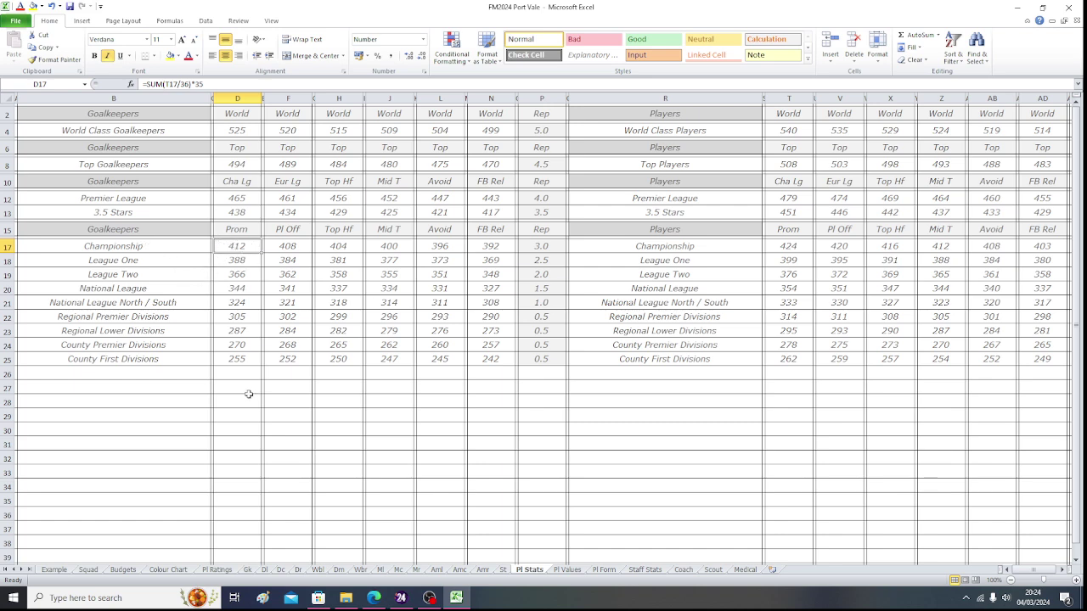
left_click(247, 570)
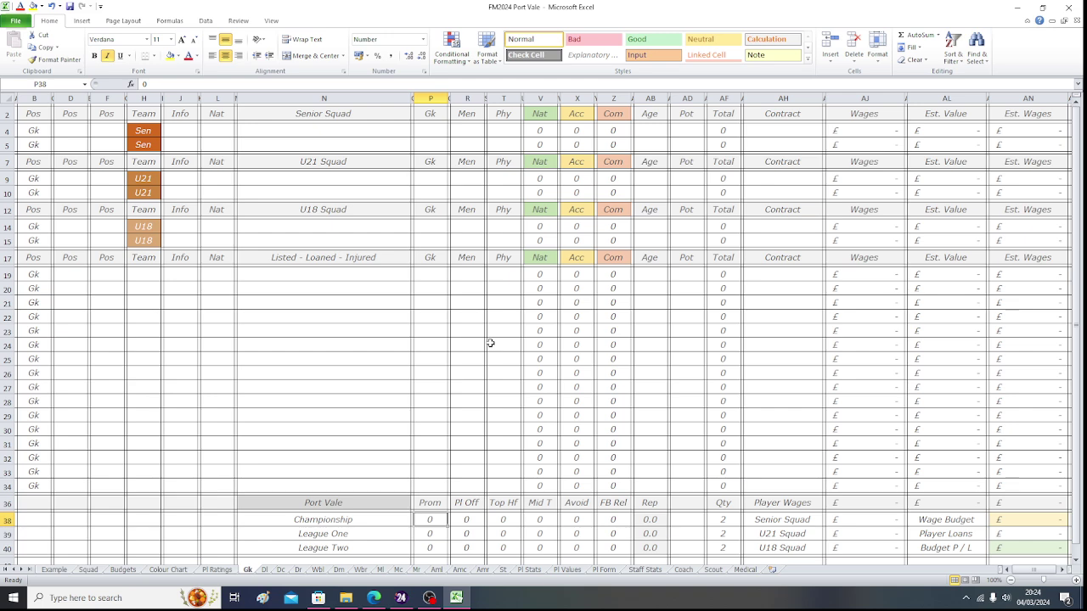
type("412")
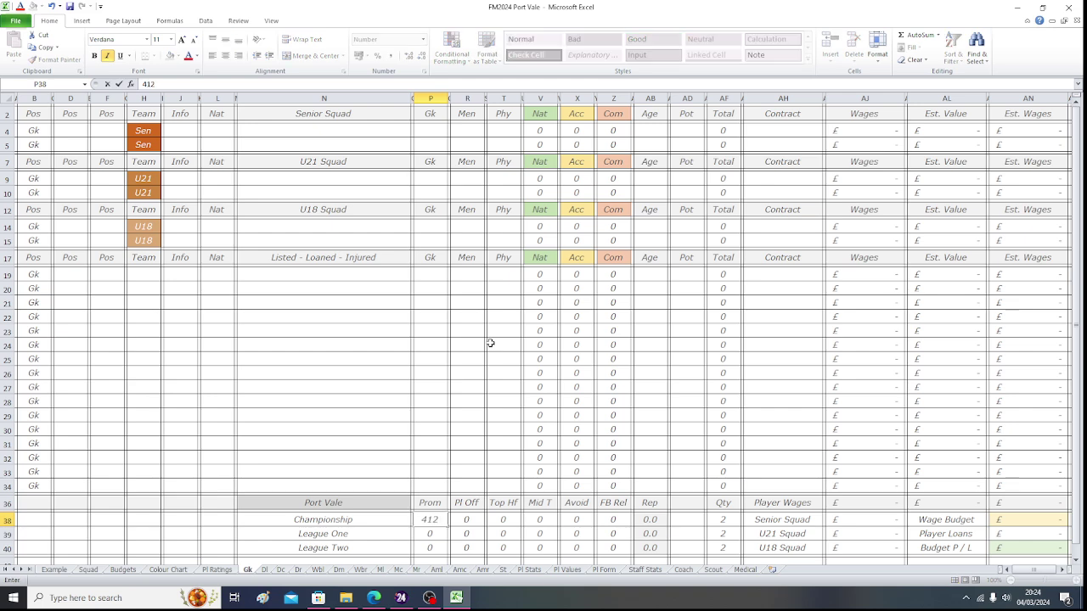
key("Return")
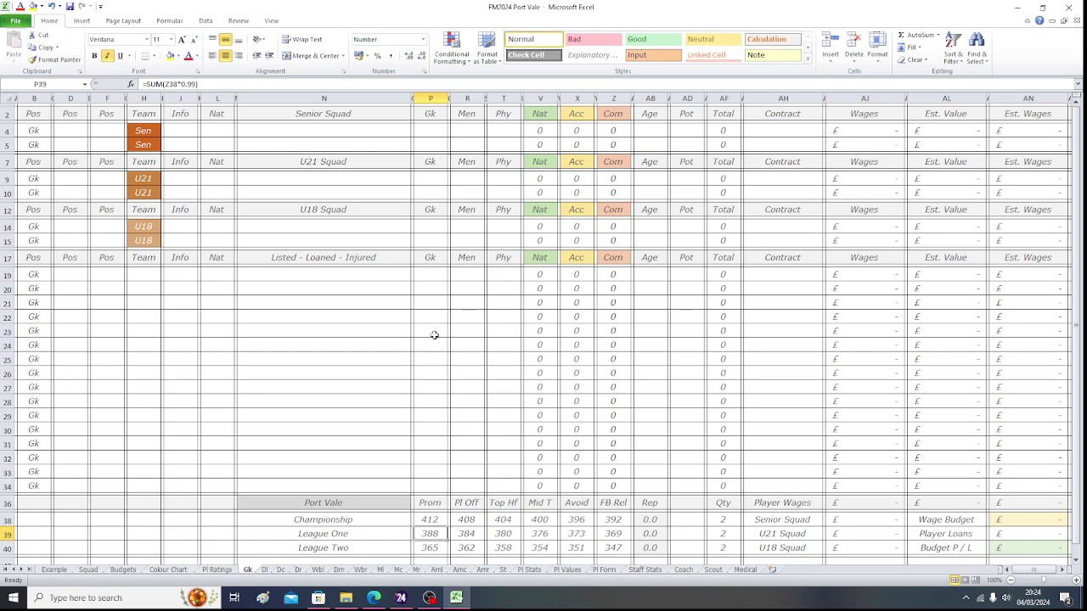
- Fill the League One Avoid cell, X39 on the Gk sheet, with the light purple recent colour
left_click(432, 519)
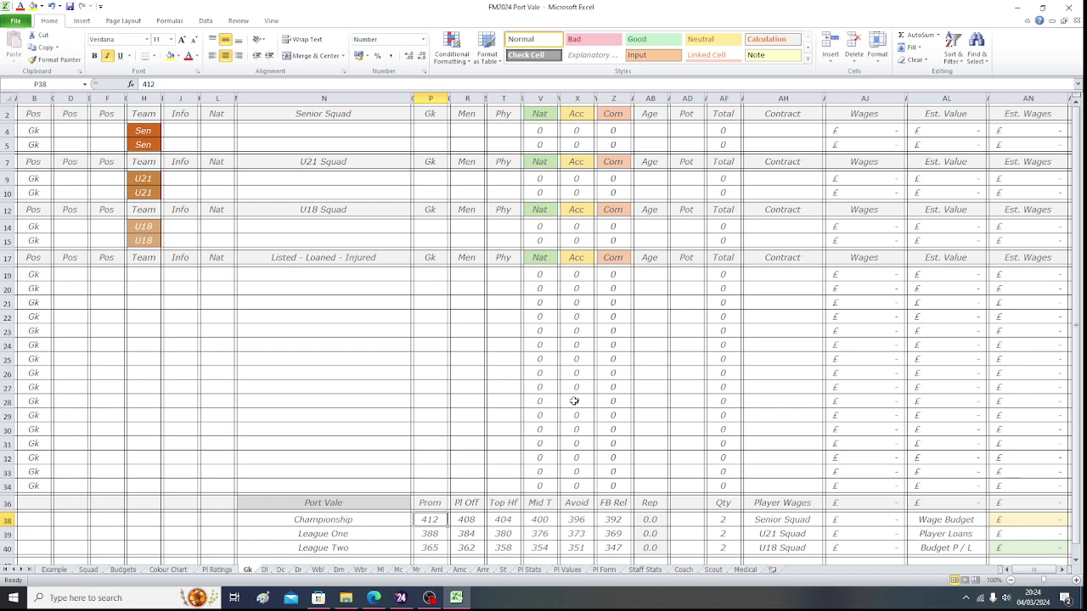
left_click(379, 537)
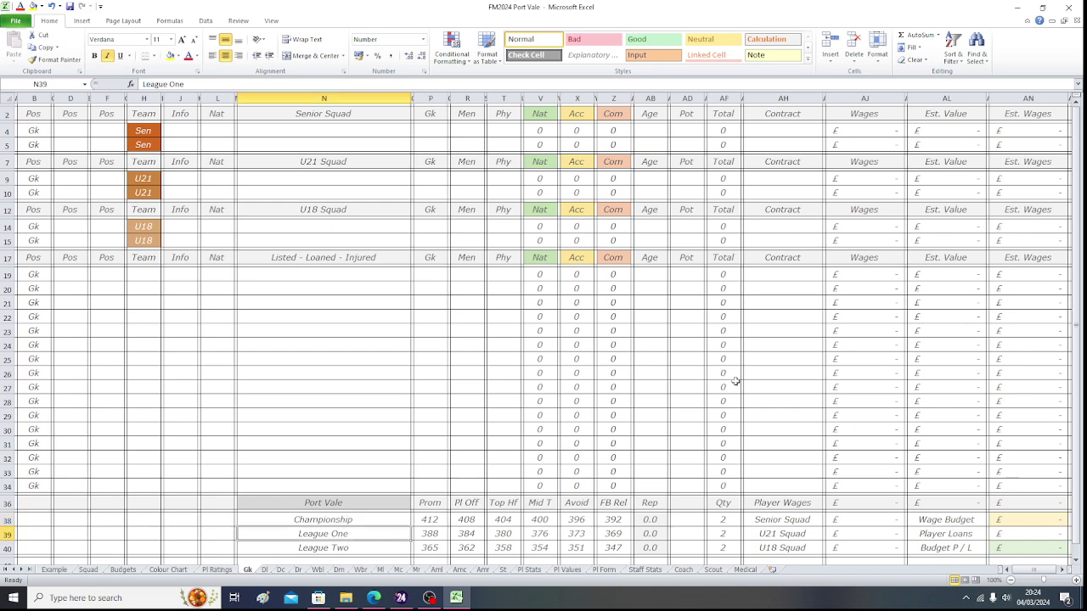
key("Right")
key("Right")
key("Right")
key("Right")
key("Right")
key("Right")
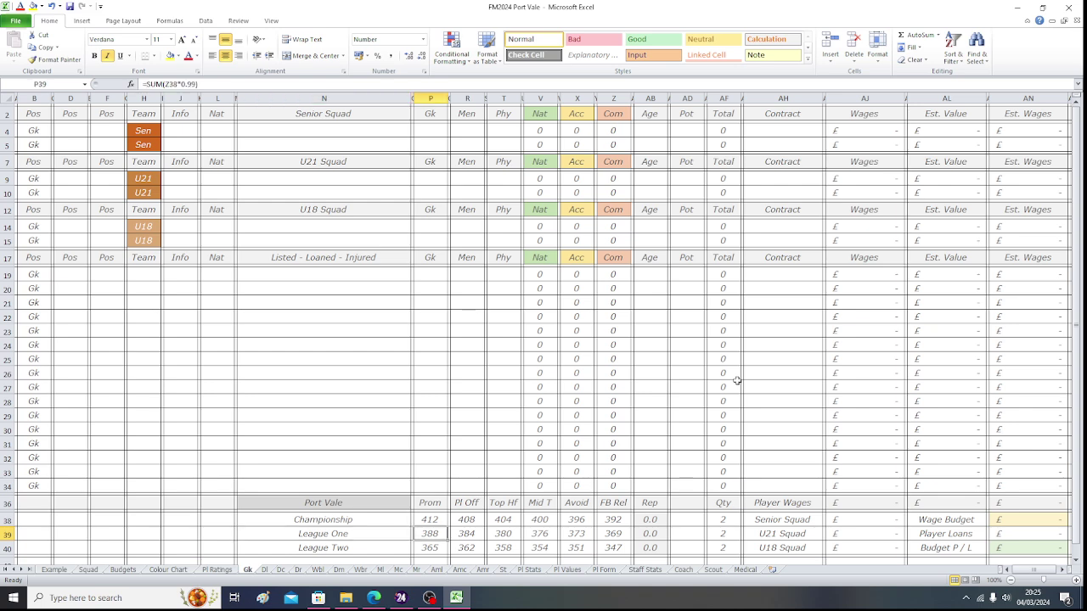
key("Right")
key("Right")
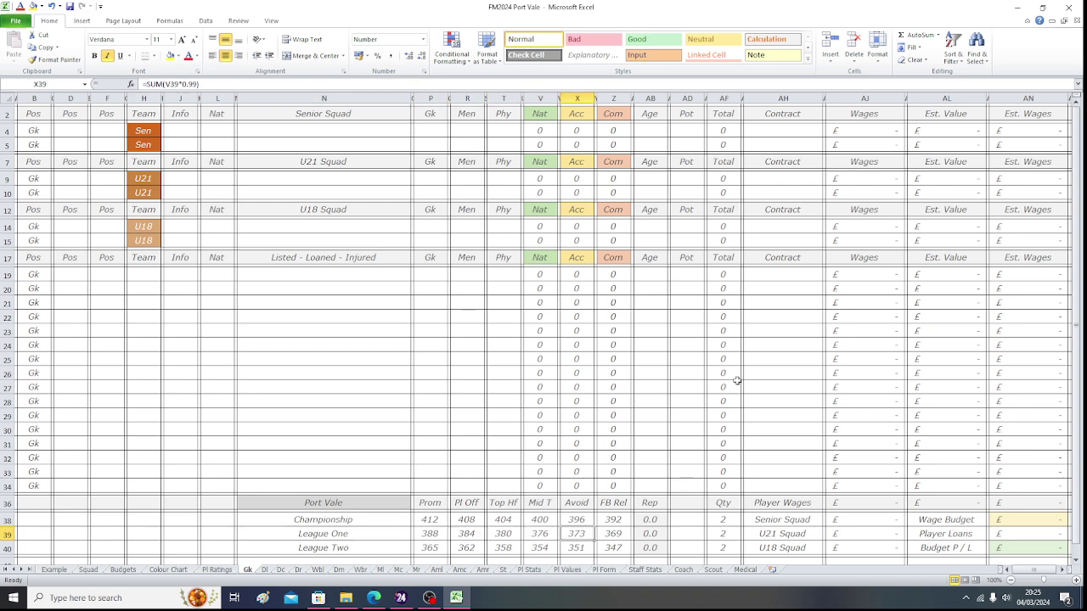
key("Up")
key("Up")
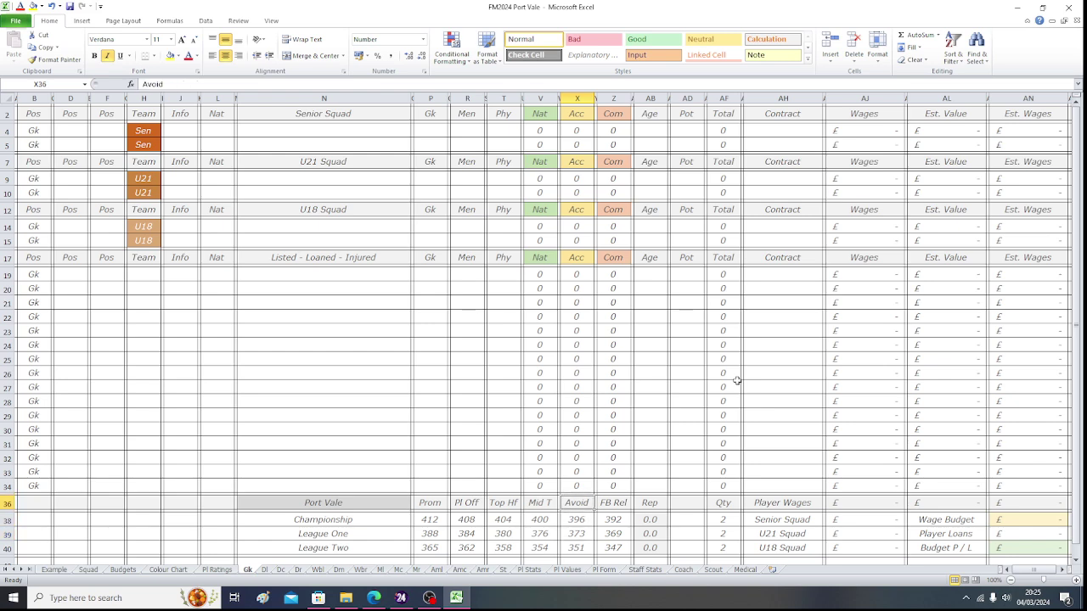
key("Down")
key("Down")
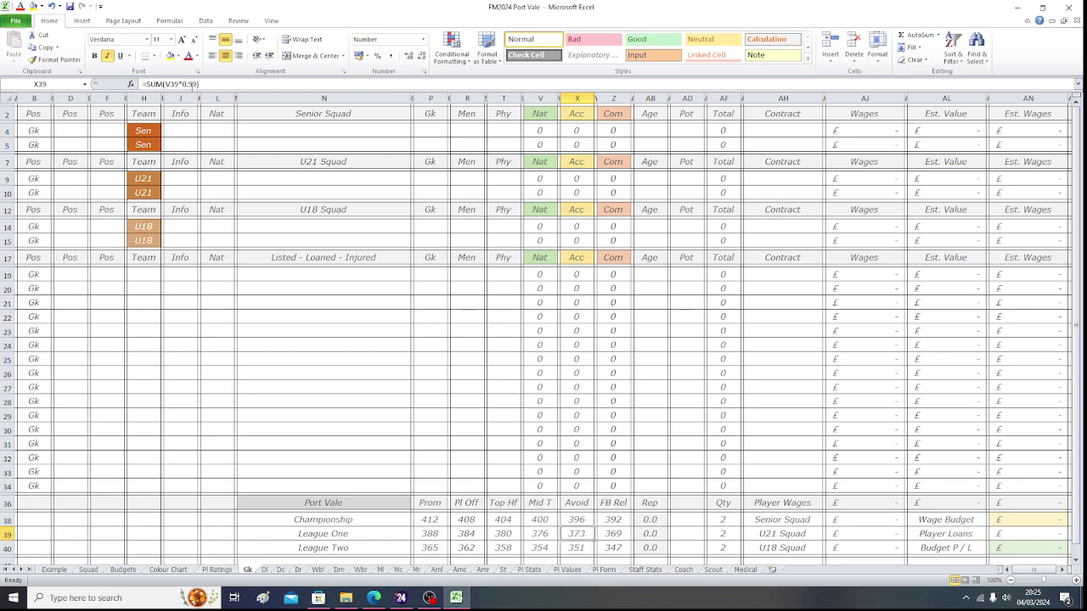
left_click(179, 56)
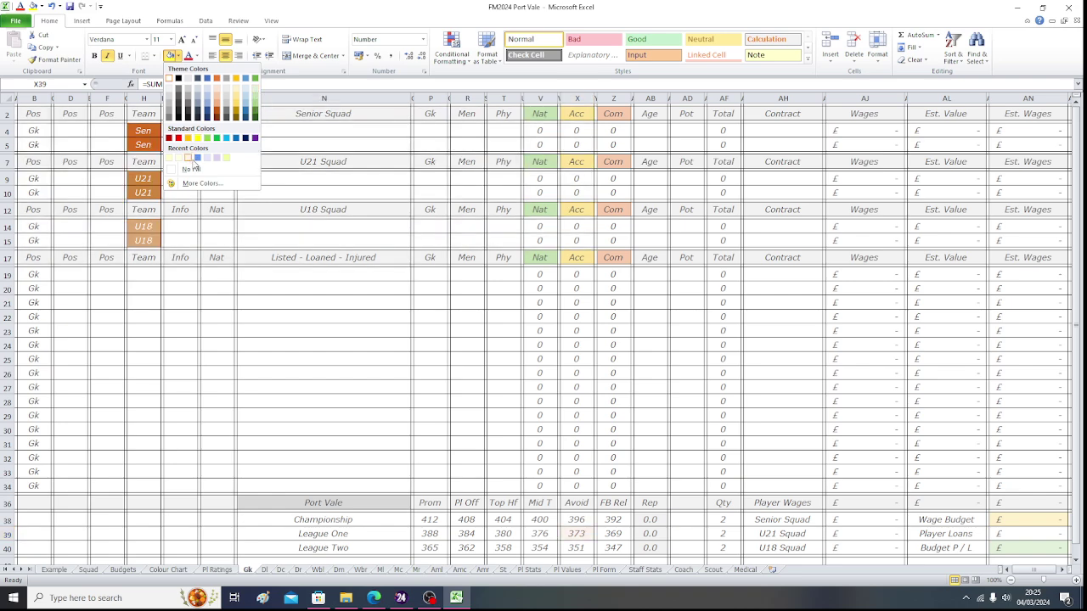
left_click(213, 161)
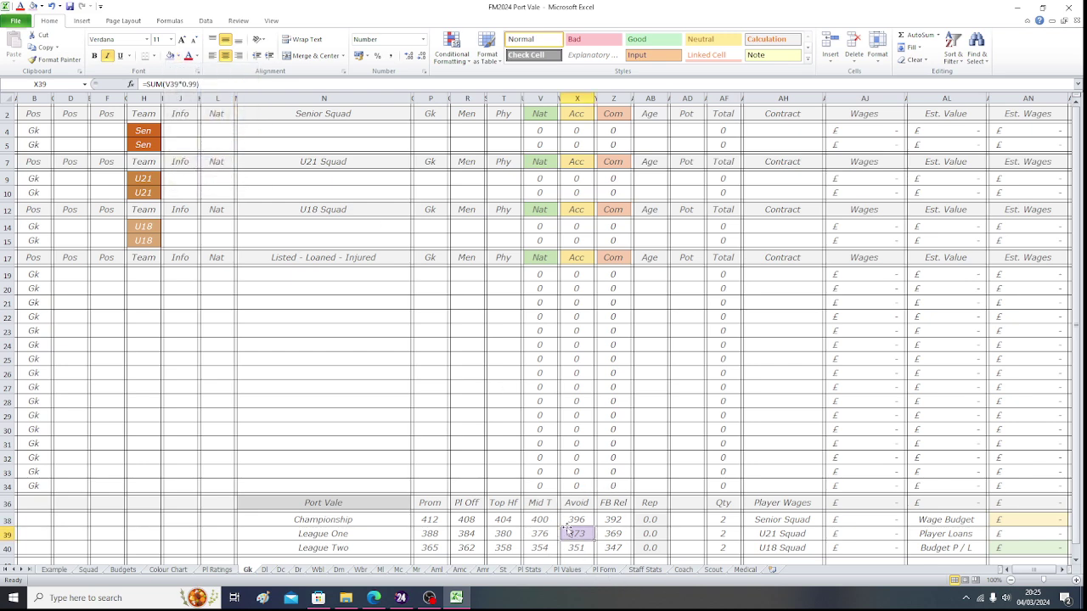
- Look up the Rep ratings for the Championship, League One and League Two on the Pl Stats sheet
left_click(649, 522)
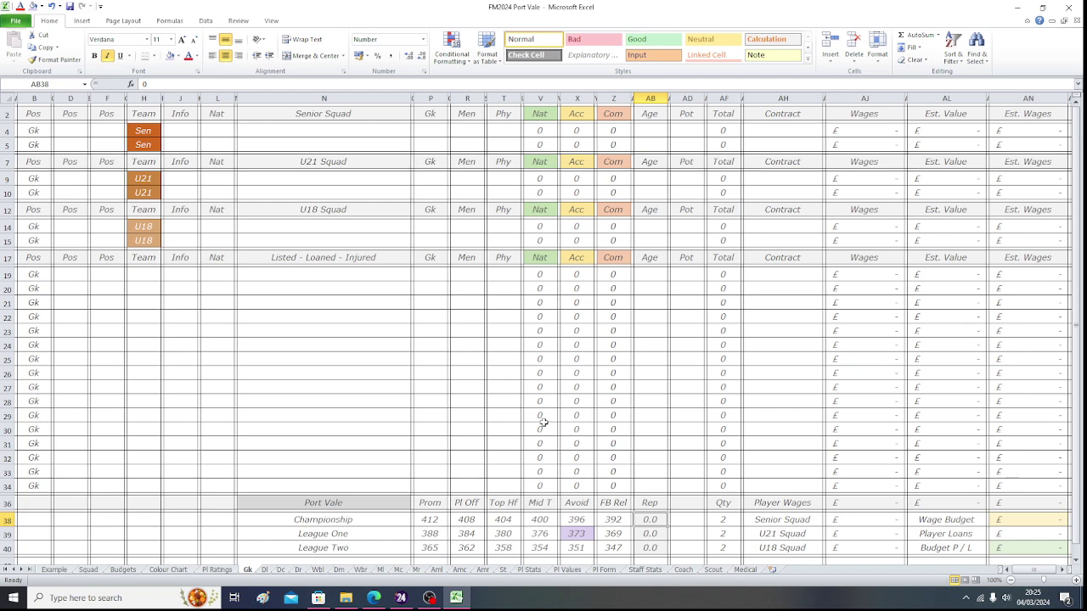
left_click(534, 572)
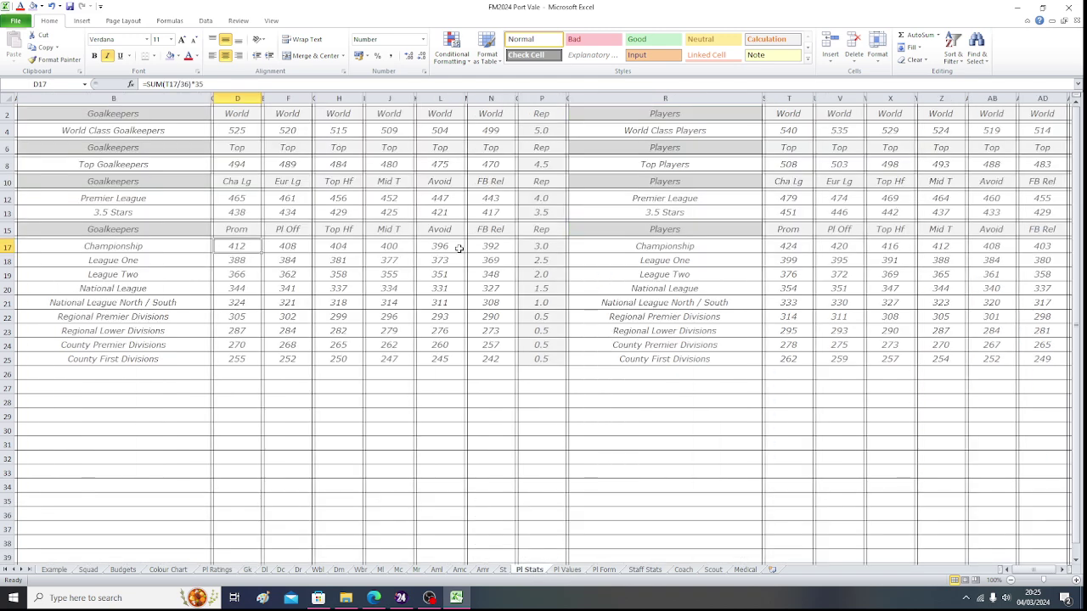
left_click(541, 247)
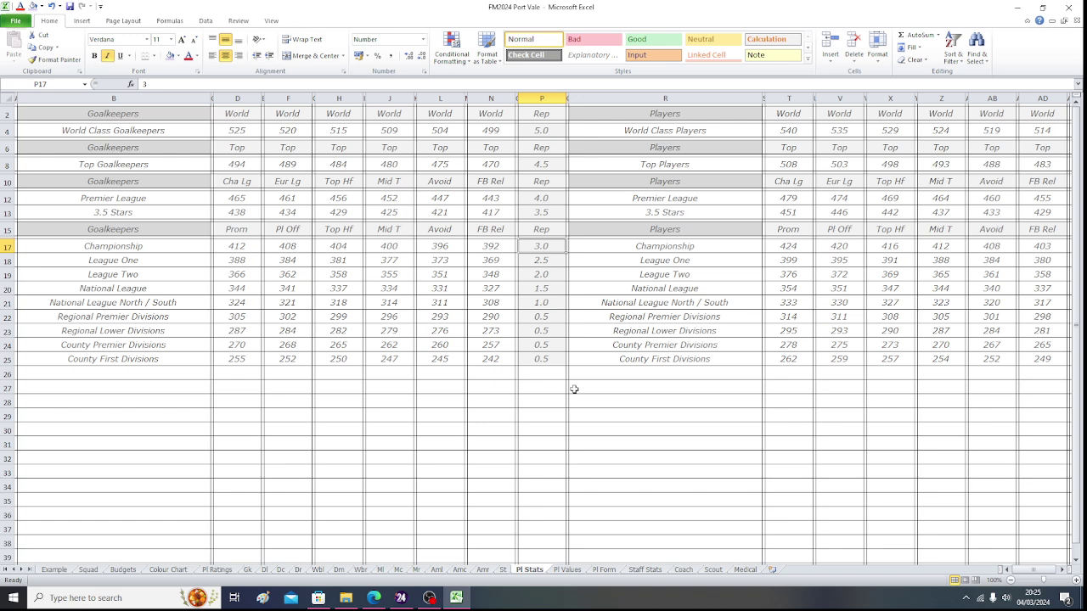
key("Down")
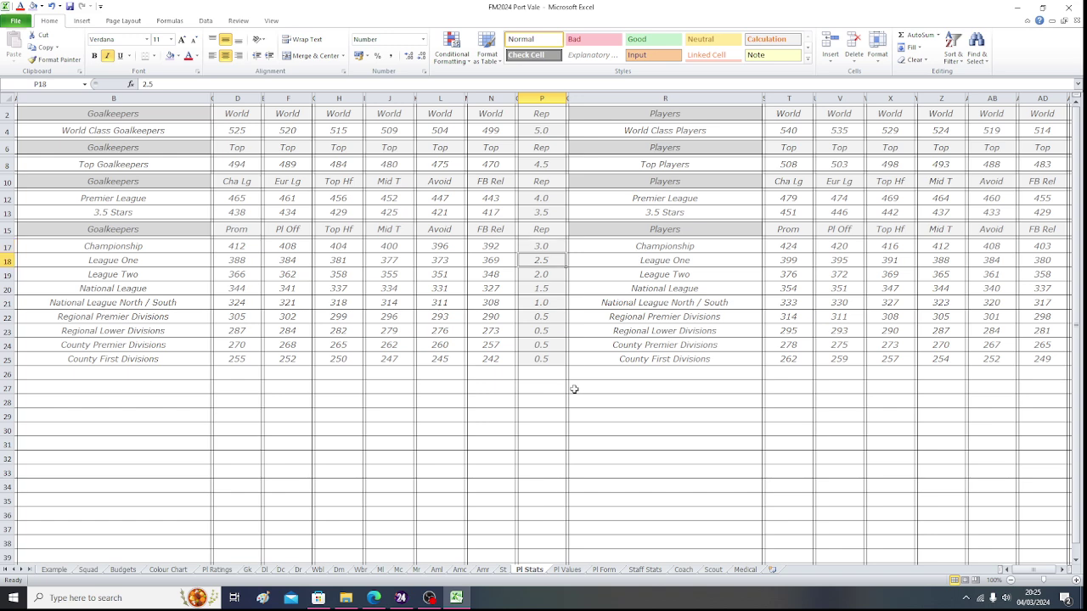
key("Down")
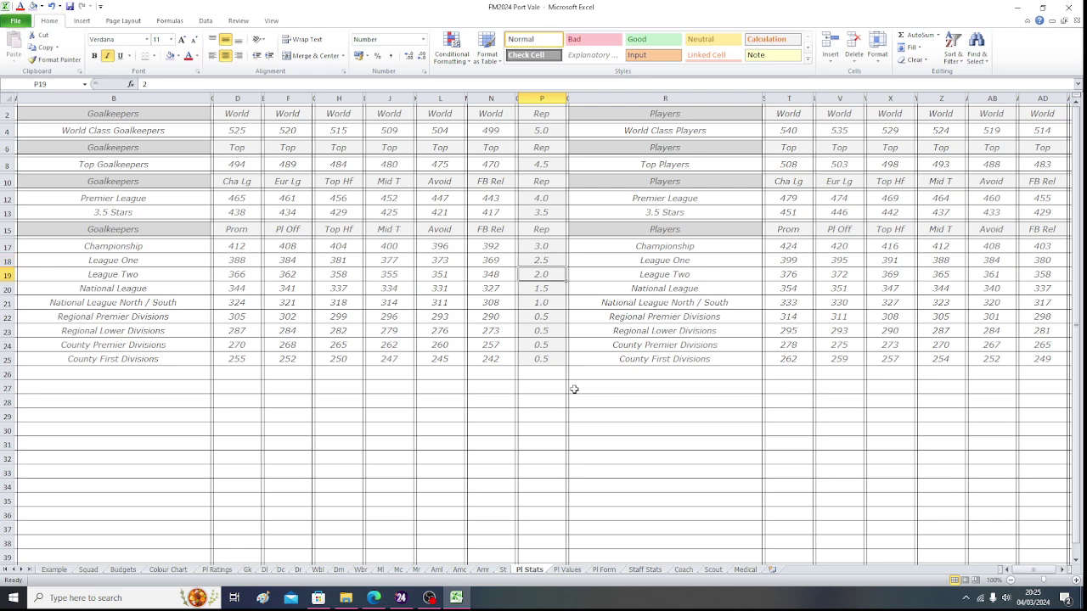
- Enter the Rep ratings 3, 2.5 and 2 in cells AB38 to AB40 of the Gk sheet and save the workbook
left_click(254, 572)
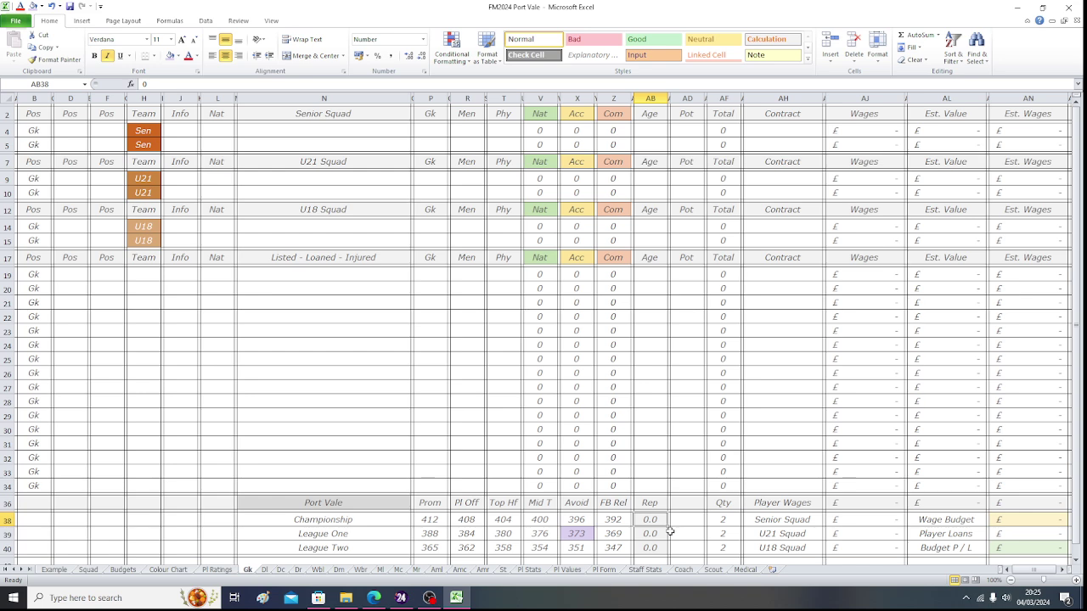
type("3")
key("Return")
type("2")
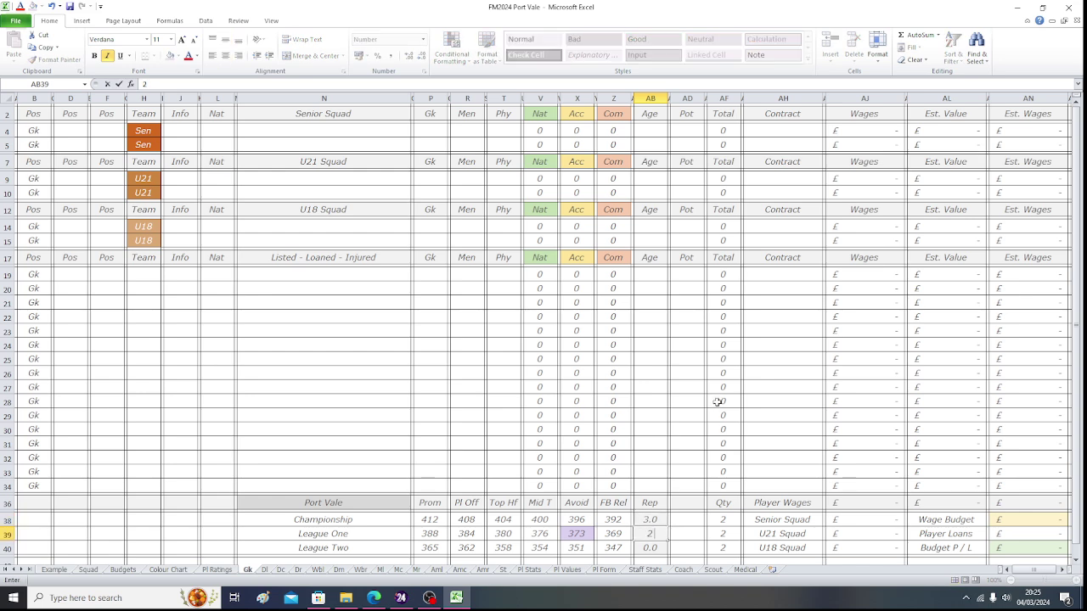
type(".5")
key("Return")
type("2")
key("Up")
key("Up")
key("Up")
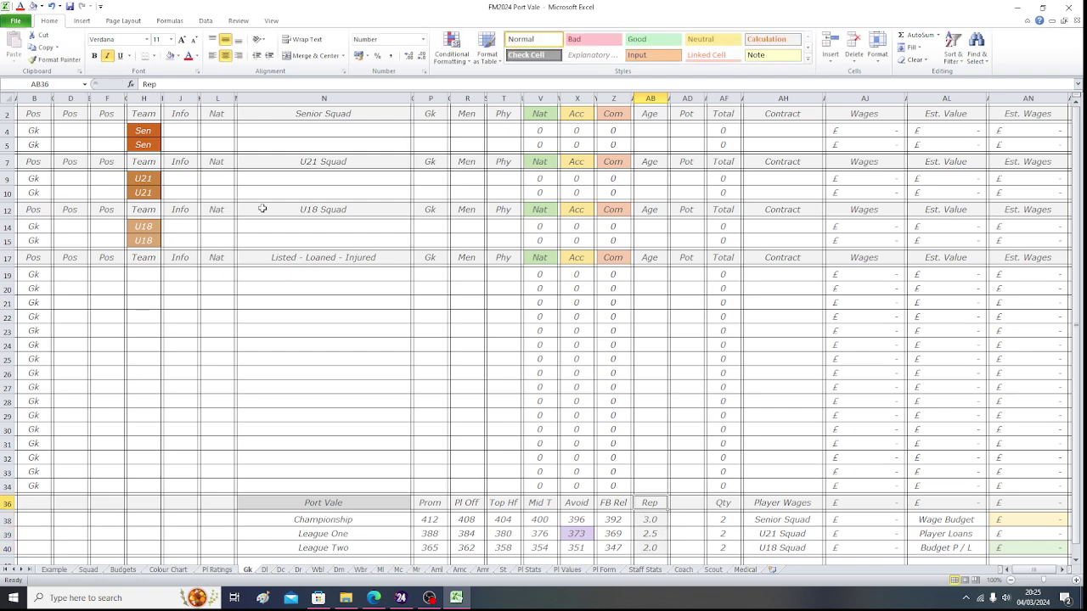
left_click(38, 111)
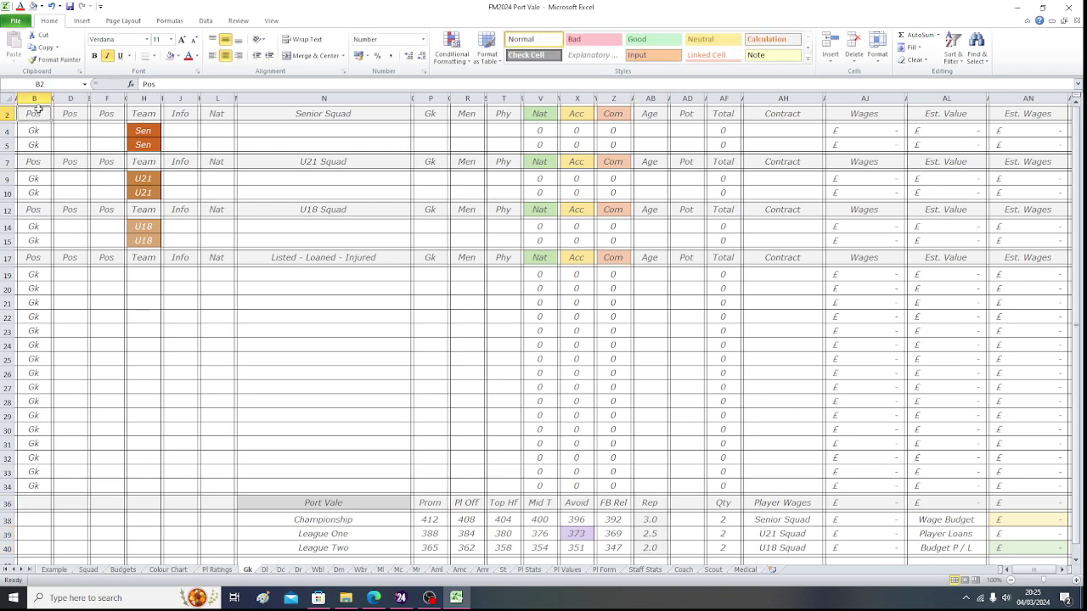
left_click(71, 6)
- Look up the Gk wage budget on the Budgets sheet and enter 5051 as Wage Budget in AN38 of the Gk sheet
left_click(1017, 523)
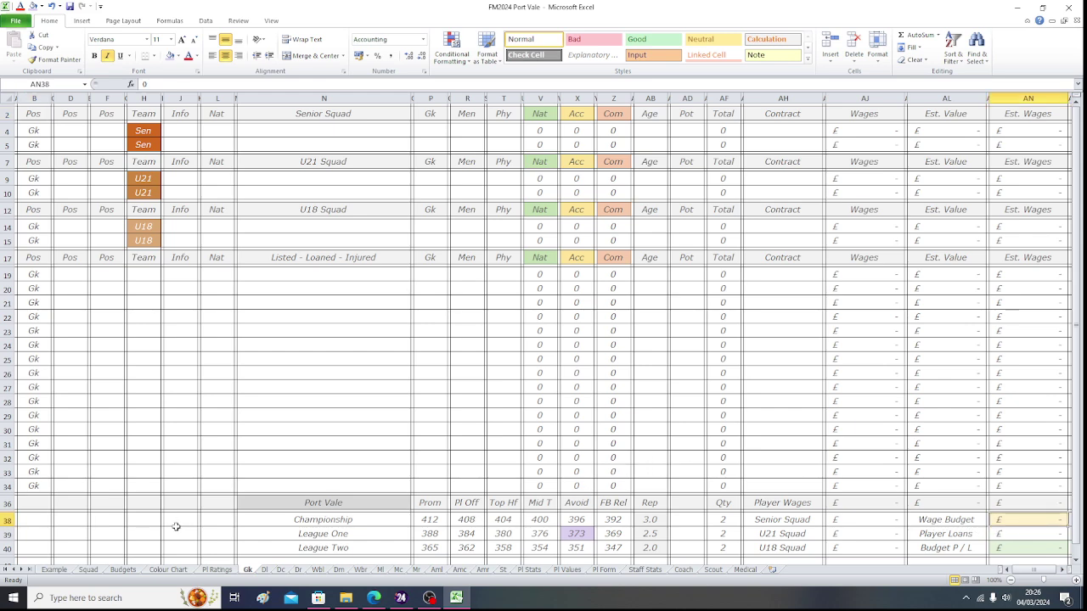
left_click(134, 574)
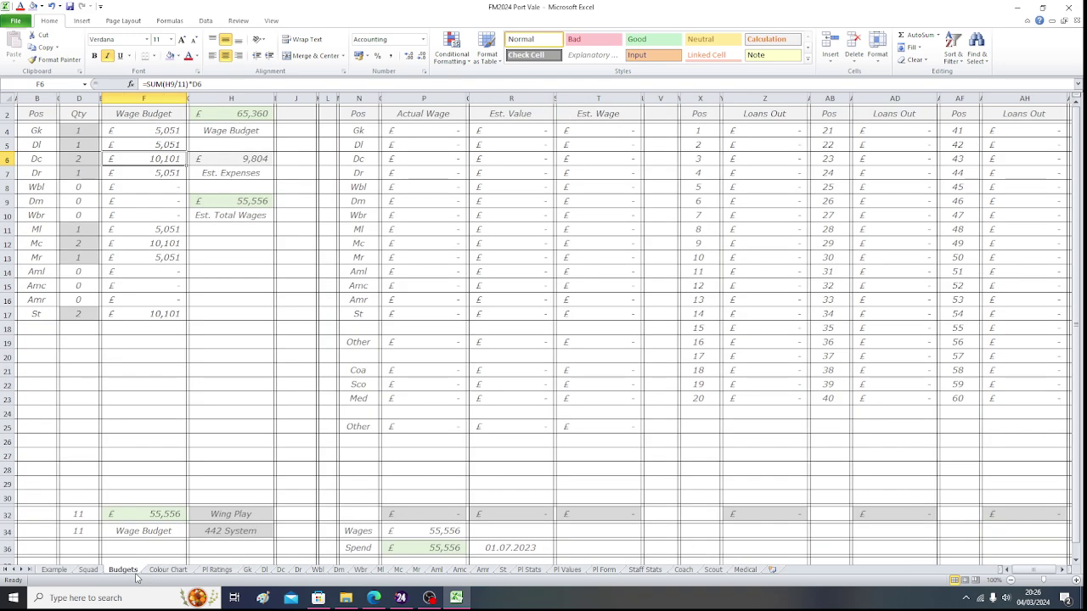
left_click(34, 130)
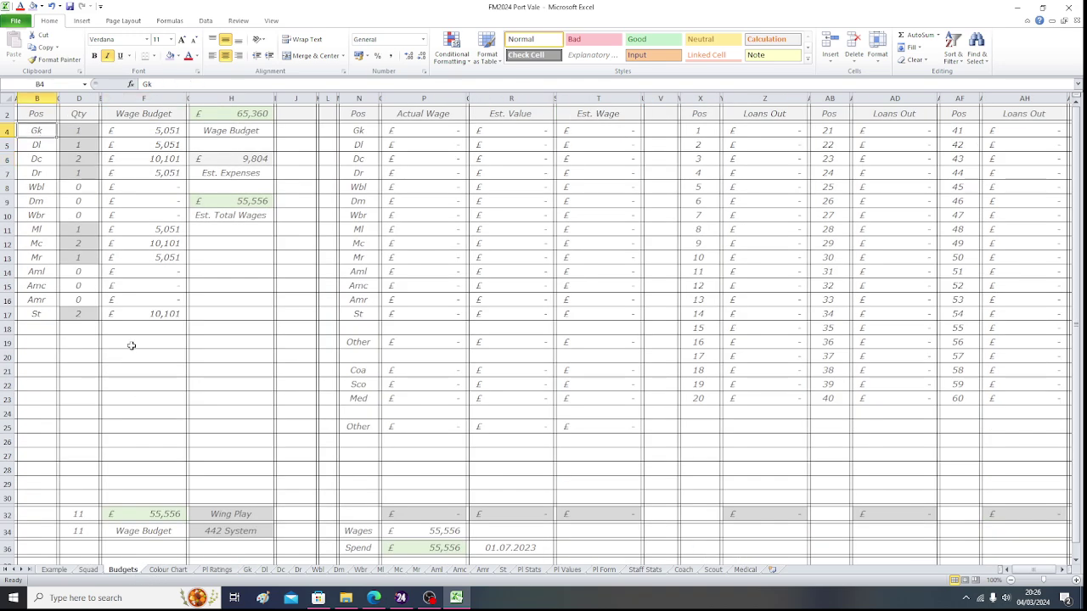
key("Right")
key("Right")
key("Right")
key("Right")
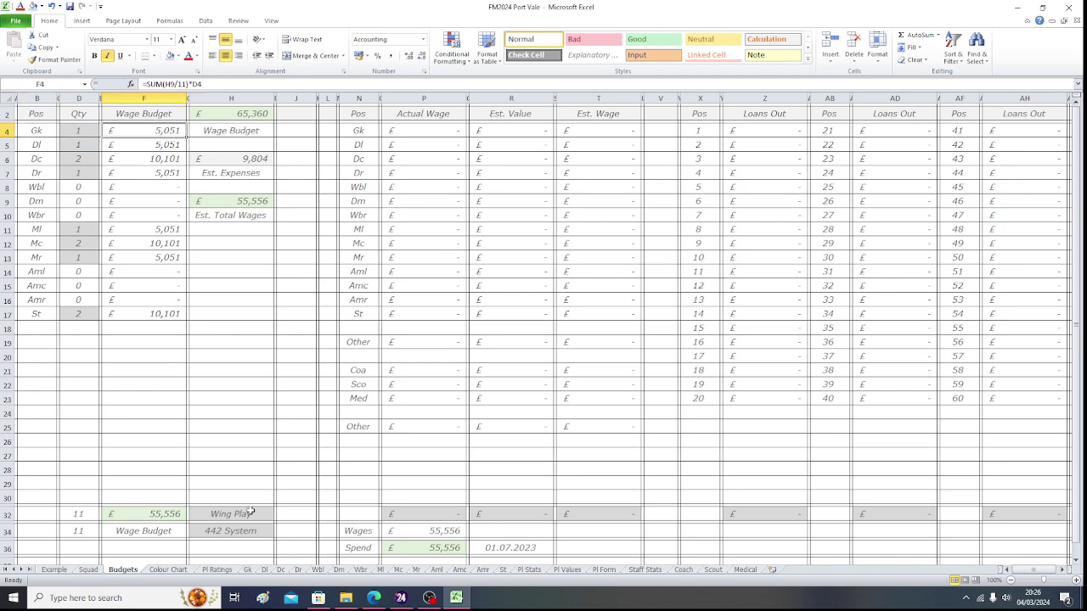
left_click(248, 571)
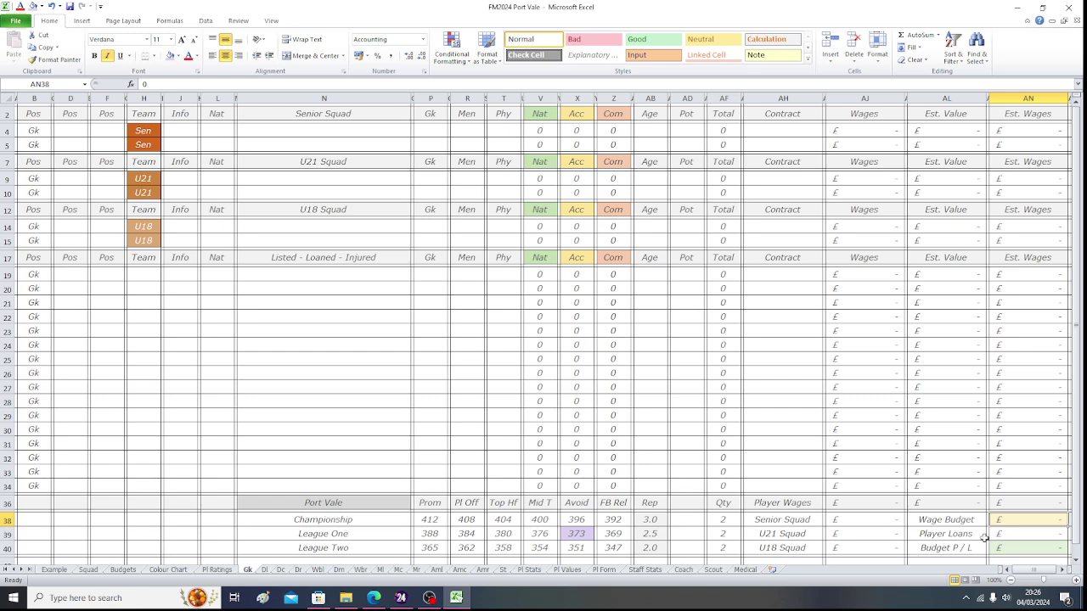
type("5051")
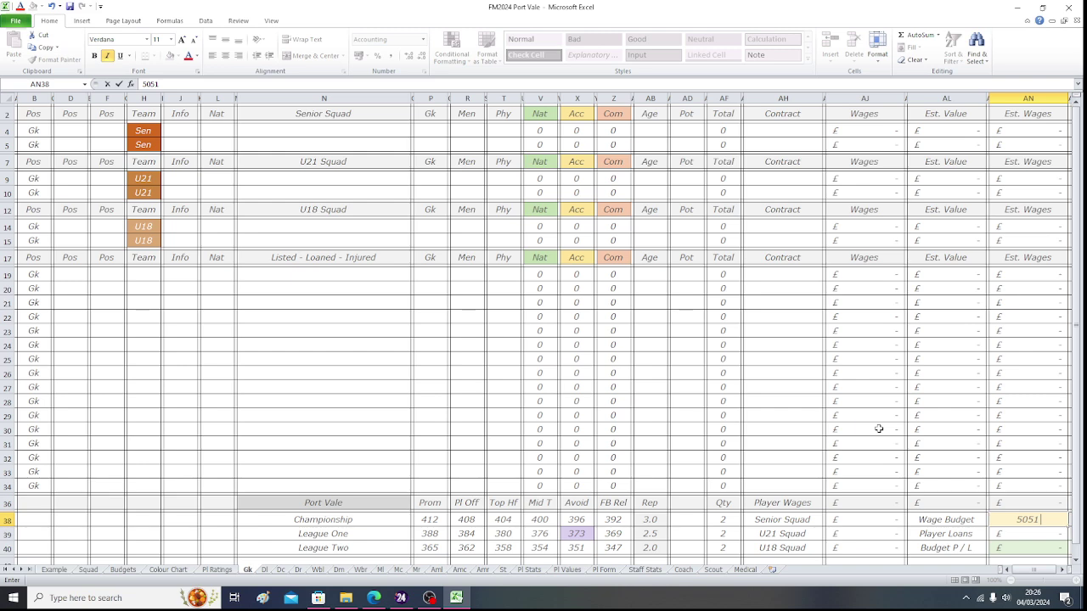
key("Return")
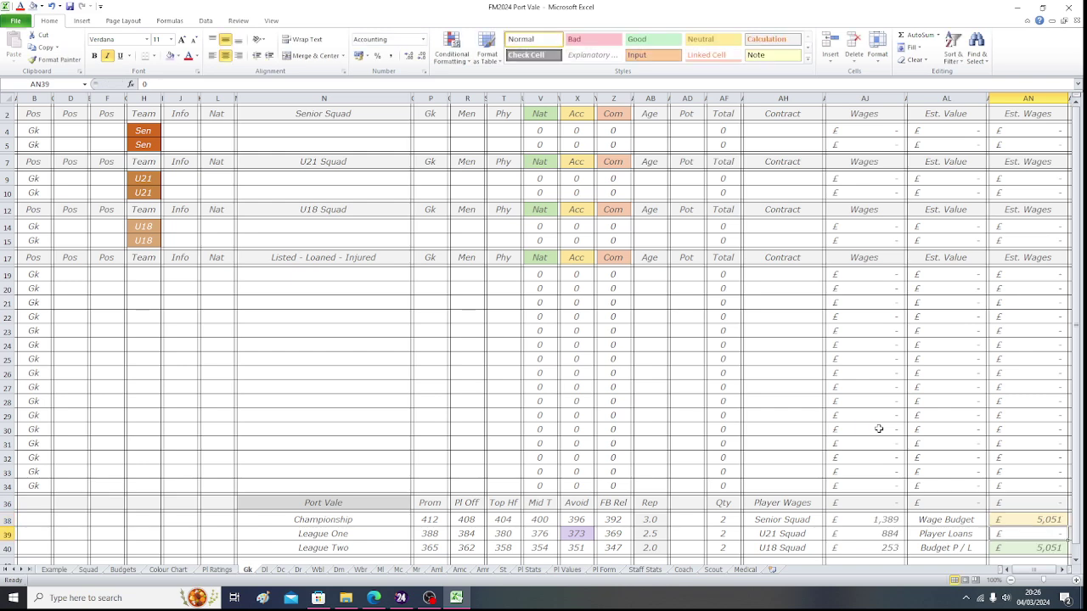
key("Up")
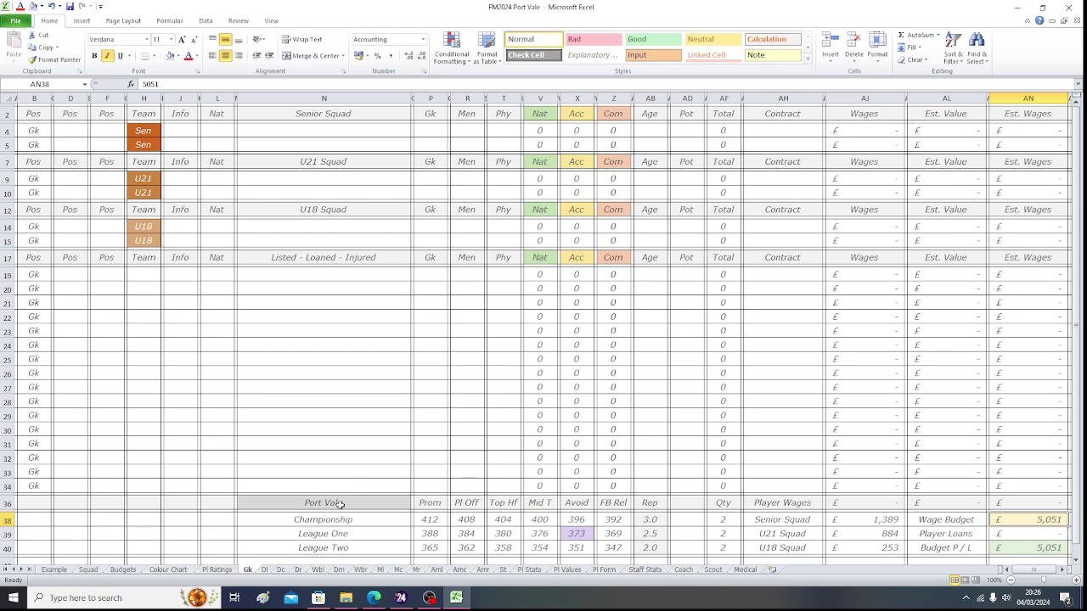
- Copy the Port Vale league target table, N36 to AB40, from the Gk sheet to N36 of the Dl sheet
left_click_drag(339, 504, 619, 516)
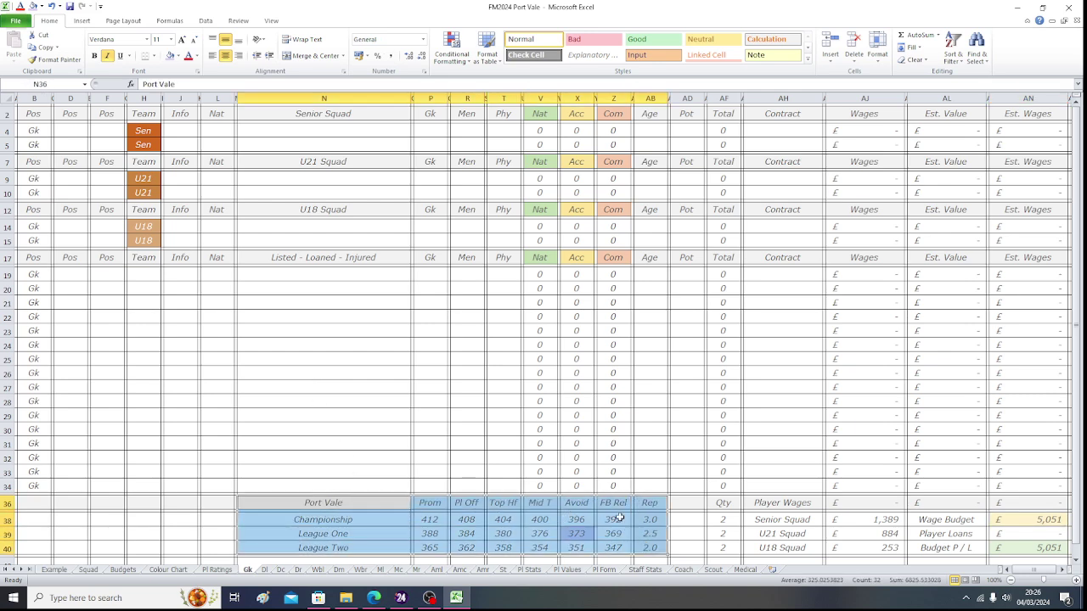
left_click(41, 48)
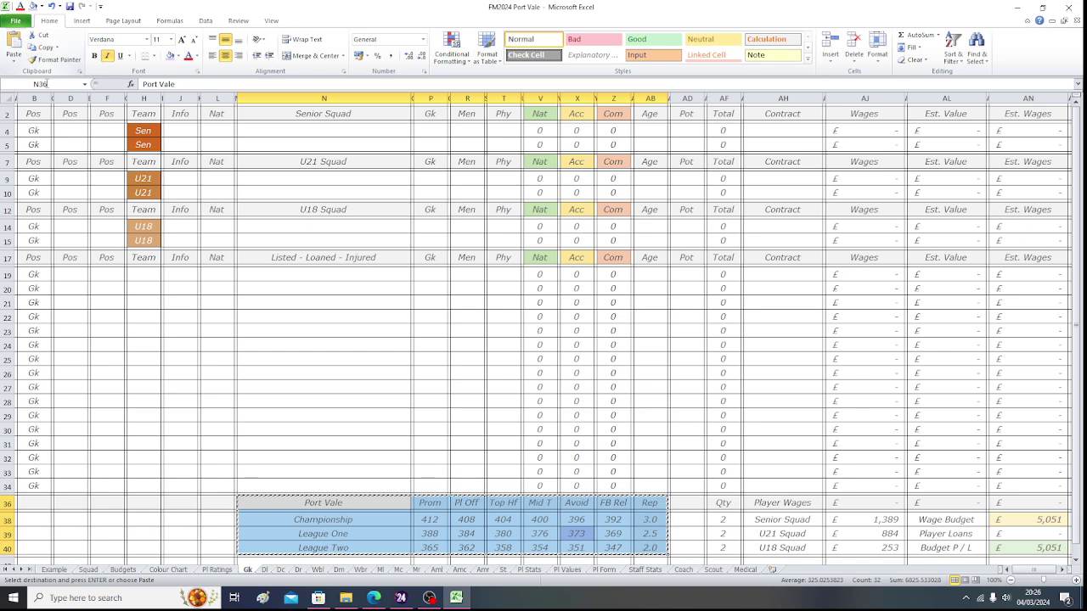
left_click(39, 110)
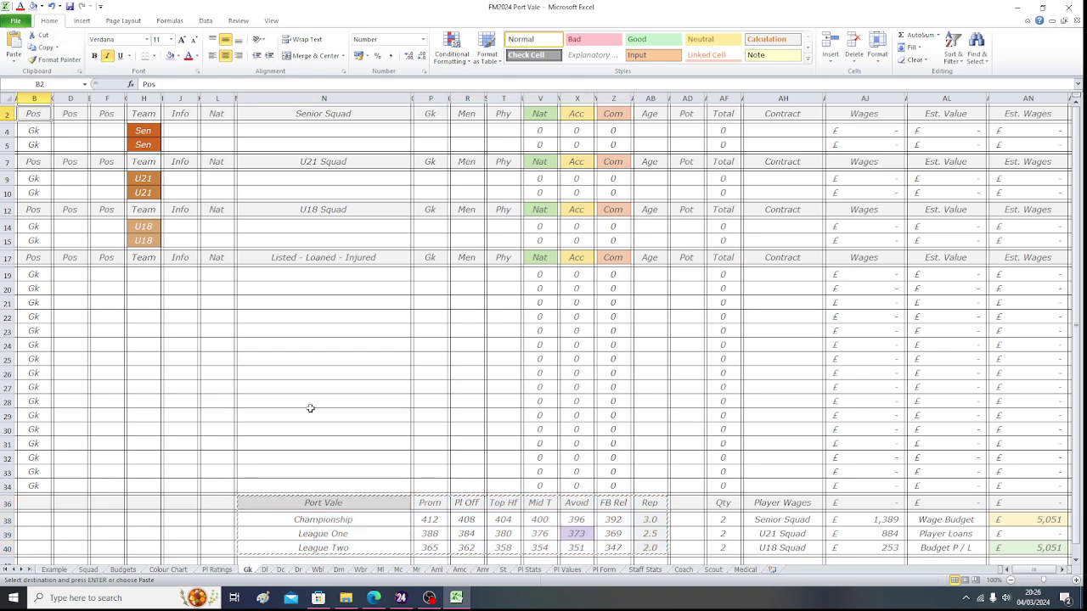
left_click(264, 569)
left_click(273, 503)
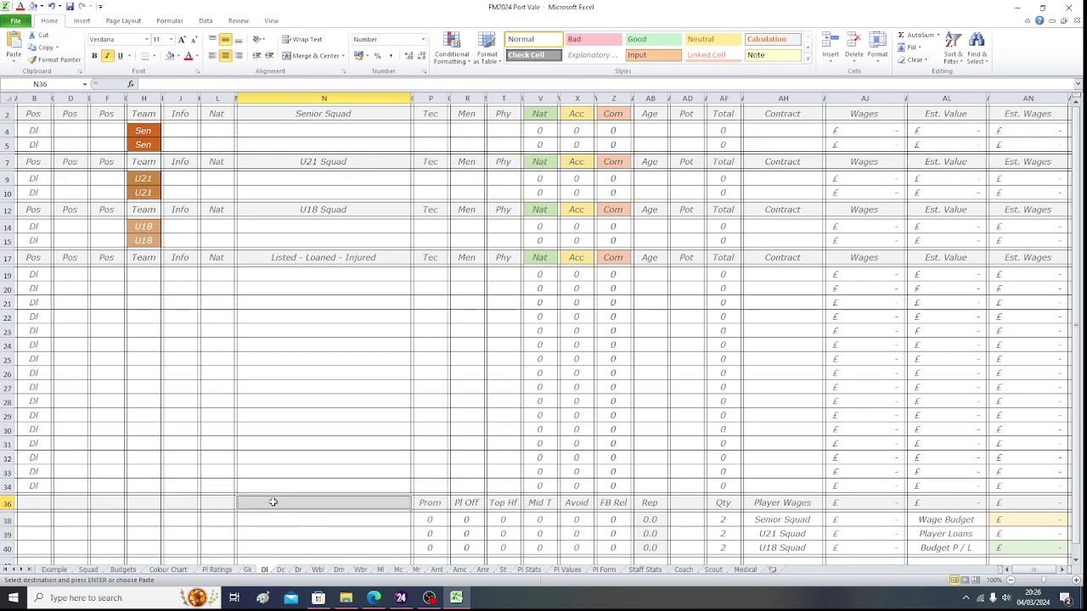
left_click(13, 43)
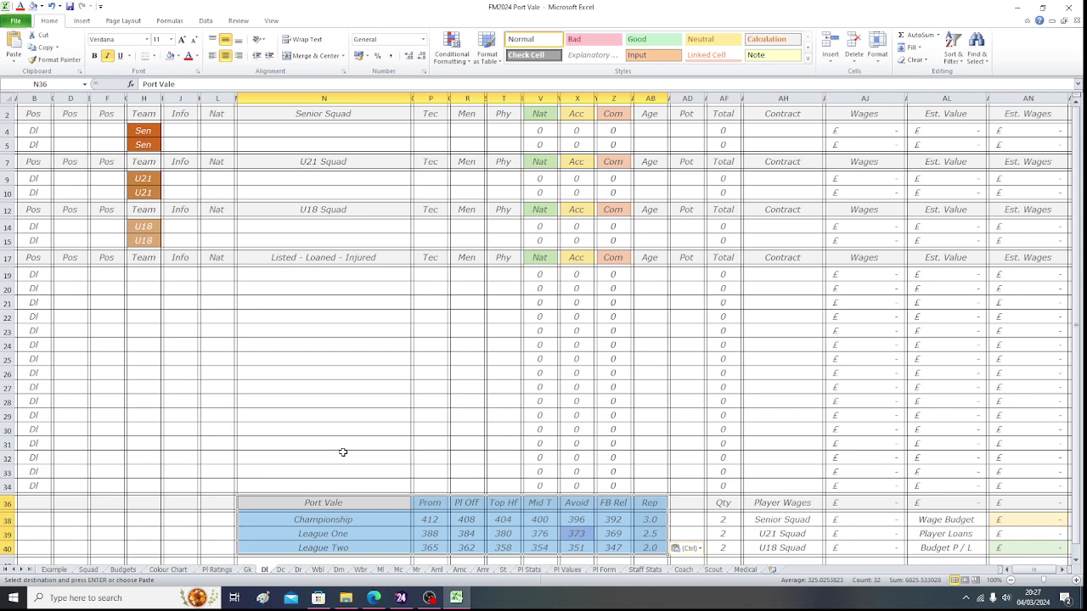
- Look up the outfield players' Championship Prom rating on the Pl Stats sheet and enter 424 in P38 of the Dl sheet
left_click(529, 569)
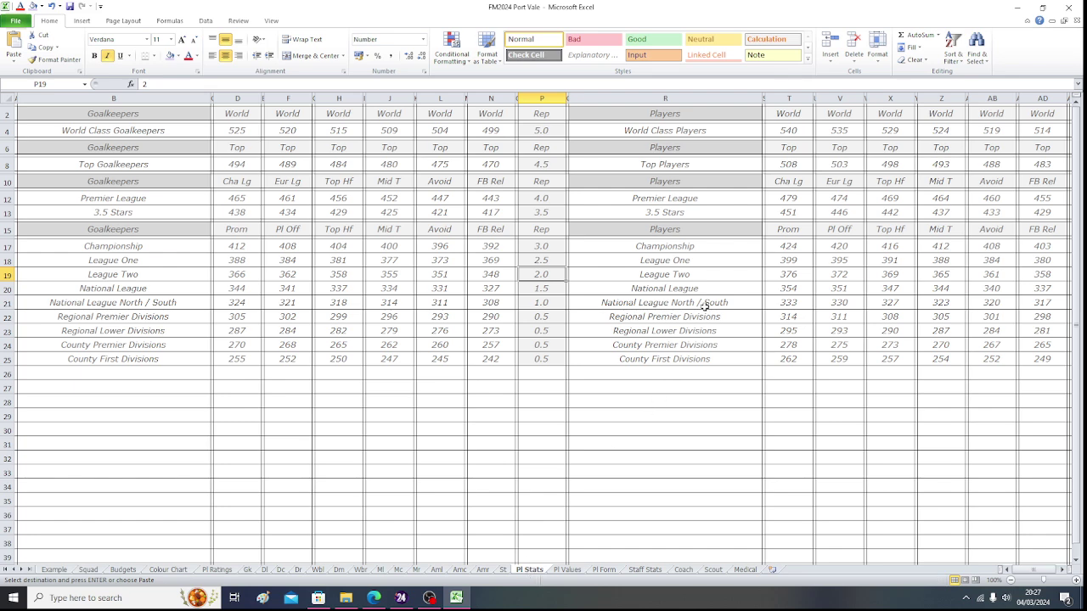
left_click(241, 248)
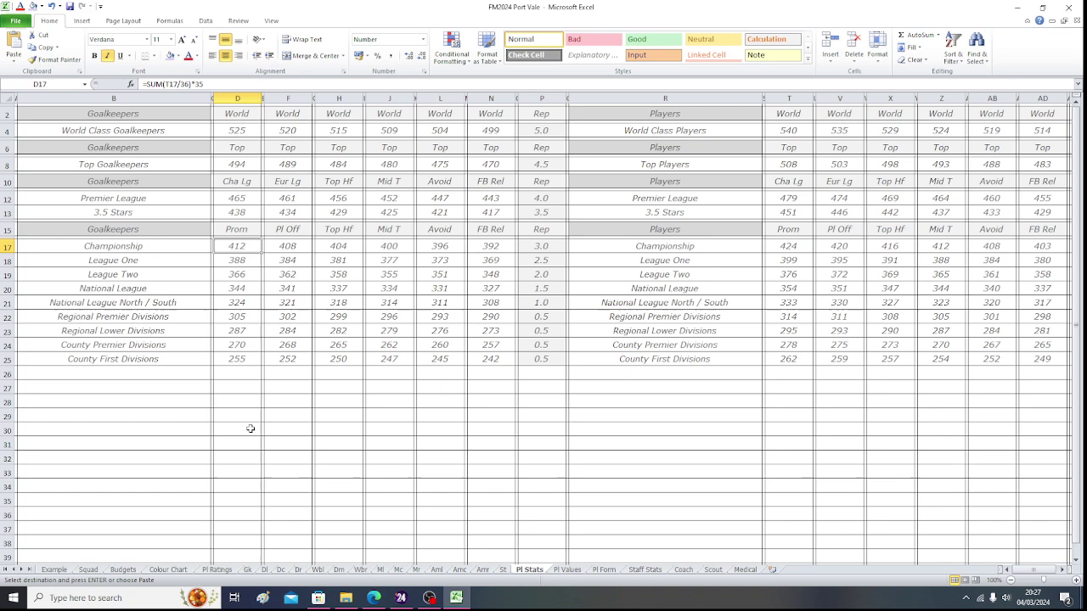
left_click(780, 244)
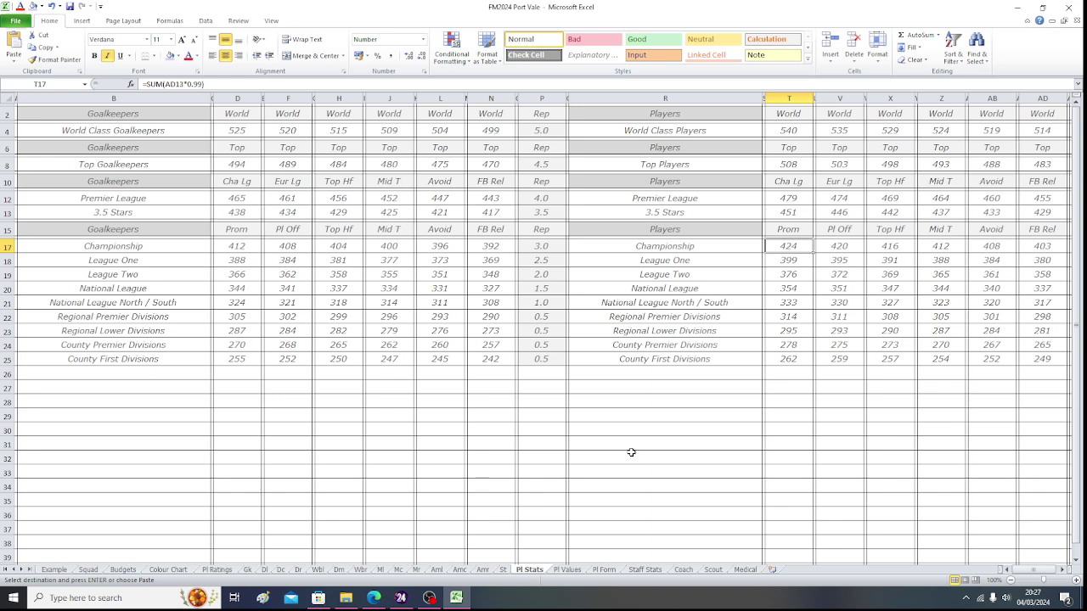
left_click(265, 573)
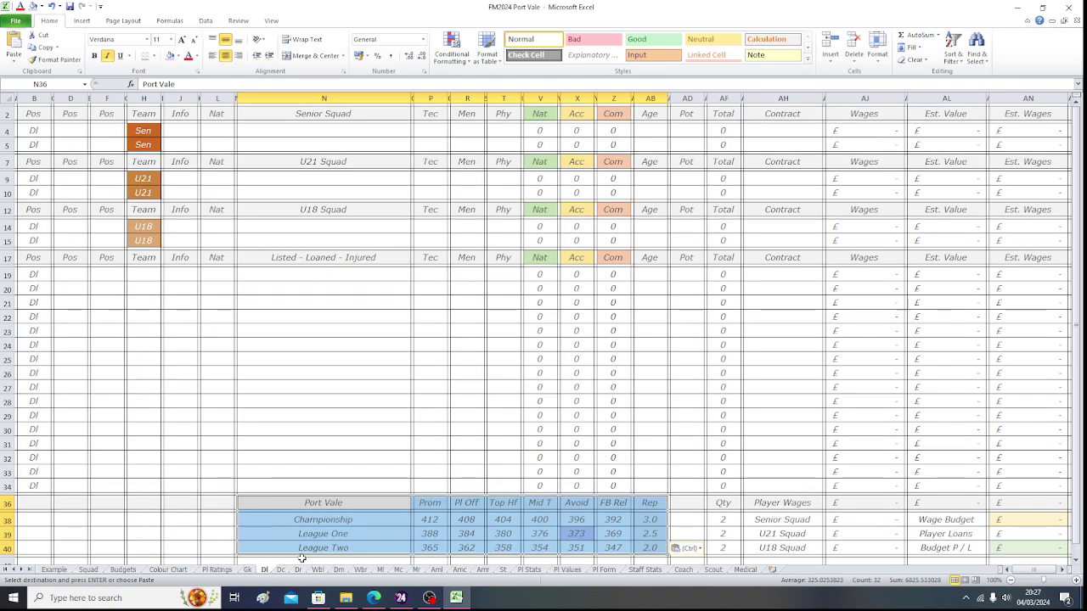
left_click(430, 520)
type("424")
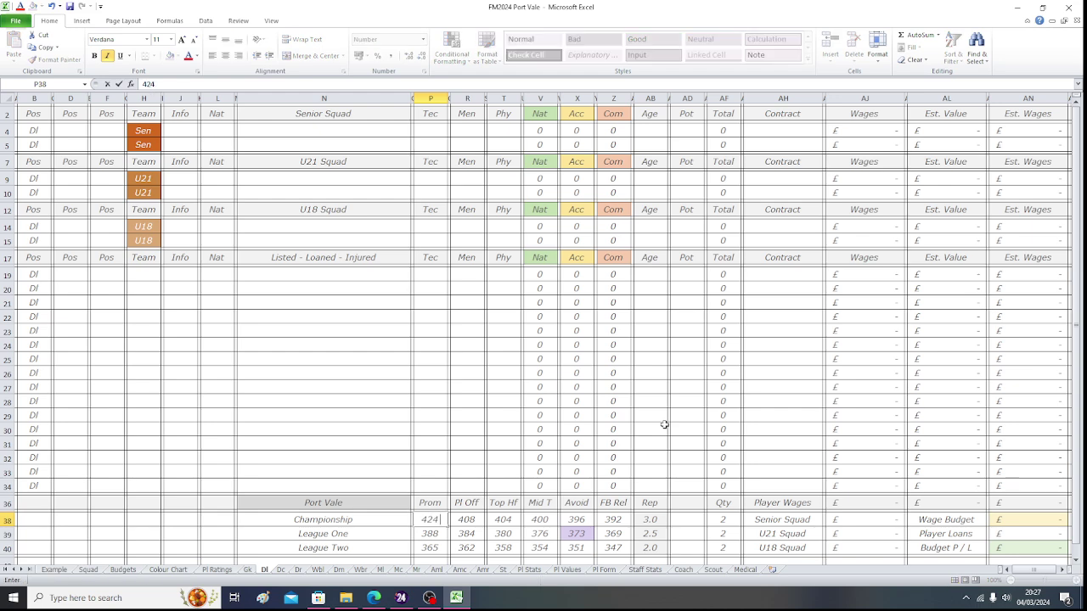
key("Return")
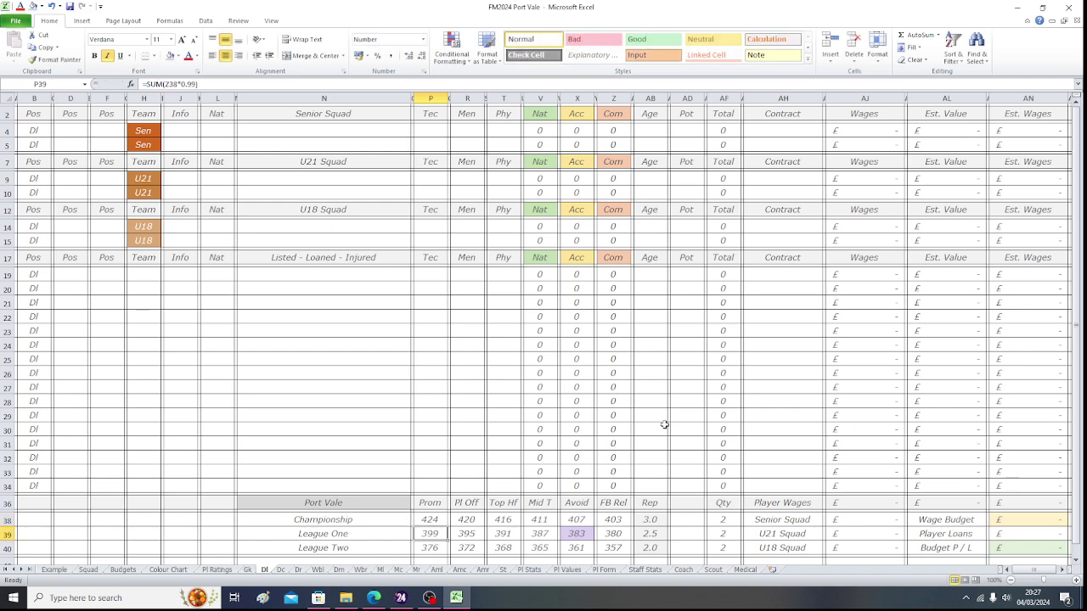
key("Right")
key("Right")
key("Right")
key("Right")
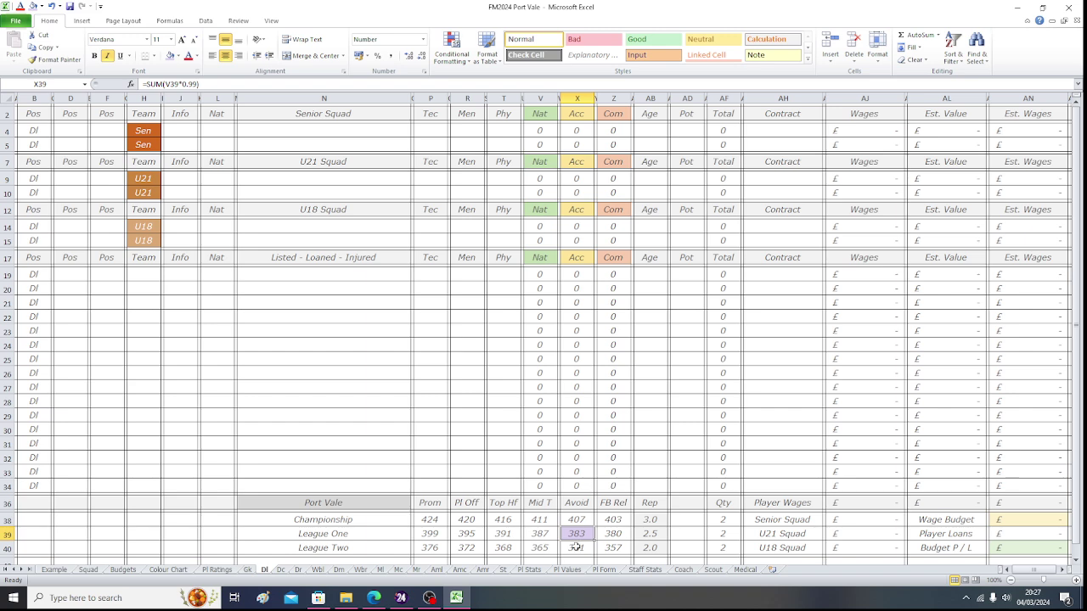
- Enter 5051 as the Wage Budget in AN38 of the Dl sheet
left_click(1014, 522)
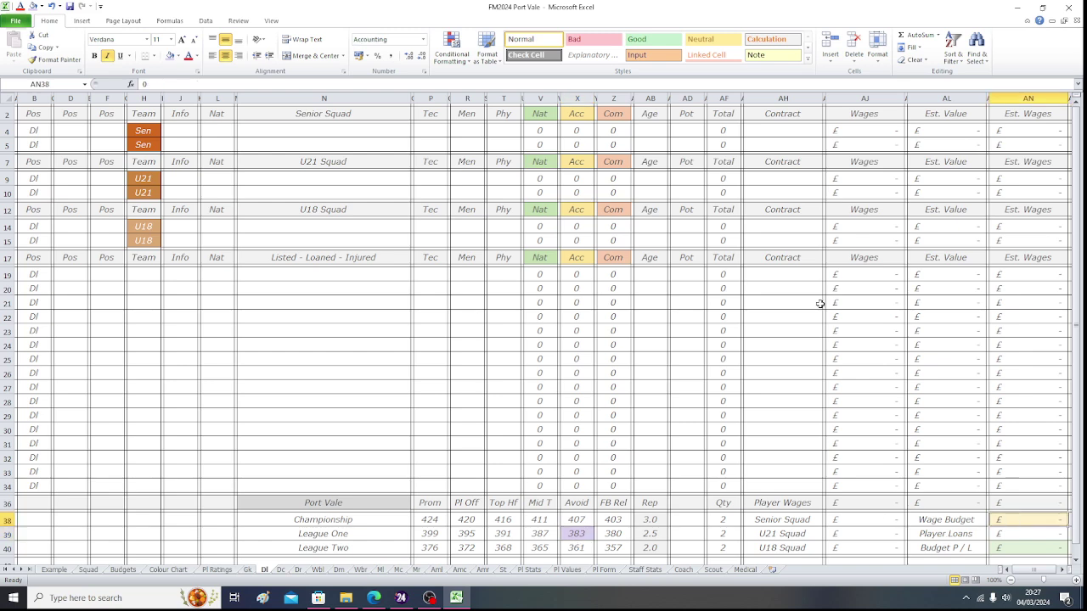
type("5051")
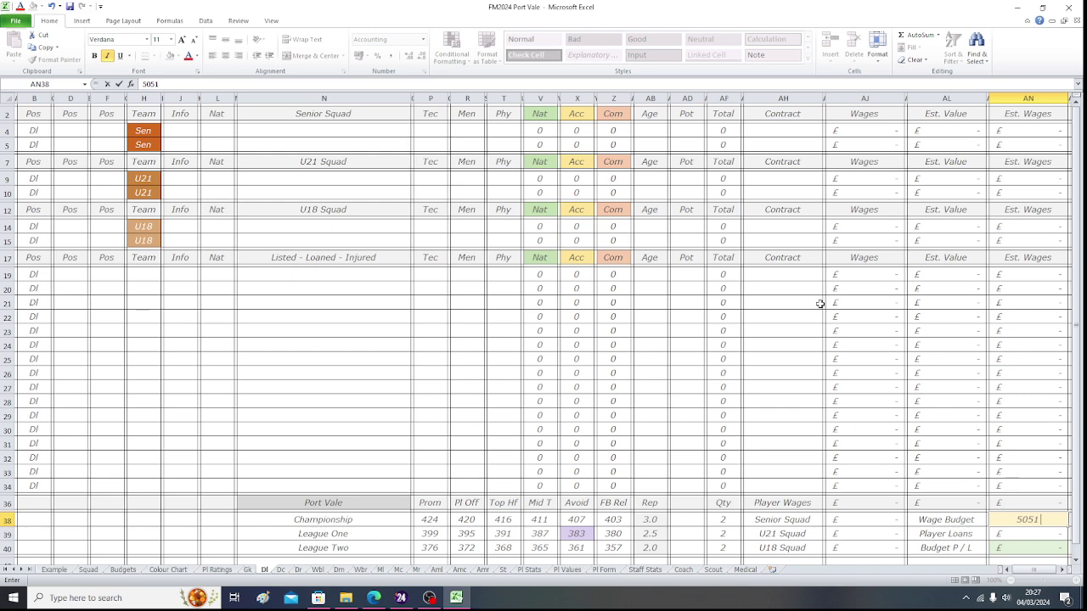
key("Return")
key("Up")
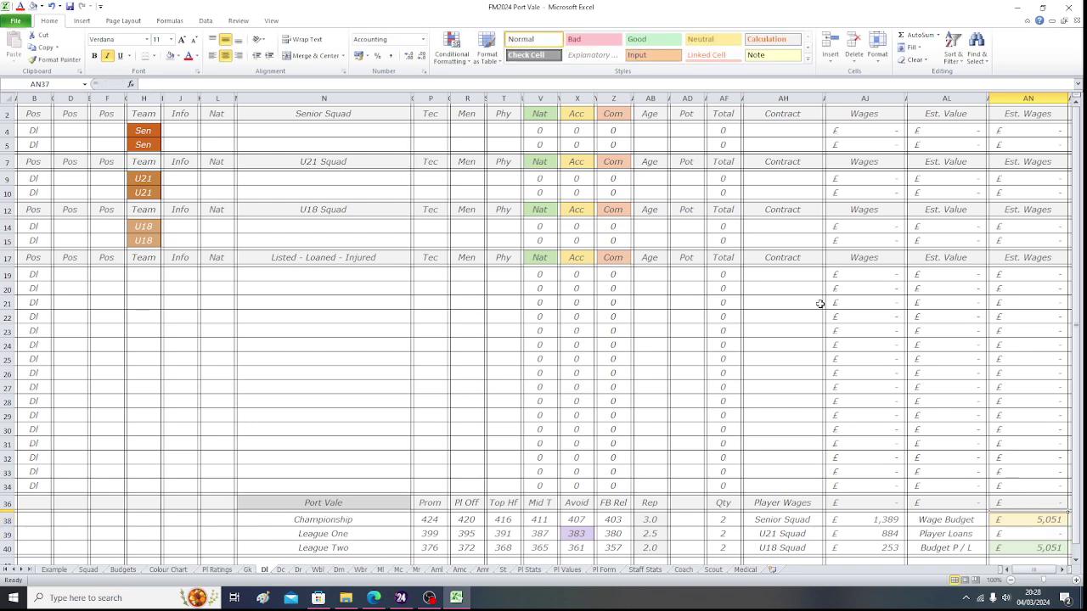
key("Up")
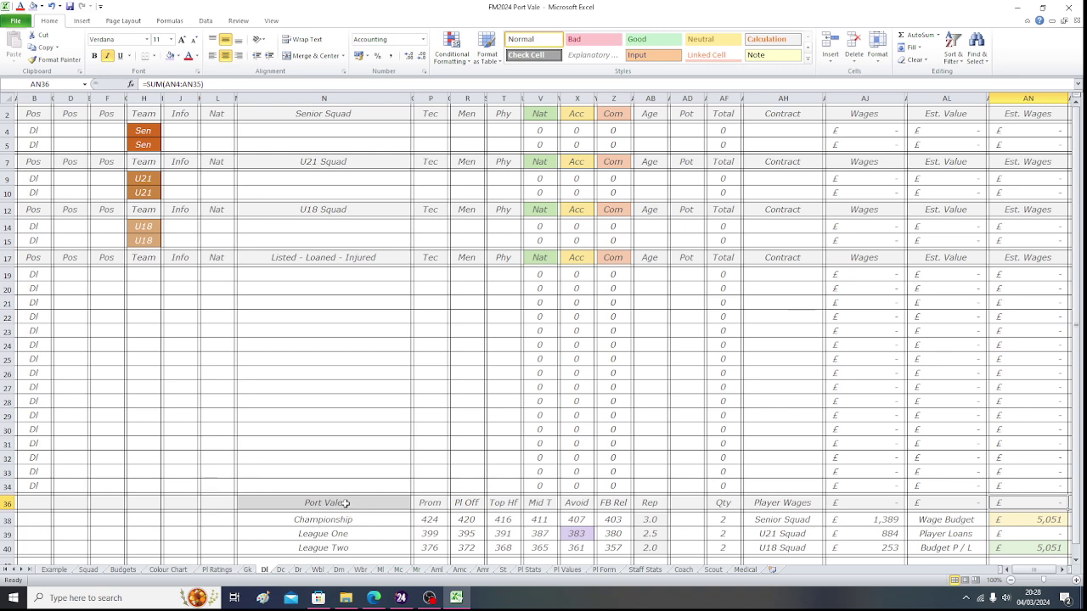
- Copy the Port Vale league target table, N36 to AB40, from the Dl sheet to N36 of the Dc and Dr sheets
left_click_drag(343, 502, 636, 547)
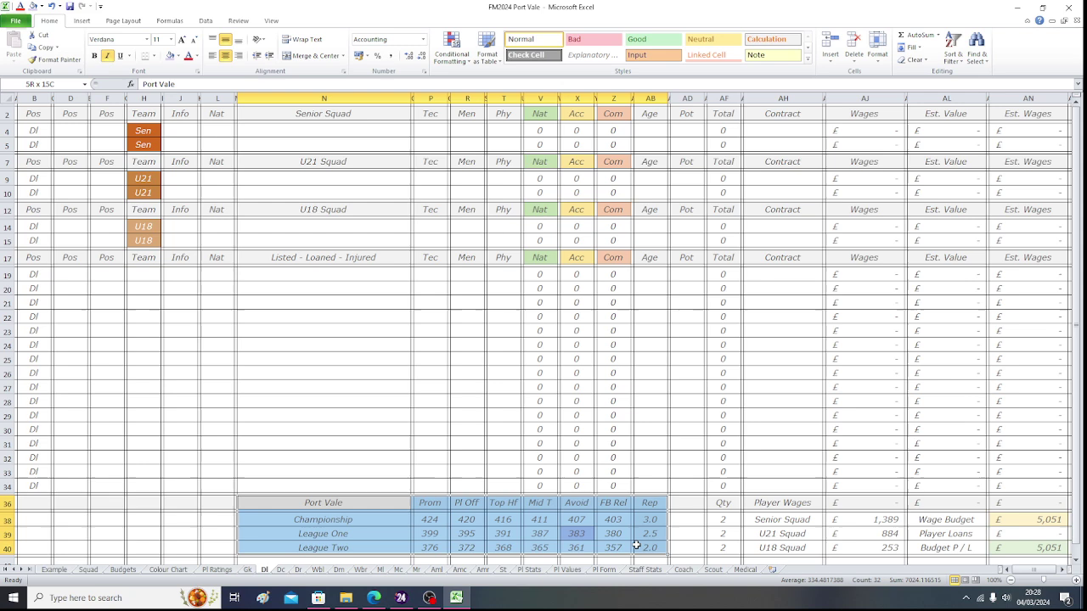
left_click(56, 49)
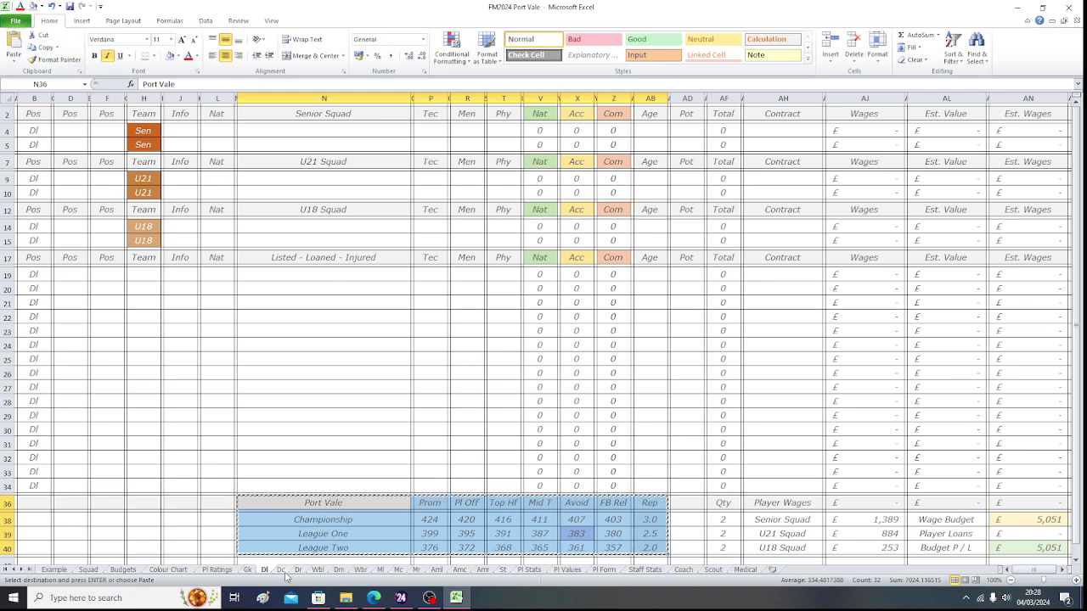
left_click(284, 569)
left_click(291, 504)
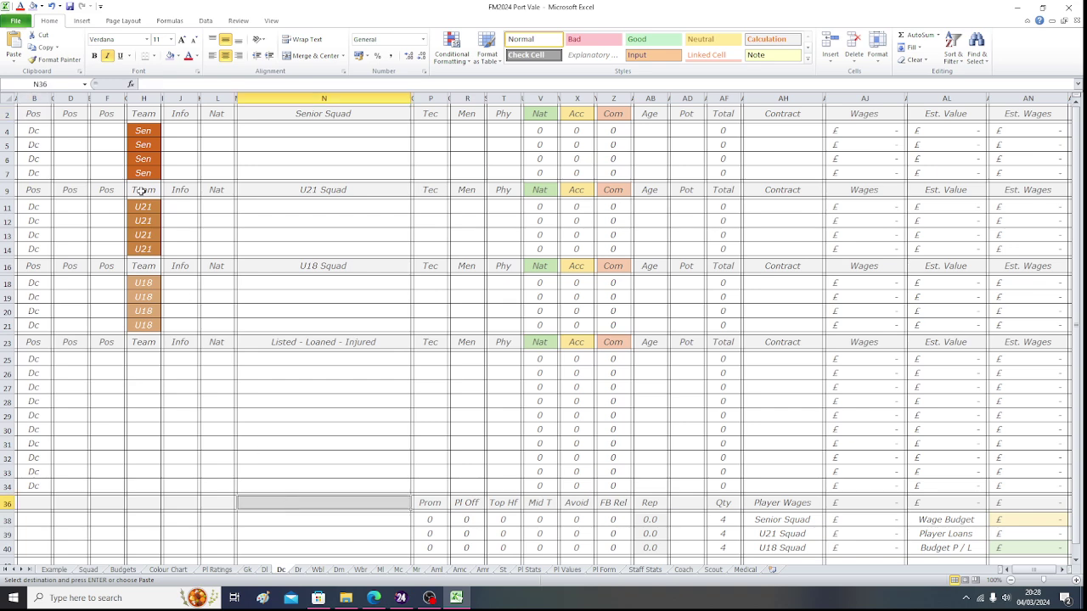
left_click(13, 46)
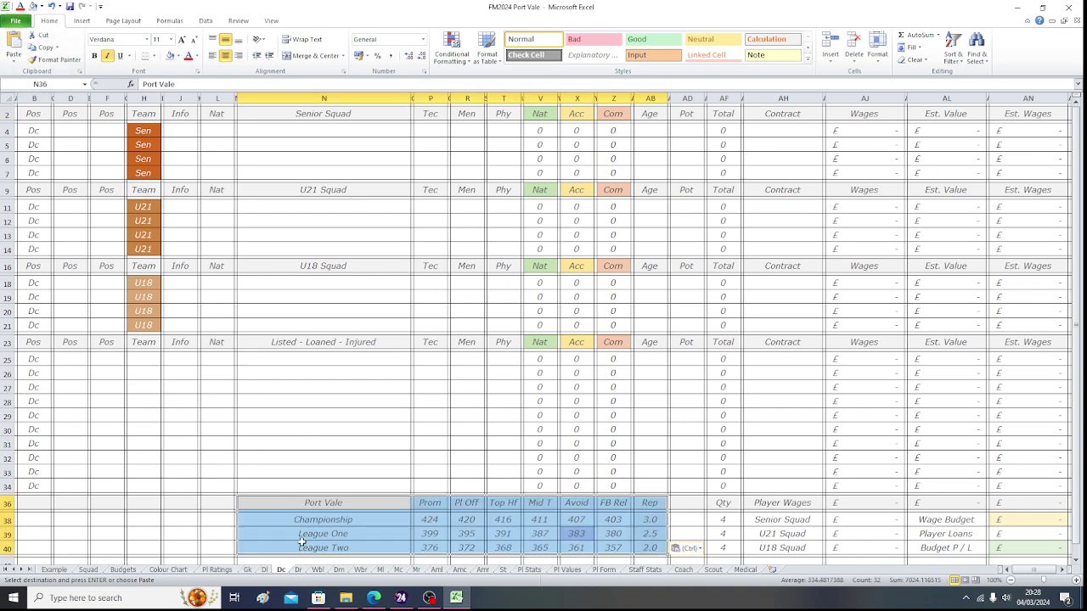
left_click(300, 570)
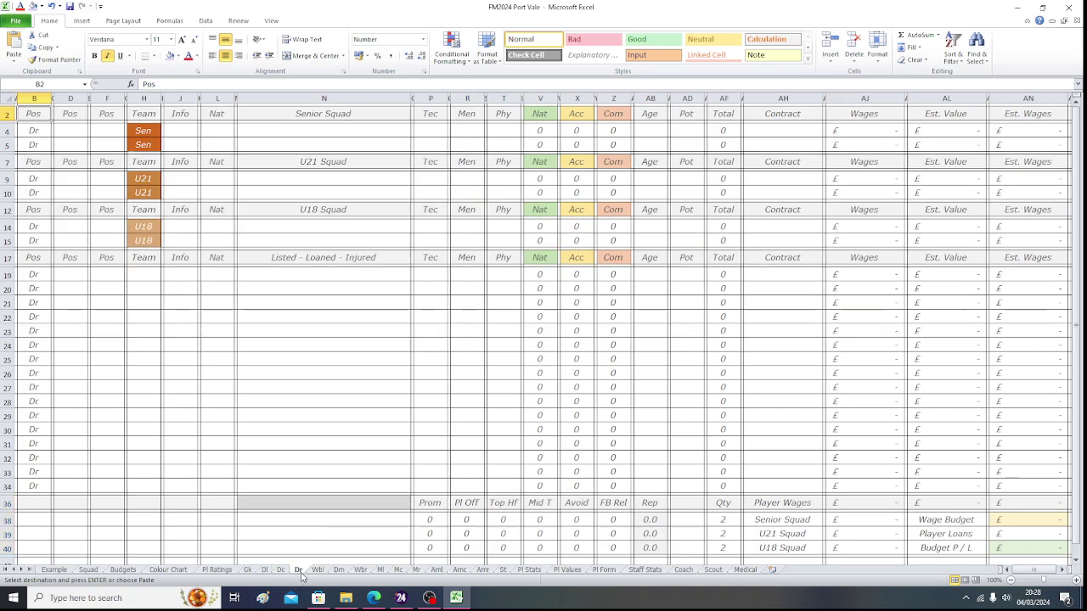
left_click(282, 505)
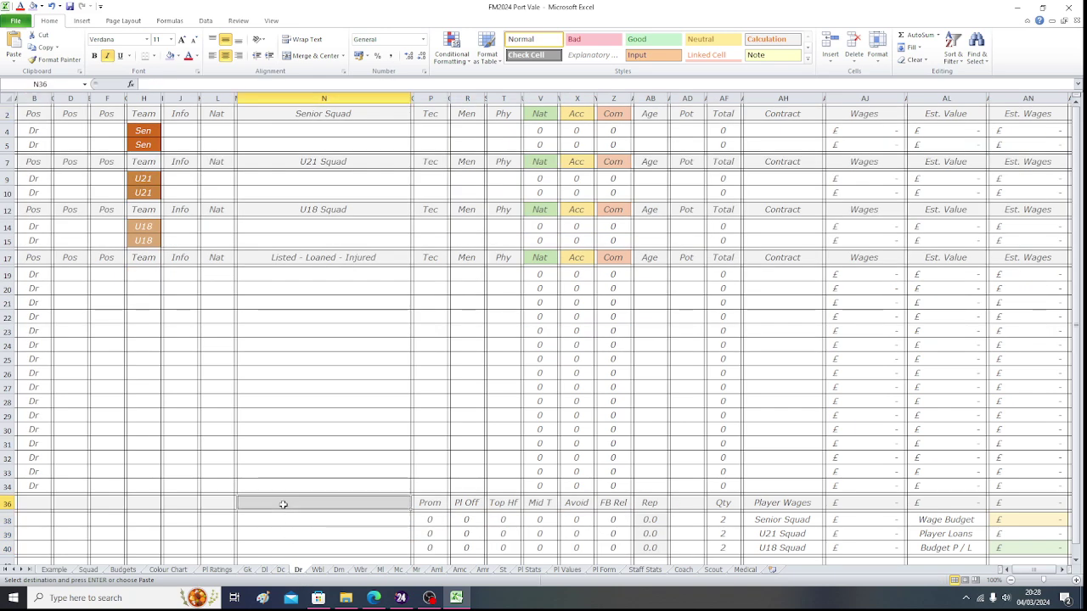
left_click(14, 44)
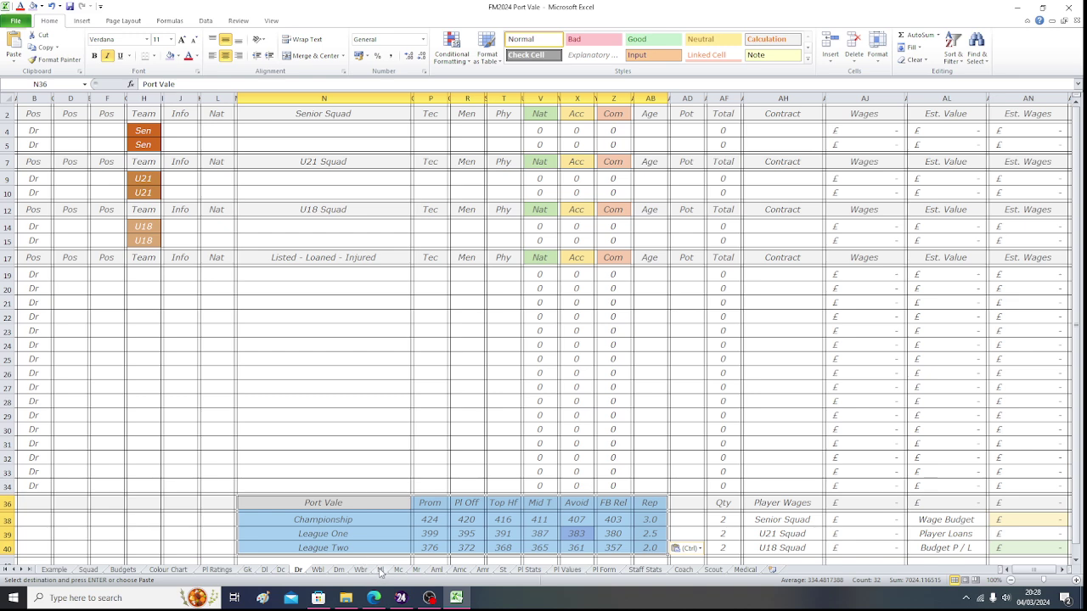
- Paste the copied Port Vale league target table at N36 of the Ml and Mc sheets
left_click(380, 571)
left_click(289, 502)
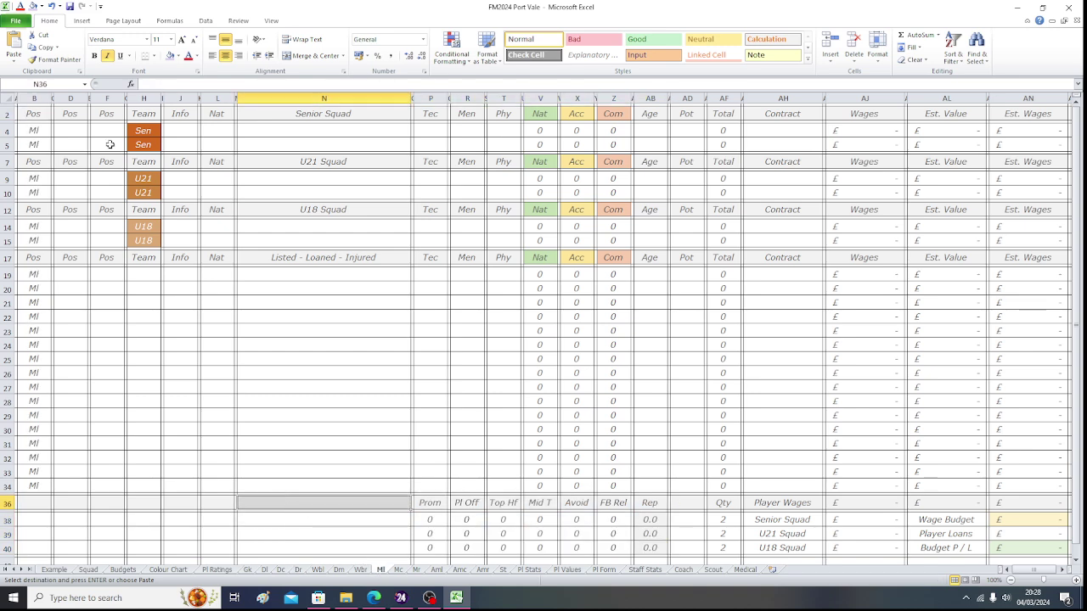
left_click(14, 39)
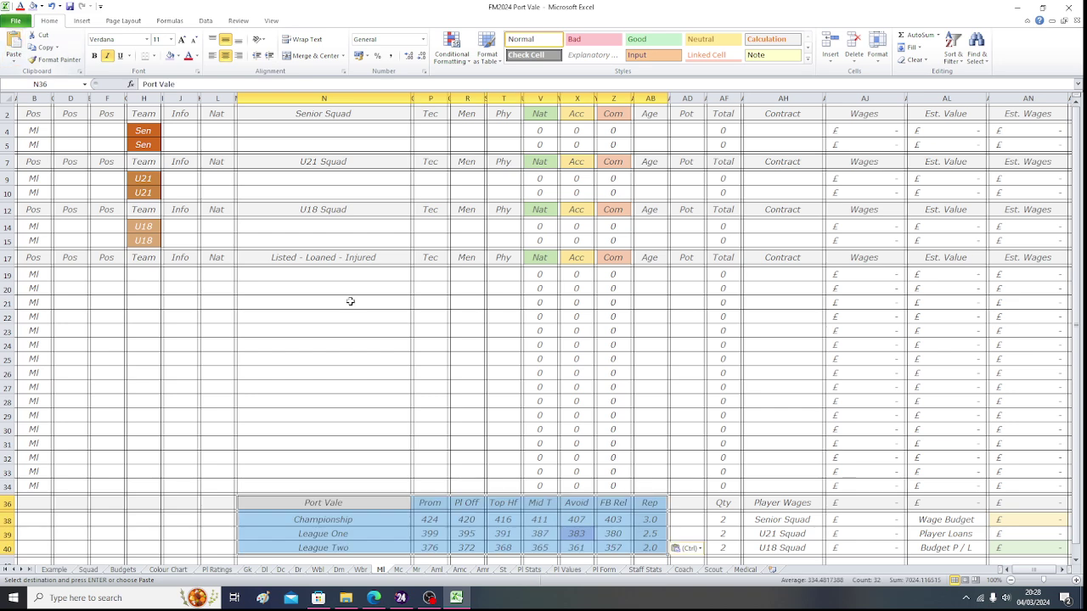
left_click(397, 570)
left_click(331, 505)
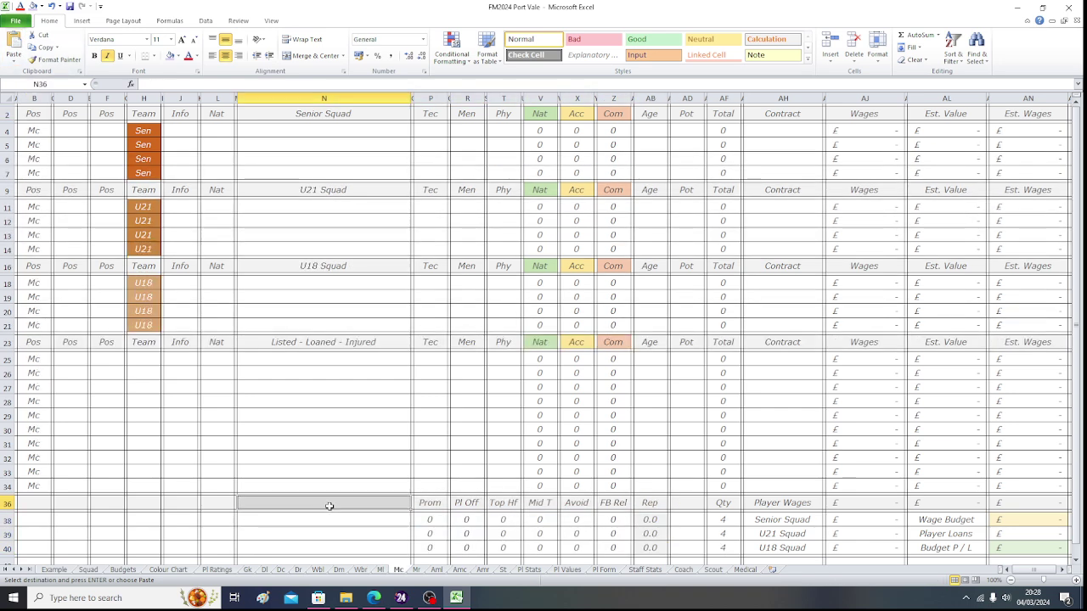
left_click(13, 43)
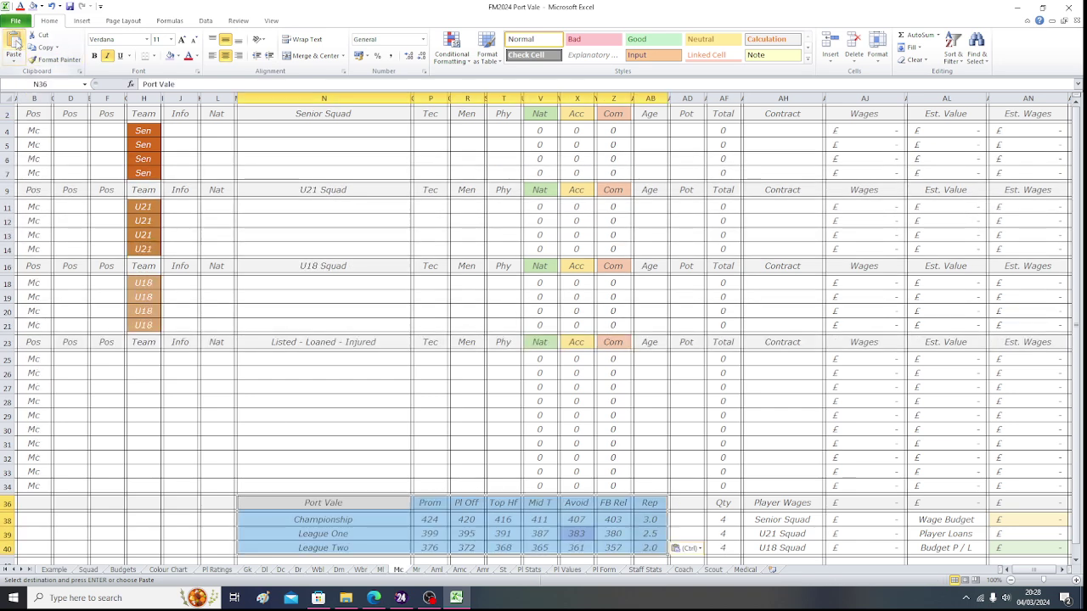
- Paste the copied Port Vale league target table at N36 of the Mr and St sheets
left_click(417, 570)
left_click(296, 503)
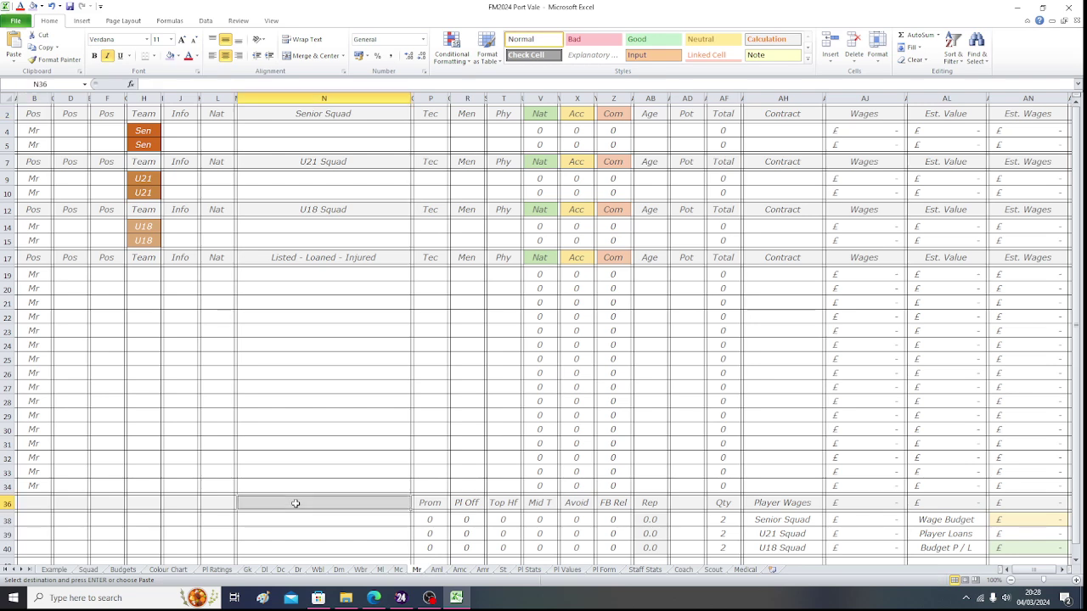
left_click(14, 47)
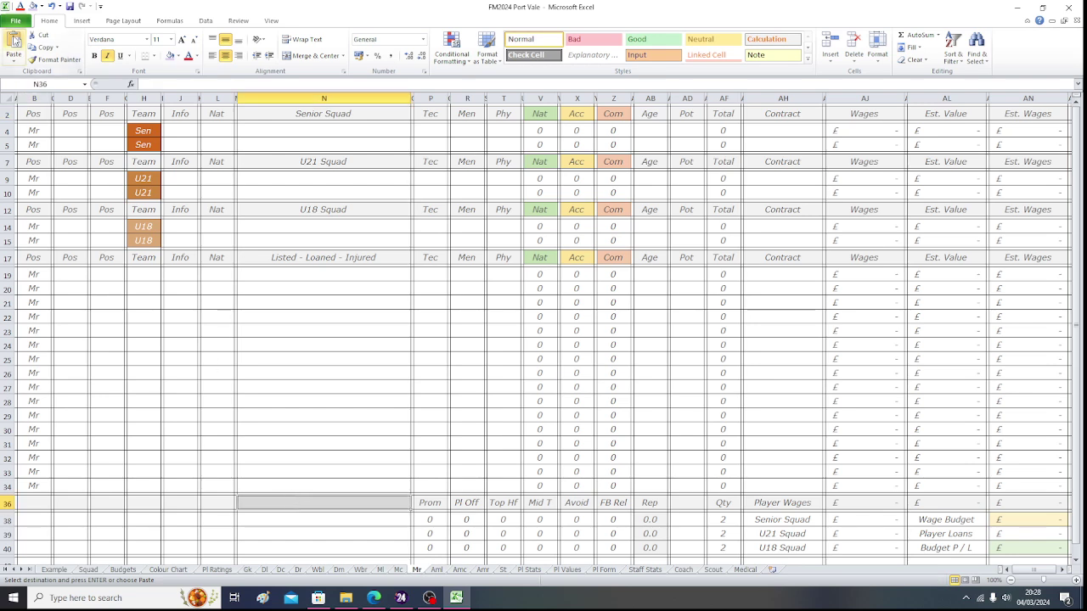
left_click(503, 570)
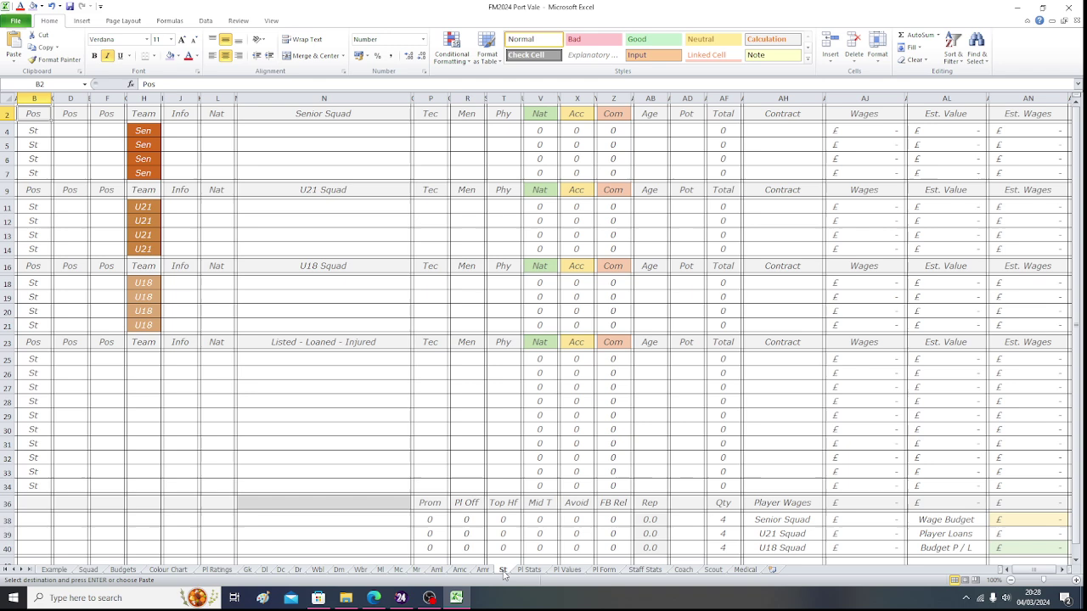
left_click(299, 502)
left_click(13, 47)
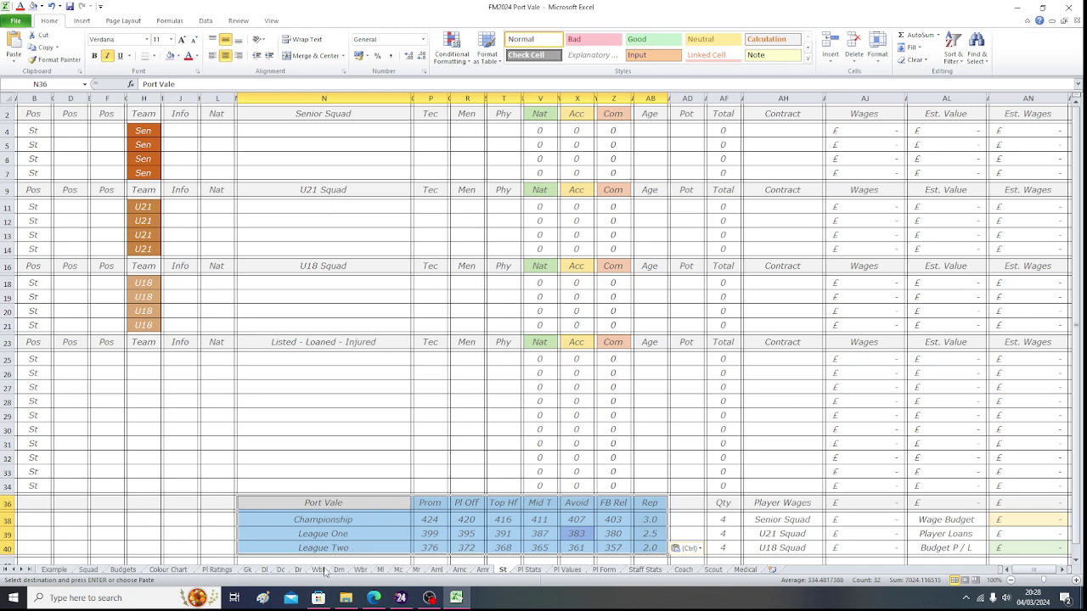
- Move the Wbl, Dm and Wbr sheets, in that order, to the start of the workbook before the Example sheet
left_click(317, 570)
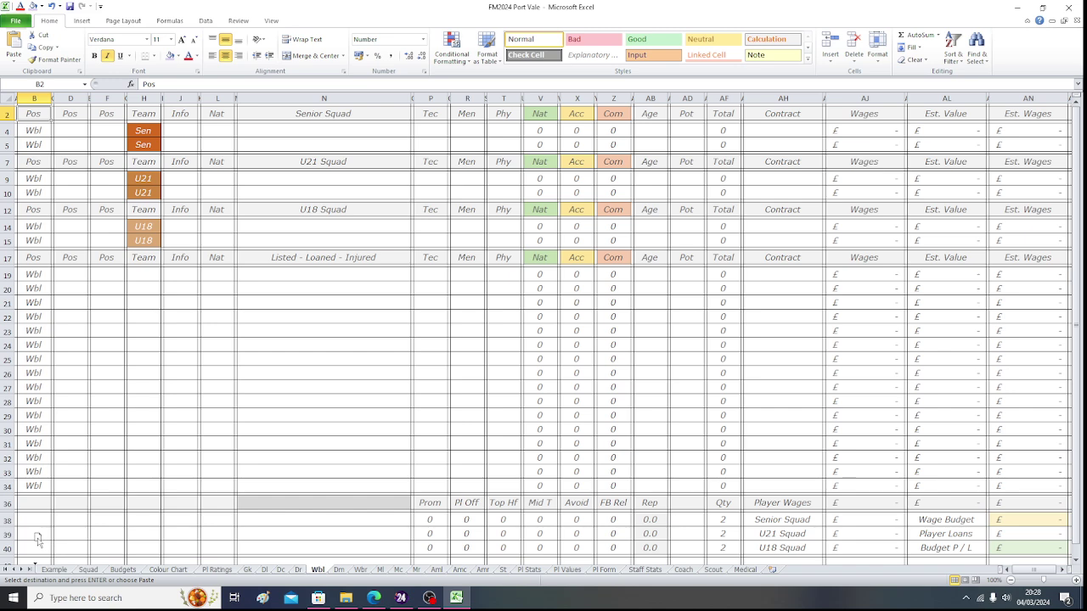
left_click_drag(31, 541, 31, 544)
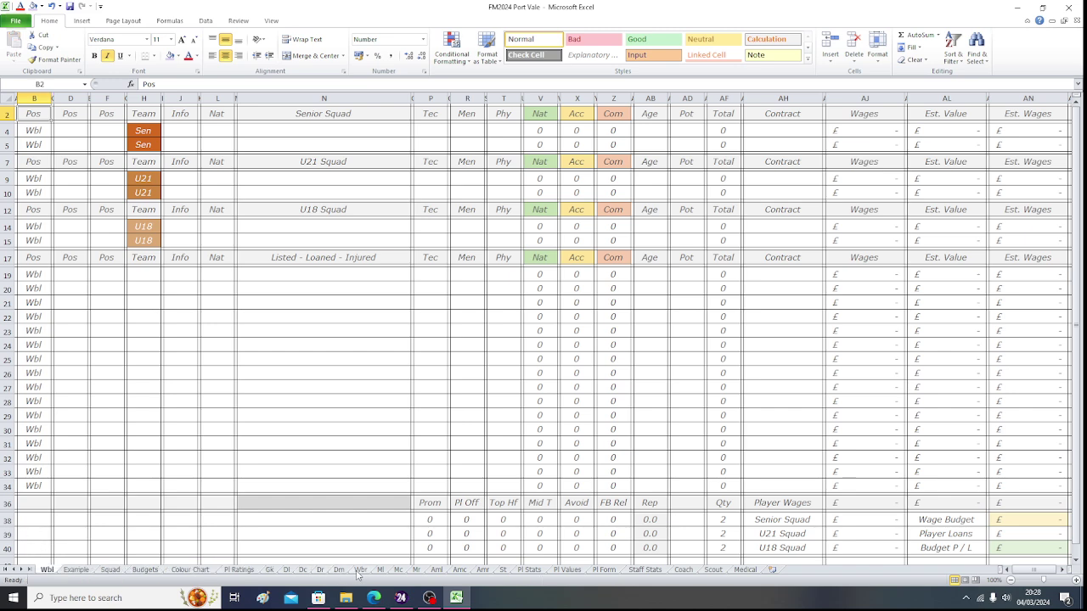
left_click(339, 571)
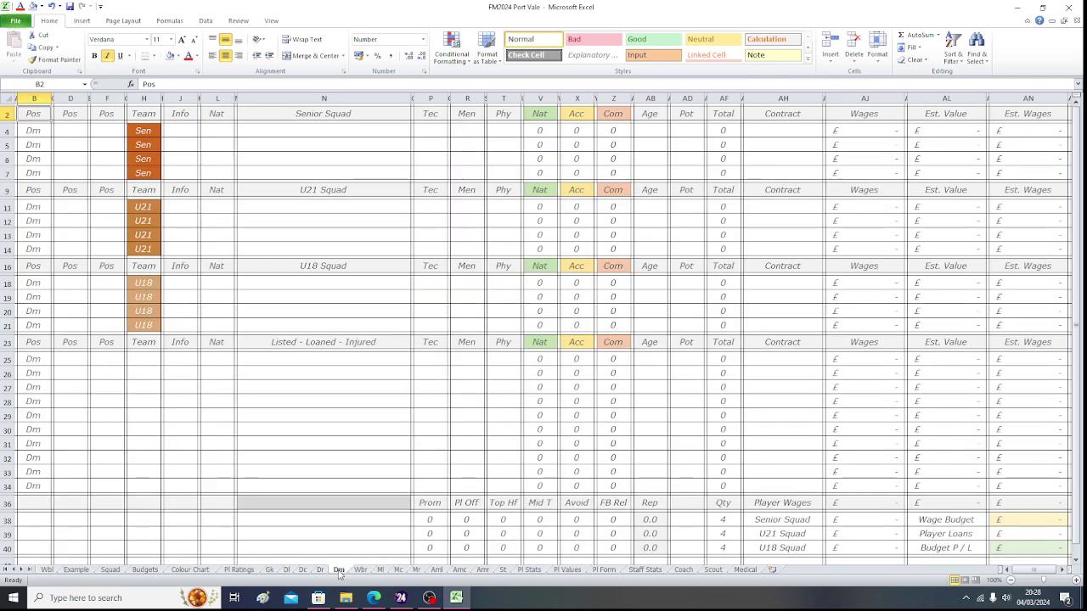
left_click_drag(173, 508, 80, 524)
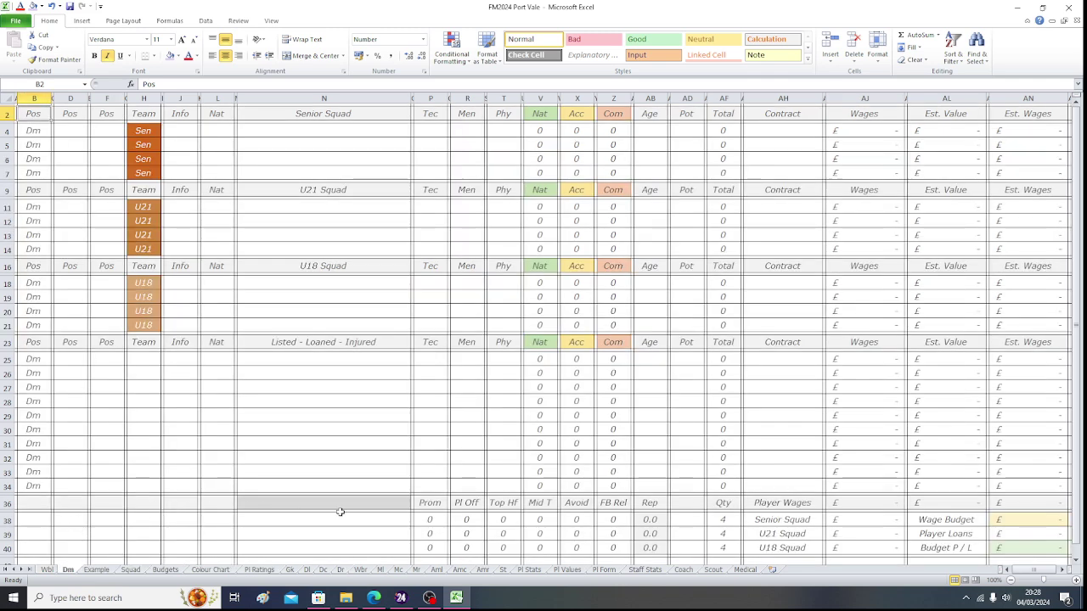
left_click(360, 570)
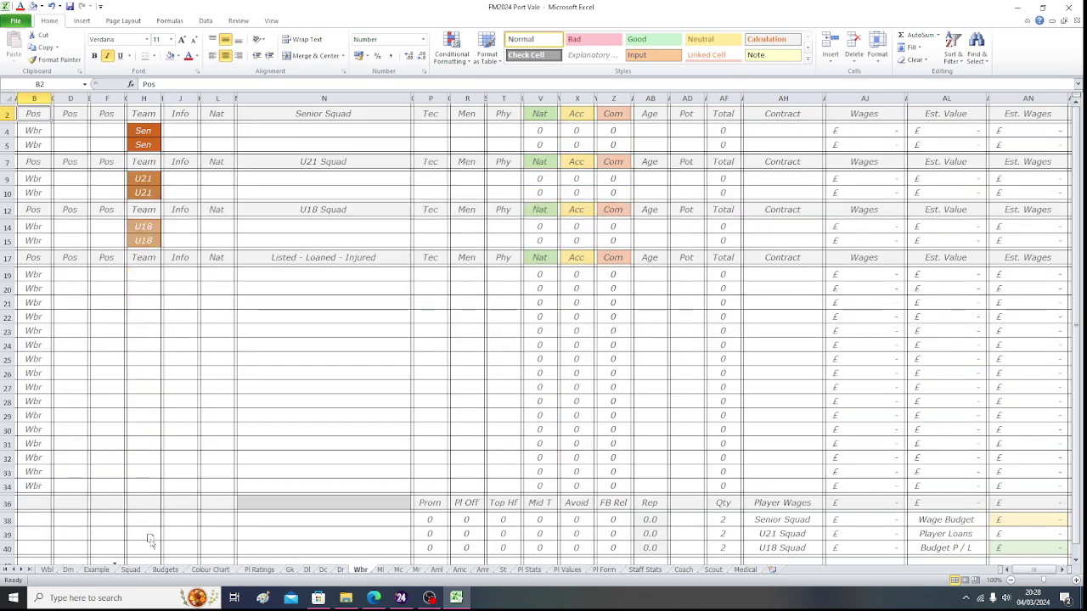
left_click_drag(149, 541, 100, 551)
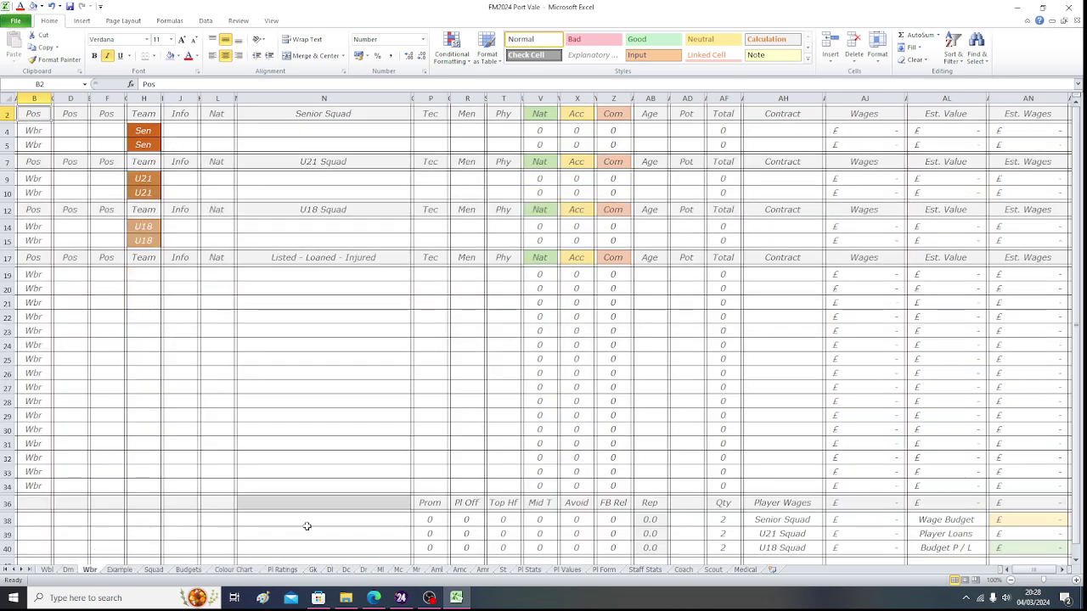
- Move the Aml, Amc and Amr sheets, in that order, to between the Wbr and Example sheets
left_click(436, 571)
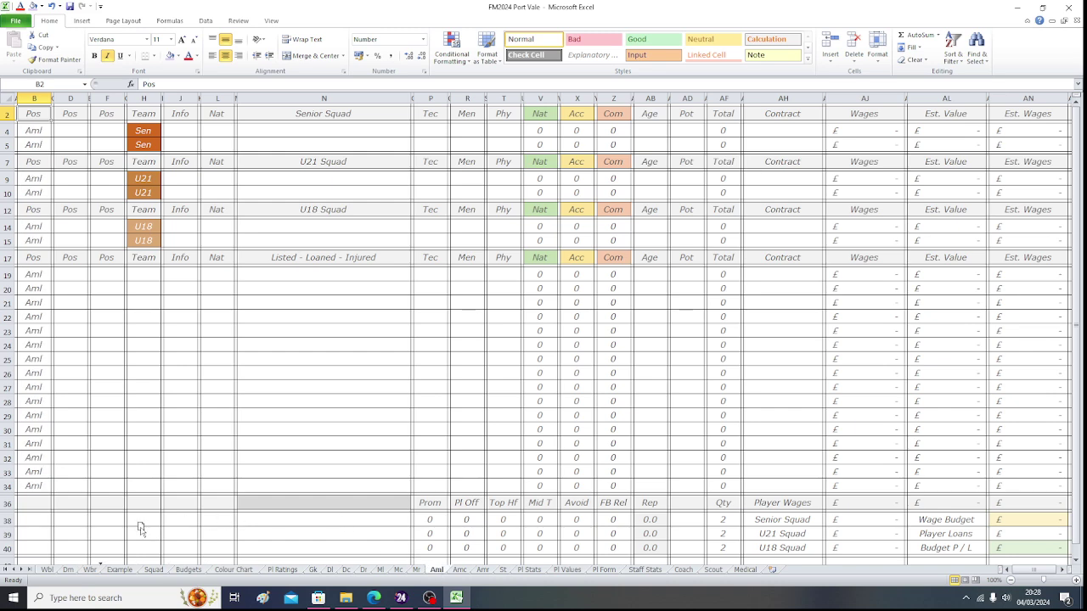
left_click_drag(140, 528, 170, 519)
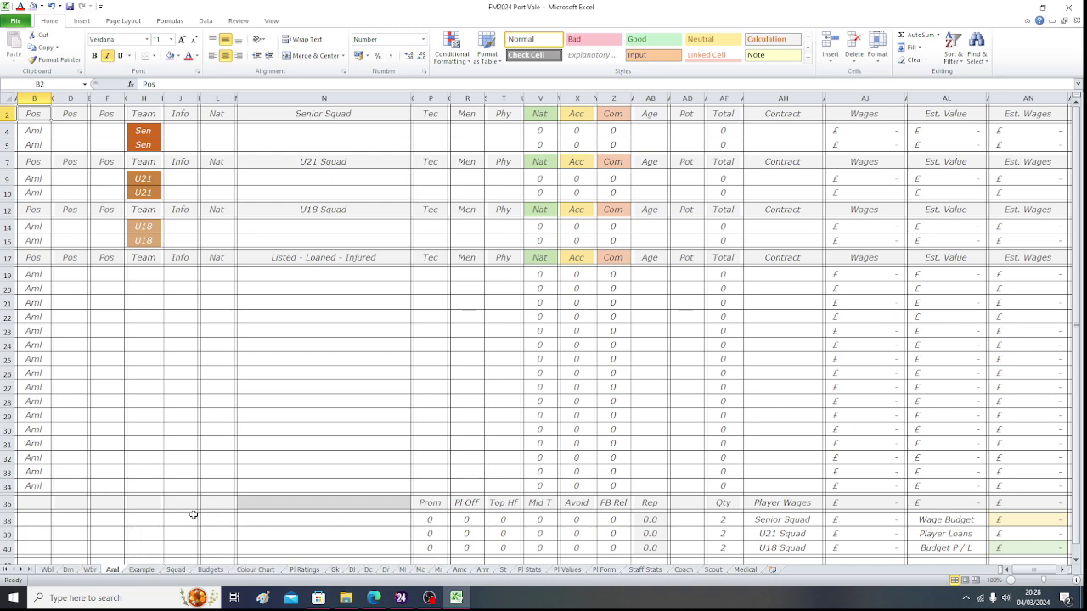
mouse_move(461, 574)
left_mouse_down()
mouse_move(396, 525)
mouse_move(148, 543)
left_mouse_up()
left_click(484, 573)
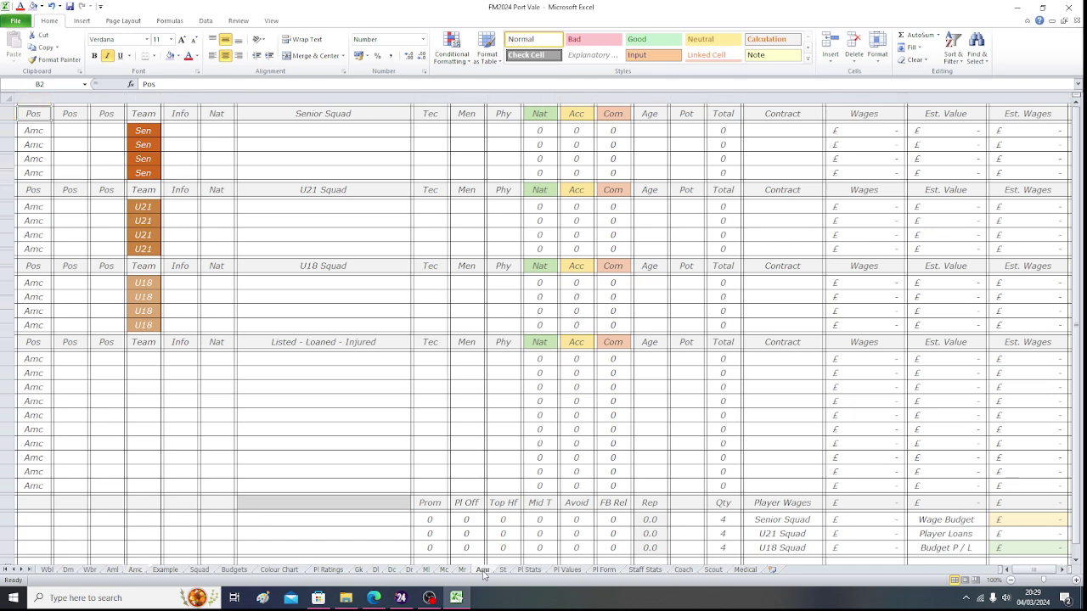
left_click_drag(483, 574, 161, 535)
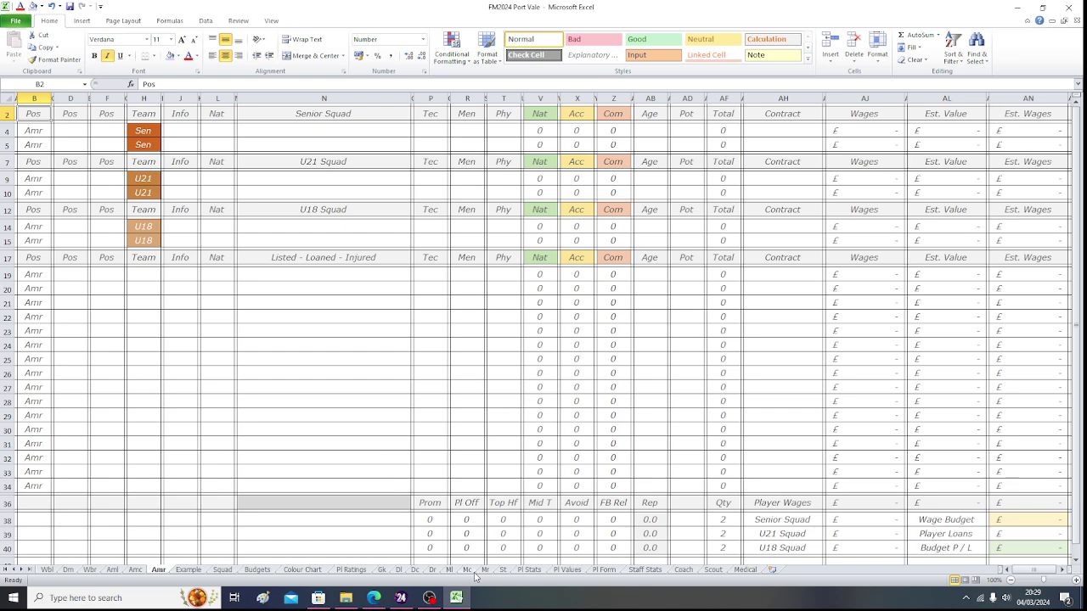
- Check the Gk and Dl sheets and return the Dl sheet's selection to cell B2
left_click(384, 576)
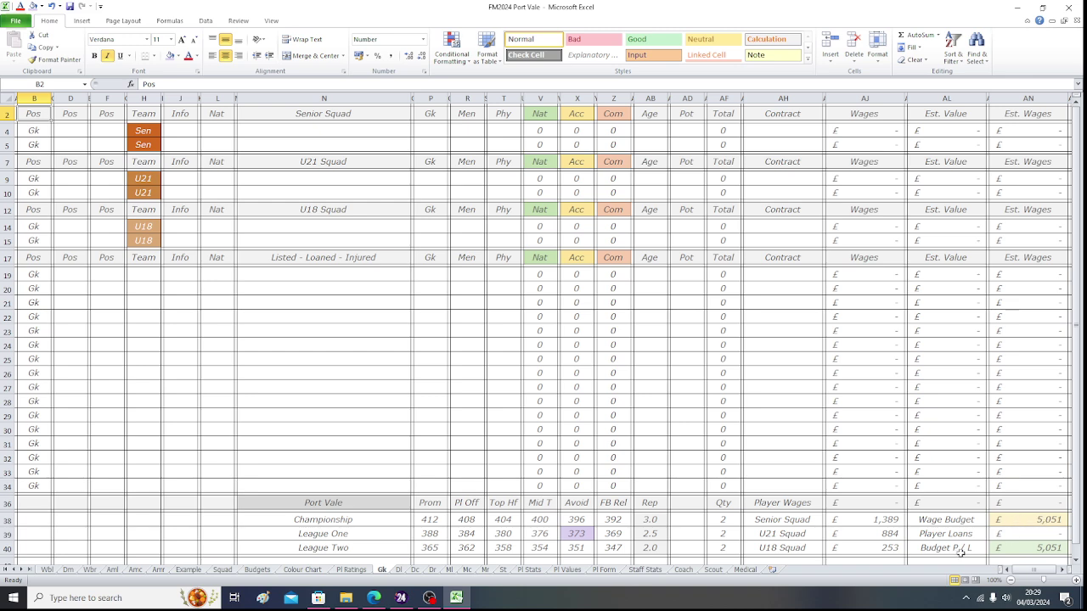
left_click(399, 569)
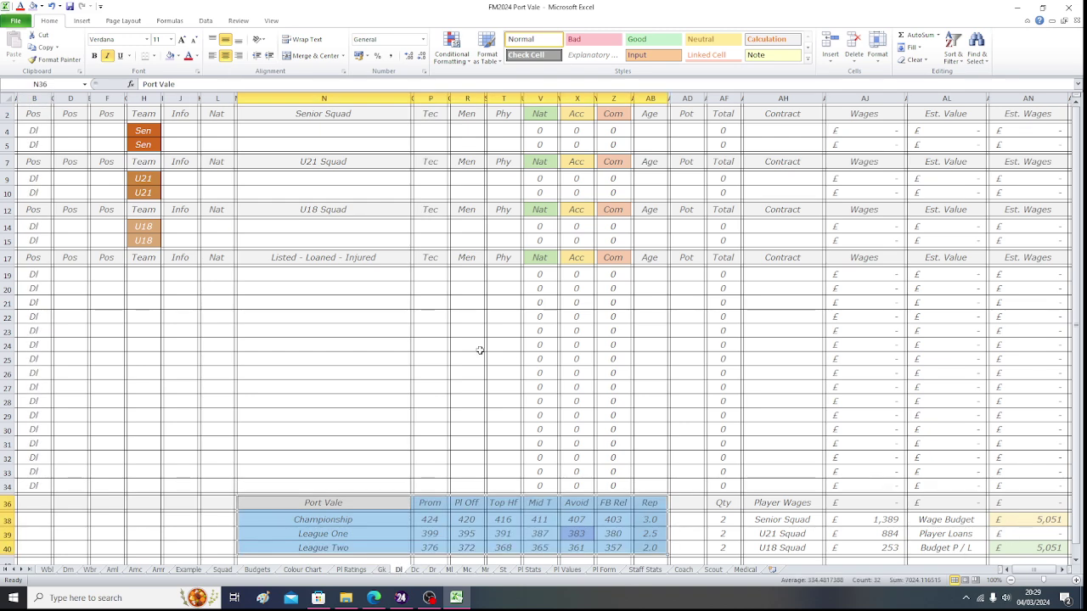
left_click(33, 112)
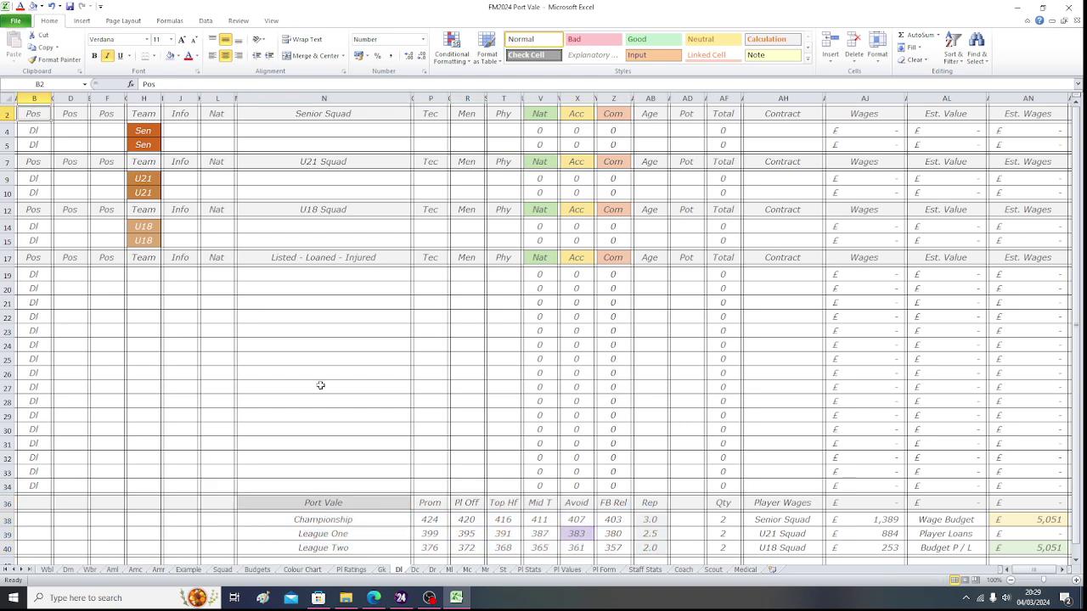
- Enter 5051 as the Wage Budget in AN38 of the Dr sheet and return the selection to B2
left_click(434, 570)
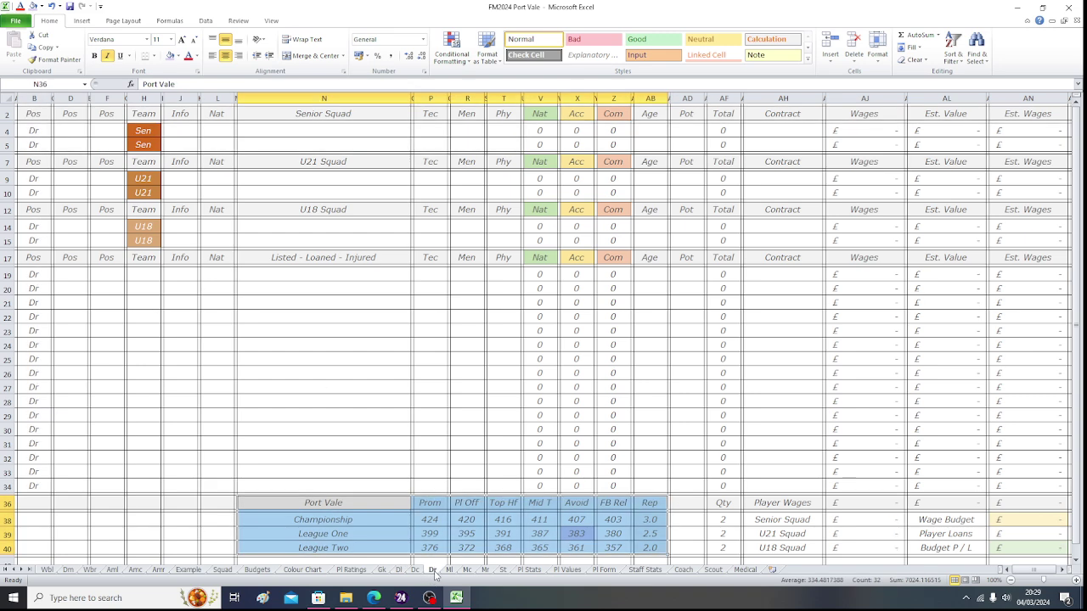
left_click(1018, 519)
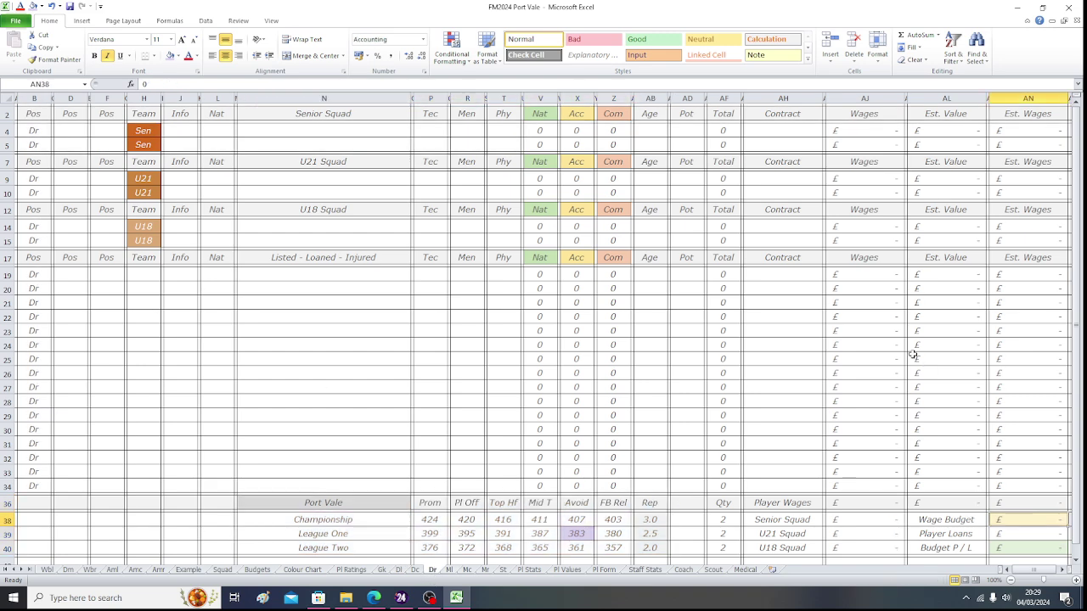
type("505")
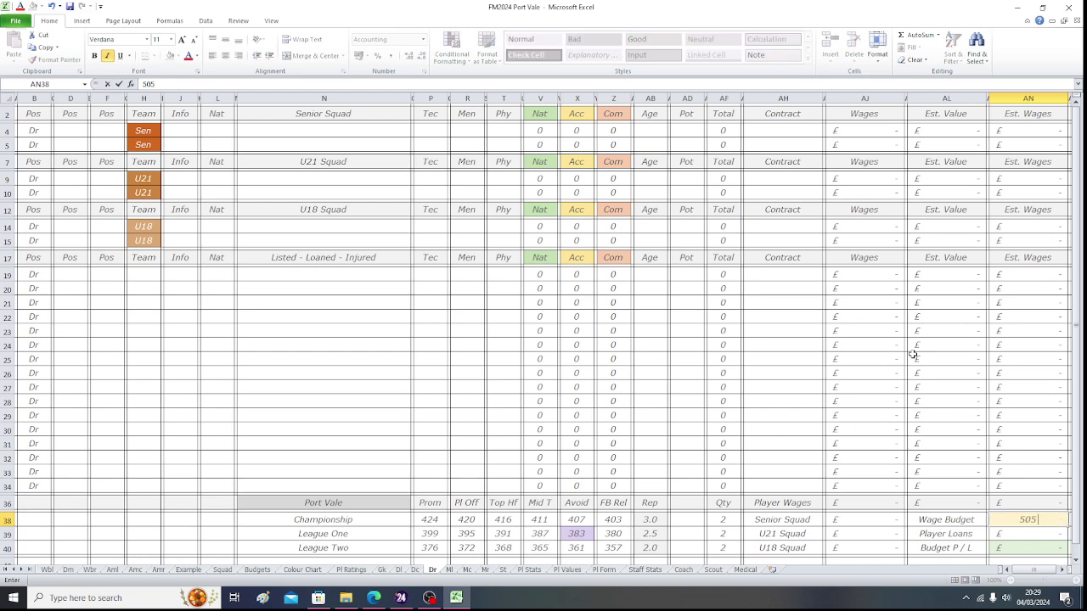
type("1")
key("ctrl+Return")
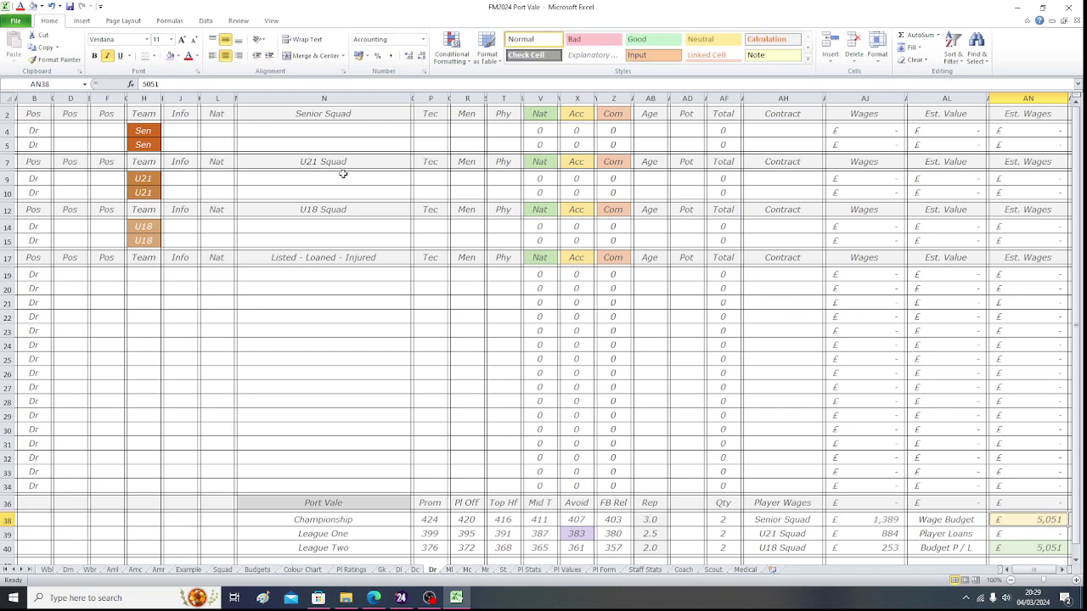
left_click(32, 113)
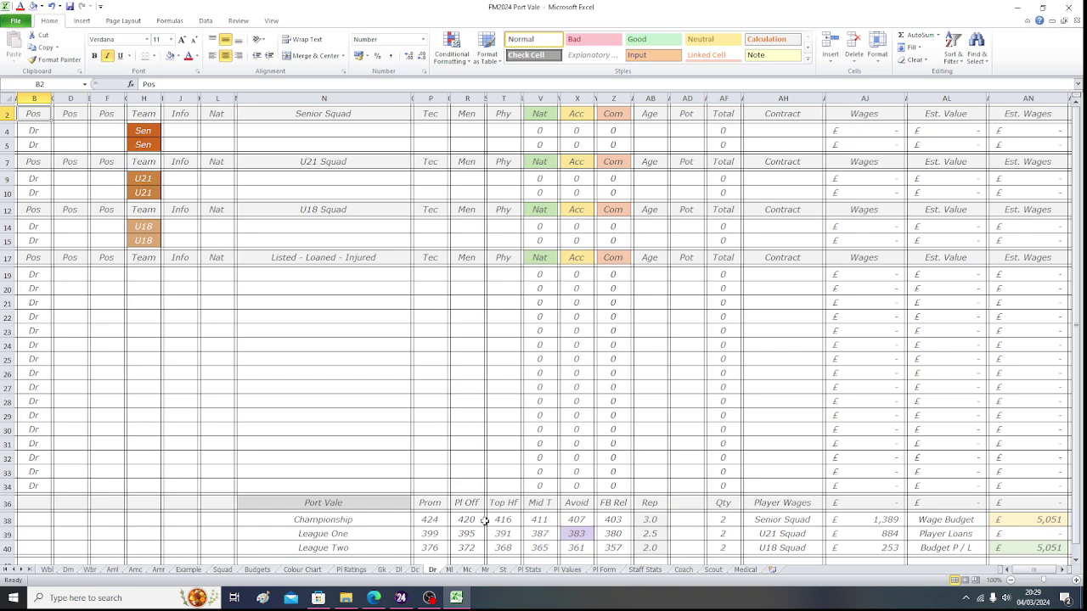
- Enter 5051 as the Wage Budget in AN38 of the Ml sheet and return the selection to B2
left_click(449, 572)
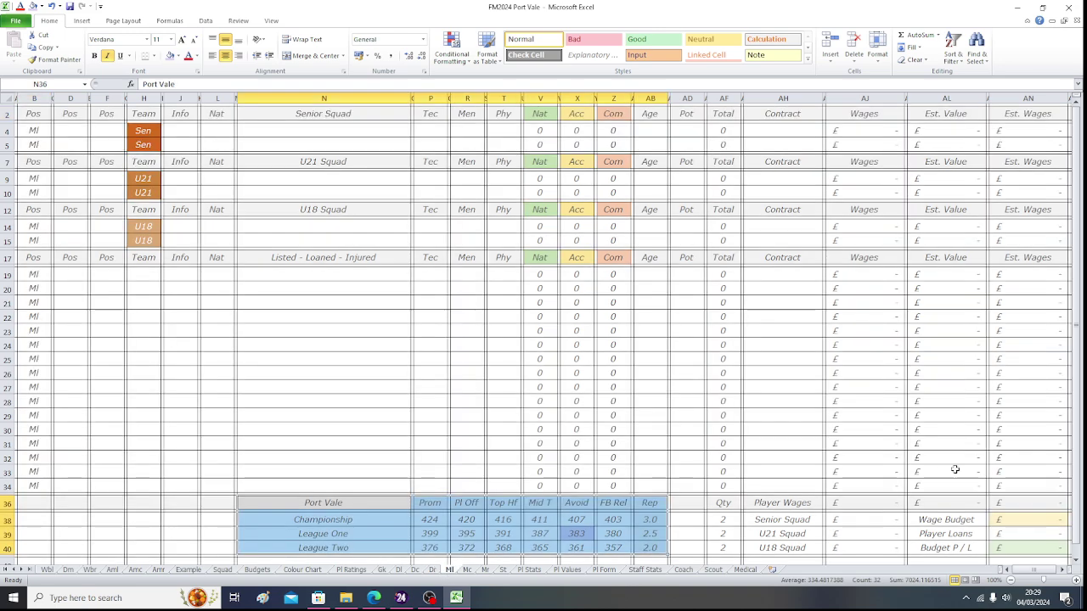
left_click(1009, 523)
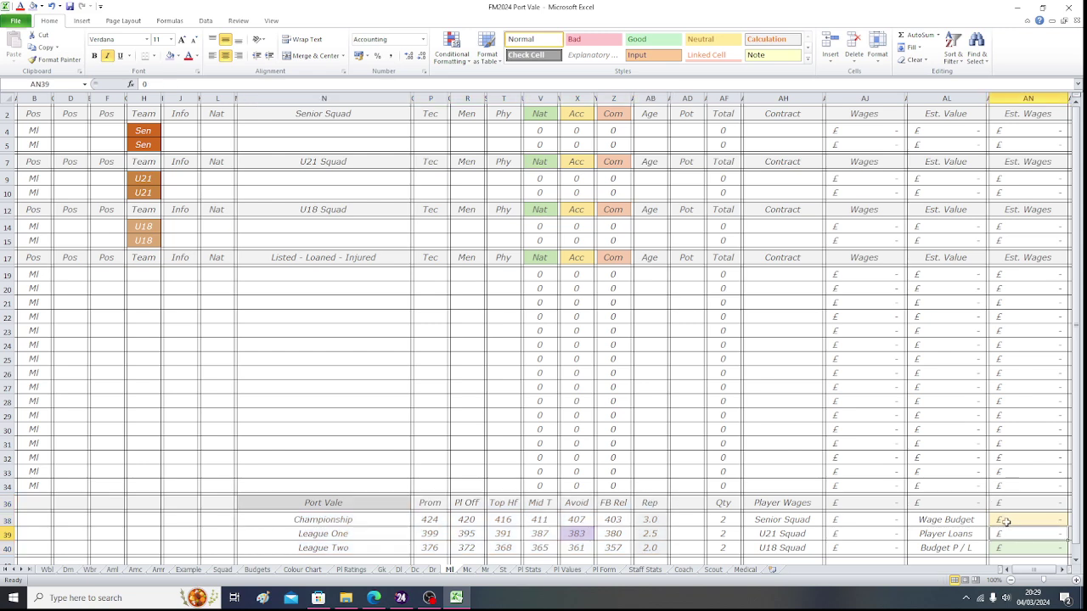
type("5,")
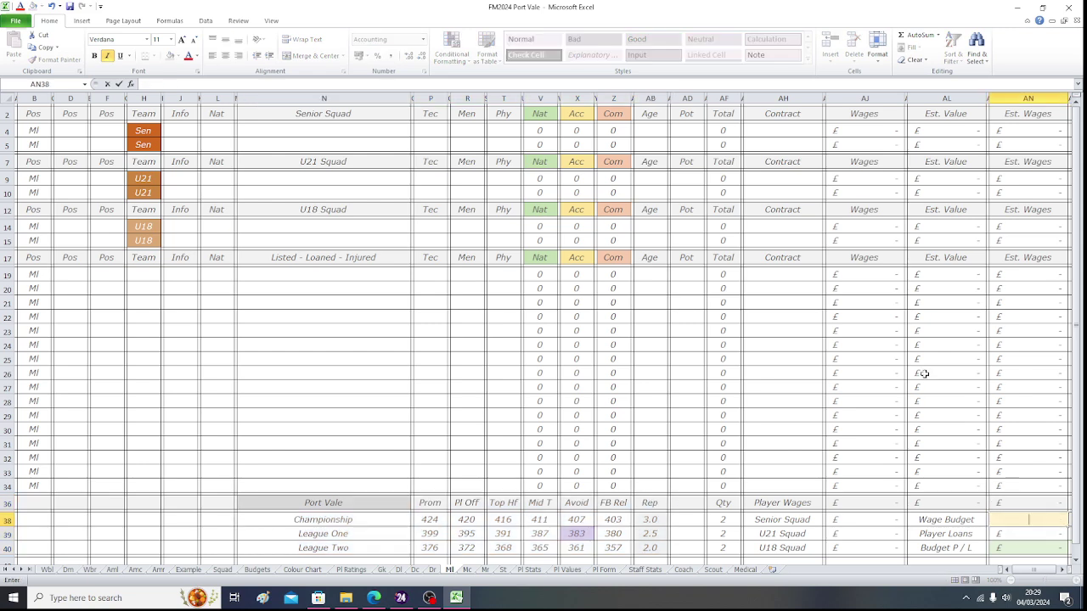
type("051")
key("Return")
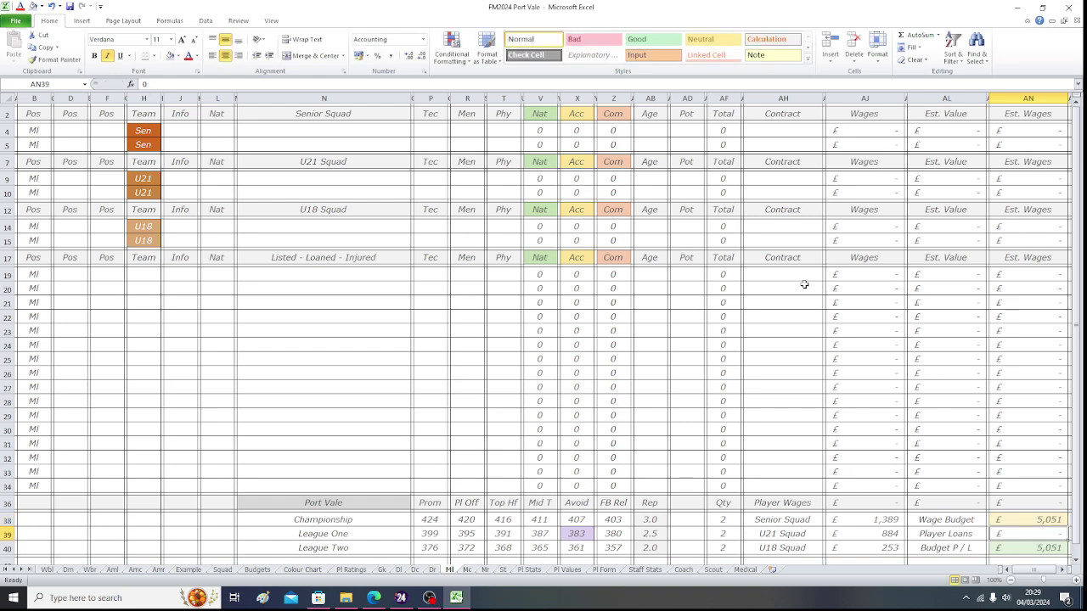
left_click(25, 114)
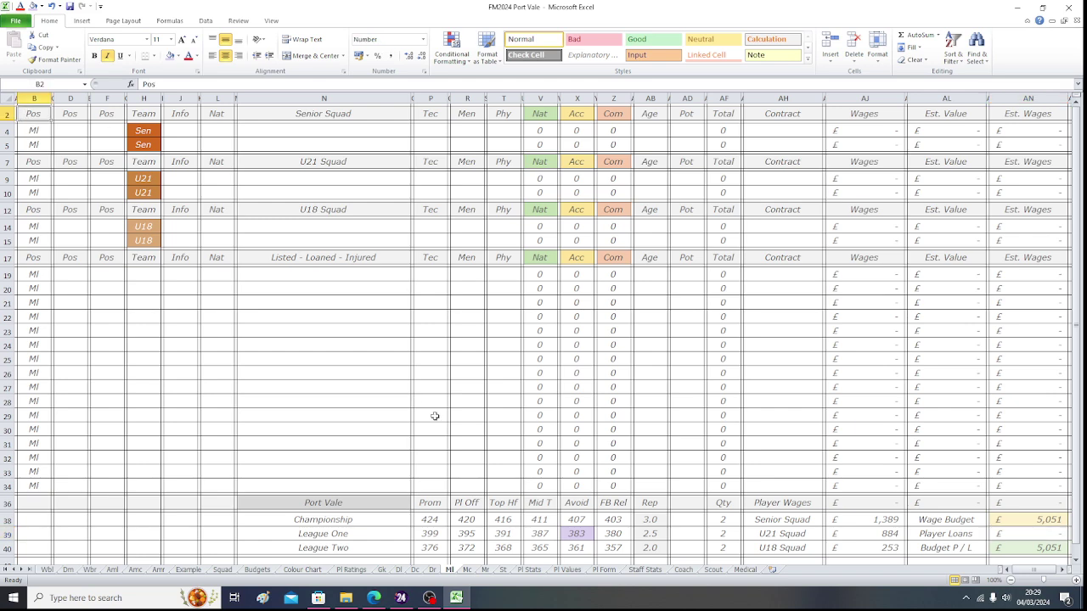
- Enter 5051 as the Wage Budget in AN38 of the Mr sheet, return the selection to B2 and save the workbook
left_click(1020, 522)
type("5")
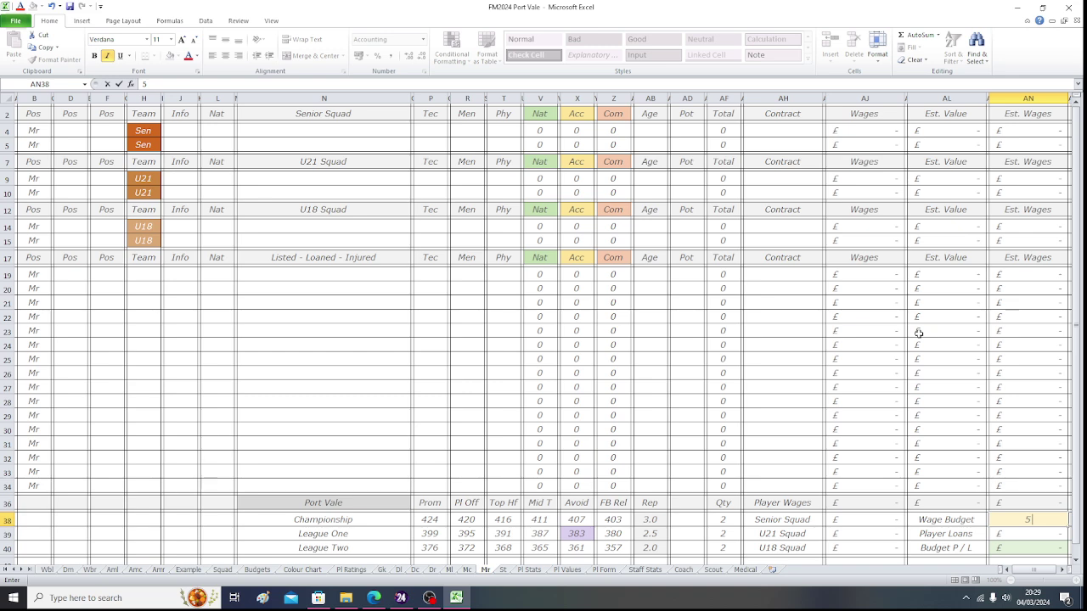
type("051")
key("ctrl+Return")
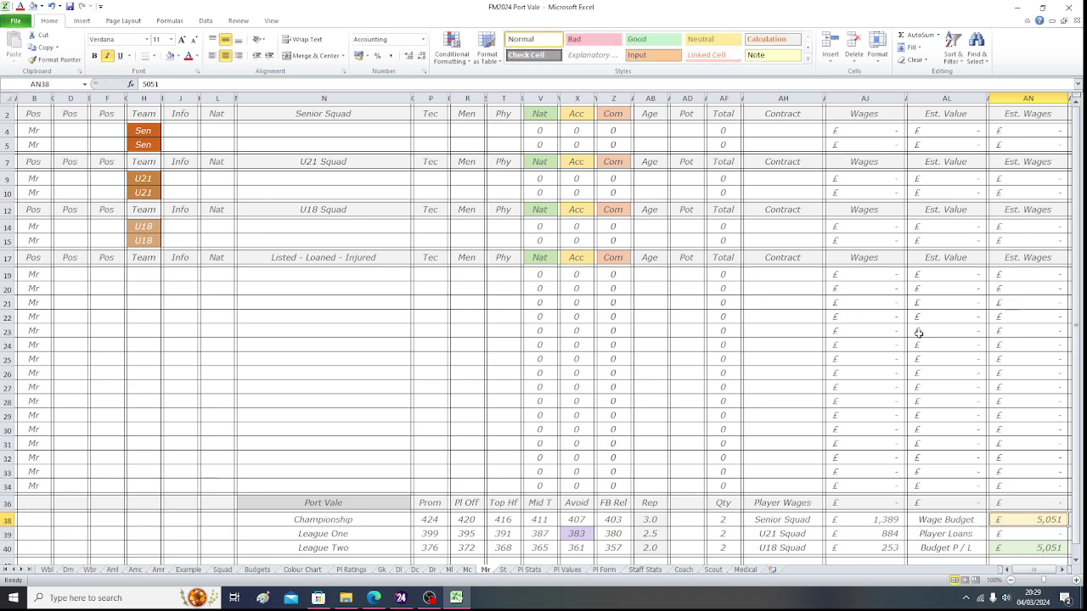
left_click(34, 116)
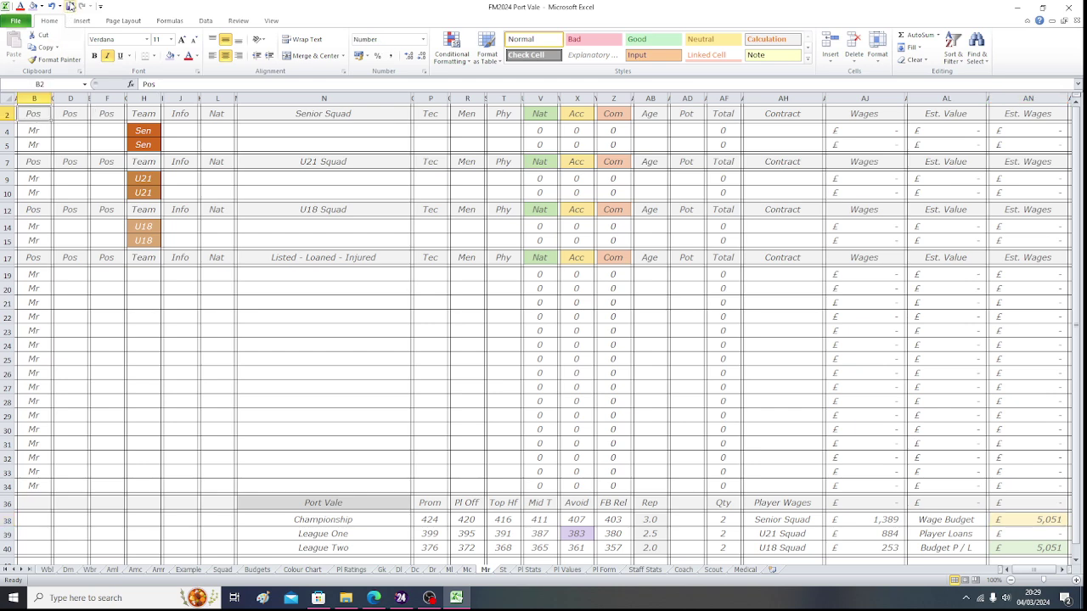
left_click(71, 6)
- Look up the Dc wage budget on the Budgets sheet and enter 10101 in AN38 of the Dc sheet, returning the selection to B2
left_click(257, 569)
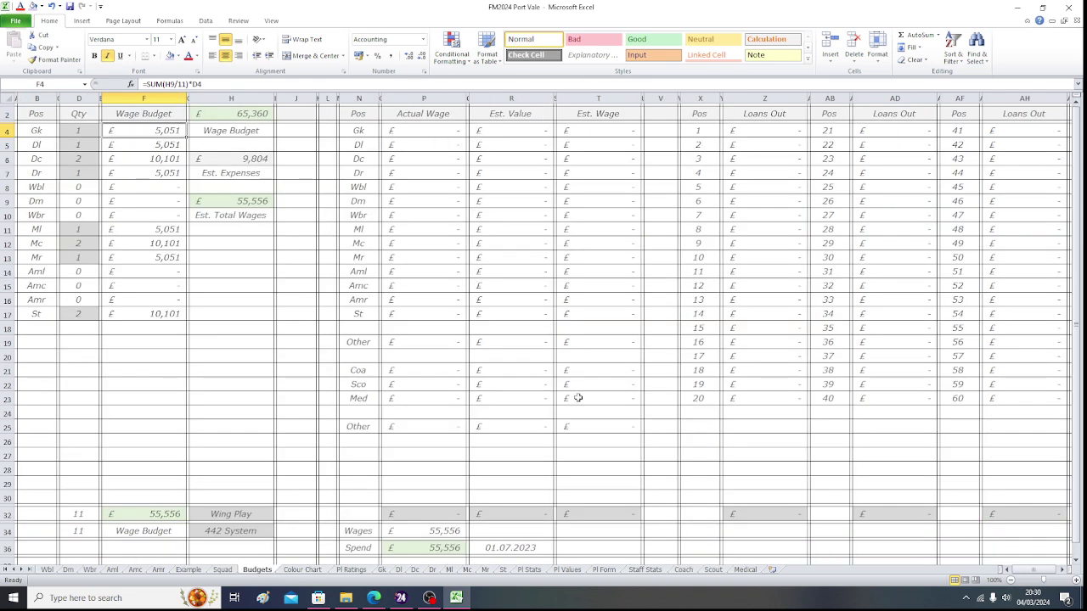
key("Down")
key("Down")
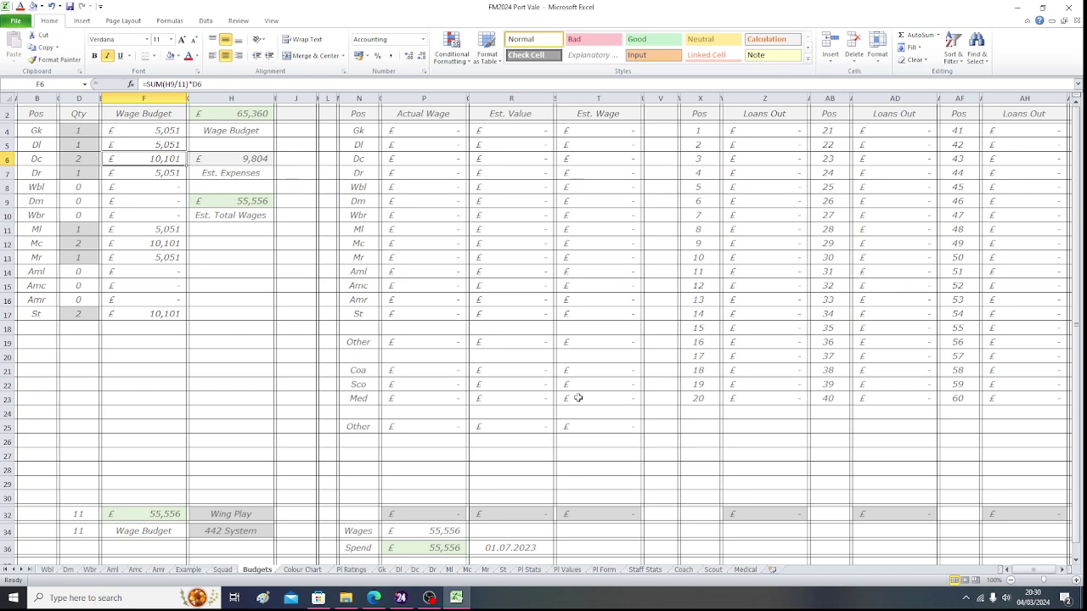
left_click(415, 574)
left_click(1029, 520)
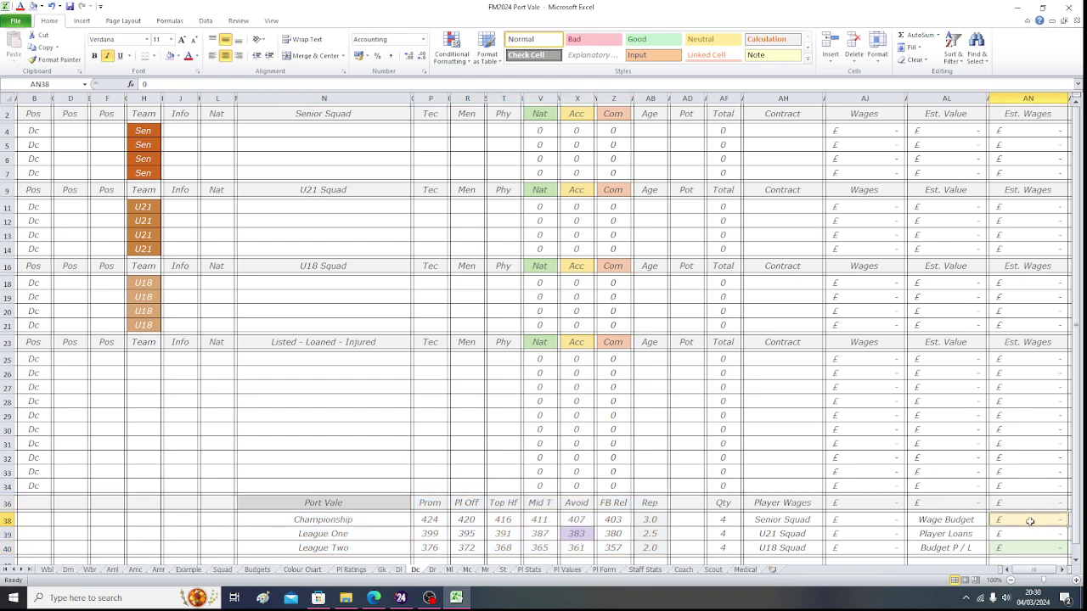
type("10,")
type("10101")
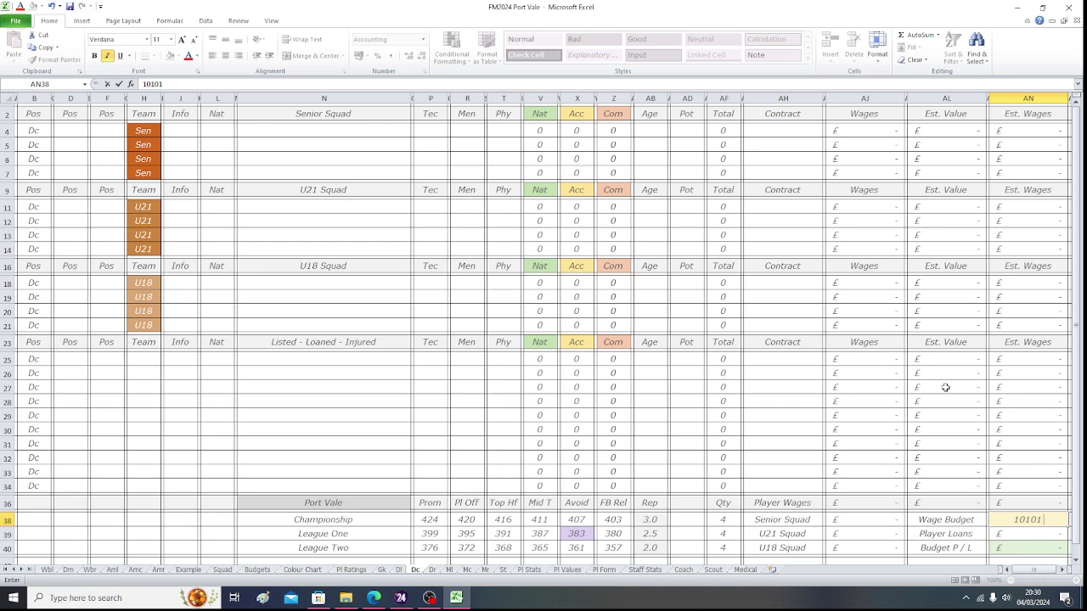
key("Return")
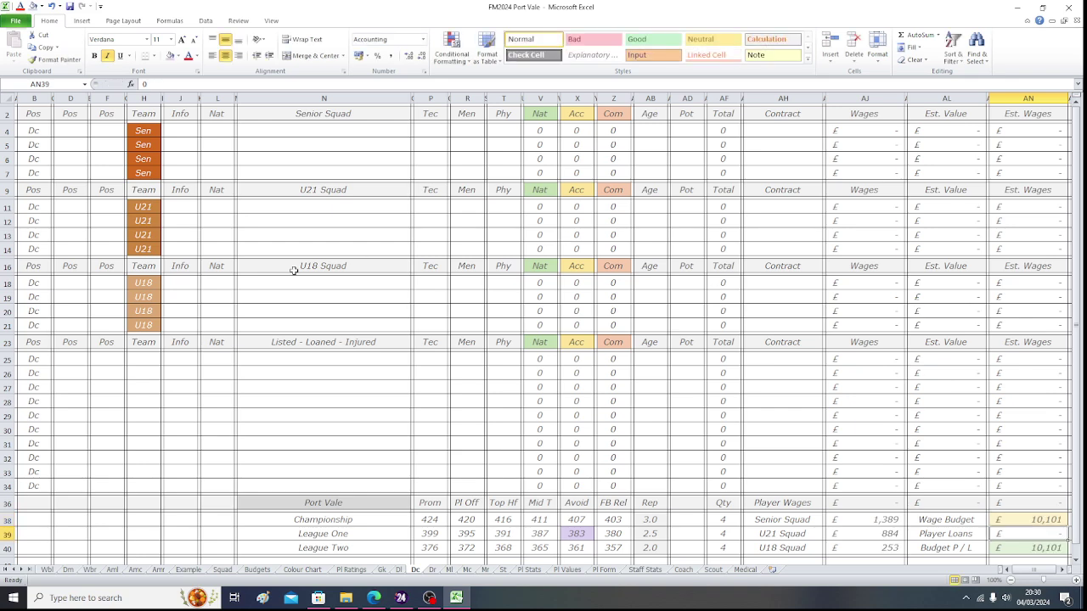
left_click(29, 116)
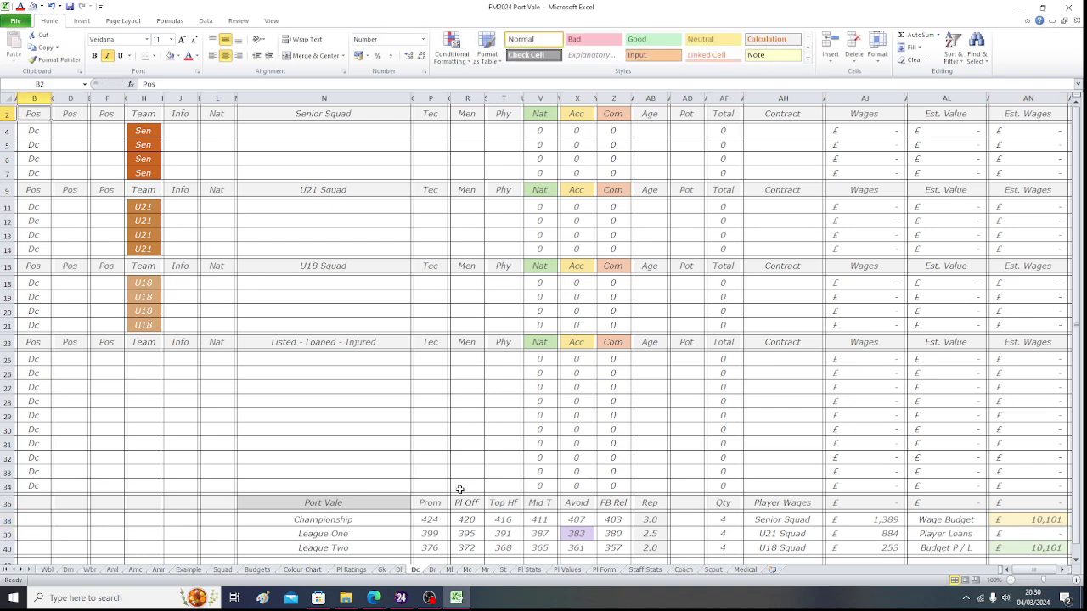
- Enter 10101 as the Wage Budget in AN38 of the Mc sheet and return the selection to B2
left_click(467, 569)
left_click(1017, 525)
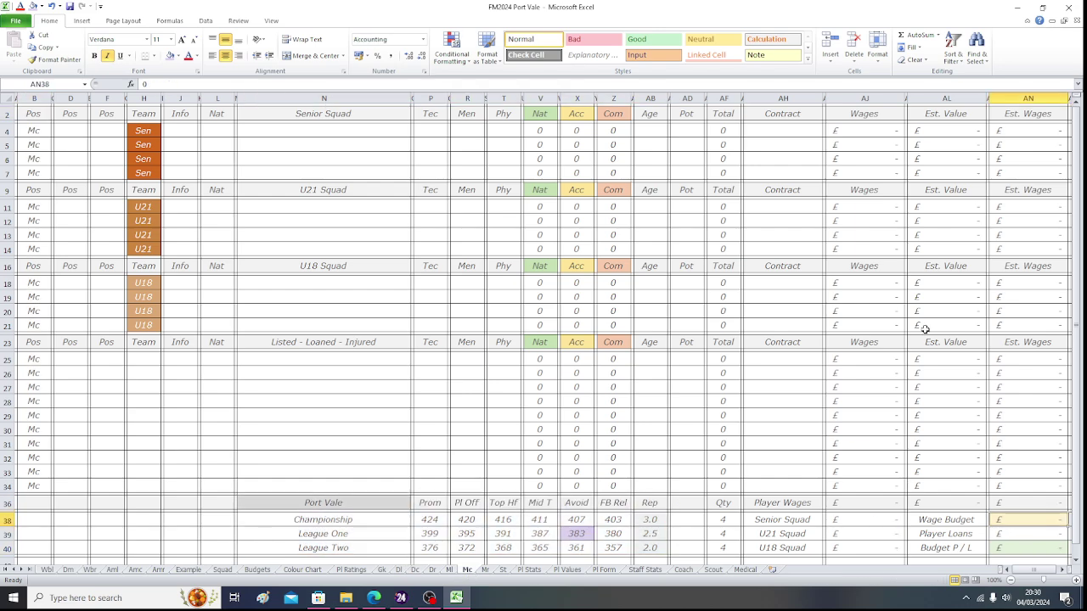
type("10101")
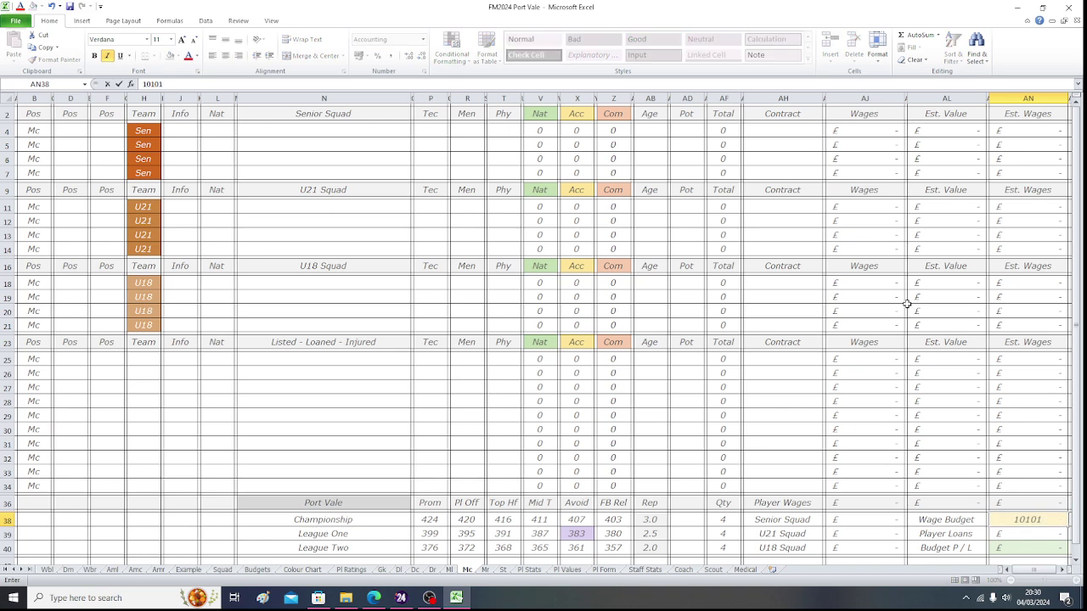
key("Return")
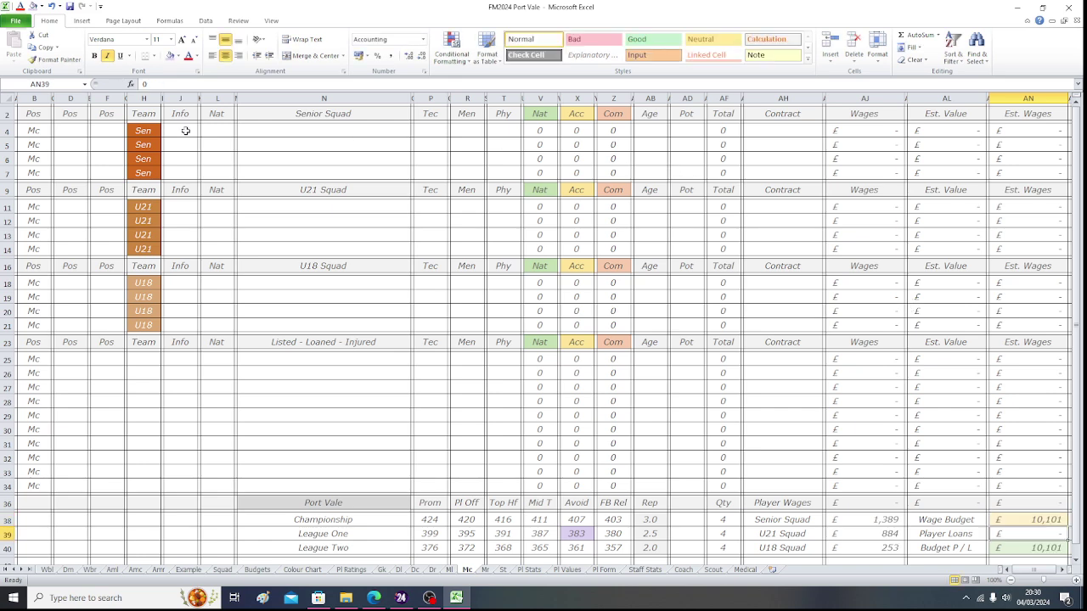
left_click(37, 116)
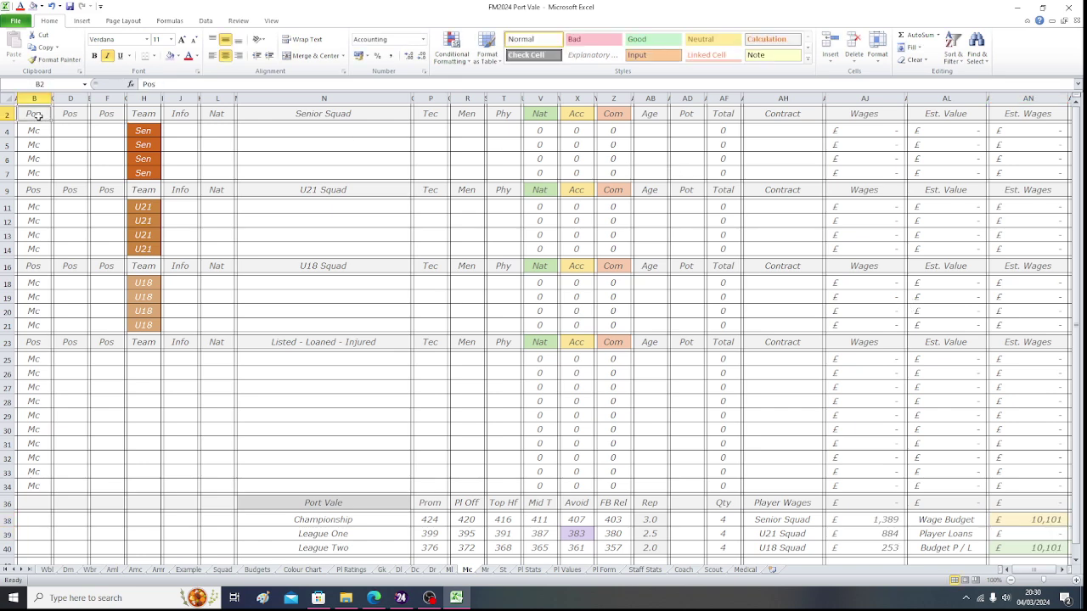
- Enter 10101 as the Wage Budget in AN38 of the St sheet, return the selection to B2 and save the workbook
left_click(504, 570)
left_click(1025, 519)
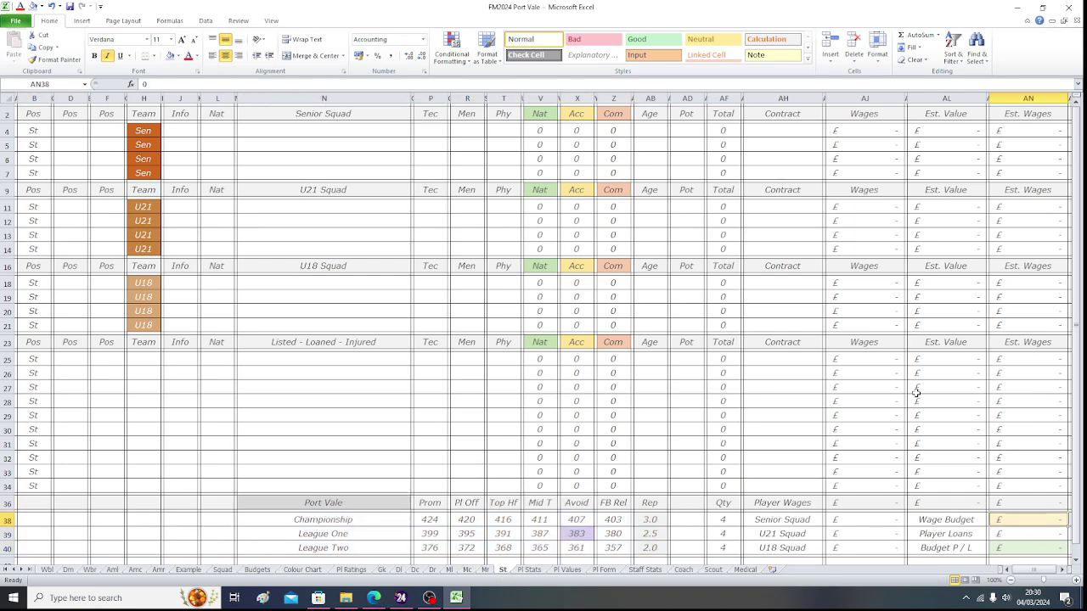
type("10101")
key("Return")
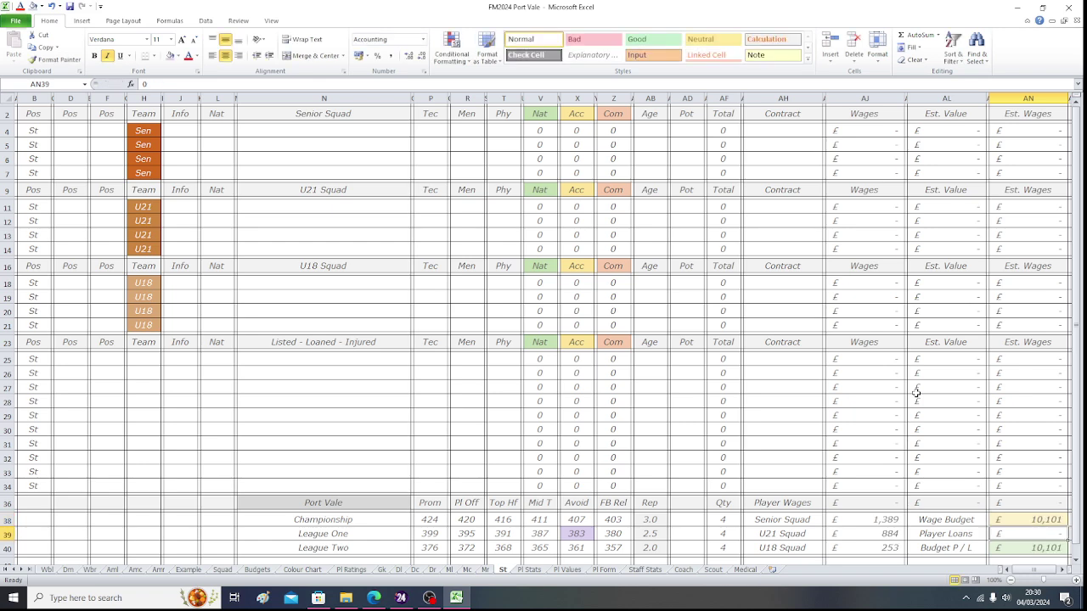
left_click(40, 112)
left_click(73, 6)
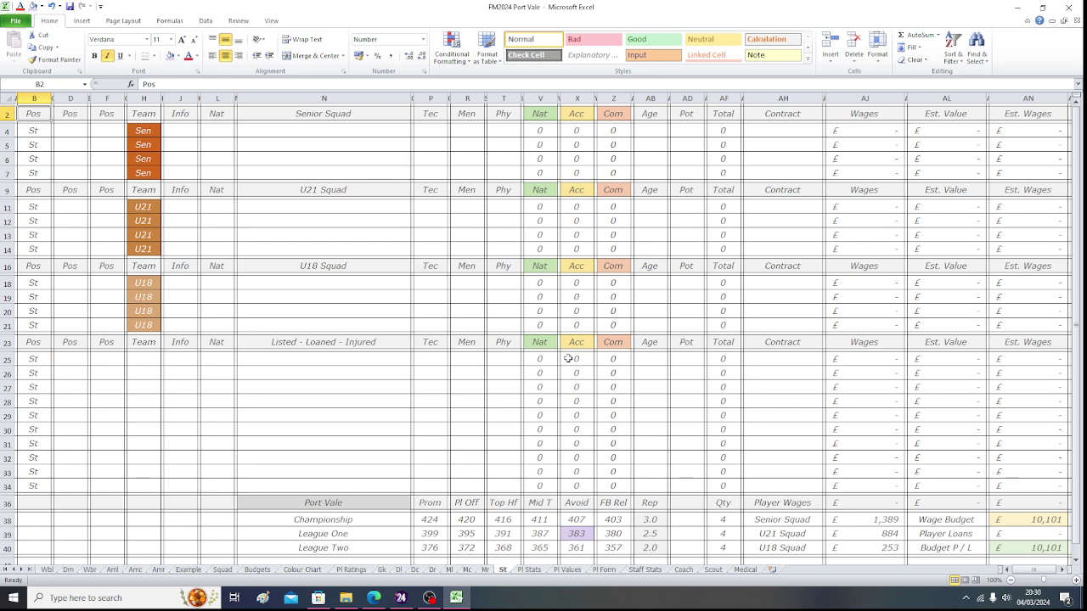
- Examine the League One Avoid targets on the St and Gk sheets, then review the Budgets sheet with its selection returned to B2
left_click(575, 535)
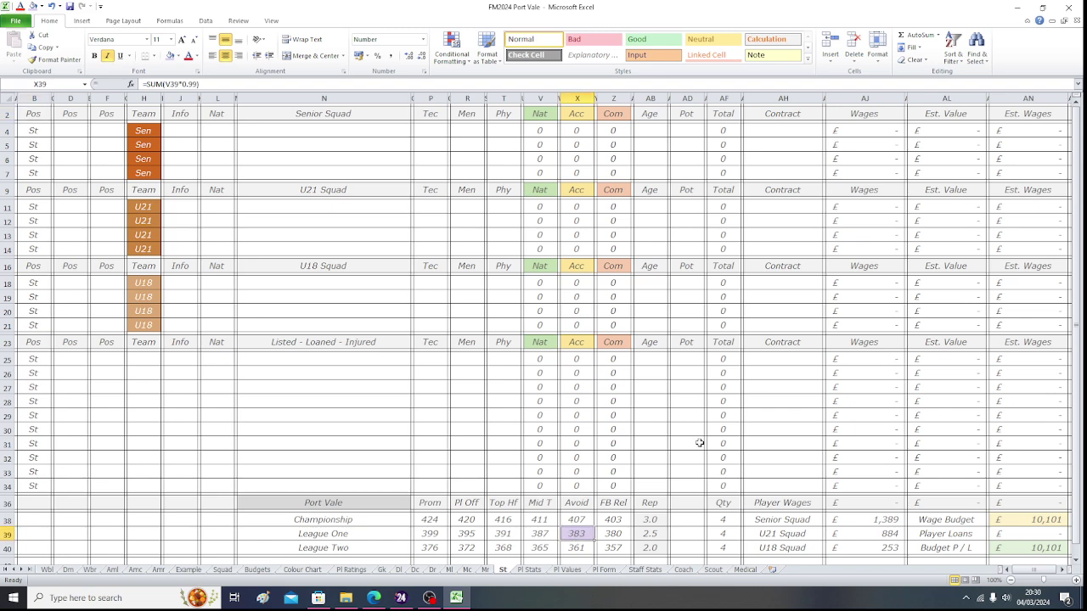
left_click(26, 111)
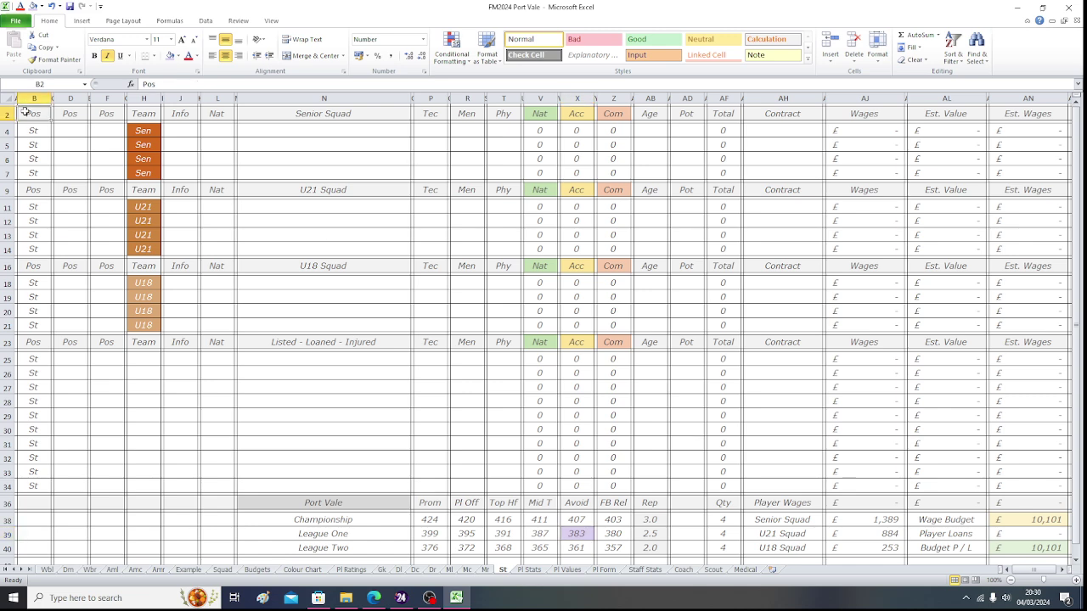
left_click(386, 571)
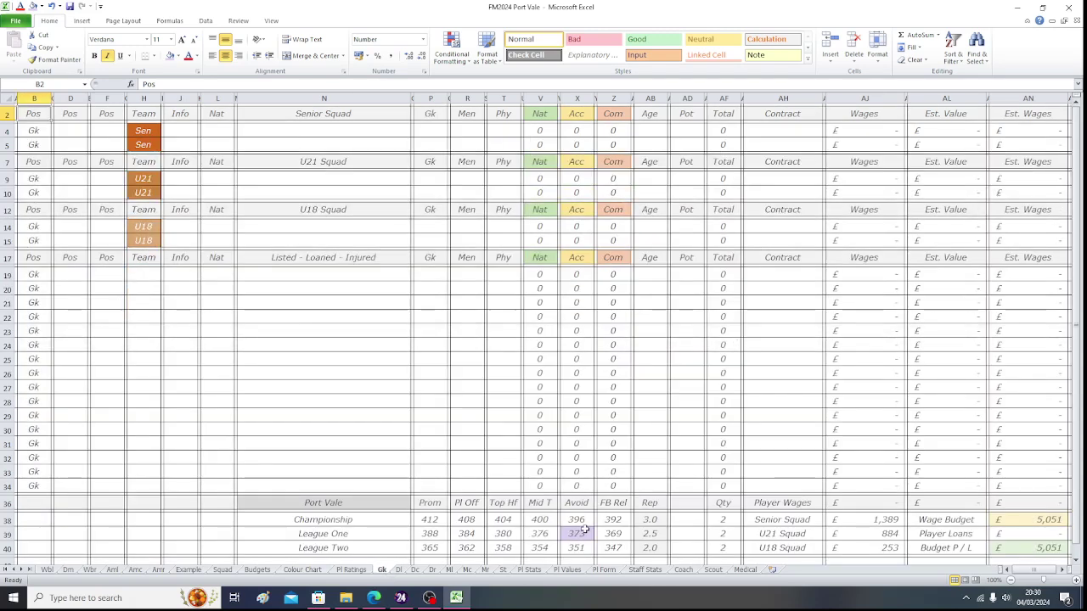
left_click(582, 531)
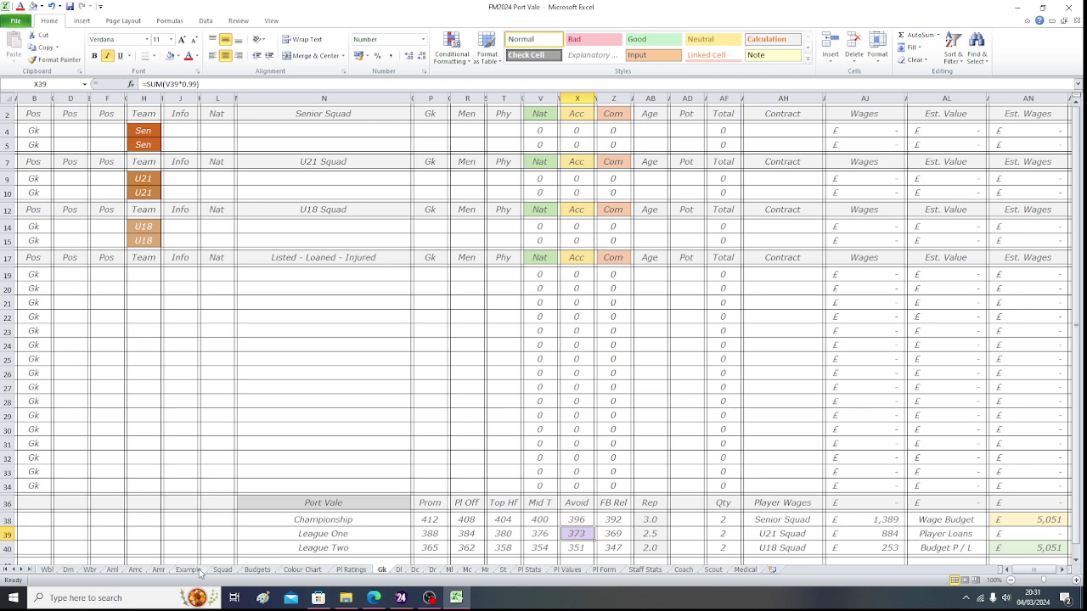
left_click(256, 570)
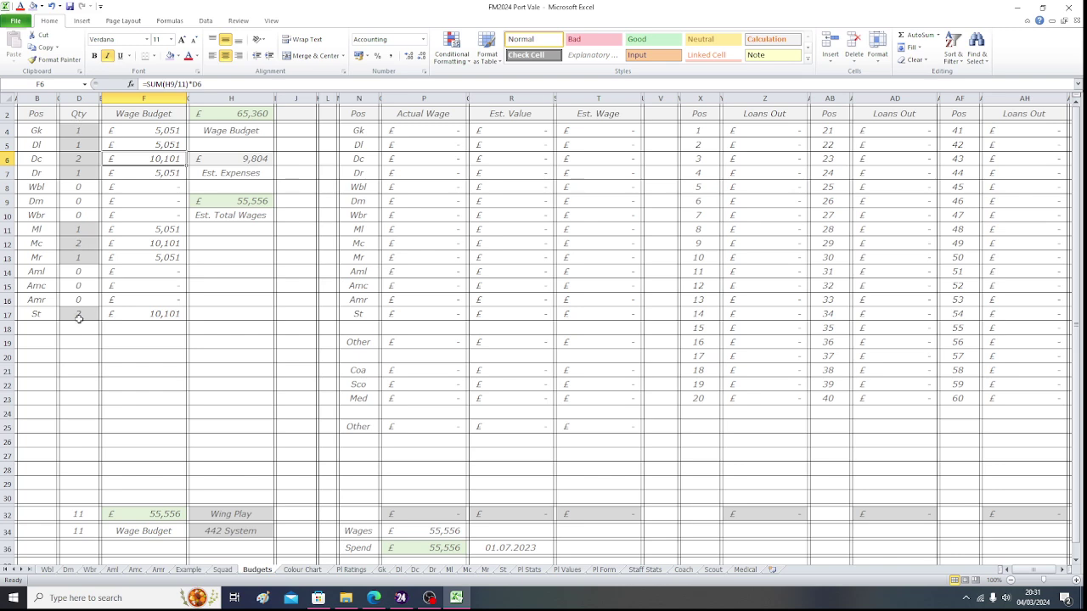
left_click(36, 113)
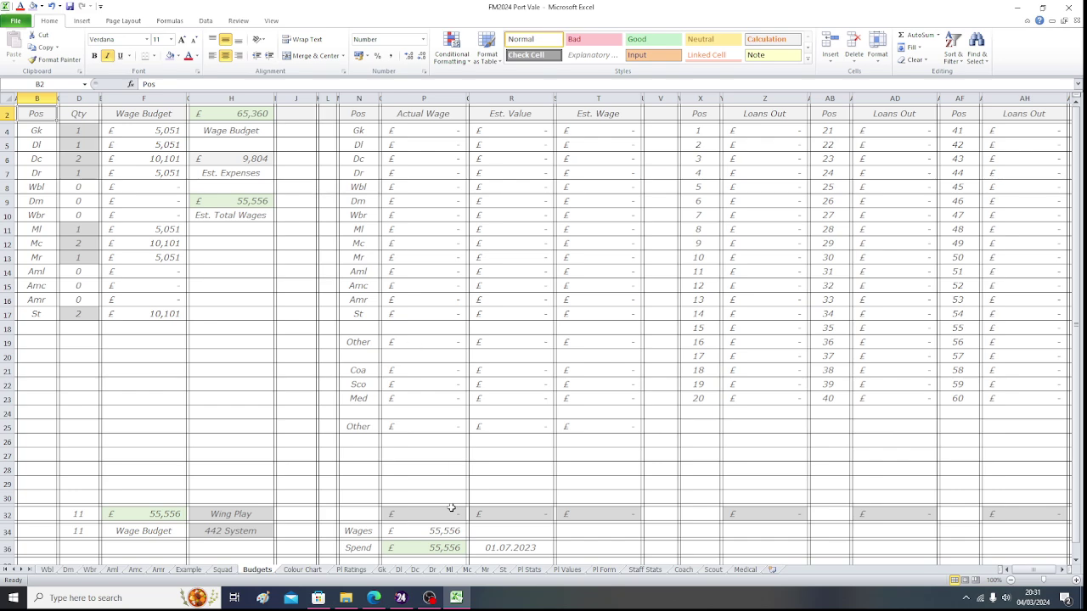
- Switch to Football Manager 2024, show the Squad list and include the U18 Squad in its player filter
left_click(400, 598)
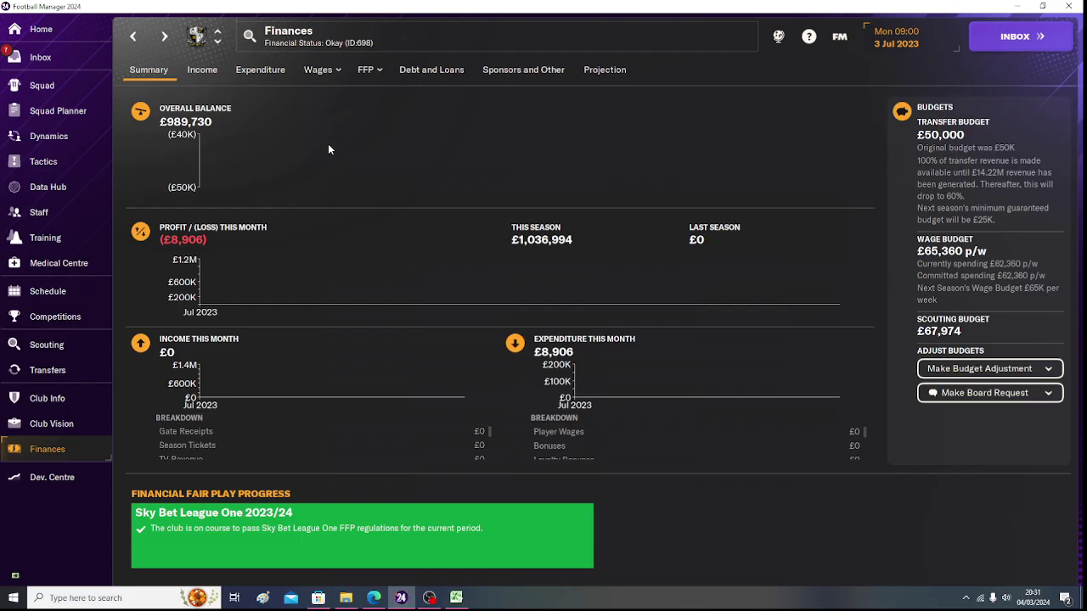
left_click(45, 95)
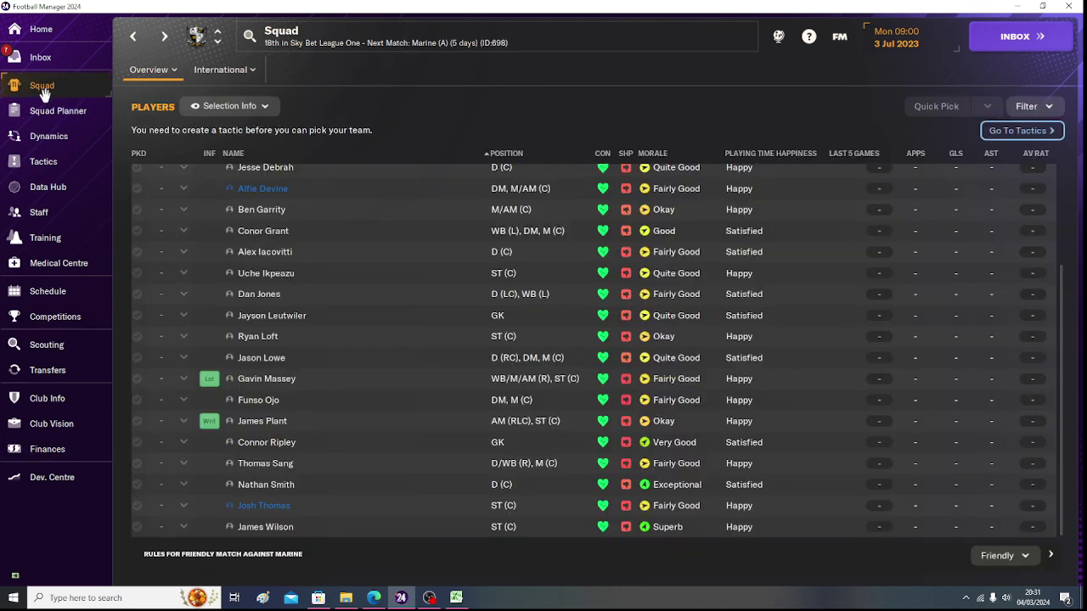
left_click(1049, 109)
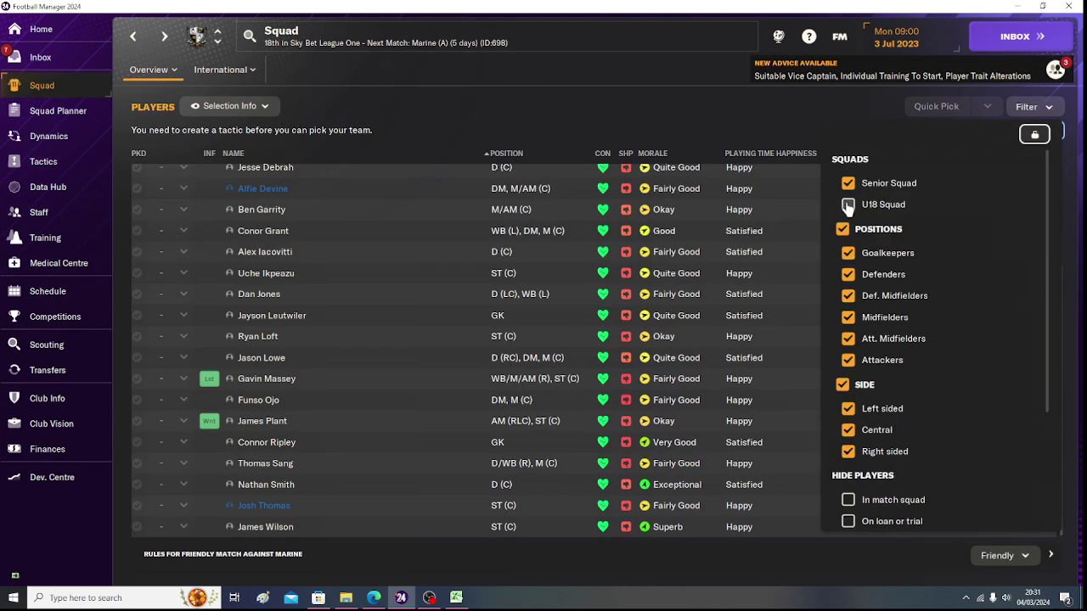
left_click(848, 208)
left_click(644, 119)
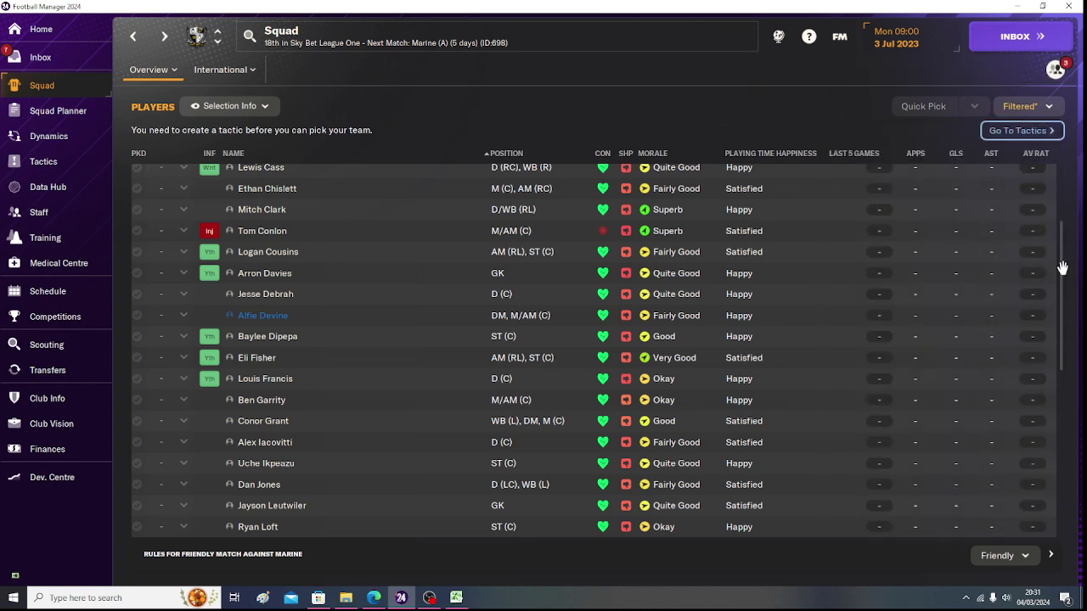
mouse_move(1067, 267)
left_mouse_down()
mouse_move(1067, 476)
mouse_move(1068, 255)
left_mouse_up()
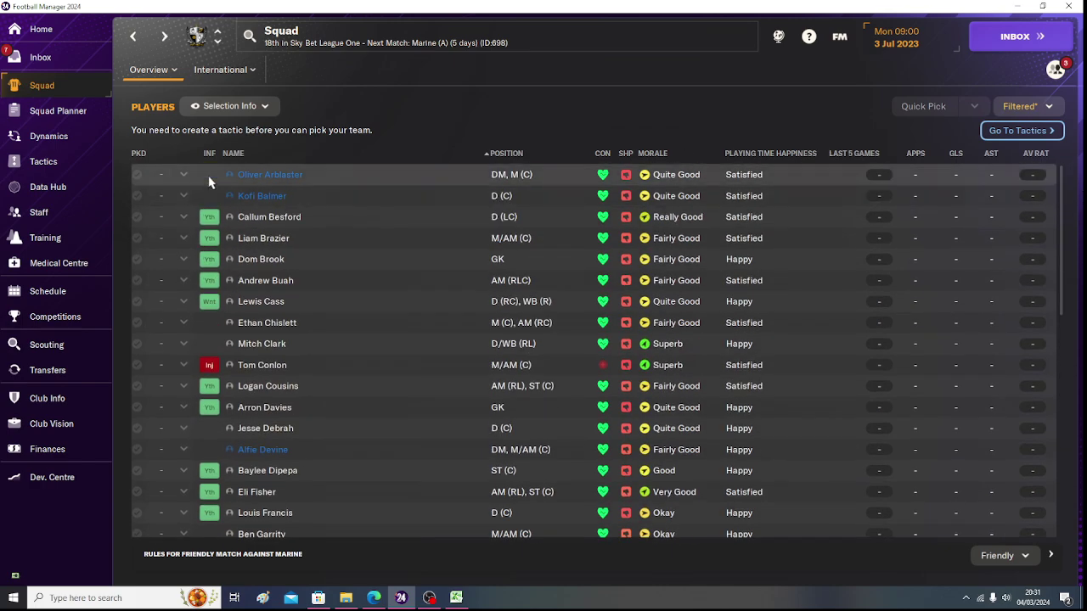
- Select every player in the squad list and check the number of people selected
left_click(136, 176)
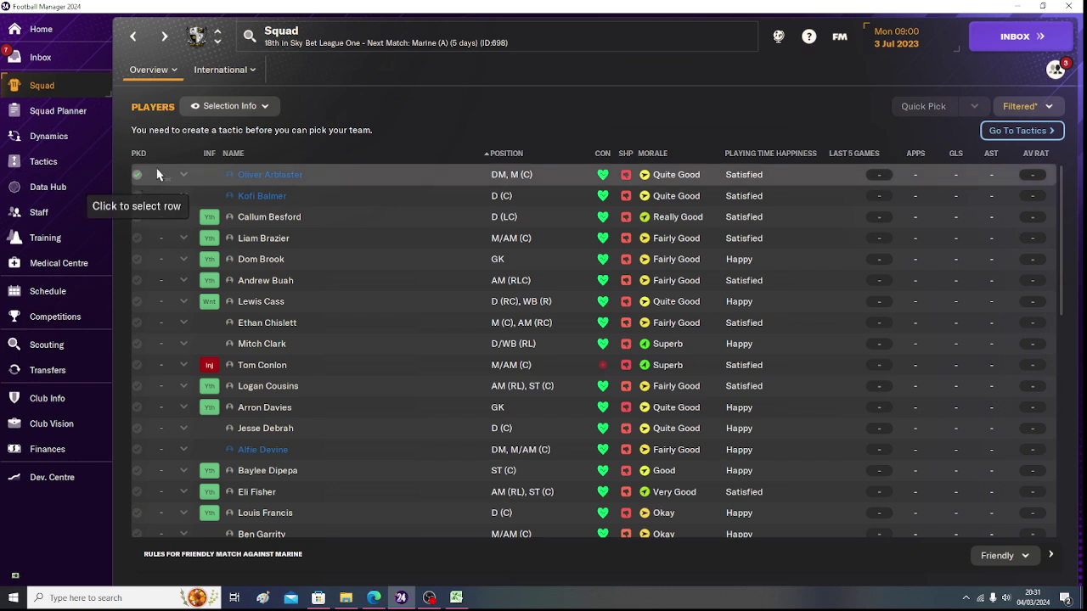
key("ctrl+a")
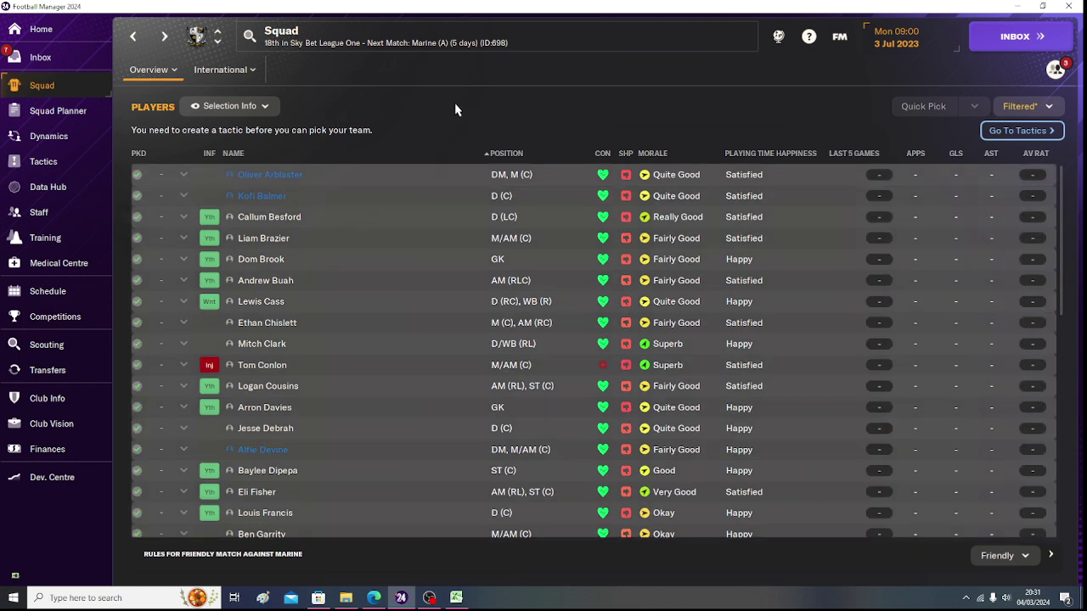
right_click(356, 203)
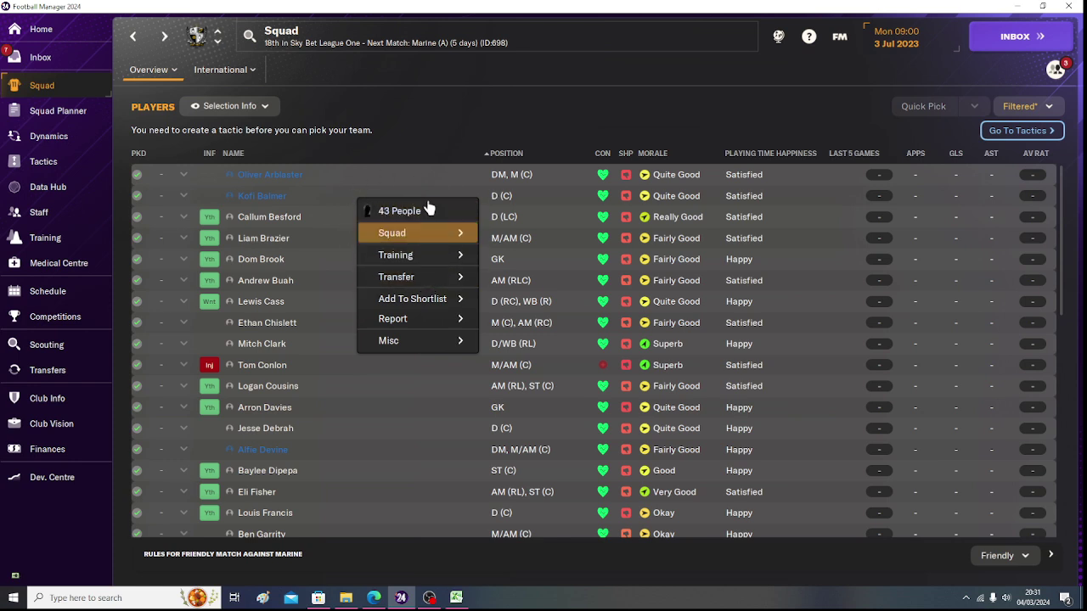
left_click(469, 107)
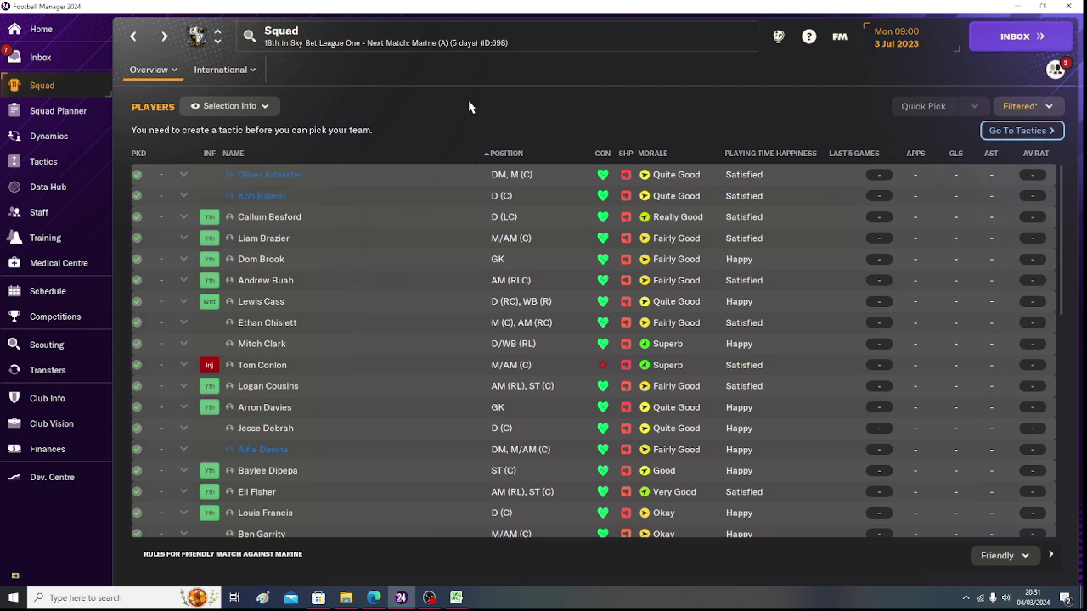
- Exclude the U18 Squad from the player filter, include it again and close the filter
left_click(1049, 107)
left_click(848, 206)
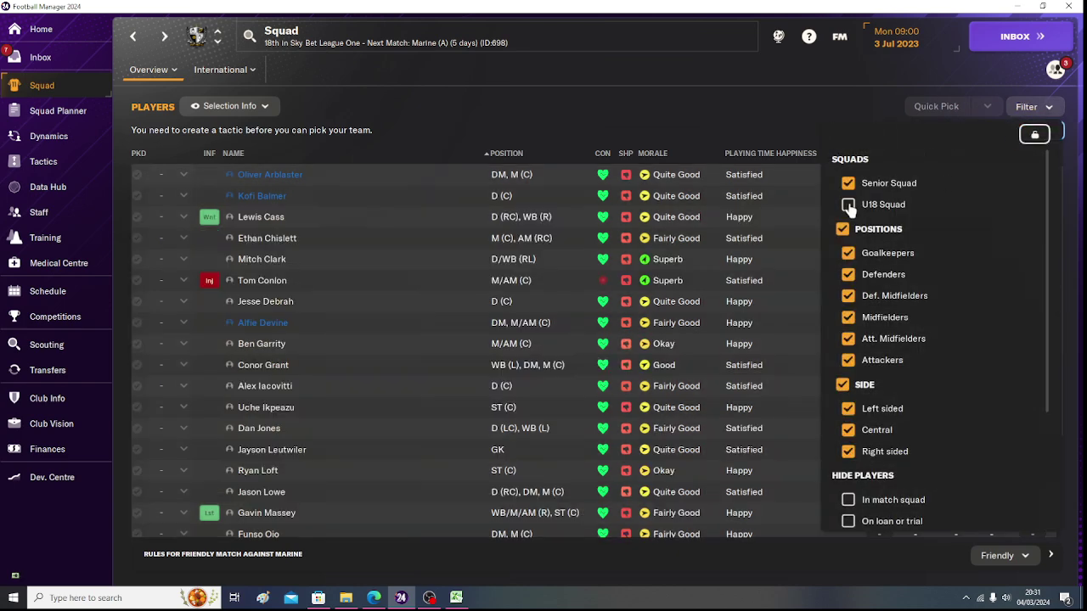
left_click(848, 205)
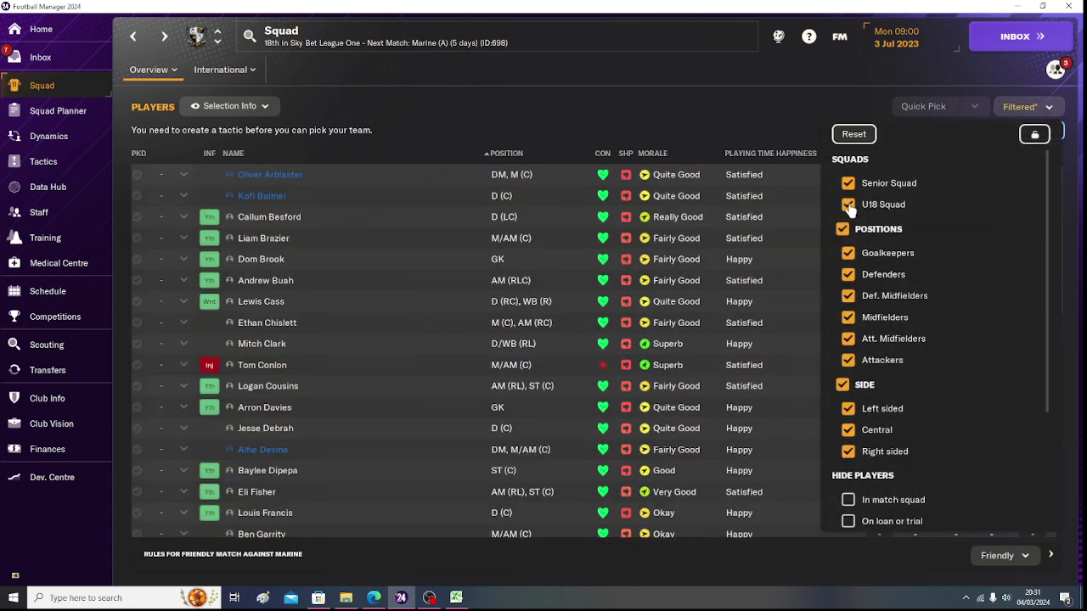
left_click(677, 121)
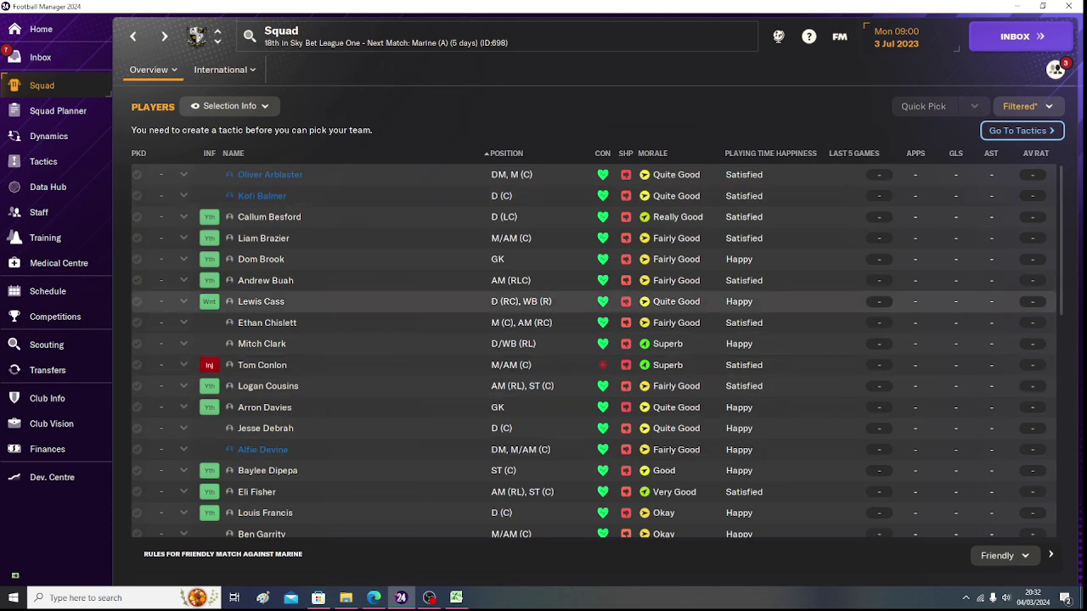
- Look through the whole senior and U18 squad list, then go back to its first player
scroll(1064, 263, "down", 2)
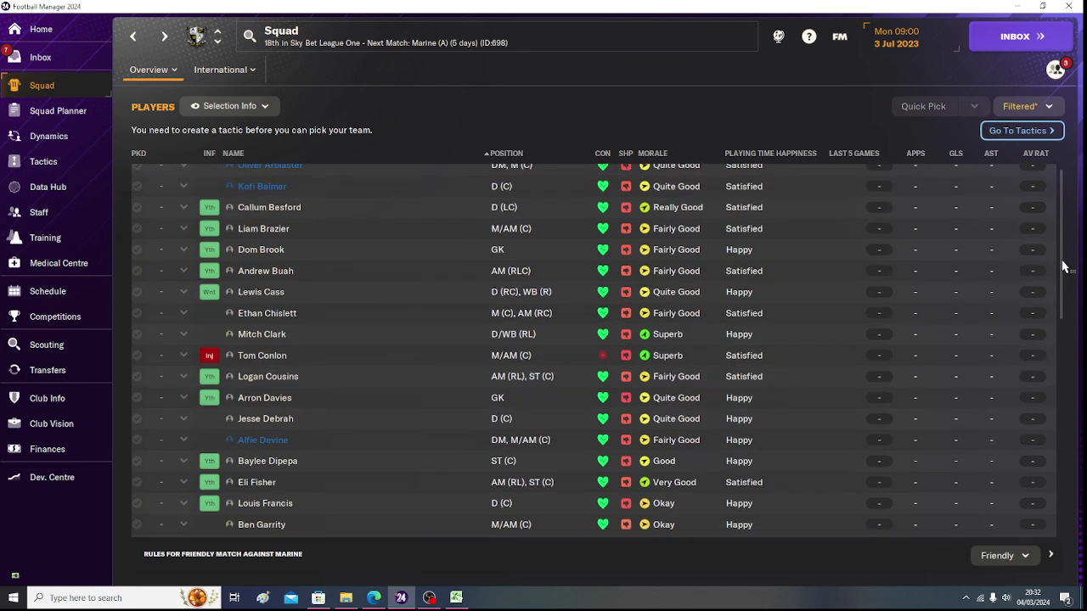
scroll(1064, 293, "down", 13)
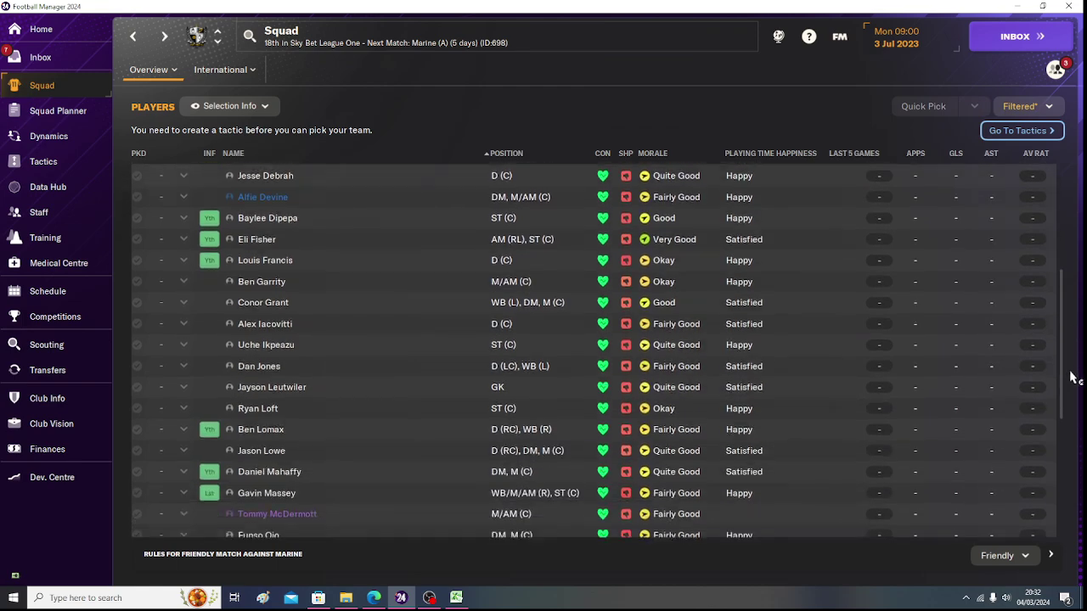
scroll(1073, 398, "down", 11)
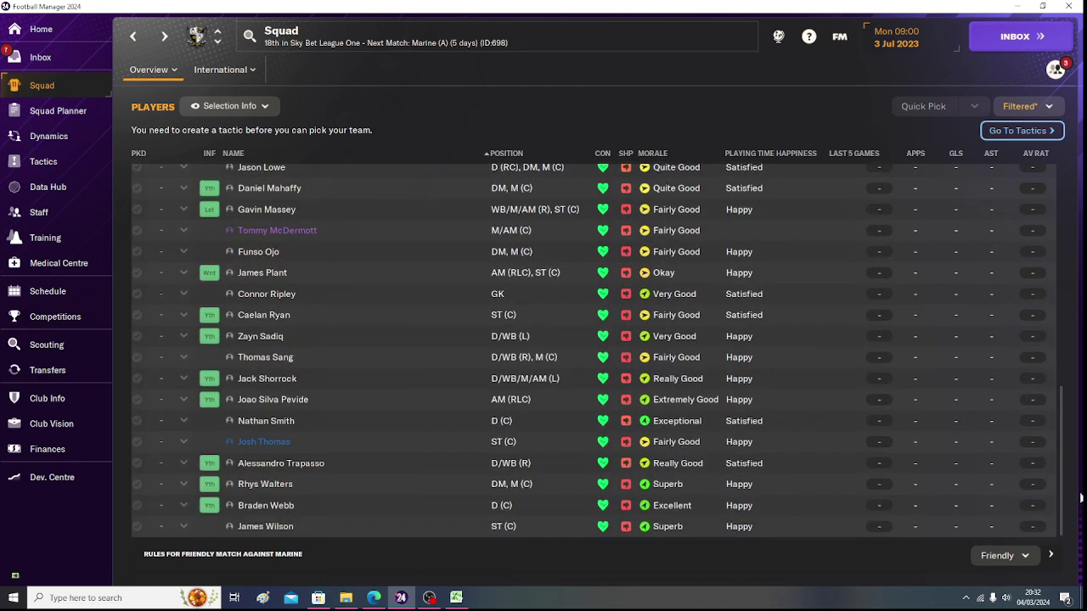
scroll(721, 357, "up", 1)
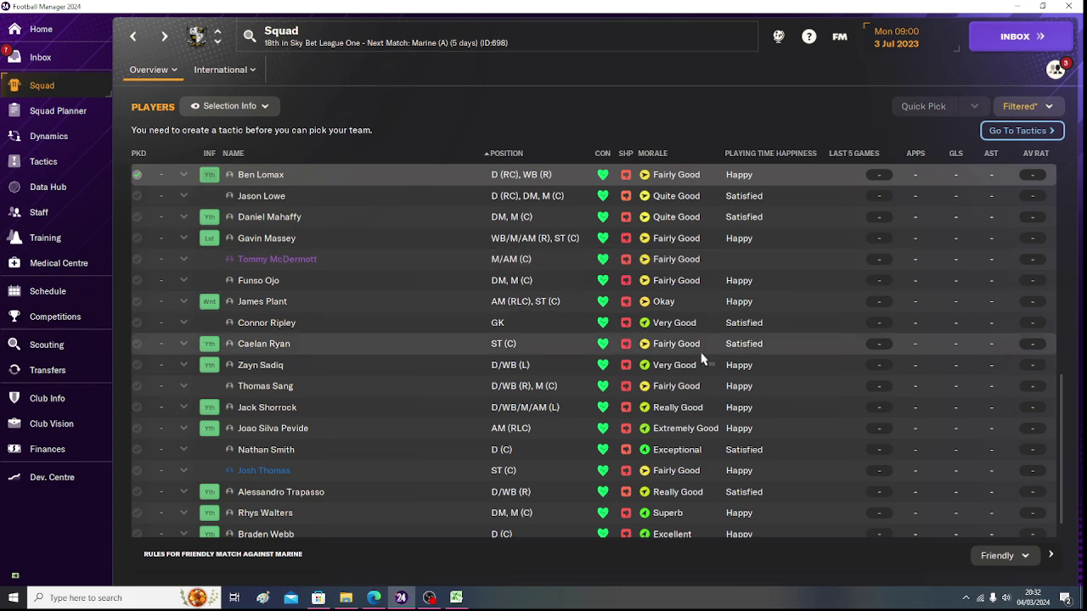
left_click_drag(1063, 466, 1063, 278)
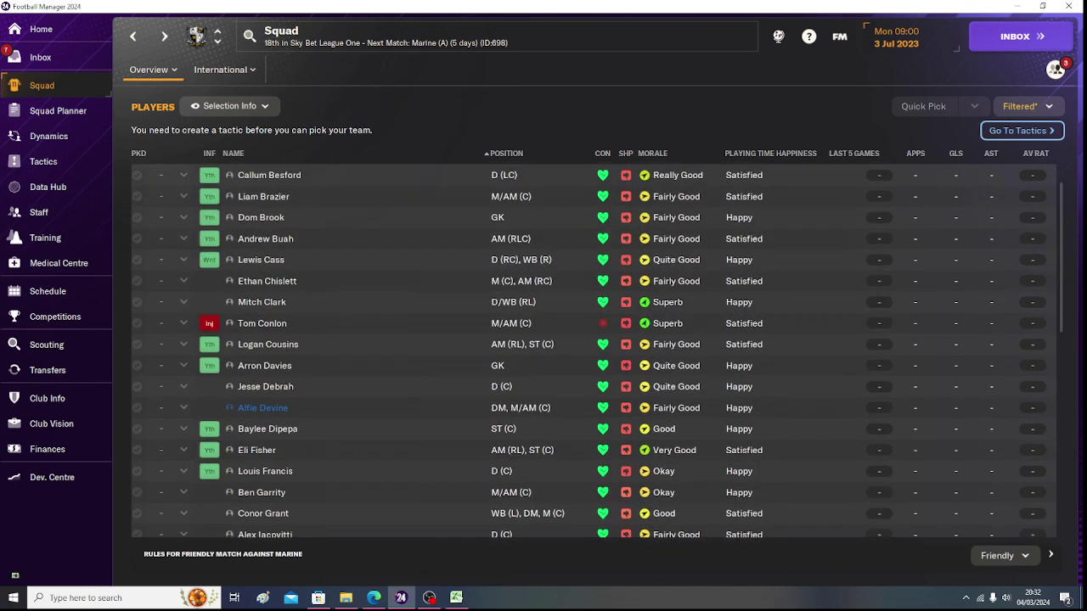
mouse_move(207, 326)
scroll(1068, 219, "up", 1)
scroll(1068, 212, "up", 1)
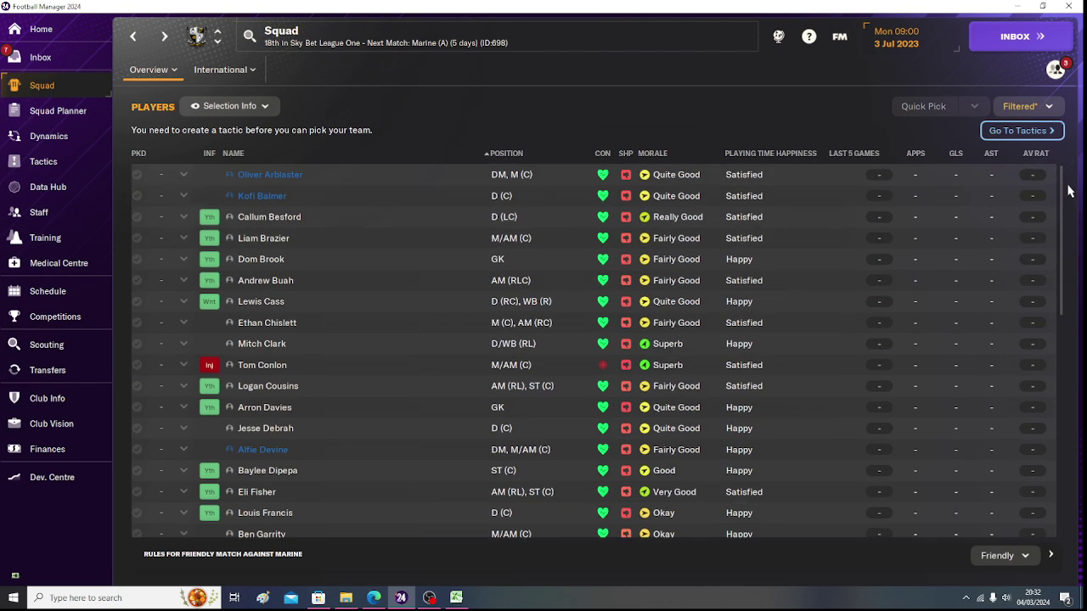
- Sort the squad list by position and open the profile of the first listed goalkeeper
left_click(513, 156)
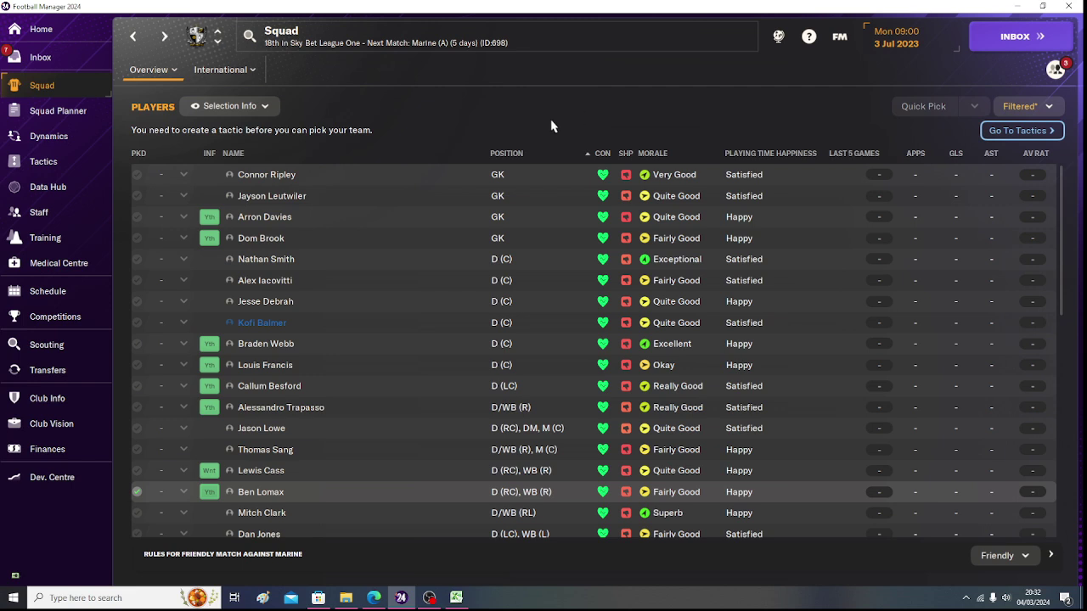
left_click(318, 180)
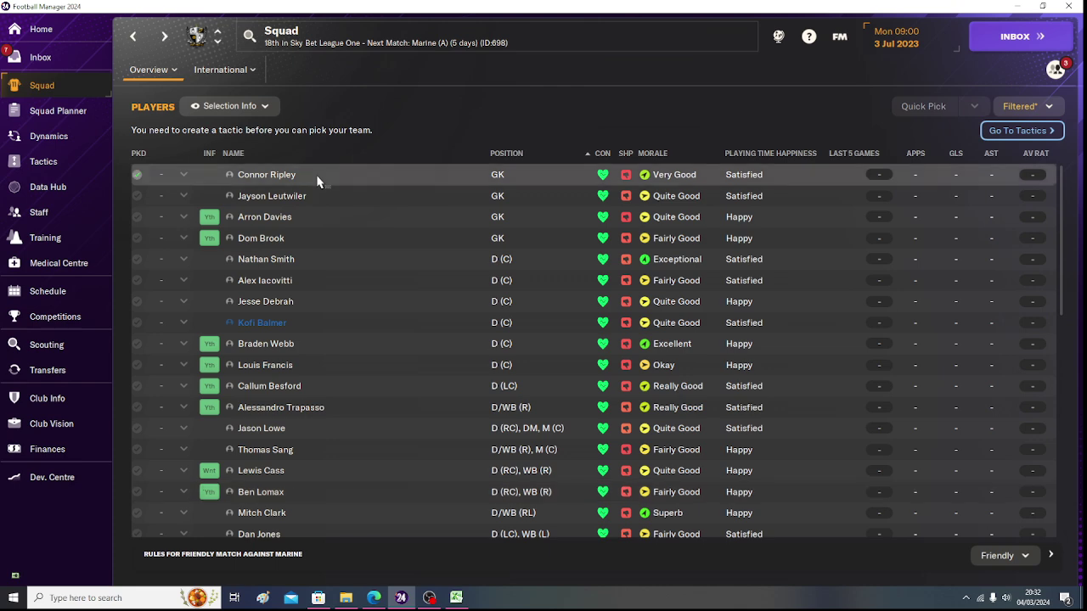
left_click(283, 175)
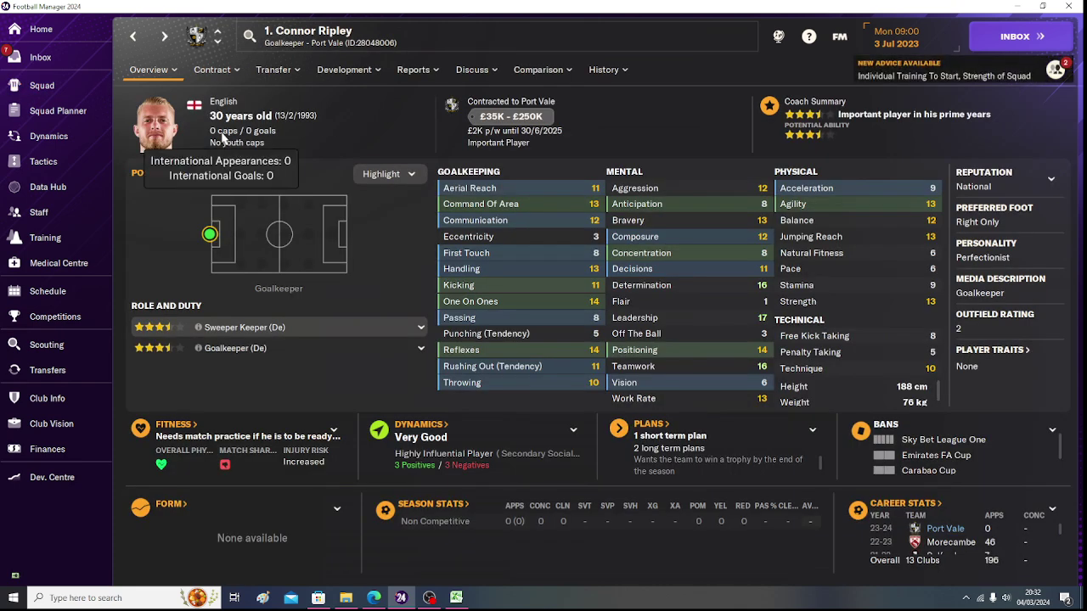
- Switch to the Excel workbook and enter the goalkeeper's full name under Senior Squad in N4 of the Gk sheet
left_click(455, 597)
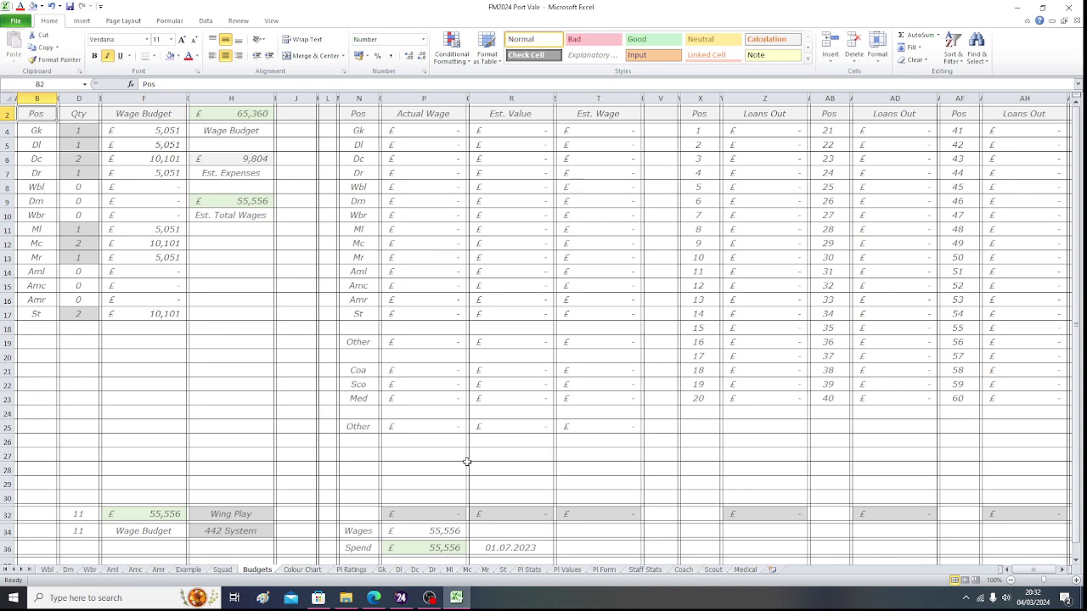
left_click(382, 571)
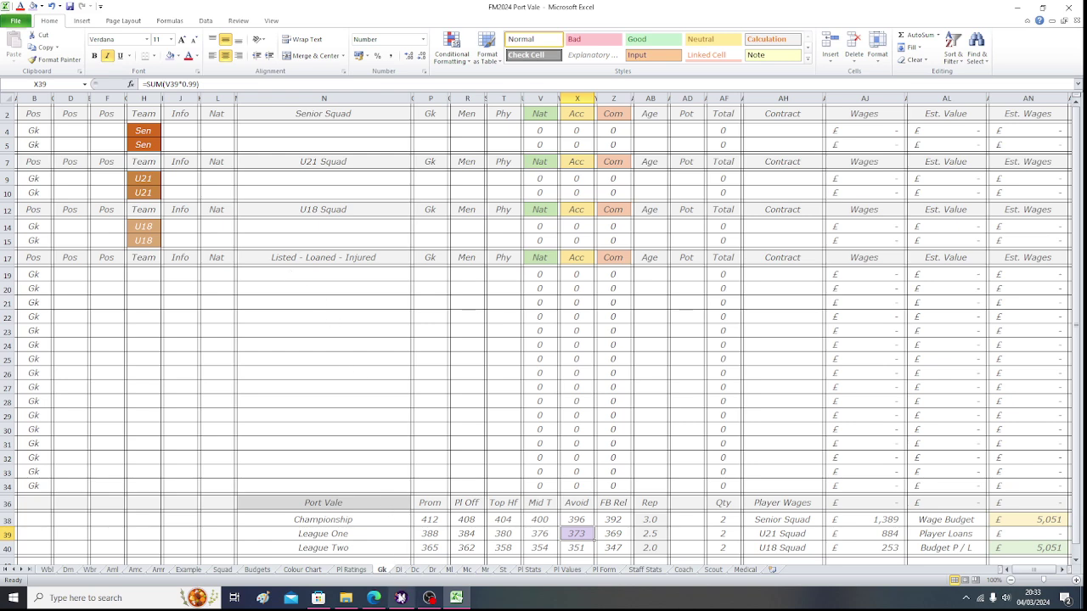
left_click(400, 598)
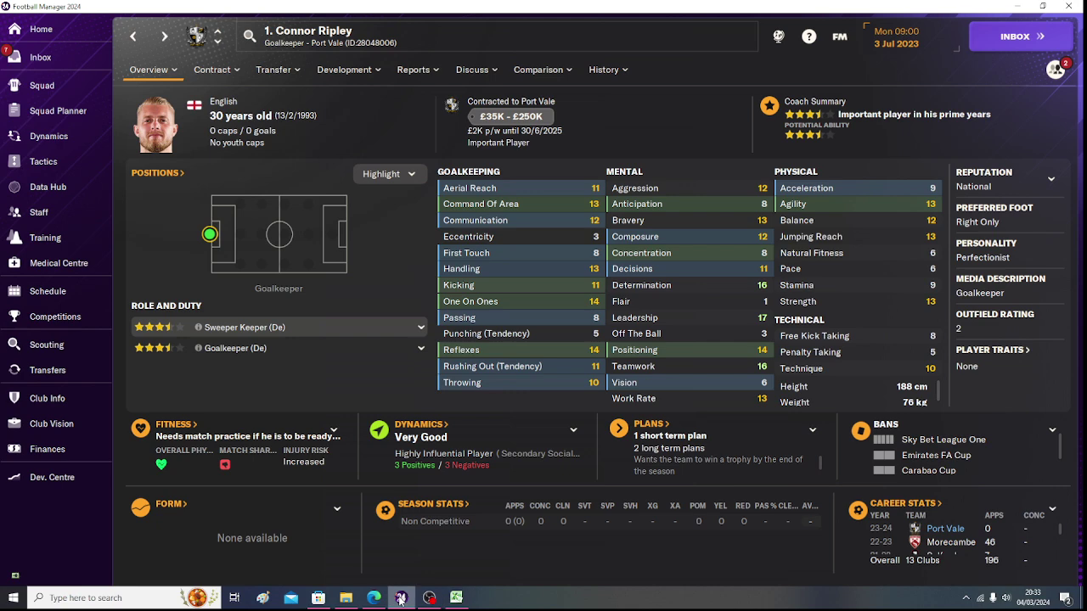
left_click(456, 597)
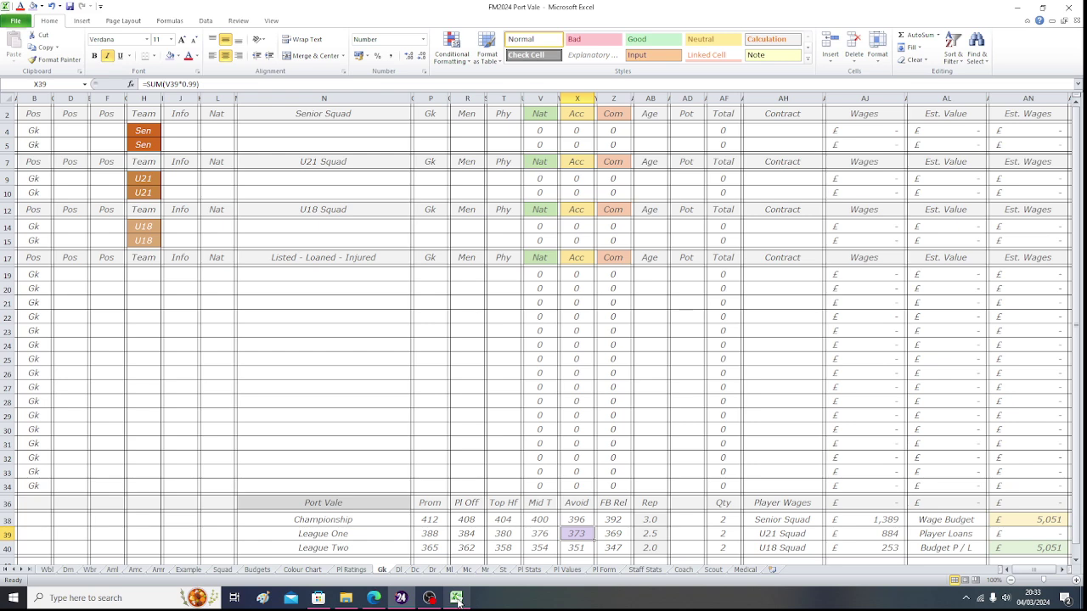
left_click(287, 131)
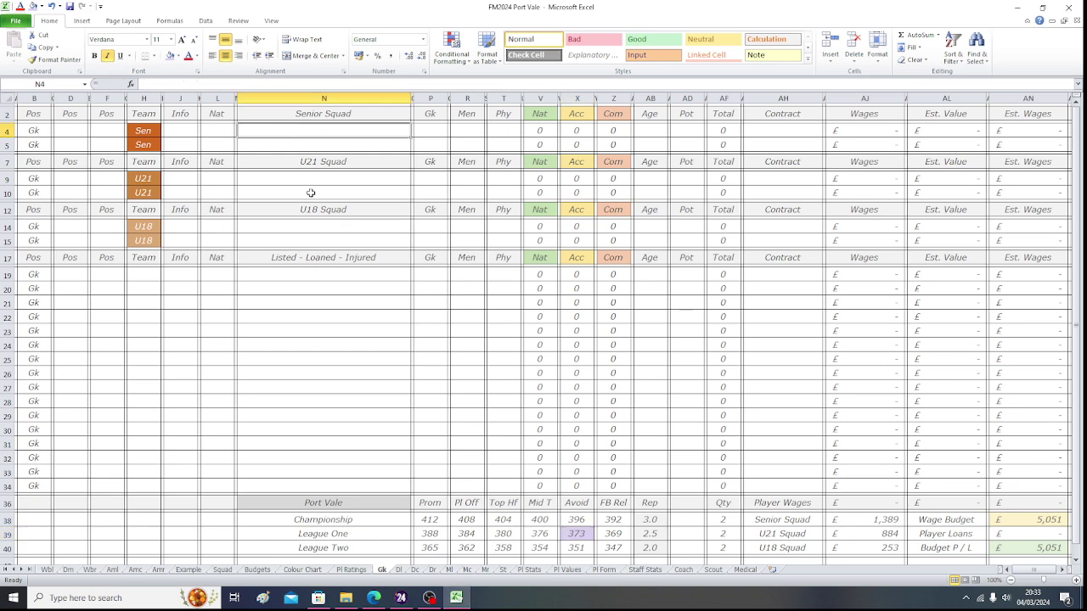
type("Conno")
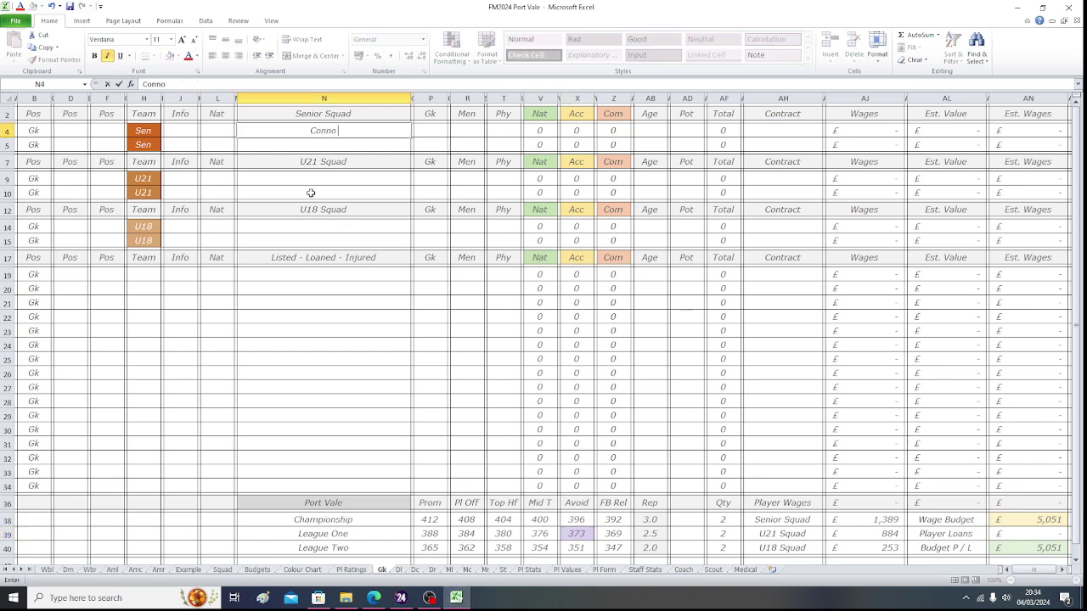
type("r Ripley")
key("Left")
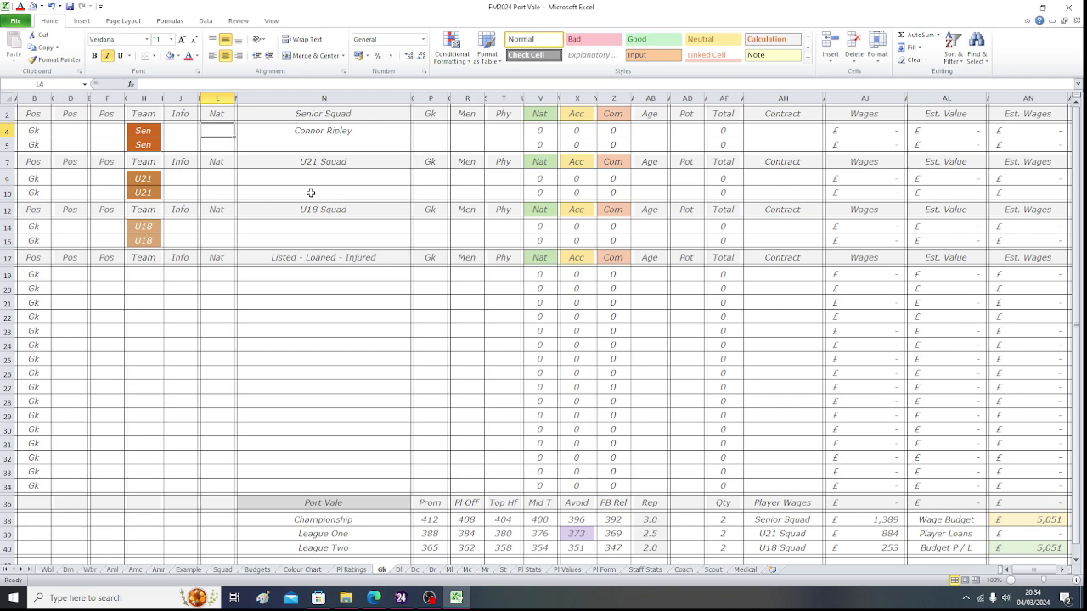
- Enter 30 as the Age in AB4 of the senior goalkeeper's row
key("Right")
key("Right")
key("Right")
key("Right")
key("Right")
key("Right")
key("Right")
key("Right")
key("Right")
key("Right")
key("Right")
key("Right")
key("Right")
key("Right")
key("Right")
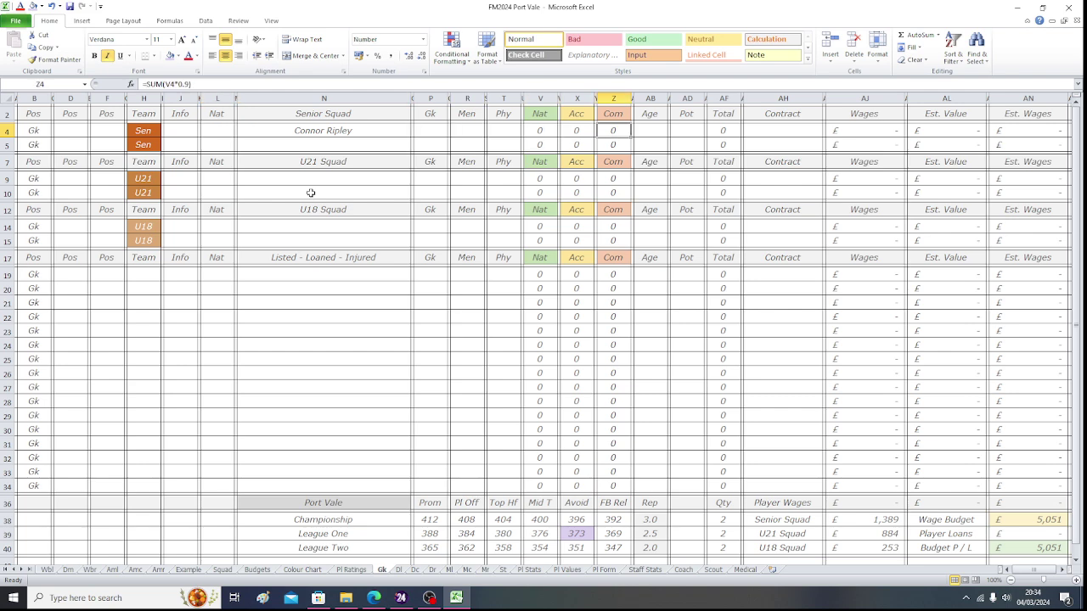
key("Right")
type("30")
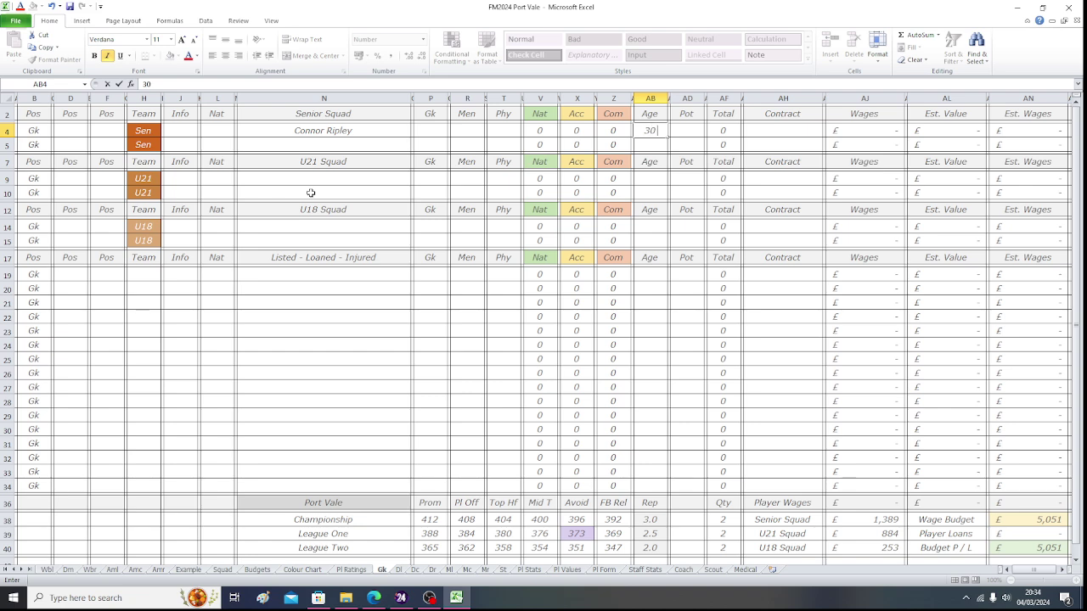
key("Right")
- Enter 0 as the senior goalkeeper's Pot value in AD4
key("Right")
key("Up")
key("Down")
key("Down")
key("Down")
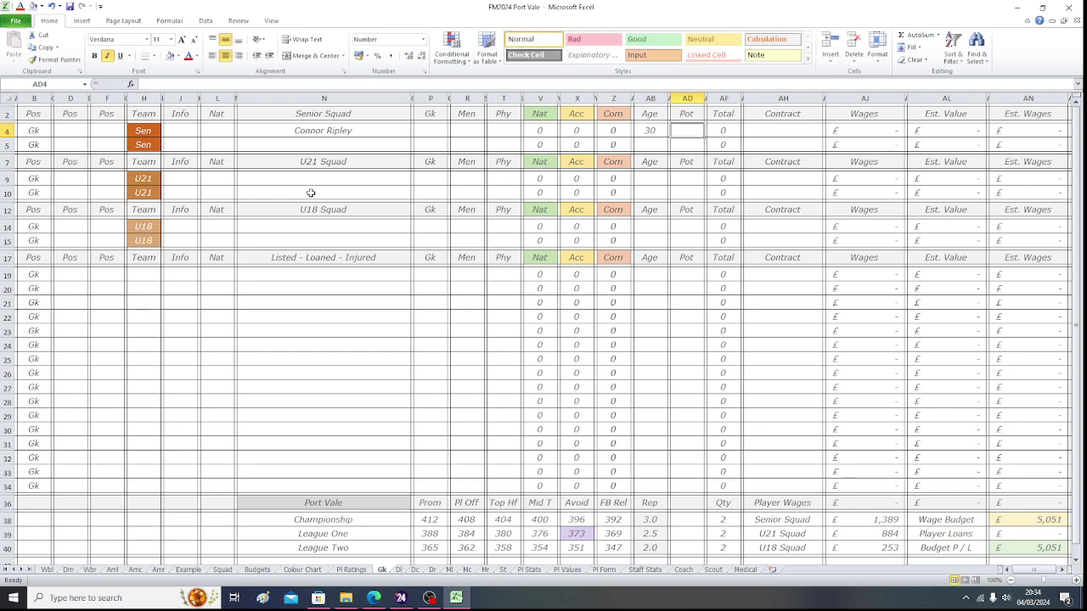
key("Up")
key("Up")
key("Up")
key("Down")
type("0")
key("Return")
- Examine the Age and Potential table on the Colour Chart sheet from age 14 down to 25+
left_click(302, 570)
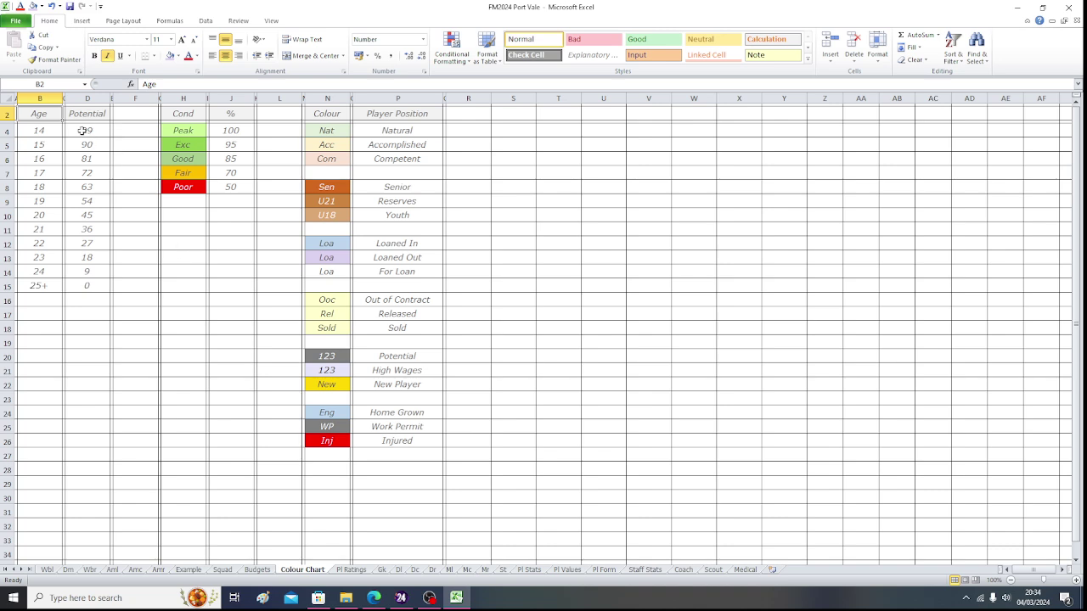
left_click(47, 130)
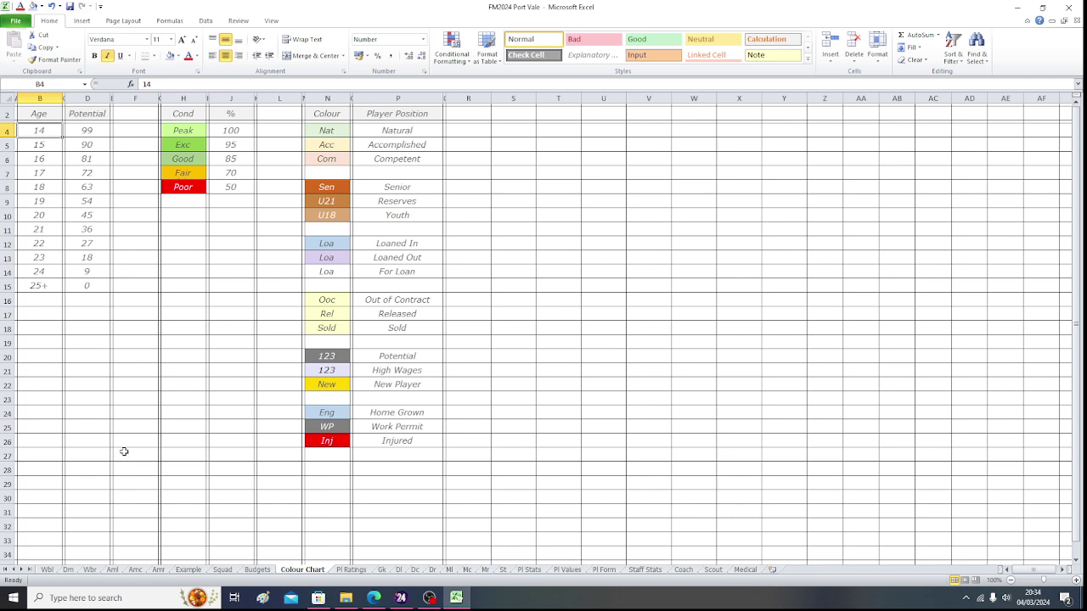
key("Down")
key("Down")
key("Down")
key("Down")
key("Down")
key("Down")
key("Down")
key("Down")
key("Down")
key("Down")
key("Down")
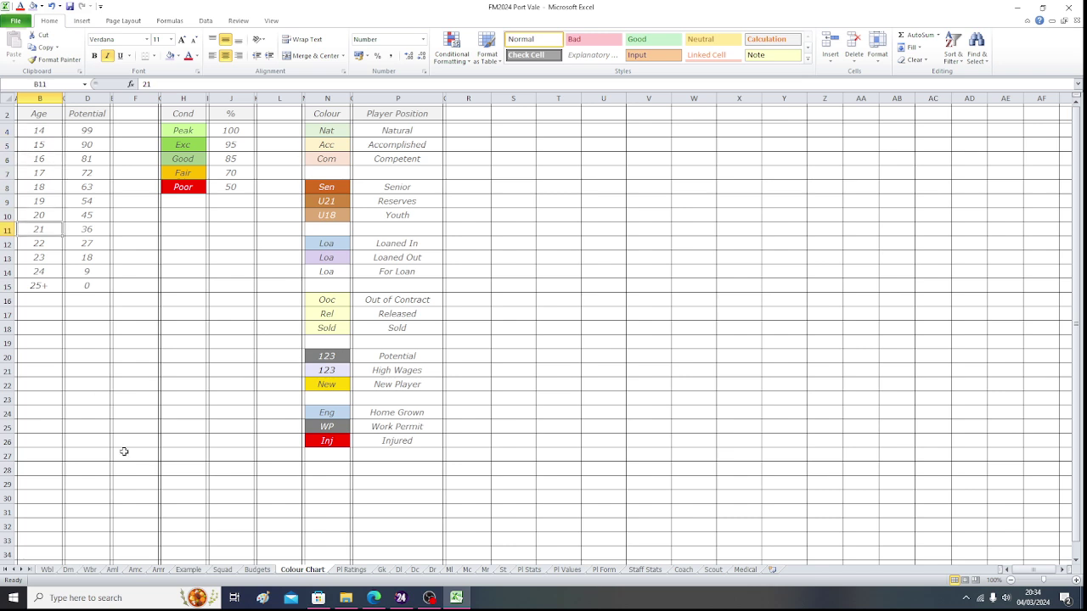
key("Right")
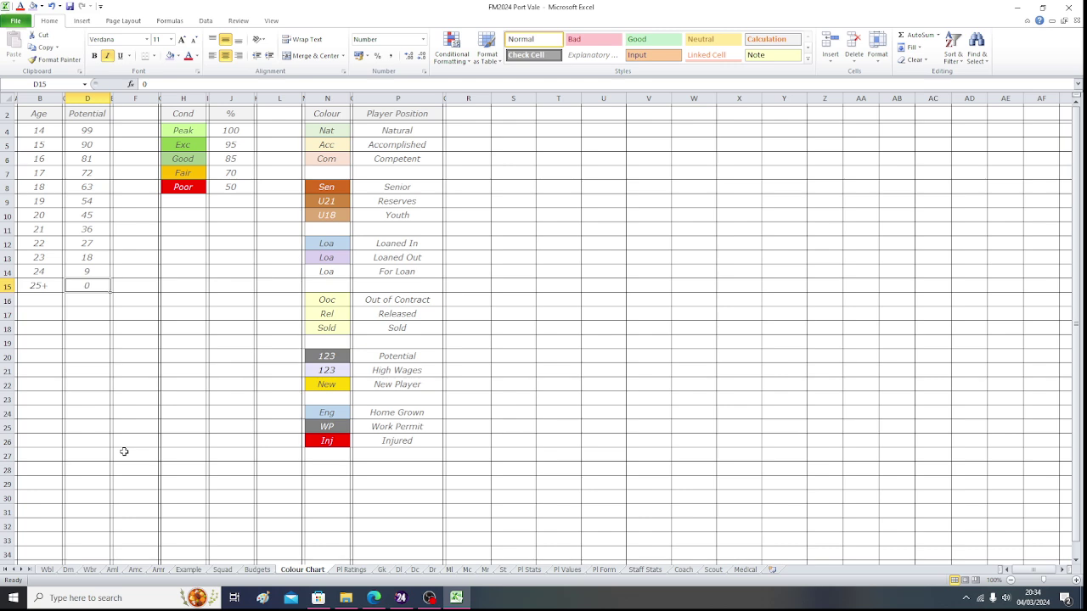
- Review the Potential scale again from age 24 back up to age 14, including the Potential value for age 14
key("Up")
key("Left")
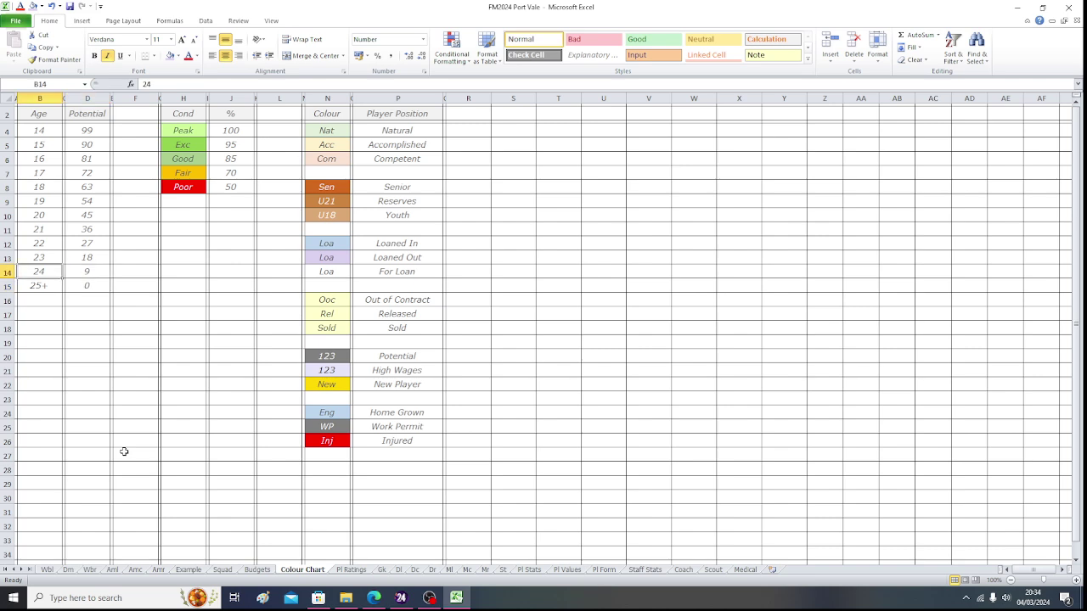
key("Up")
key("Up")
key("Up")
key("Up")
key("Up")
key("Up")
key("Up")
key("Up")
key("Up")
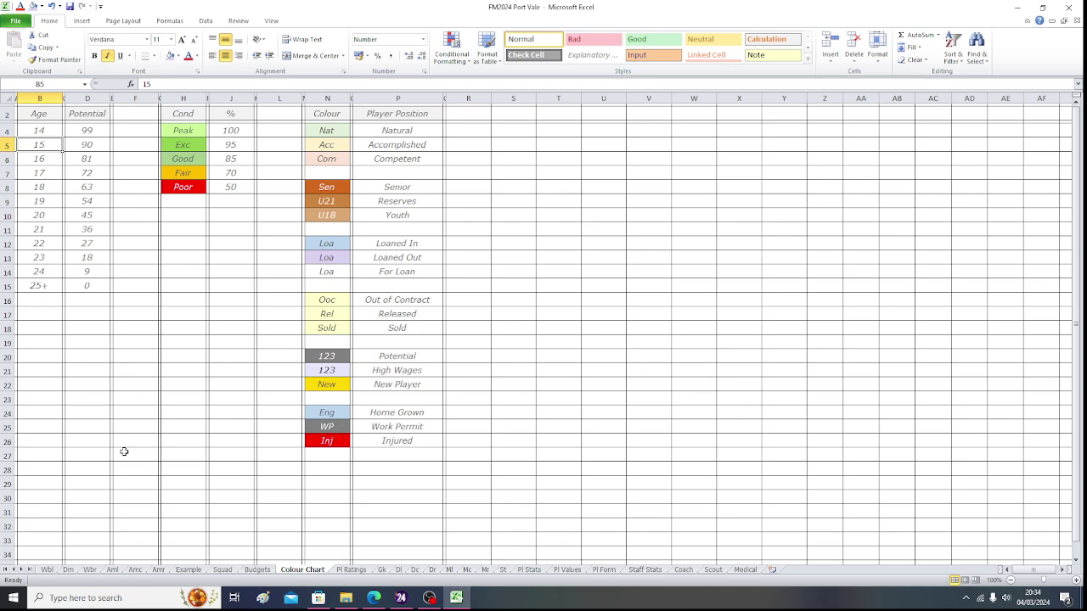
key("Up")
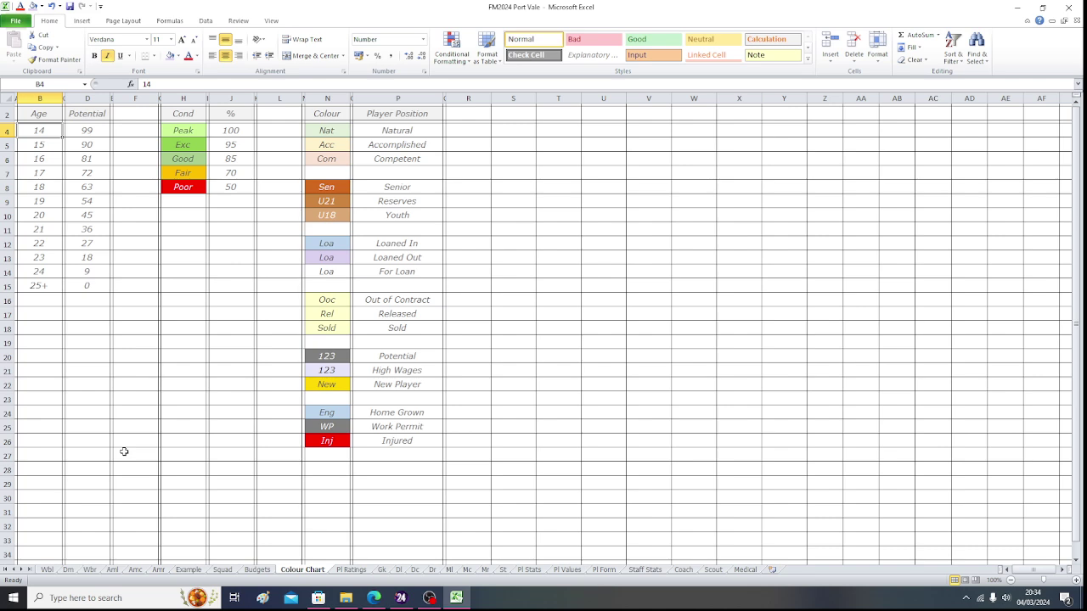
key("Right")
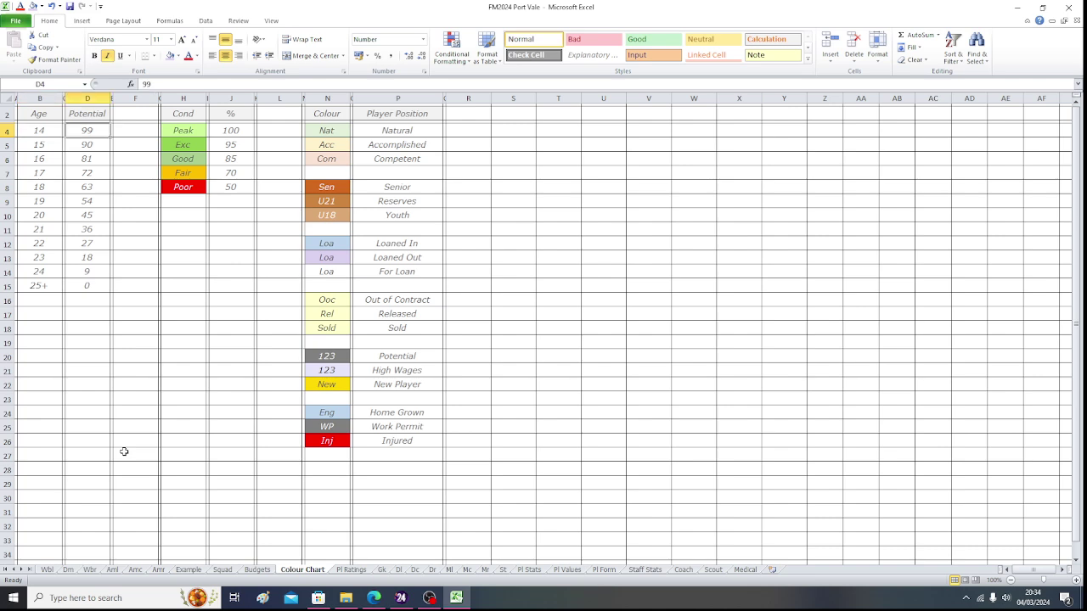
key("Left")
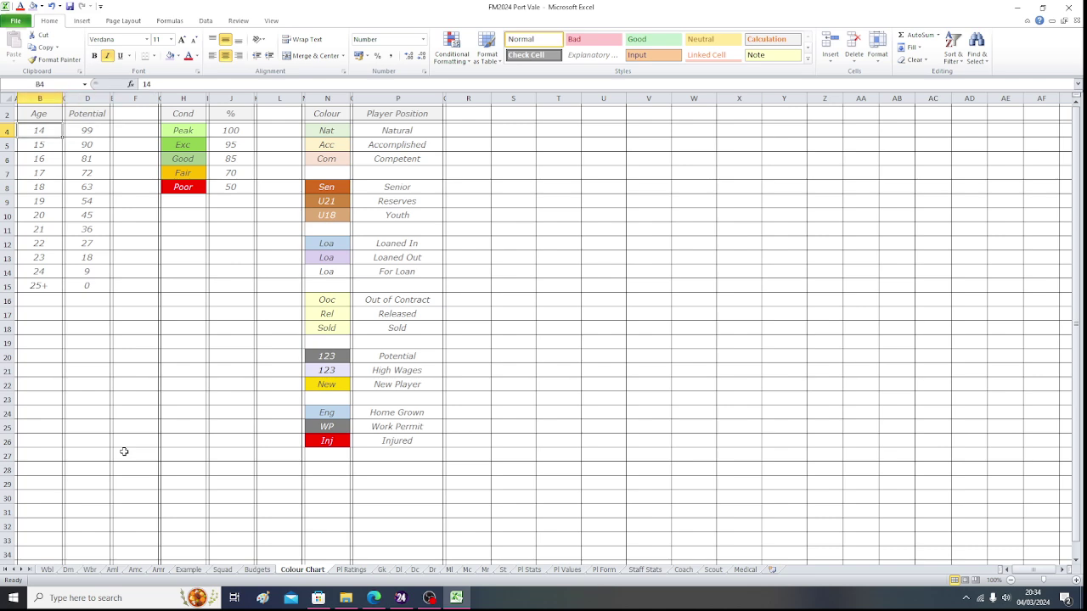
- Go through the Colour Chart sheet's Age column from 14 down to 25+ and check the Potential at the oldest ages
key("Down")
key("Down")
key("Down")
key("Down")
key("Down")
key("Down")
key("Down")
key("Down")
key("Down")
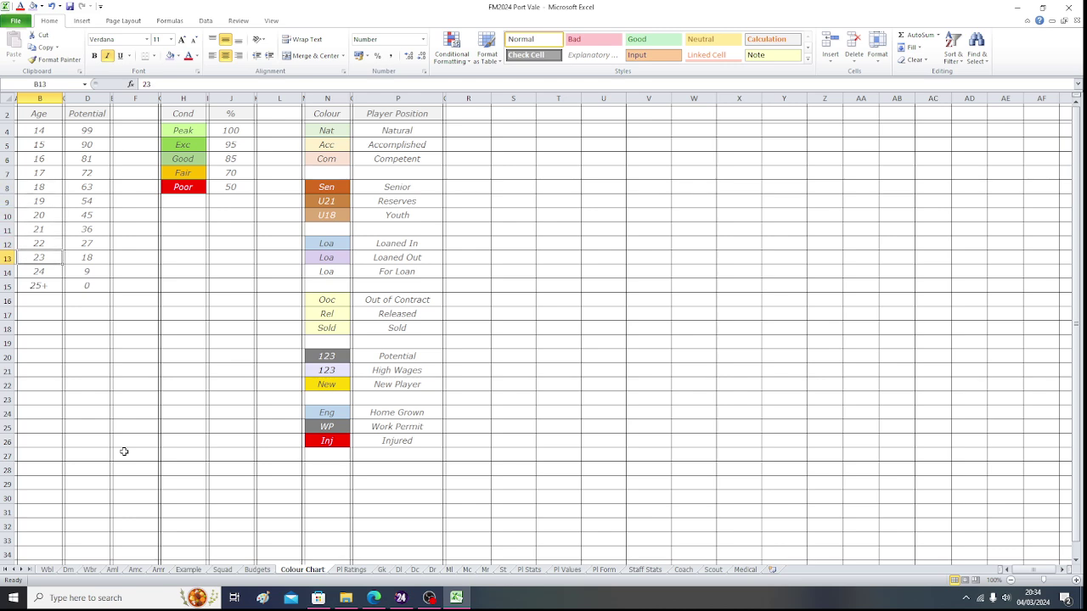
key("Down")
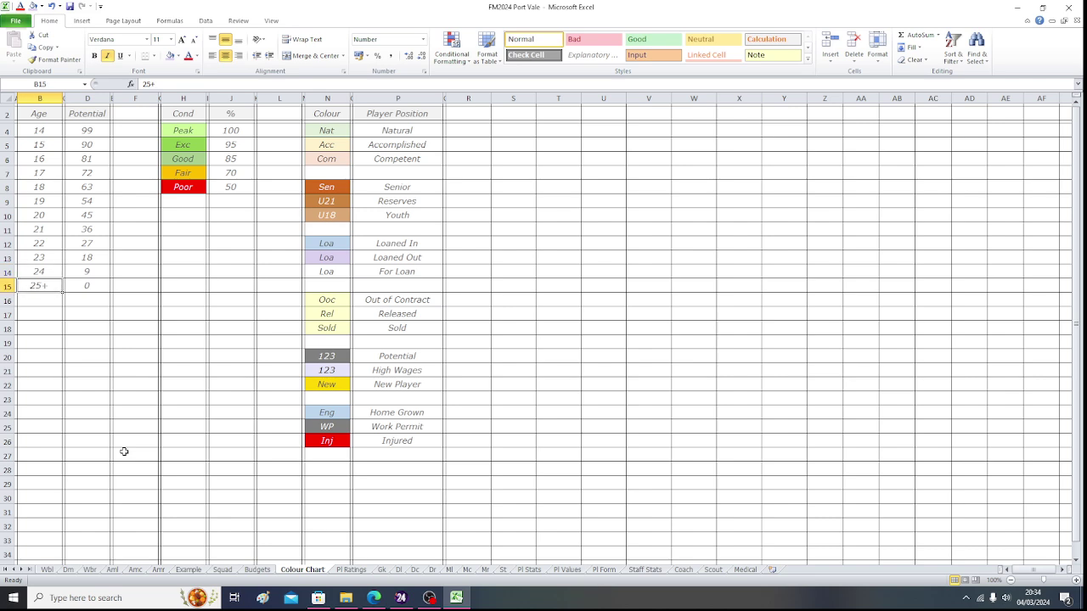
key("Right")
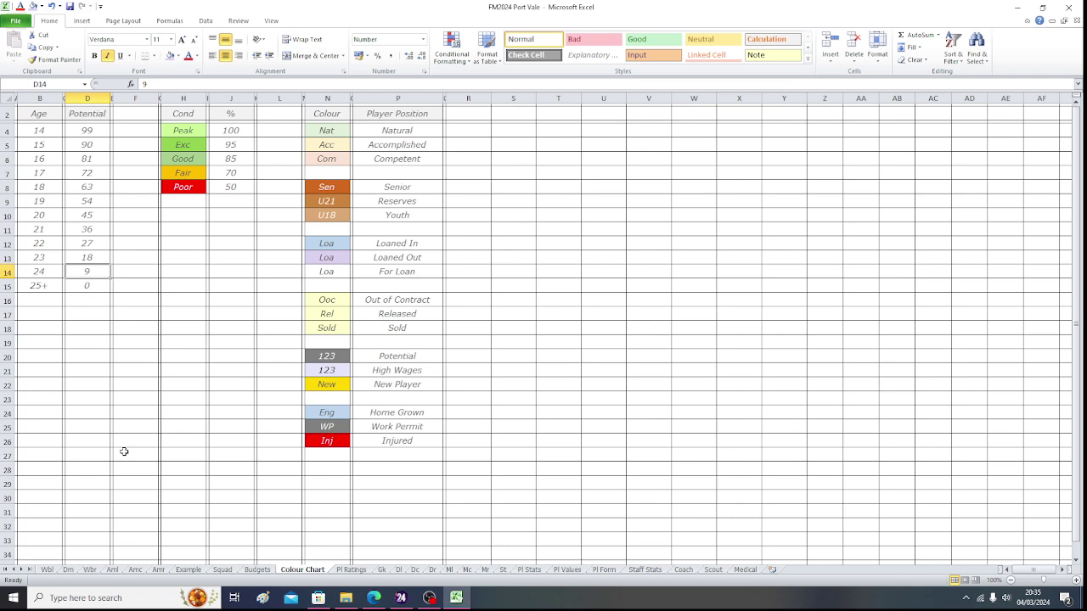
- Check the Potential value for age 20, then compare with the goalkeeper's profile in Football Manager and return to Excel
key("Up")
key("Up")
key("Up")
key("Up")
key("Left")
key("Left")
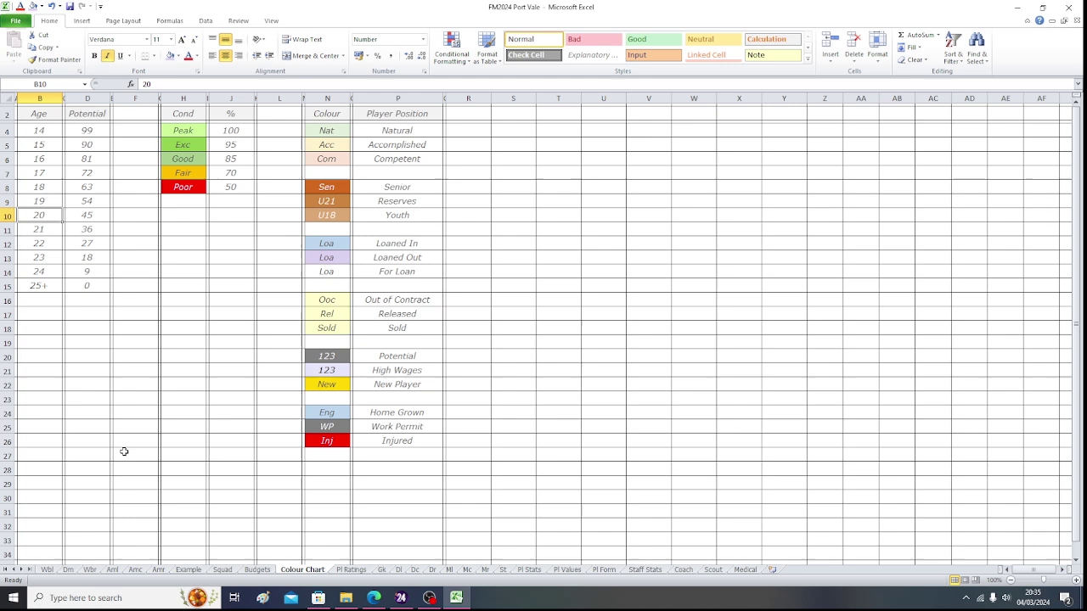
key("Right")
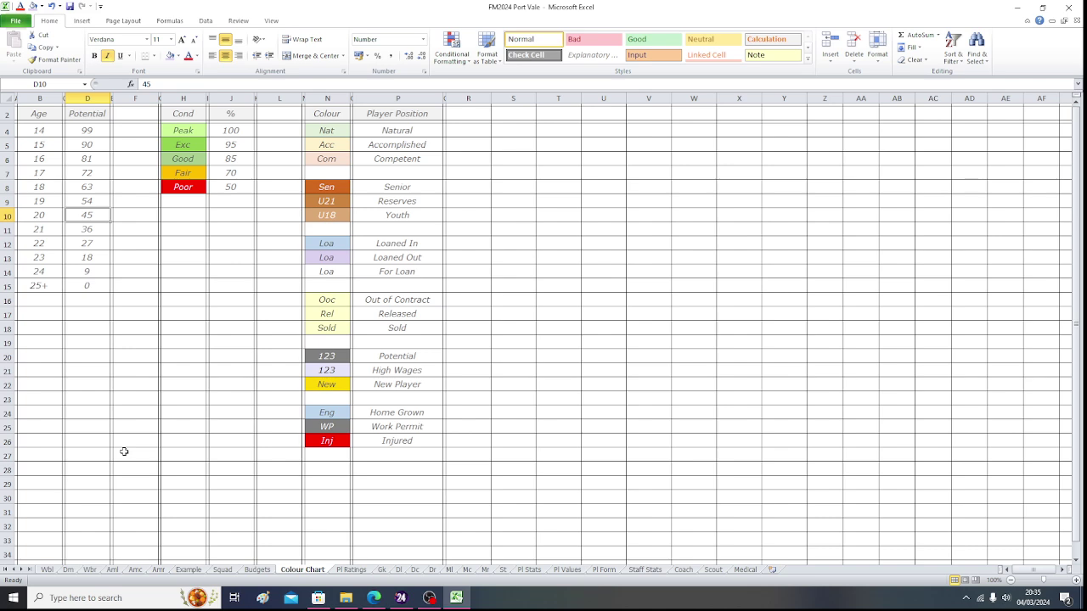
left_click(401, 598)
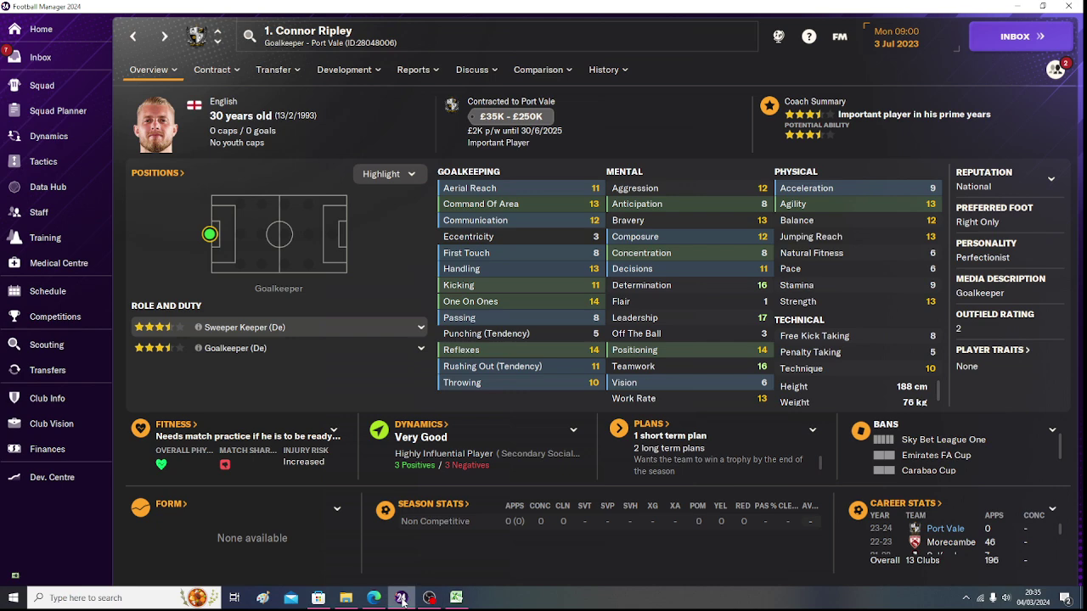
left_click(456, 598)
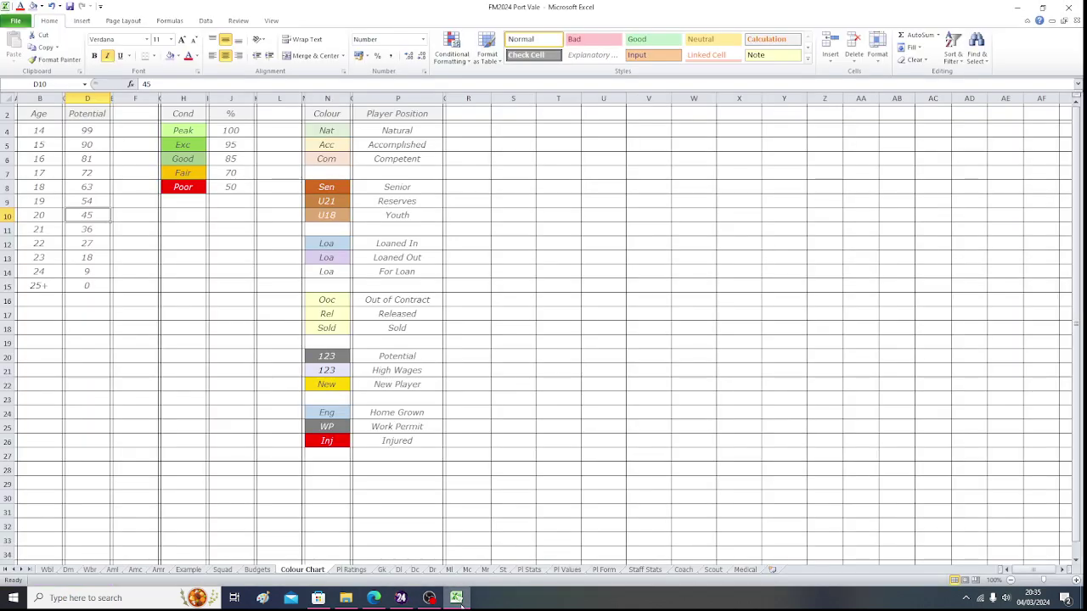
- On the Gk sheet, enter 30.06.2025 as the senior goalkeeper's Contract date in AH4, taken from the Football Manager profile
left_click(383, 570)
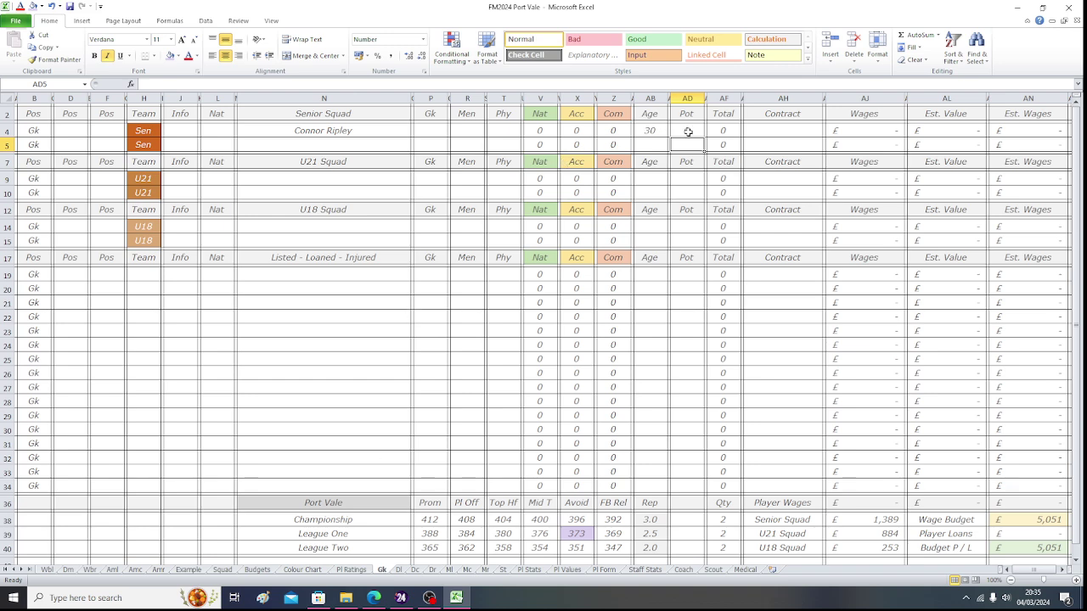
left_click(758, 131)
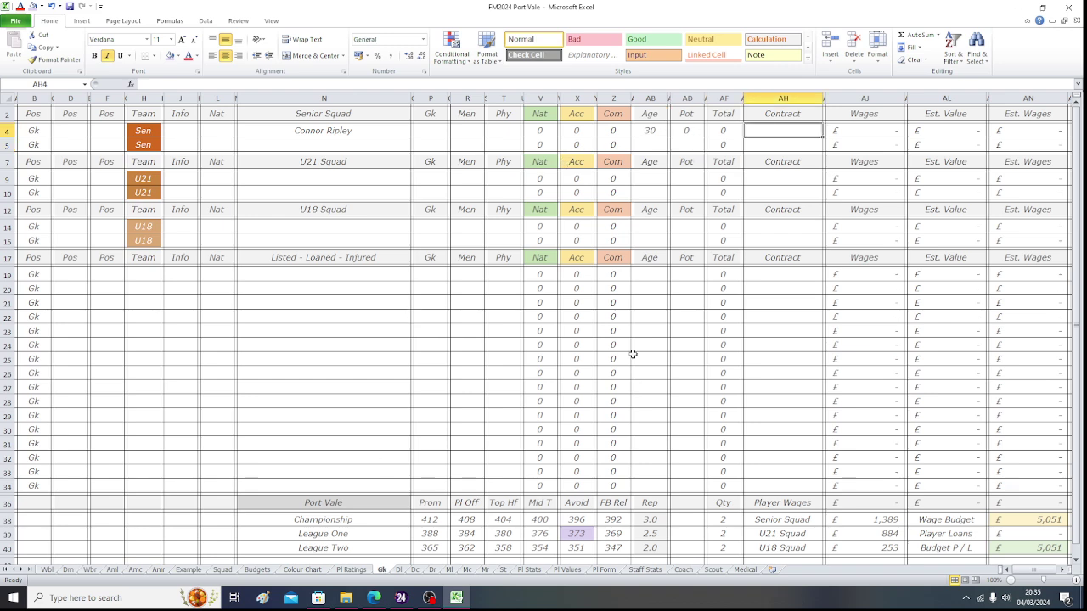
left_click(466, 604)
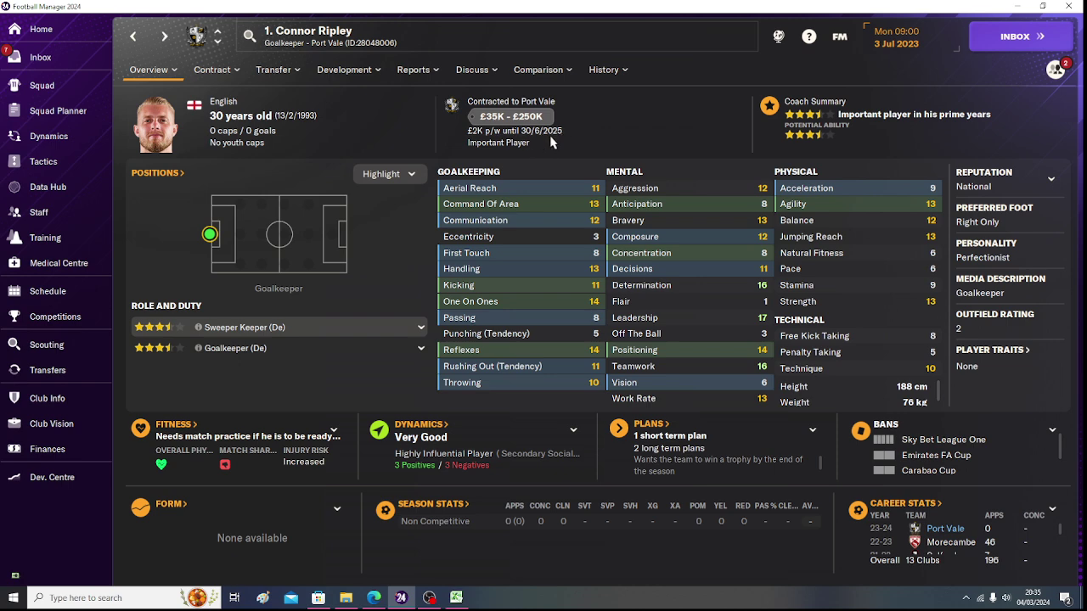
left_click(457, 597)
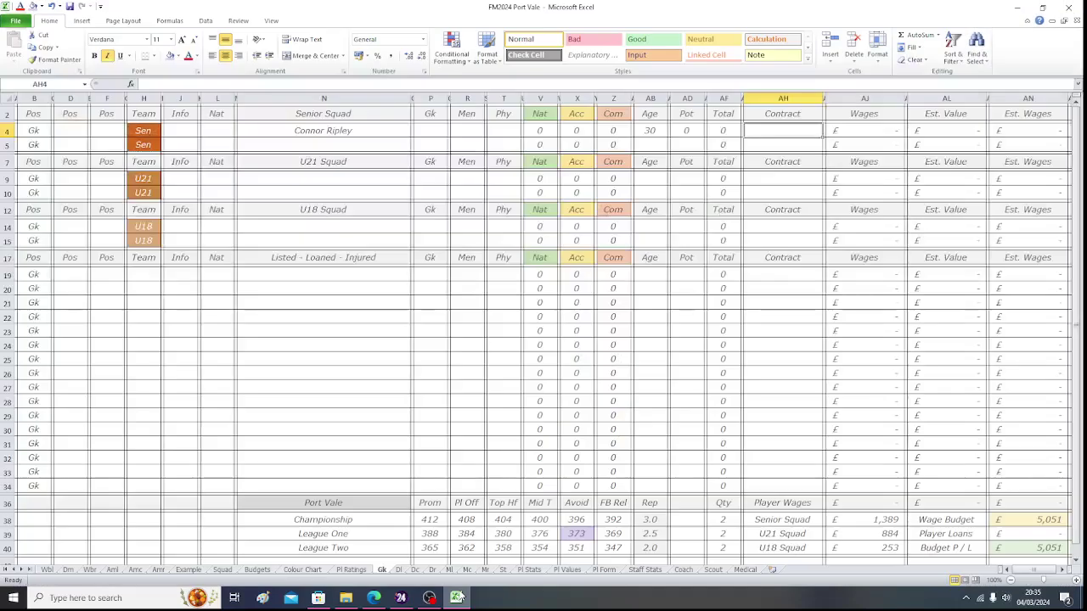
type("30.0")
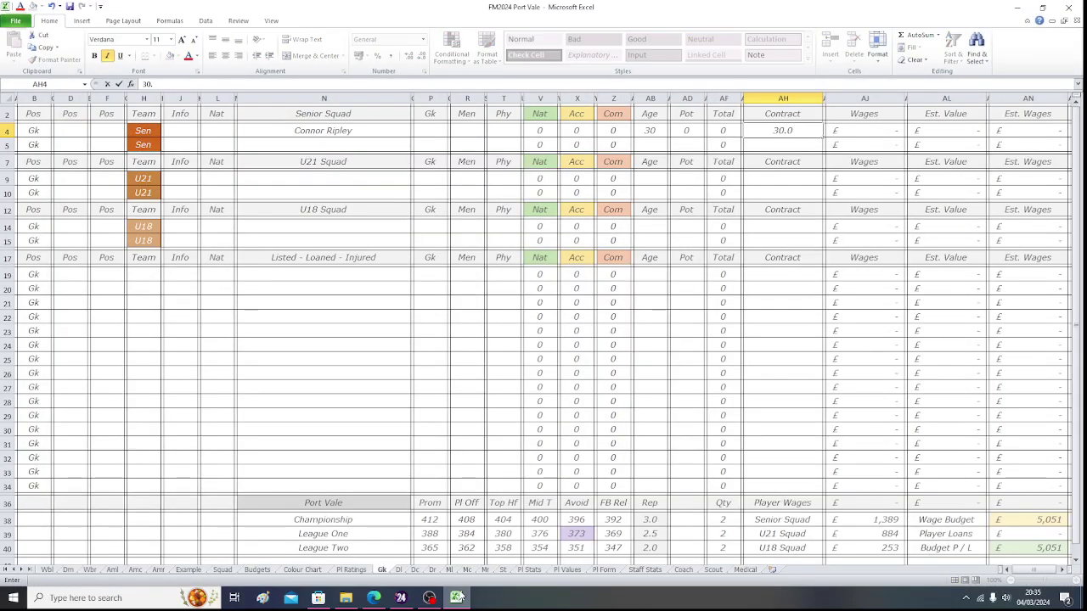
type("6.2025")
key("Tab")
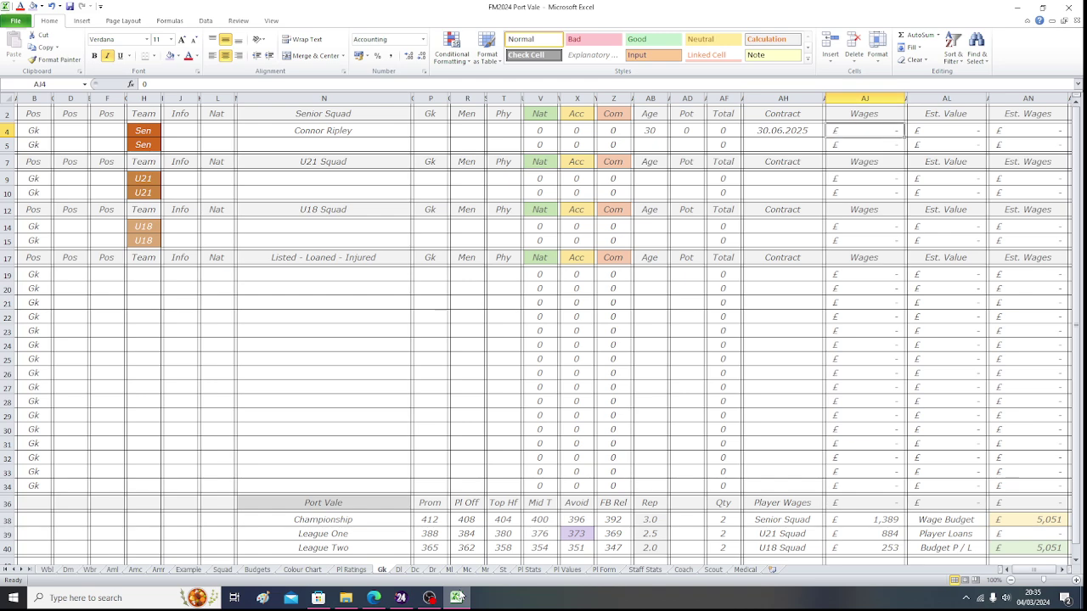
- Look up the goalkeeper's weekly wage in Football Manager and enter 2000 in the Wages cell AJ4
left_click(459, 597)
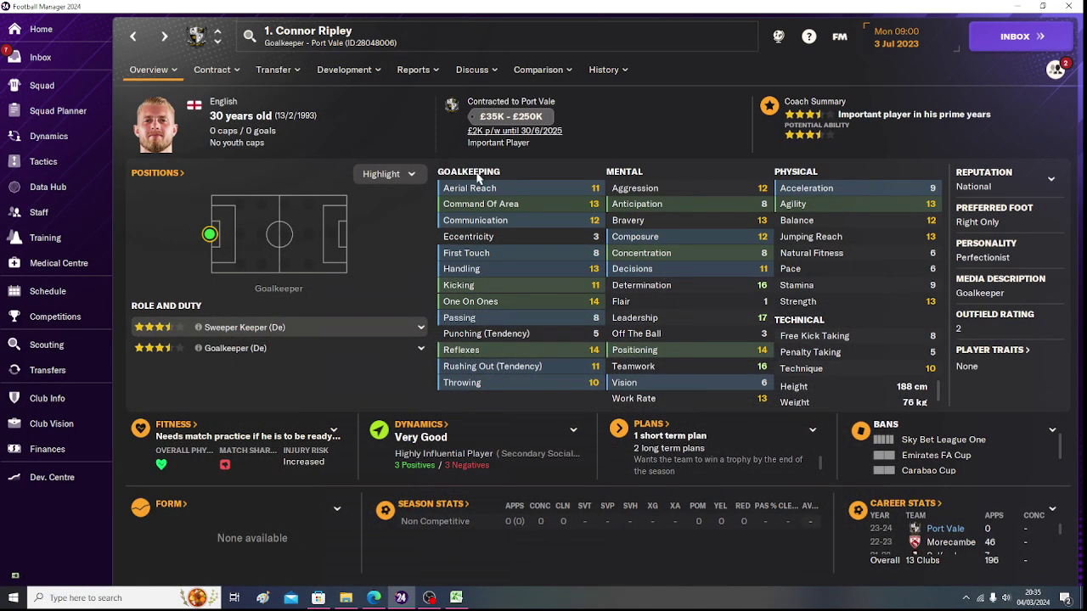
left_click(457, 598)
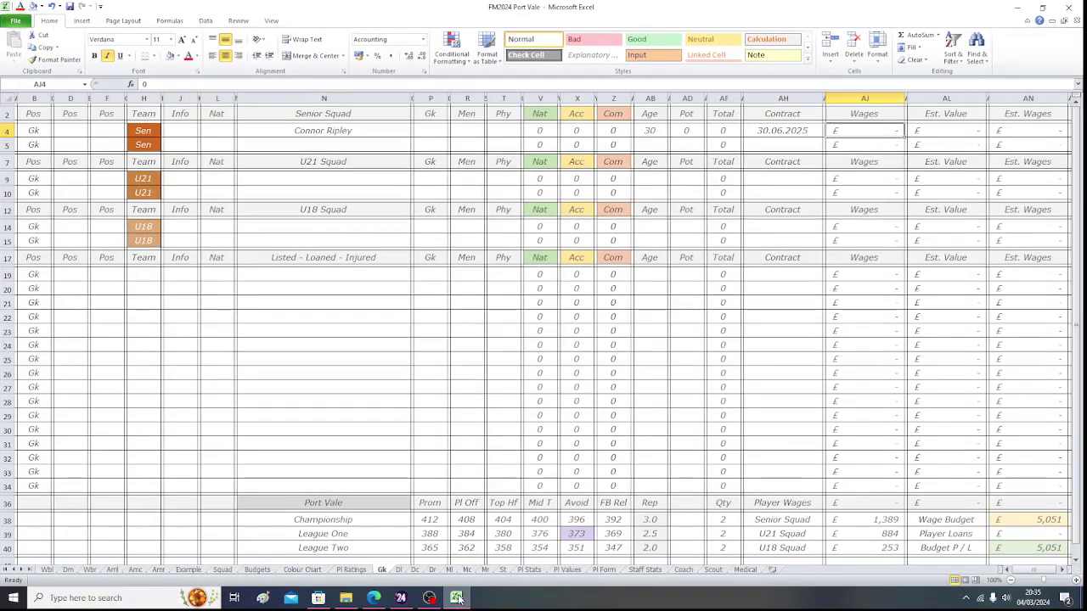
type("2000")
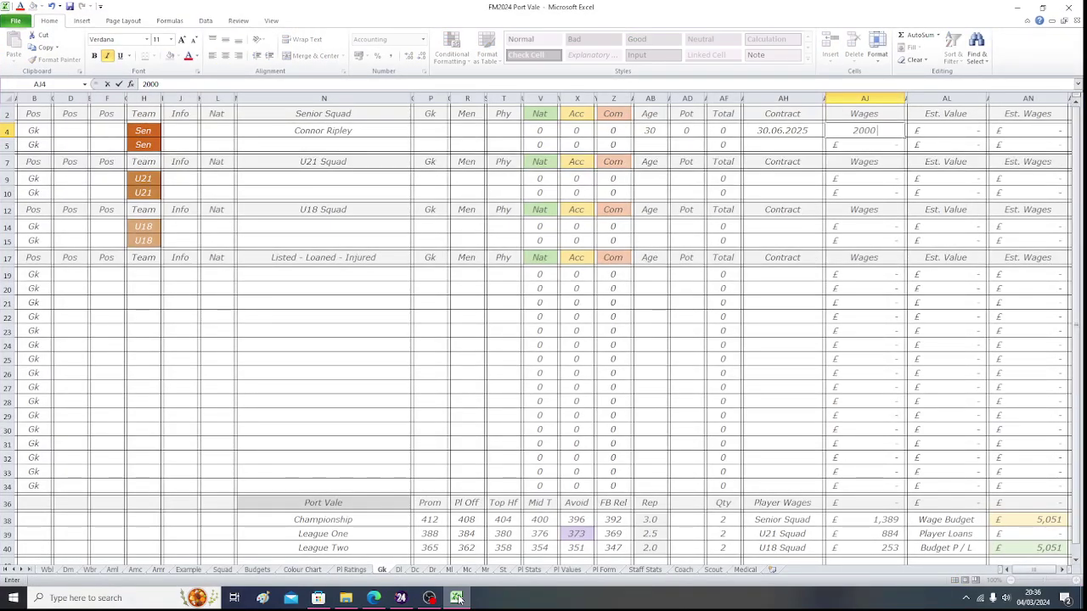
key("Return")
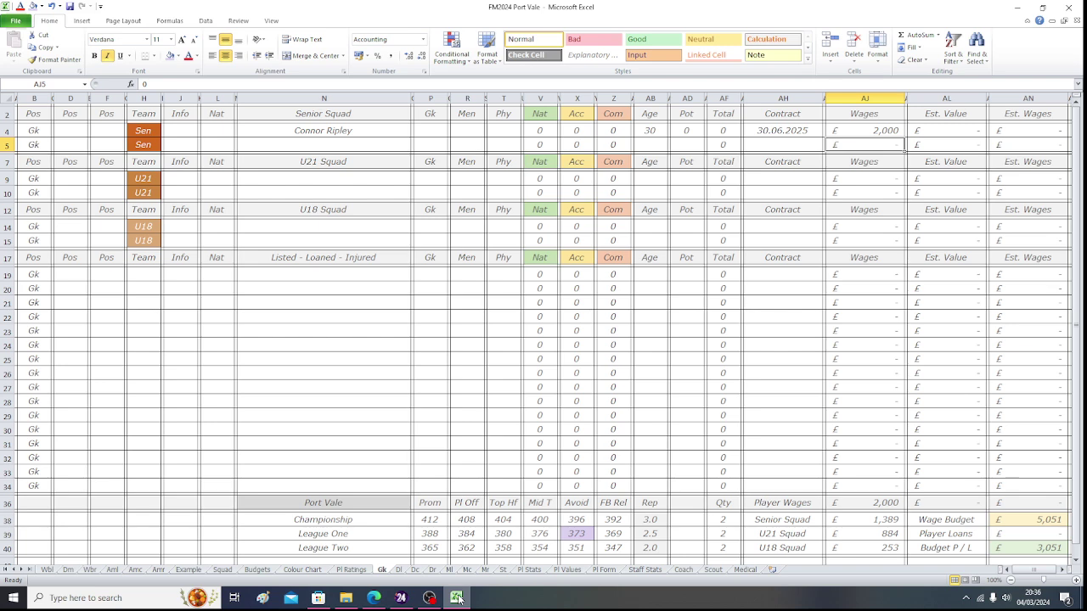
- Check the goalkeeper's nationality in Football Manager and enter Eng in the Nat cell L4
key("Up")
key("Left")
key("Left")
key("Left")
key("Left")
key("Left")
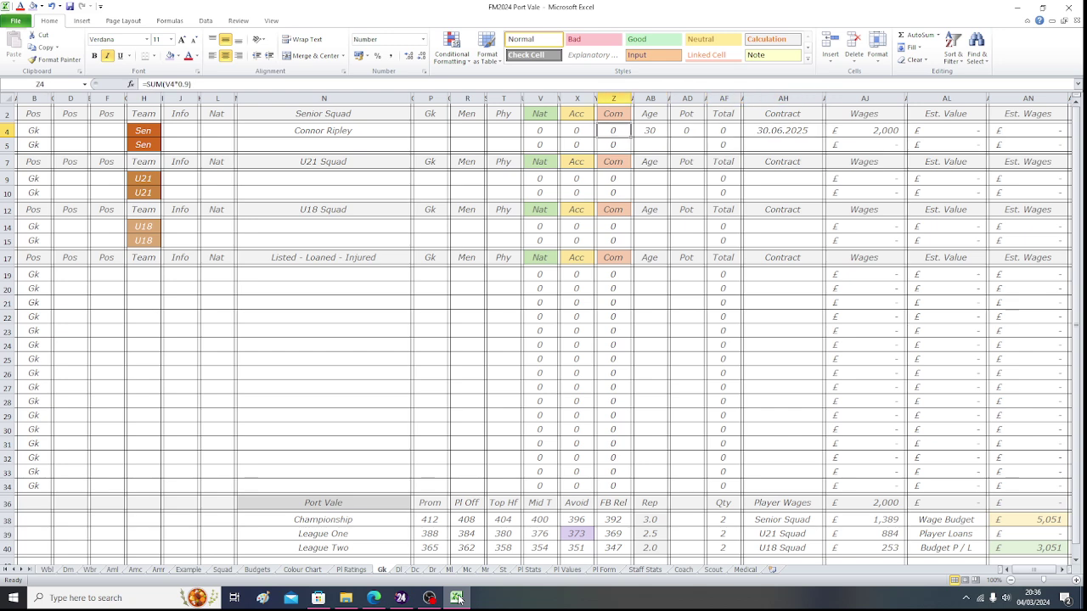
key("Left")
key("Left")
key("Left")
key("Left")
key("Left")
key("Left")
key("Left")
key("Left")
key("Left")
key("Left")
key("Left")
key("Left")
key("Left")
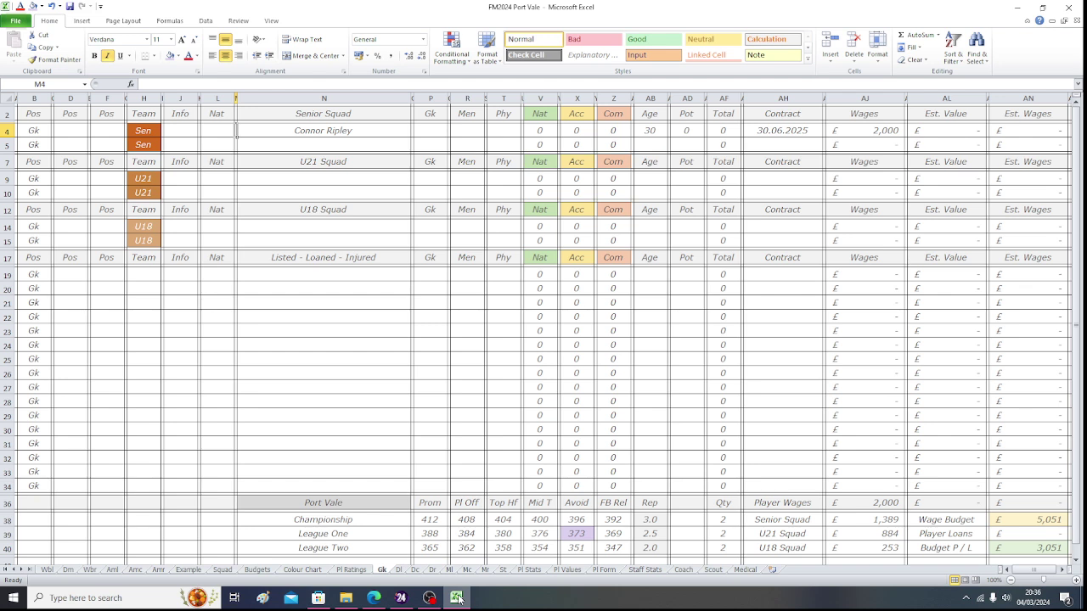
key("Left")
left_click(457, 597)
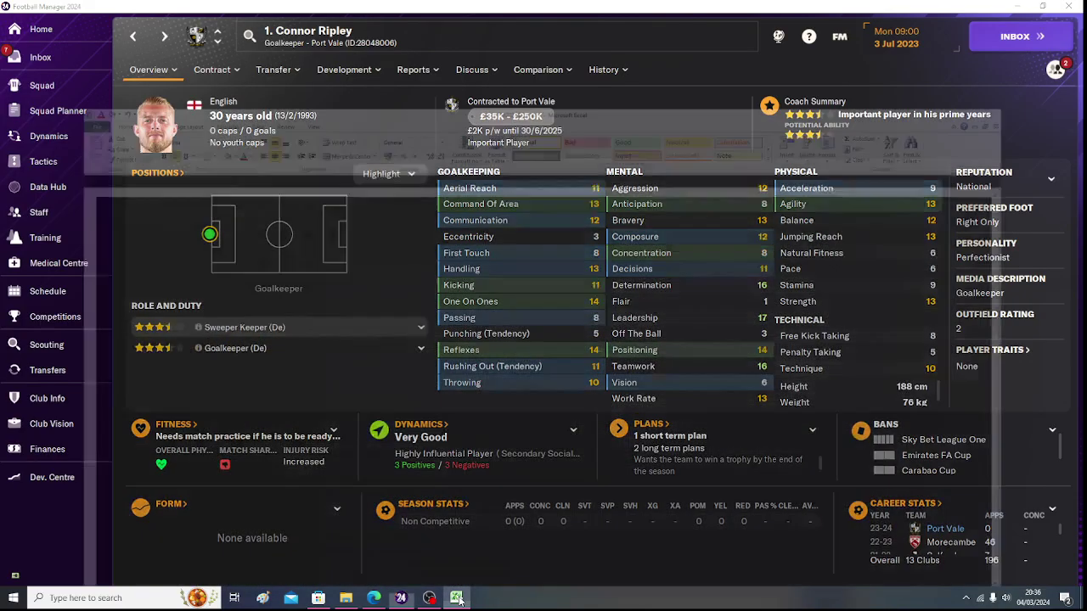
left_click(457, 598)
type("Eng")
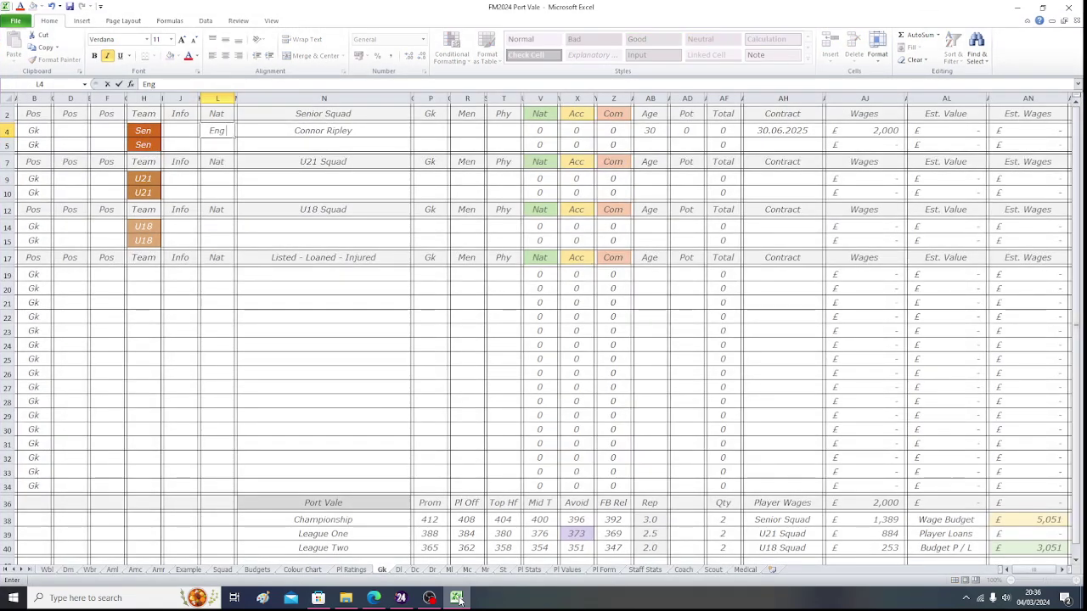
- Check the goalkeeper's position rating in Football Manager and shade the Gk cell B4 with the light green Natural fill colour
key("Left")
key("Left")
key("Left")
key("Left")
key("Left")
key("Left")
key("Left")
key("Left")
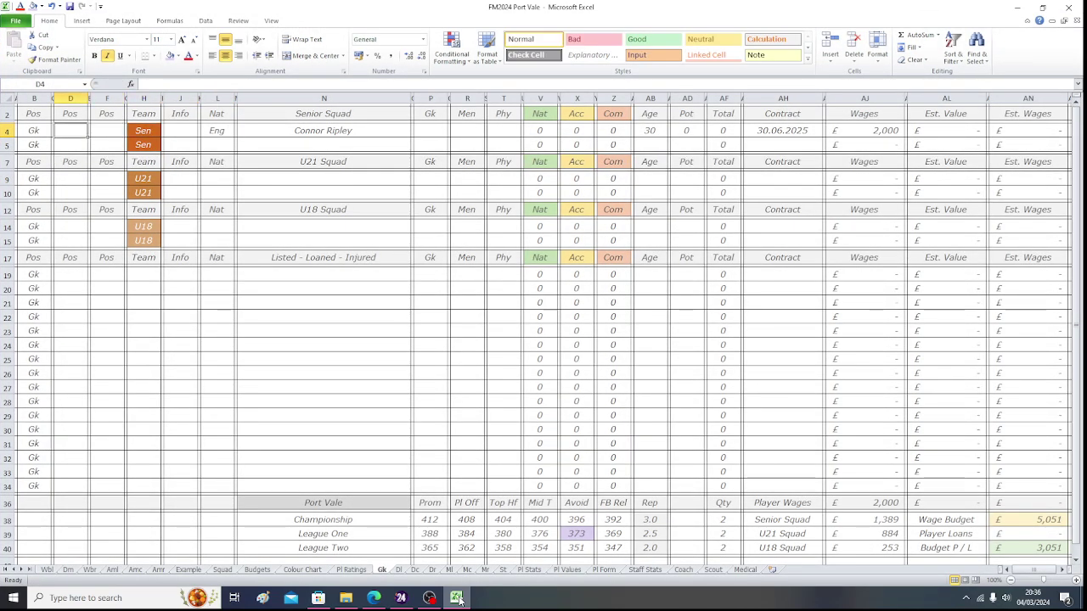
left_click(457, 599)
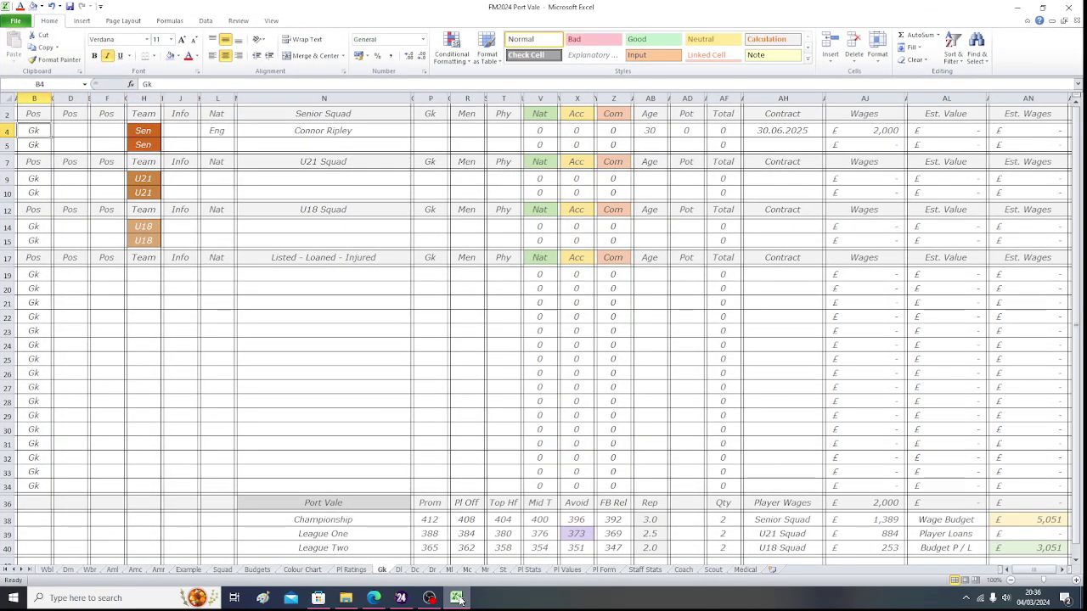
mouse_move(212, 245)
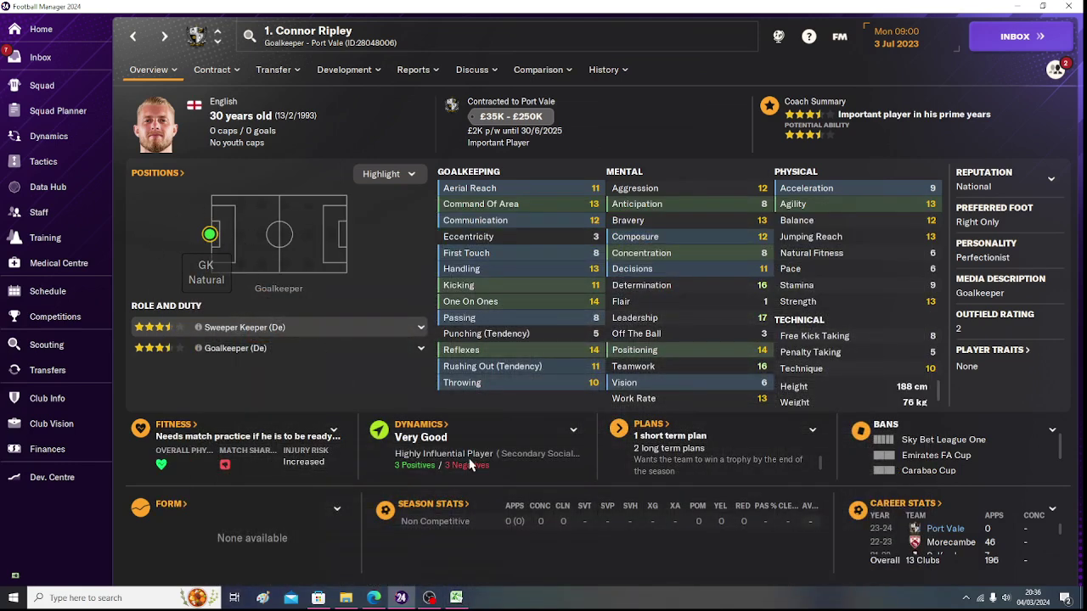
left_click(456, 599)
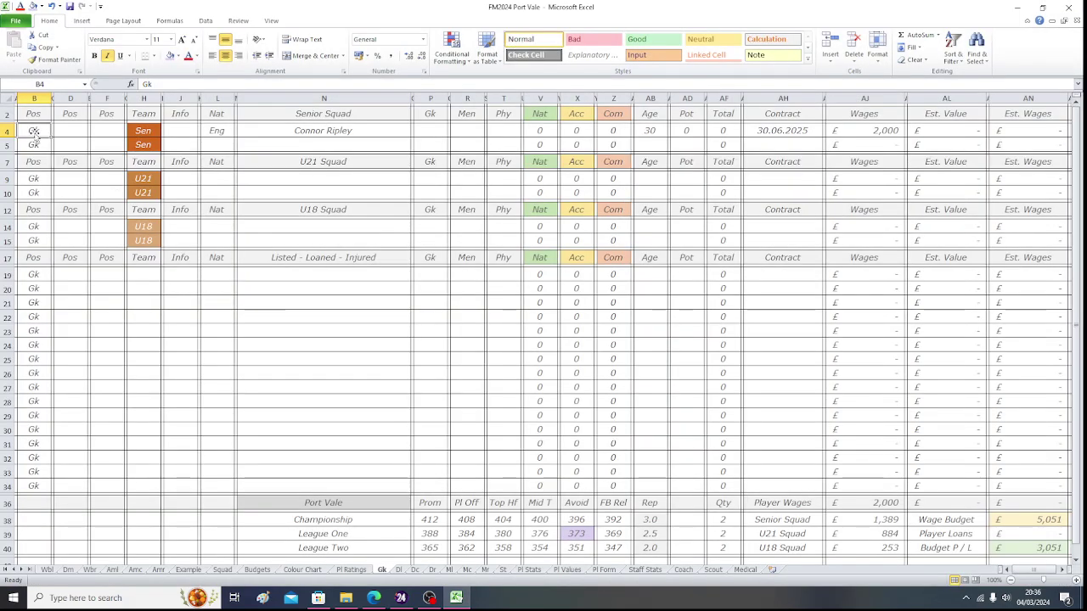
left_click(179, 57)
left_click(258, 93)
- Apply the same light green fill to the senior goalkeeper's Nat rating cell V4
key("Right")
key("Right")
key("Right")
key("Right")
key("Right")
key("Right")
key("Right")
key("Right")
key("Right")
key("Right")
key("Right")
key("Right")
key("Right")
key("Right")
key("Right")
key("Right")
key("Right")
key("Right")
key("Right")
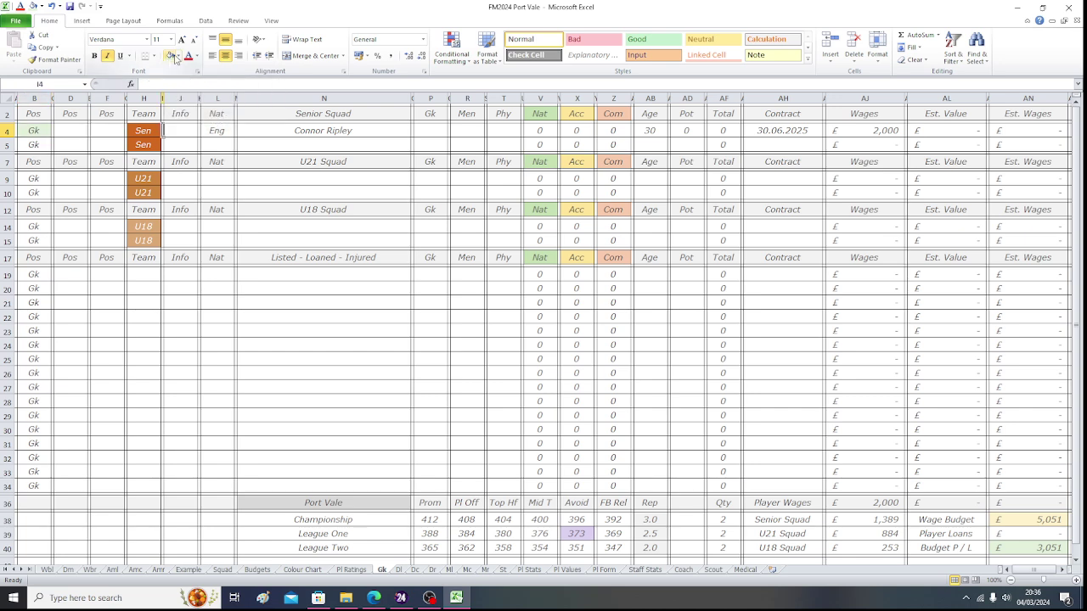
key("Right")
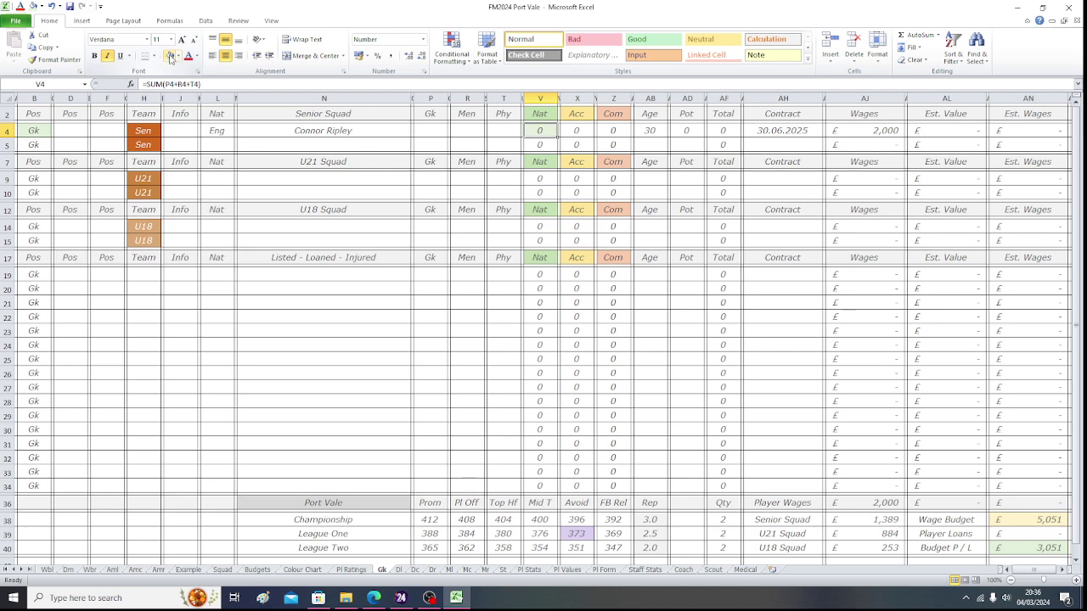
- Add up the goalkeeping attributes in the Football Manager profile and enter 133 in the Gk cell P4
left_click(426, 132)
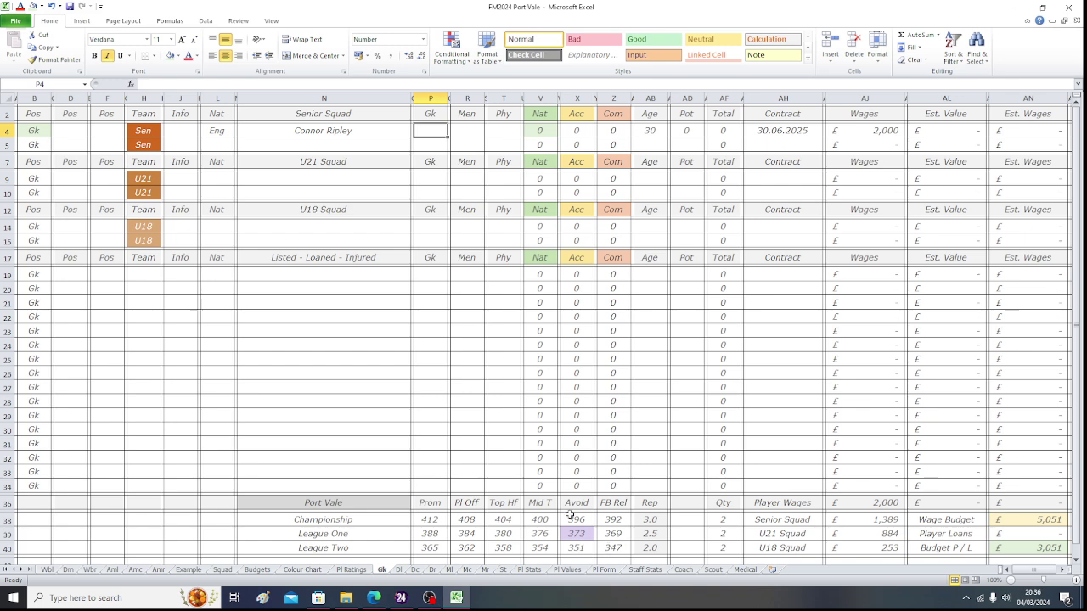
left_click(466, 601)
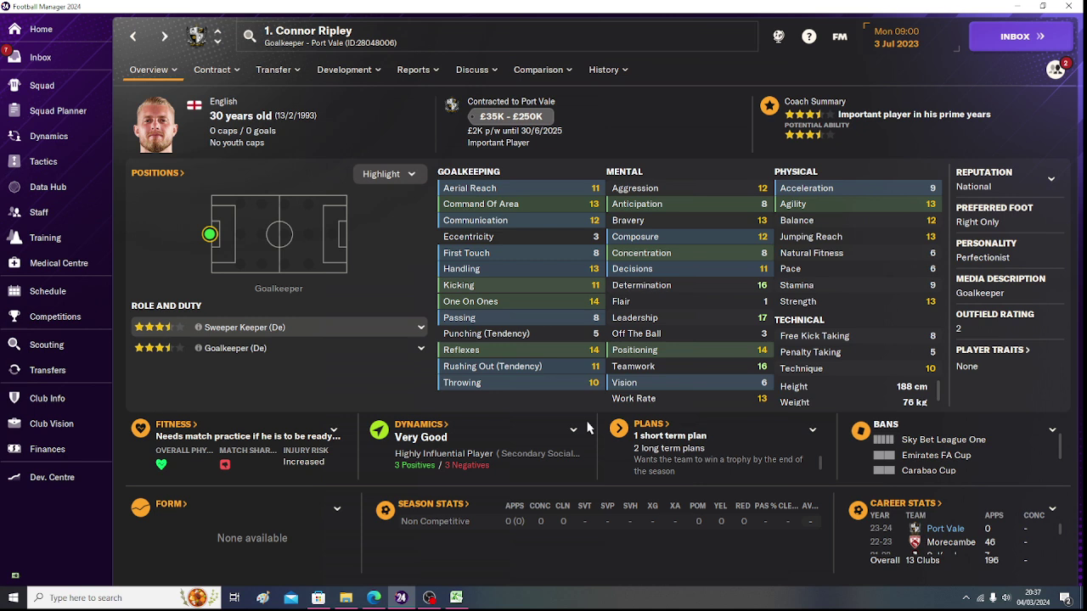
left_click(455, 597)
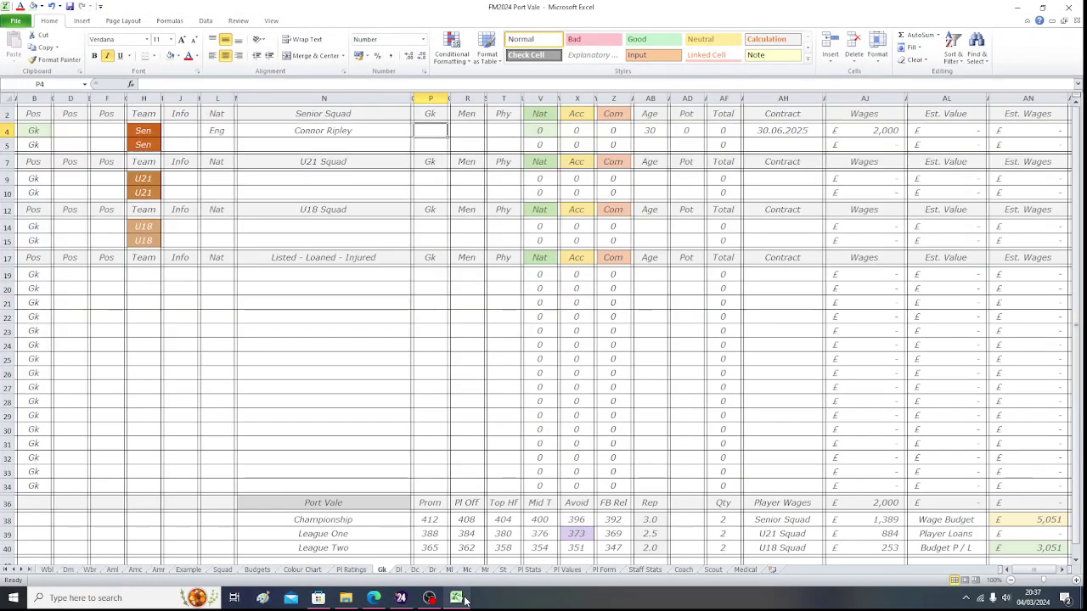
type("133")
key("Tab")
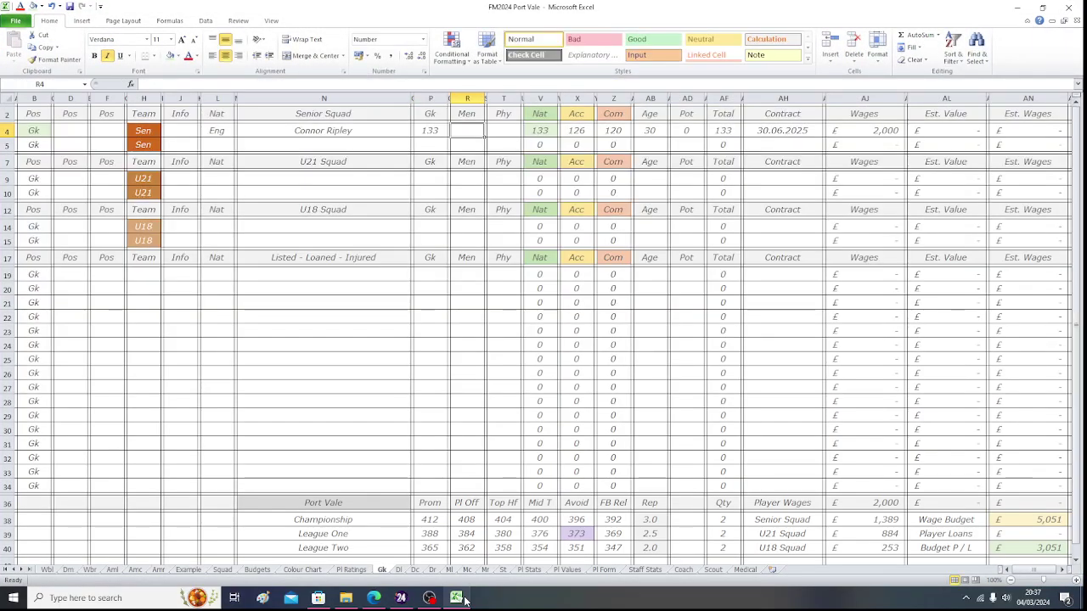
- Total the mental and physical attributes from the Football Manager profile and enter 150 as Men in R4 and 81 as Phy in T4
left_click(463, 601)
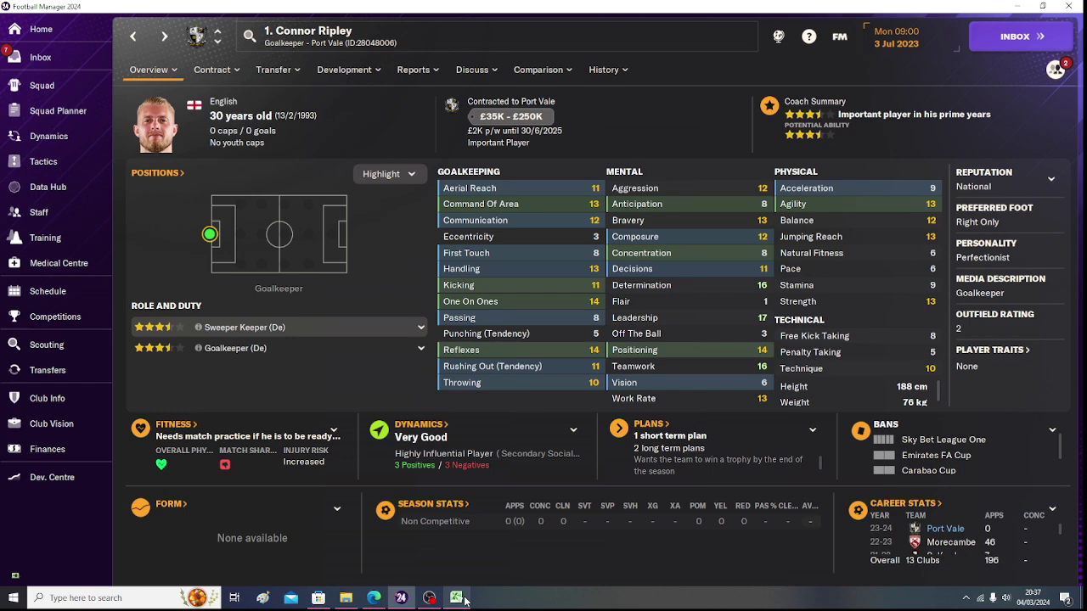
left_click(463, 599)
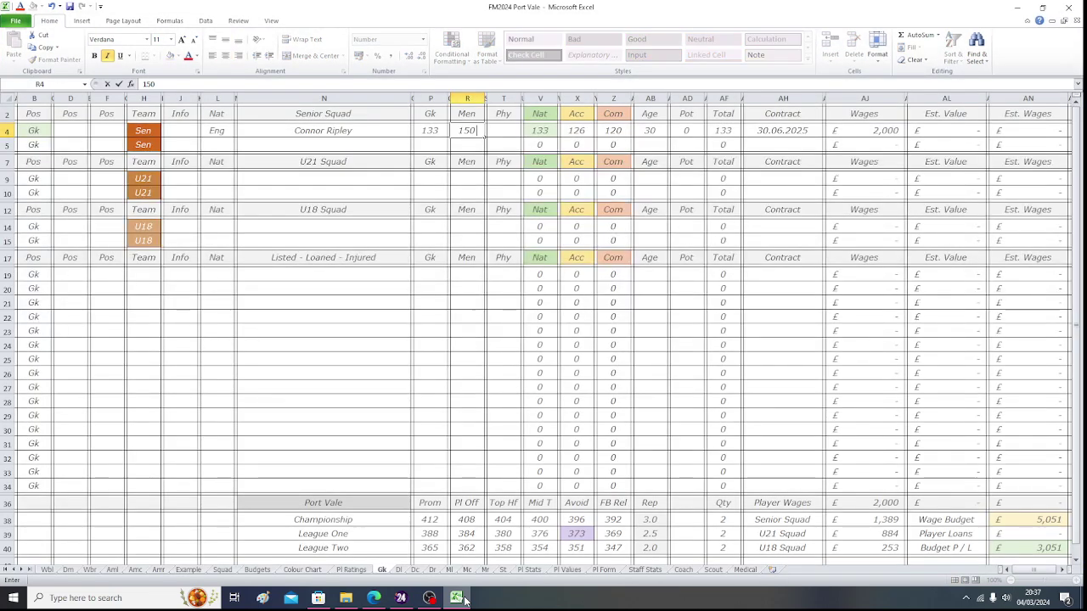
left_click(463, 600)
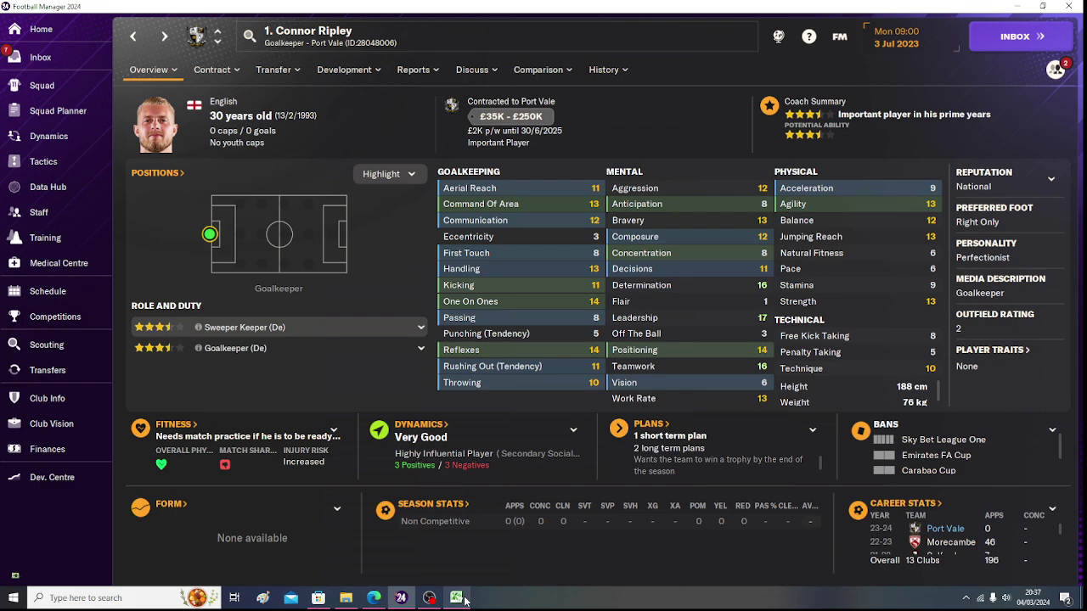
left_click(463, 600)
key("Tab")
type("81")
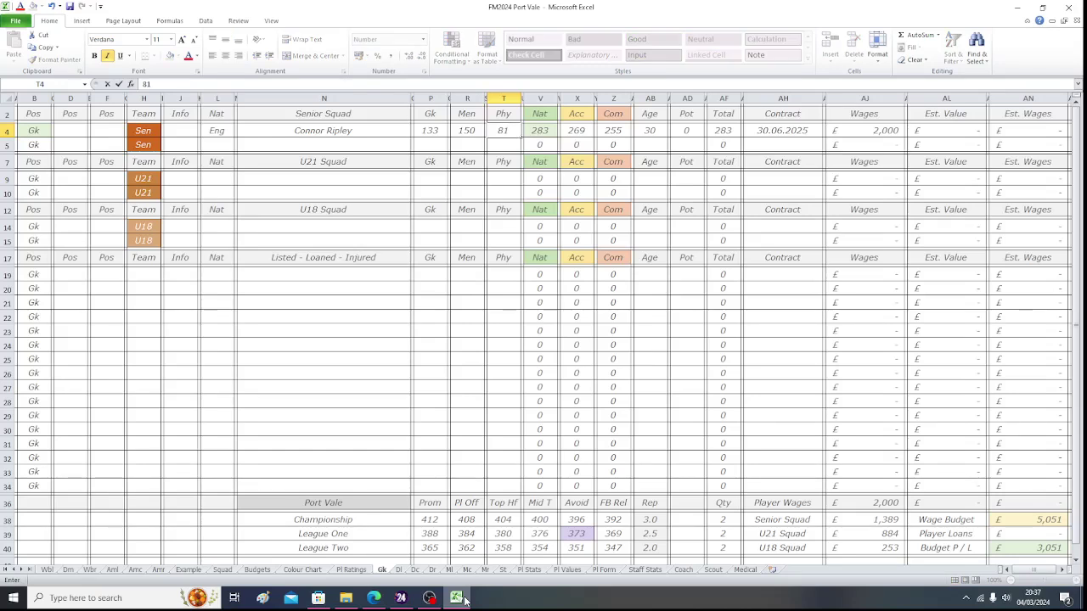
key("Tab")
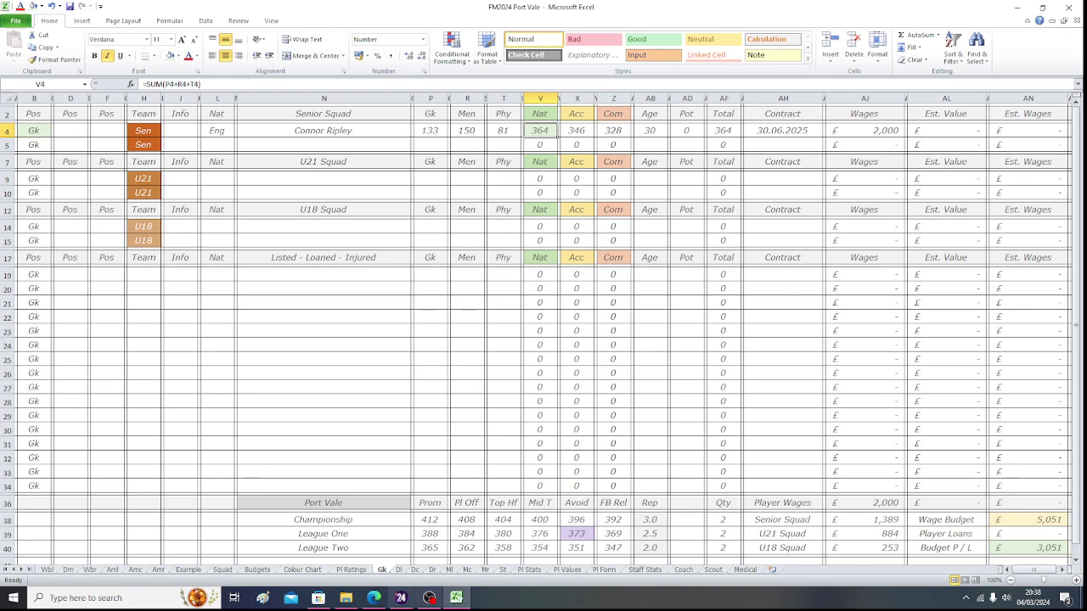
- Examine the Port Vale rating thresholds for League Two and League One, from promotion to avoiding relegation
left_click(428, 544)
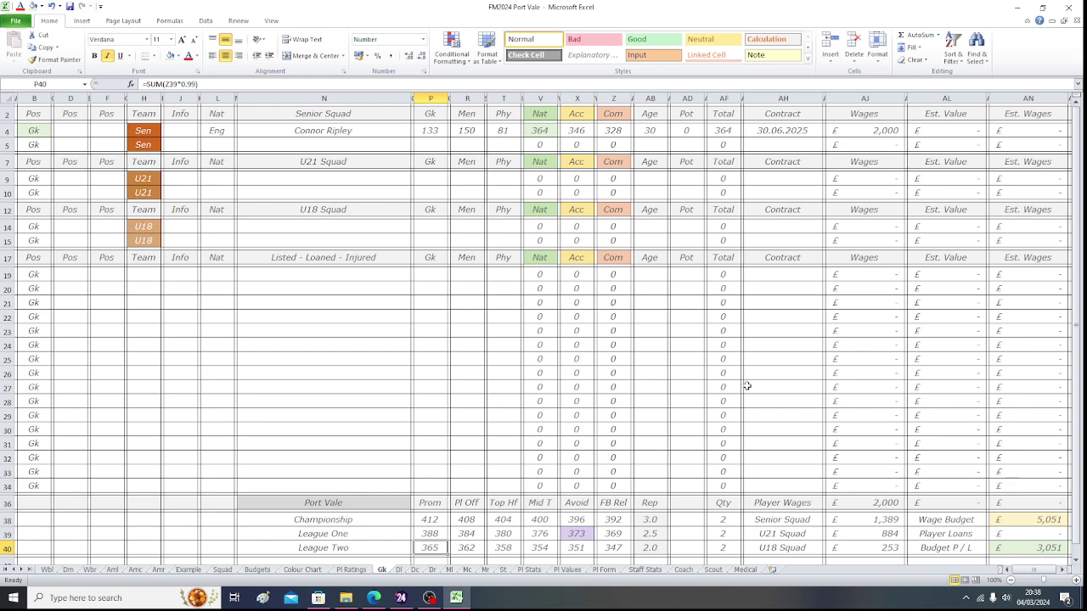
key("Up")
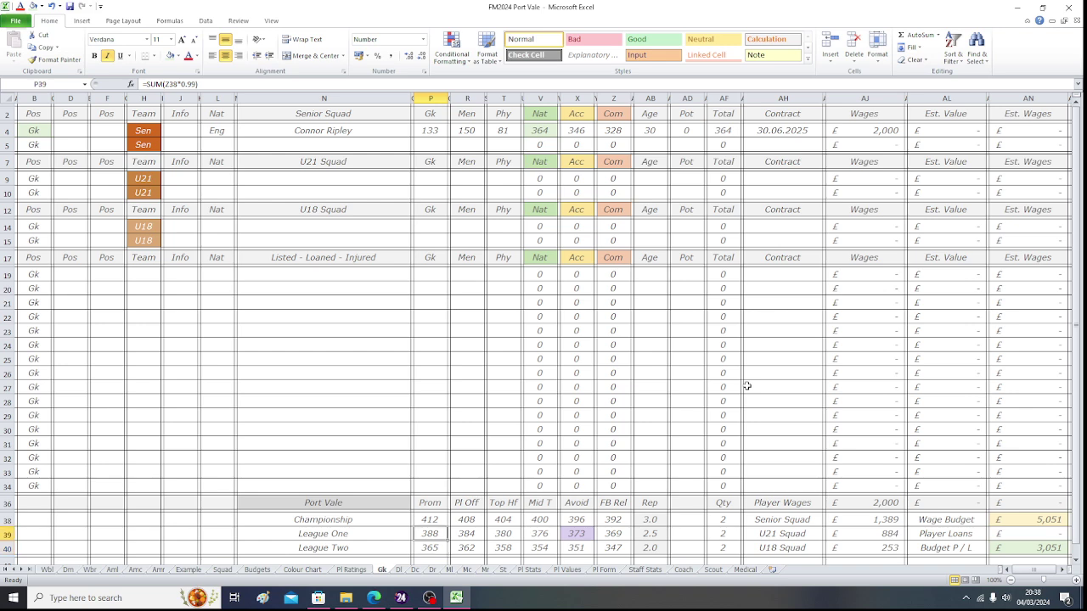
key("Right")
key("Right")
key("Right")
key("Right")
key("Right")
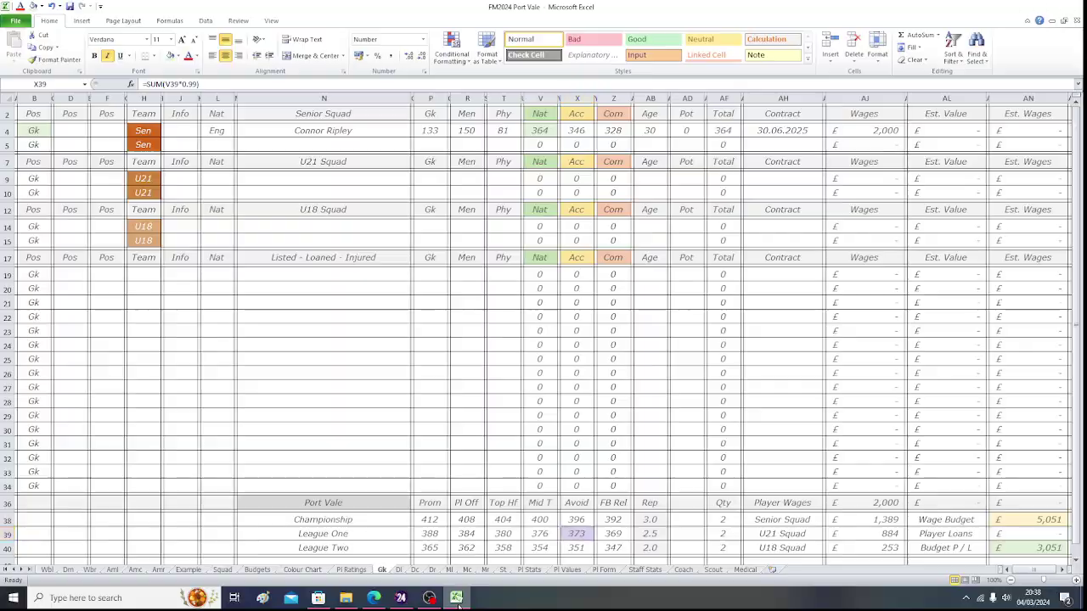
left_click(400, 598)
left_click(132, 38)
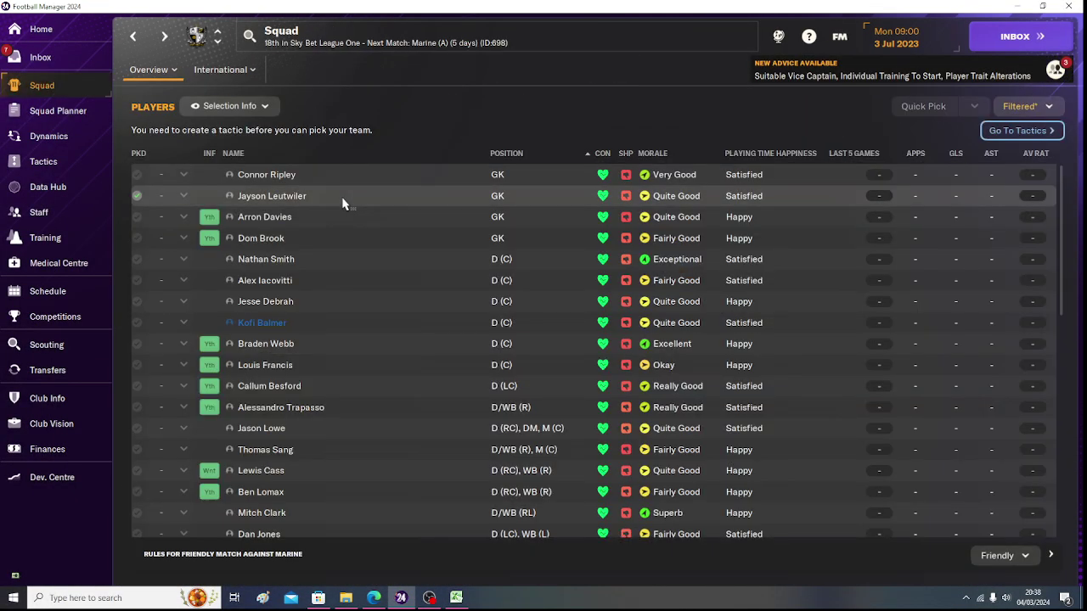
left_click(294, 204)
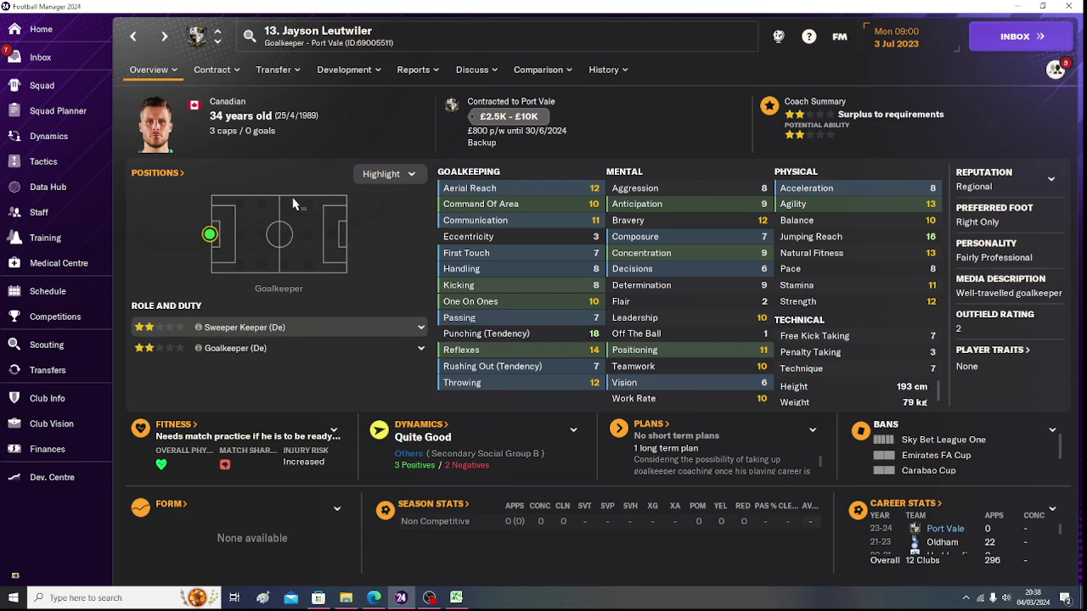
left_click(457, 598)
left_click(649, 144)
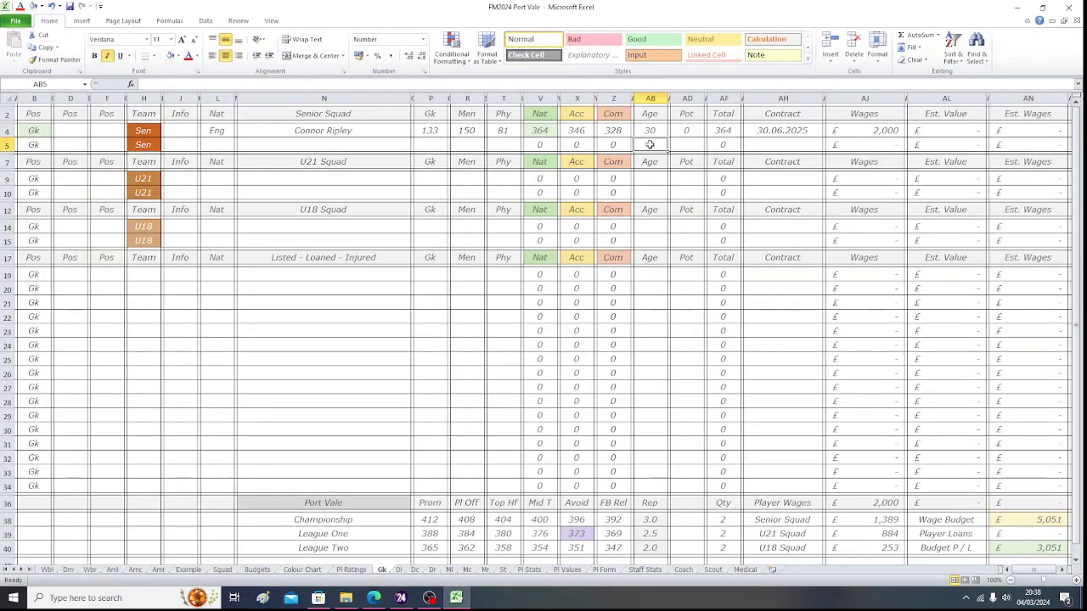
type("34")
key("Tab")
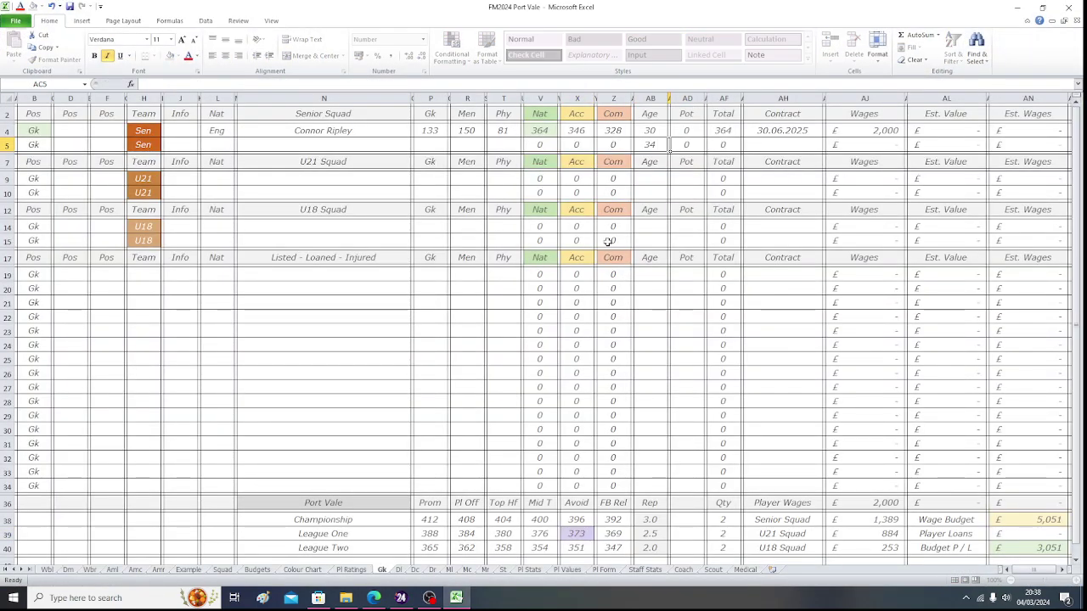
- Enter the name Jayson Leutwiler in the second Senior Squad row, checking the spelling against his Football Manager profile
key("Left")
key("Left")
key("Left")
key("Left")
key("Left")
key("Left")
key("Left")
key("Left")
key("Left")
key("Left")
key("Left")
key("Left")
key("Left")
key("Left")
key("Left")
key("Left")
key("Left")
key("Right")
key("Right")
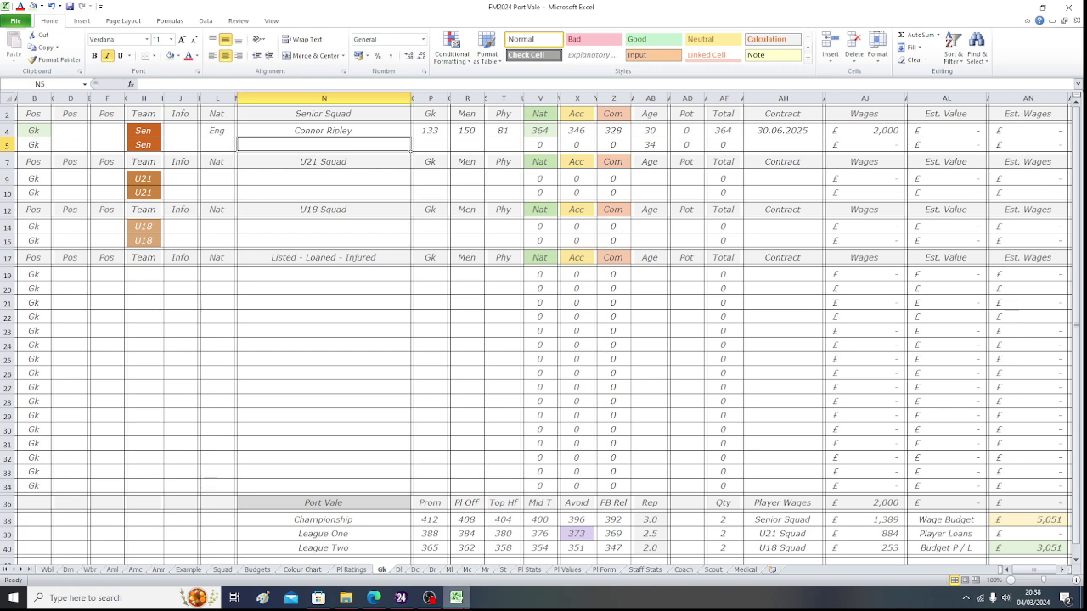
left_click(456, 597)
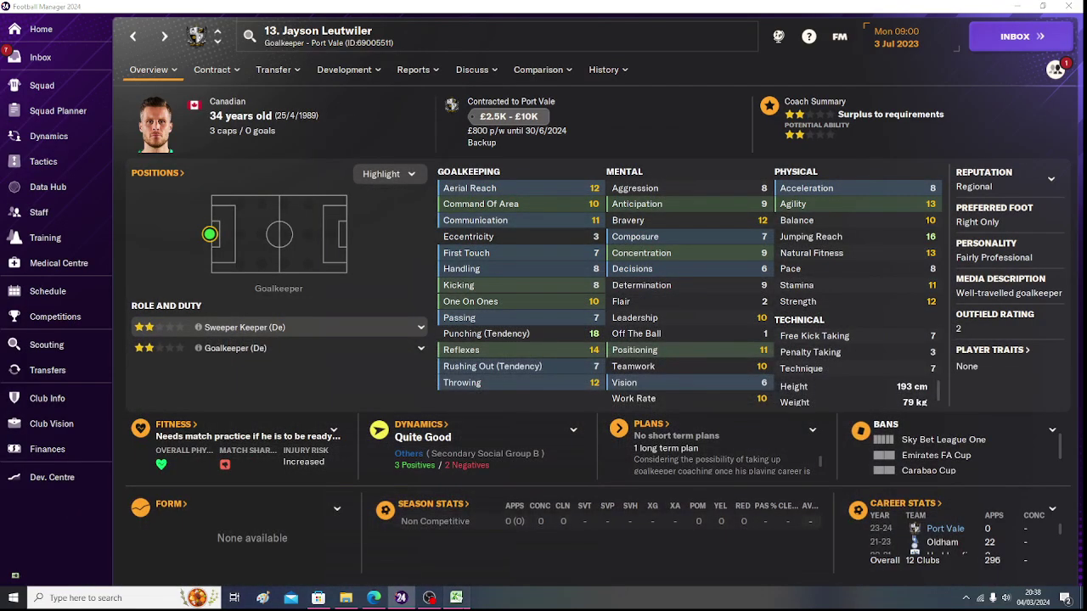
left_click(456, 597)
type("Jayson")
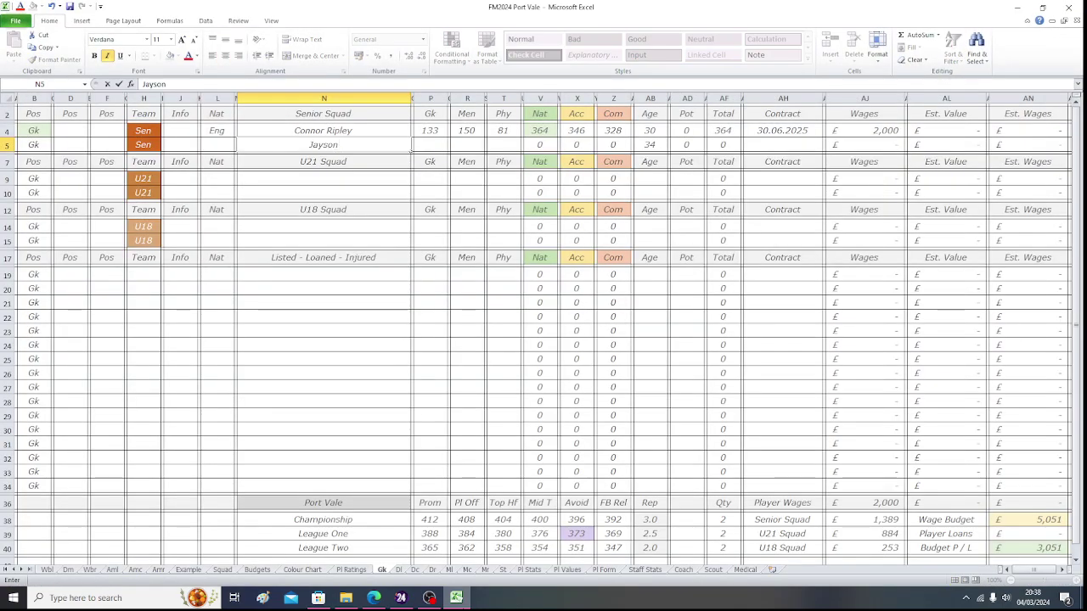
key("alt+Tab")
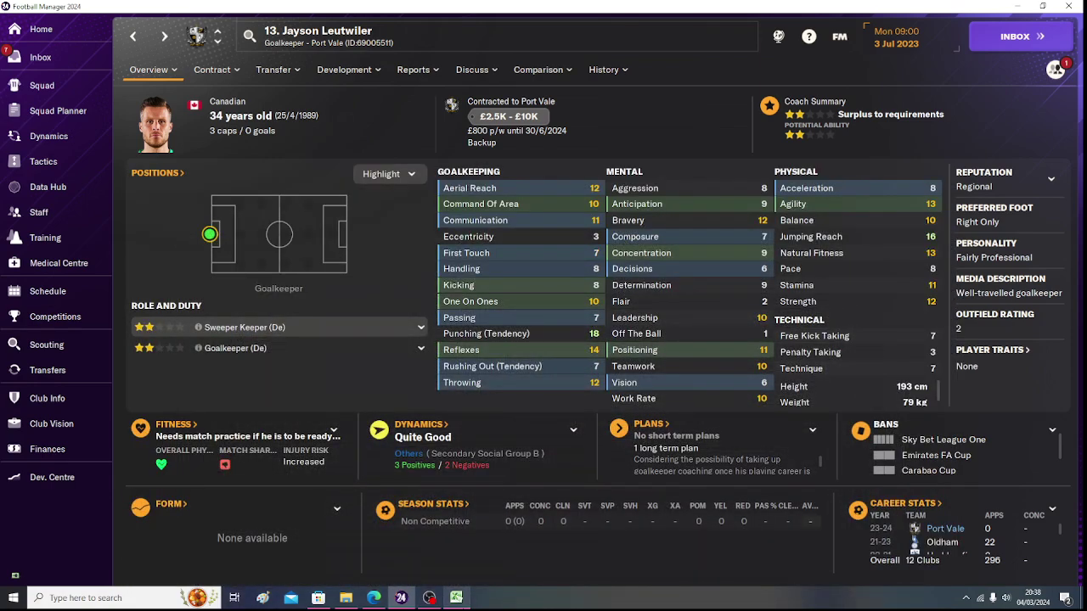
key("alt+Tab")
type("Le")
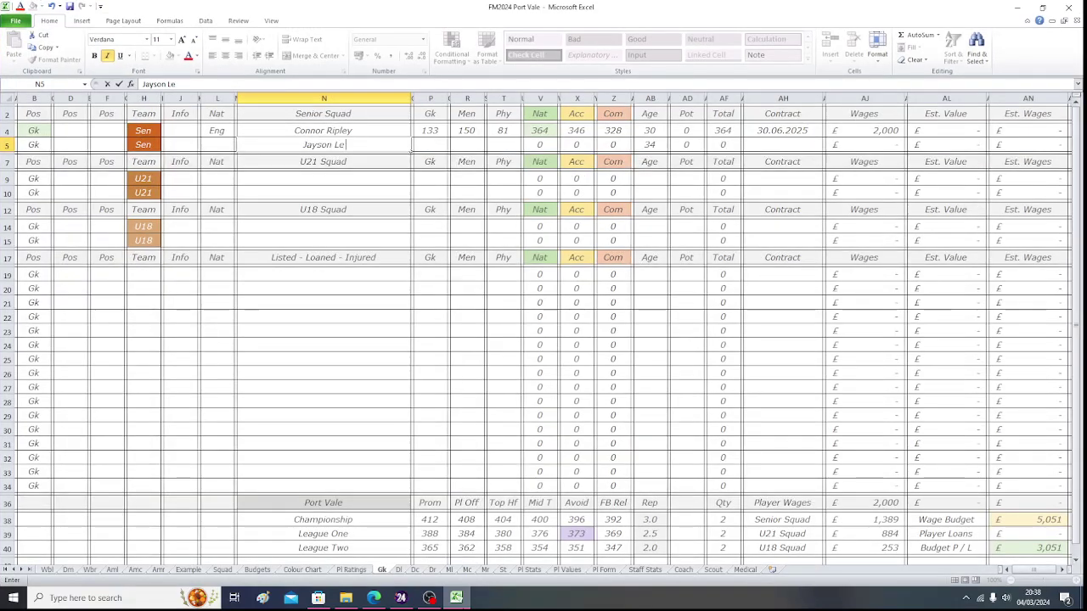
type("utwiler")
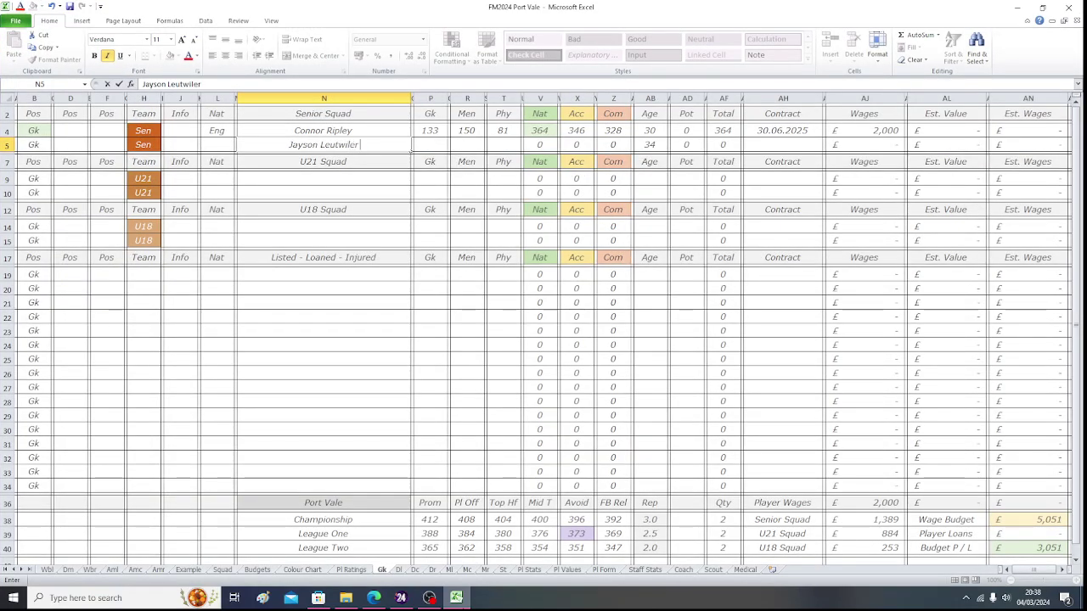
- Check Leutwiler's nationality in Football Manager and enter Can in his Nat cell in Excel
key("Left")
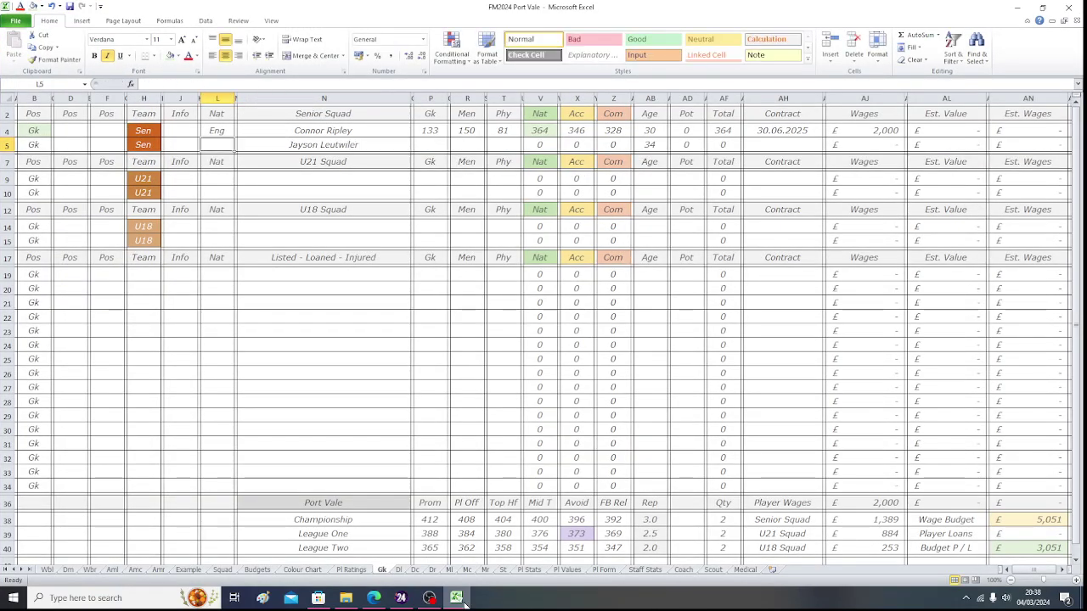
left_click(458, 599)
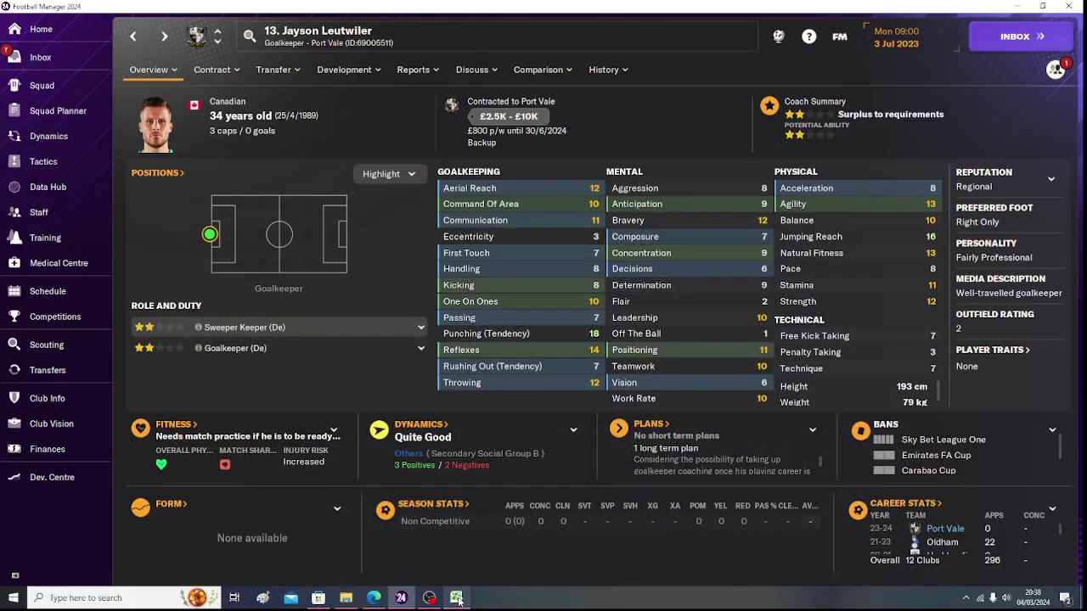
left_click(458, 599)
type("Can")
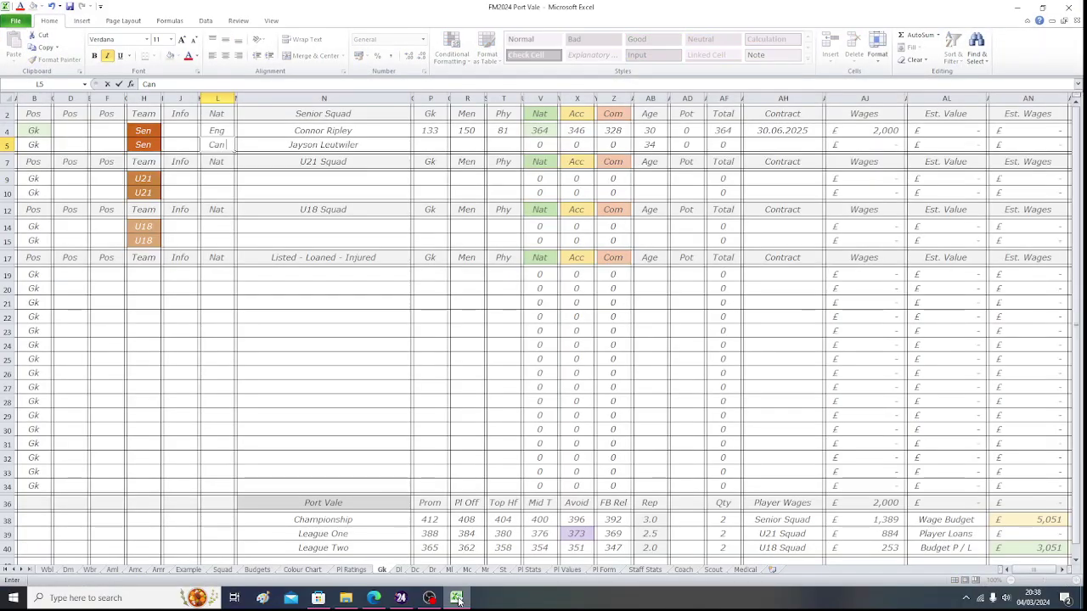
- Shade the Gk position cell in Leutwiler's row light green
key("Left")
key("Left")
key("Left")
key("Left")
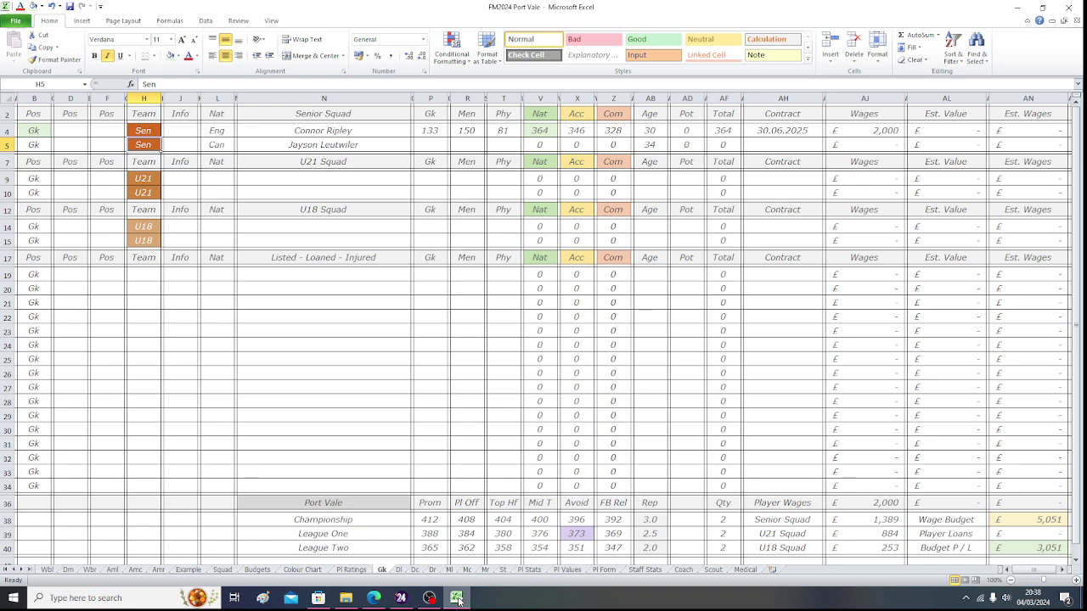
key("Left")
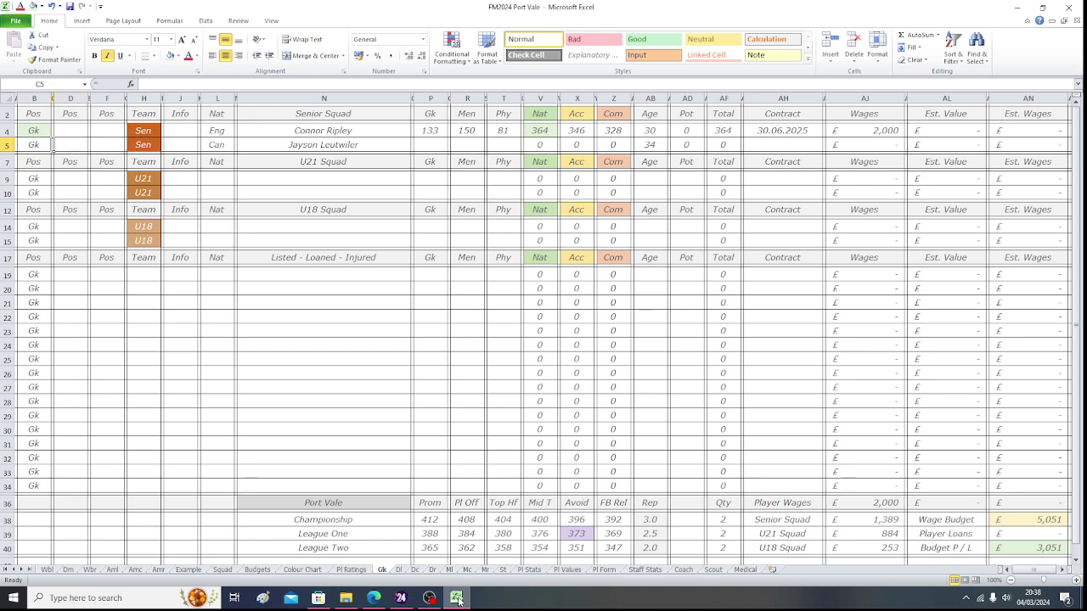
key("Left")
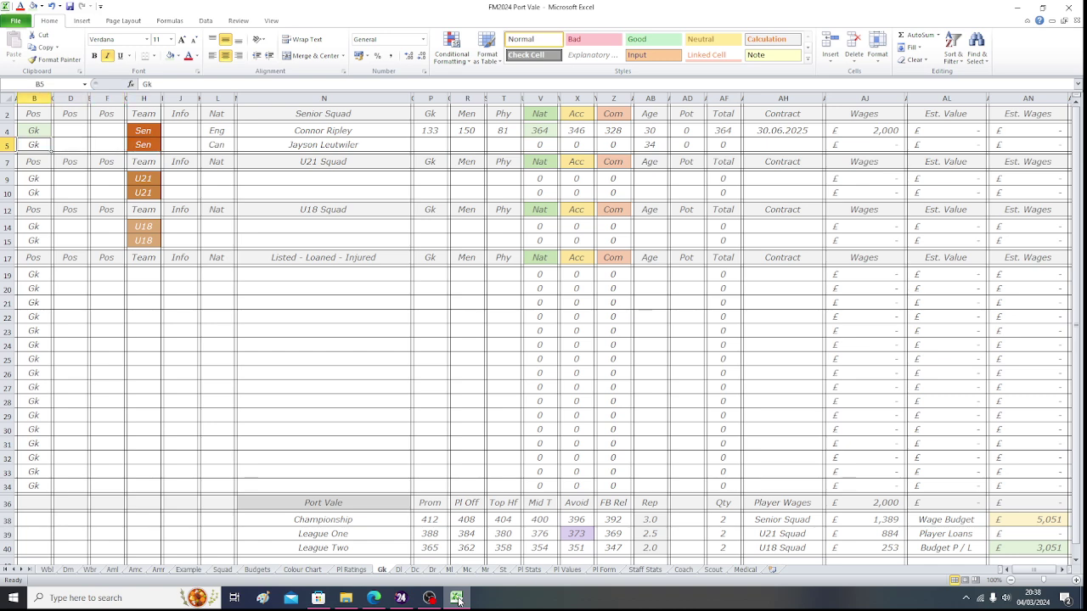
left_click(171, 56)
- Shade the Nat rating cell (V5) in Leutwiler's row light green
key("Right")
key("Right")
key("Right")
key("Right")
key("Right")
key("Right")
key("Right")
key("Right")
key("Right")
key("Right")
key("Right")
key("Right")
key("Right")
key("Right")
key("Right")
key("Right")
key("Right")
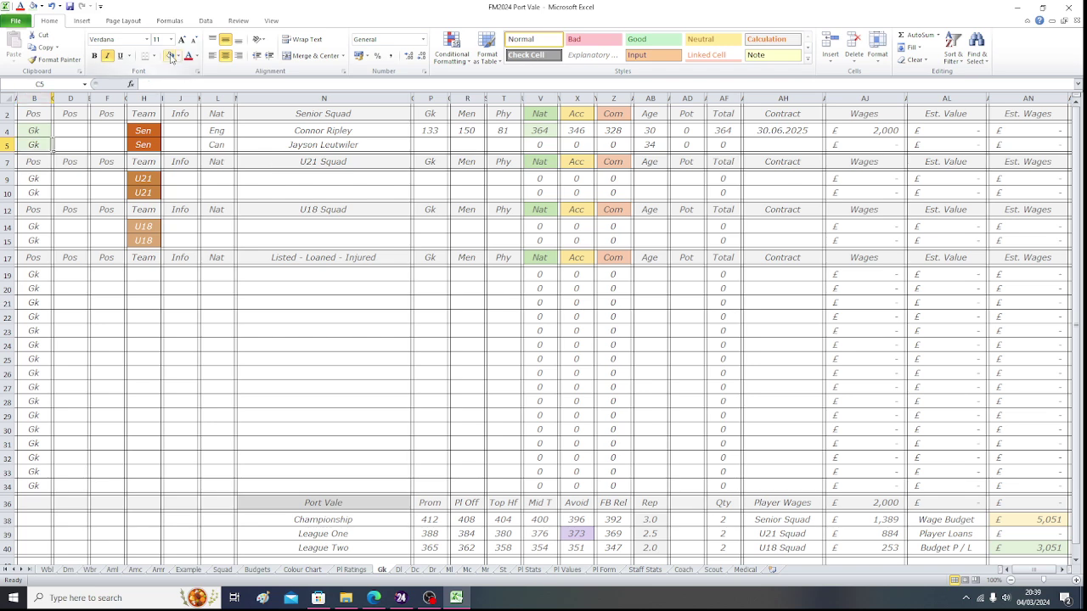
key("Right")
key("Right")
key("Right")
left_click(171, 56)
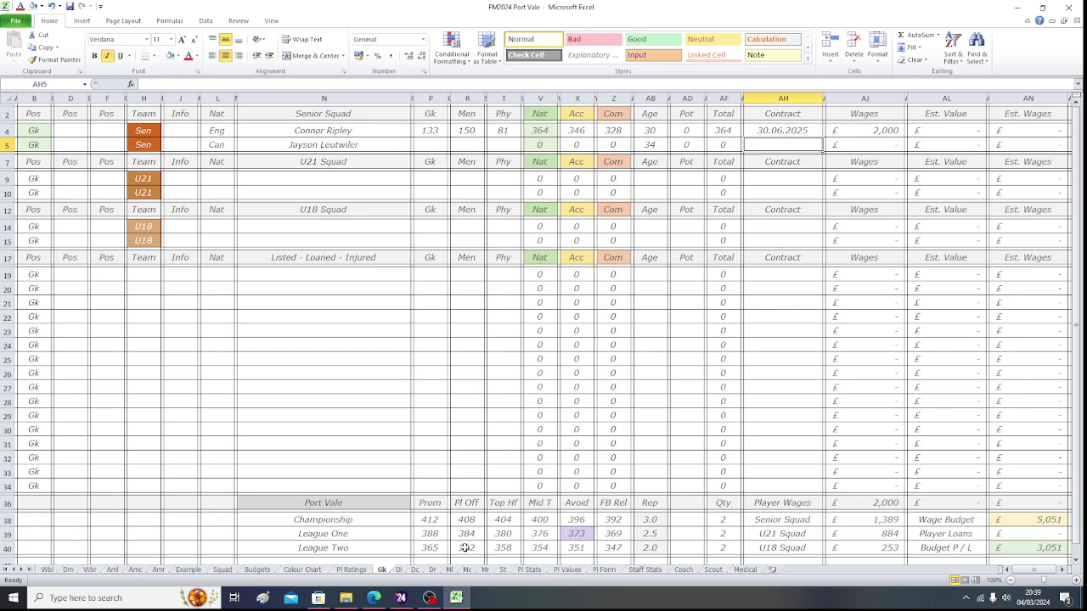
- Look up Leutwiler's contract in Football Manager and enter the Contract date 30.06.2024 and Wages of 800 in Excel
left_click(461, 601)
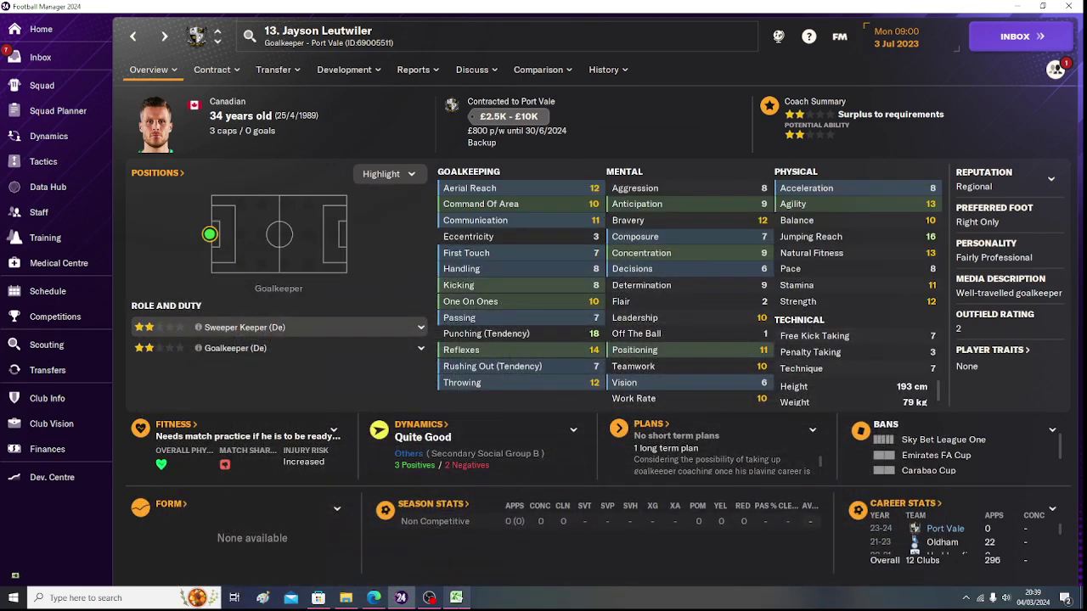
left_click(455, 598)
type("30.")
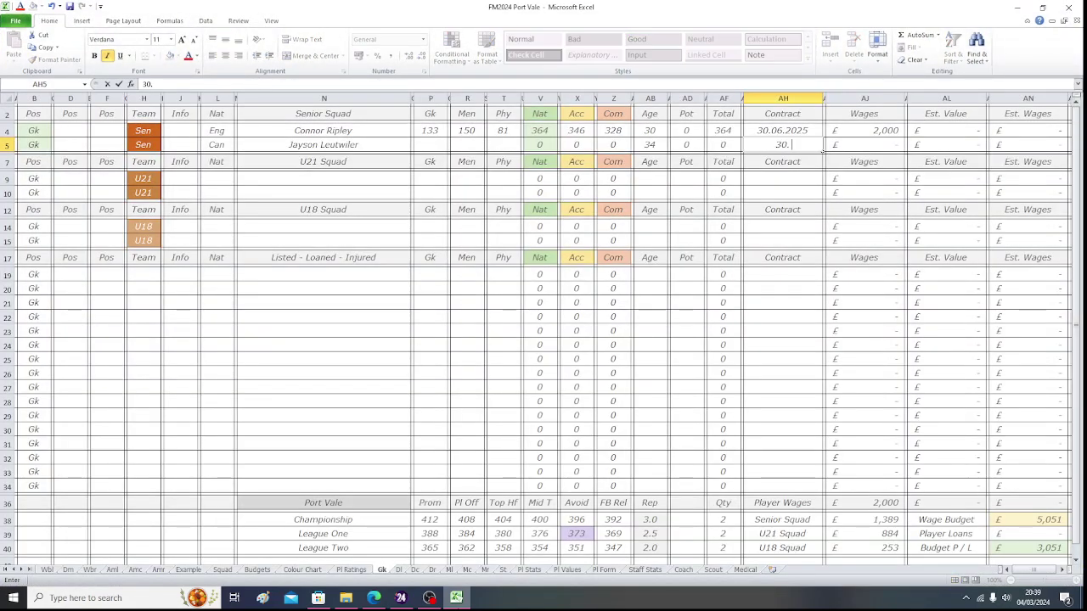
type("06.2024")
key("Tab")
key("alt+Tab")
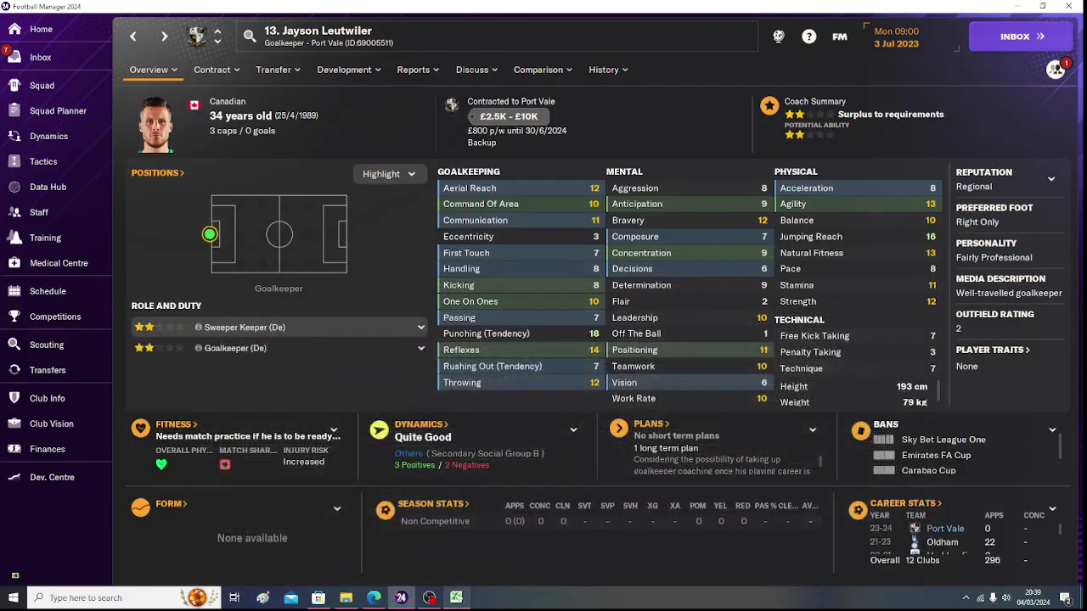
key("alt+Tab")
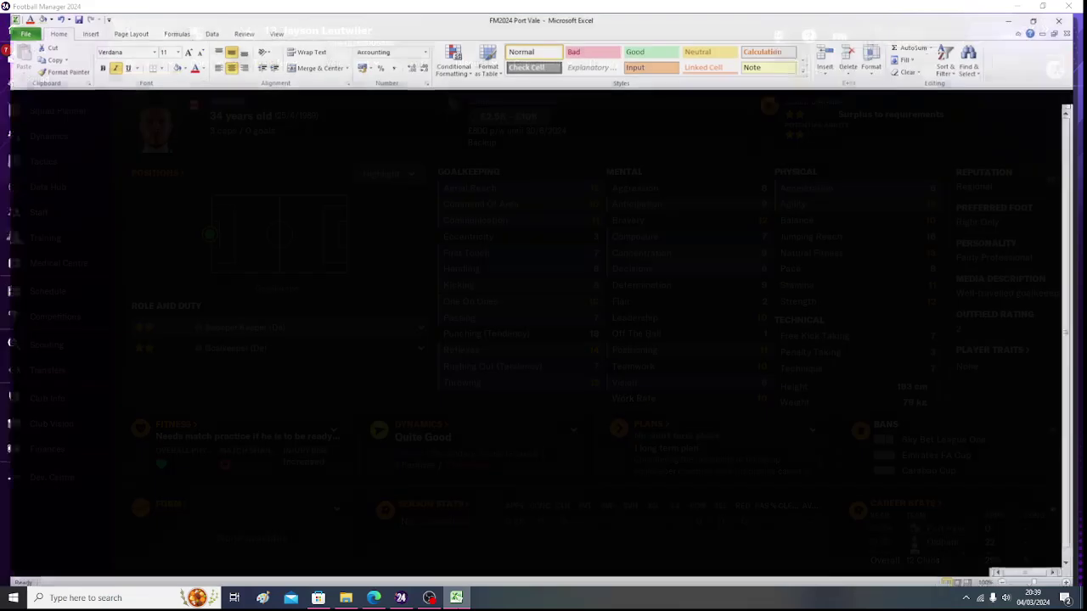
type("800")
key("Return")
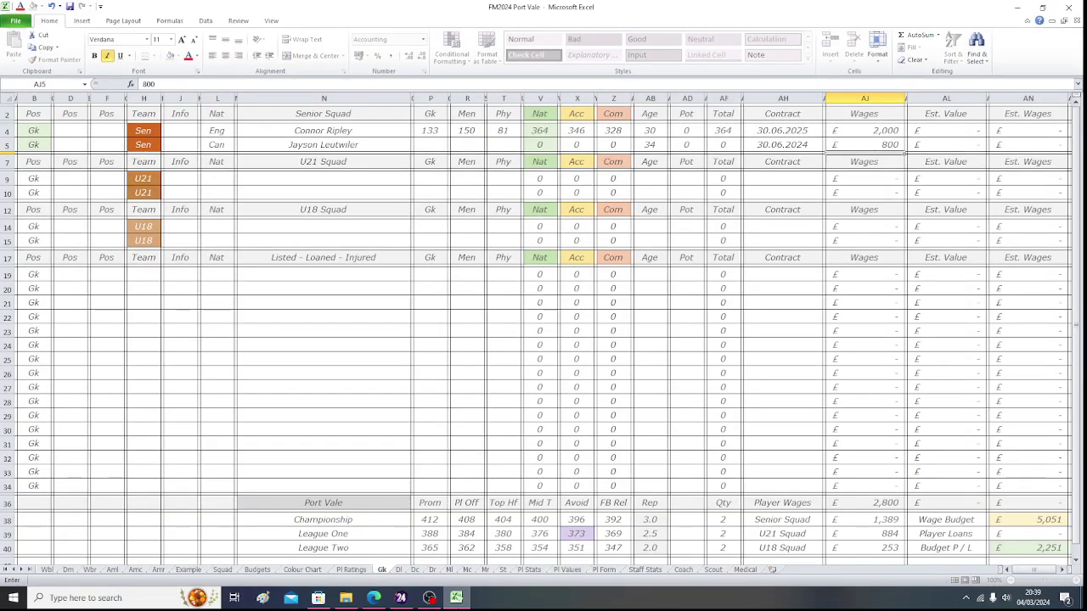
- Examine how the goalkeepers' wages feed the Player Wages total and compare with the Wage Budget, Player Loans and Budget P / L
left_click(904, 130)
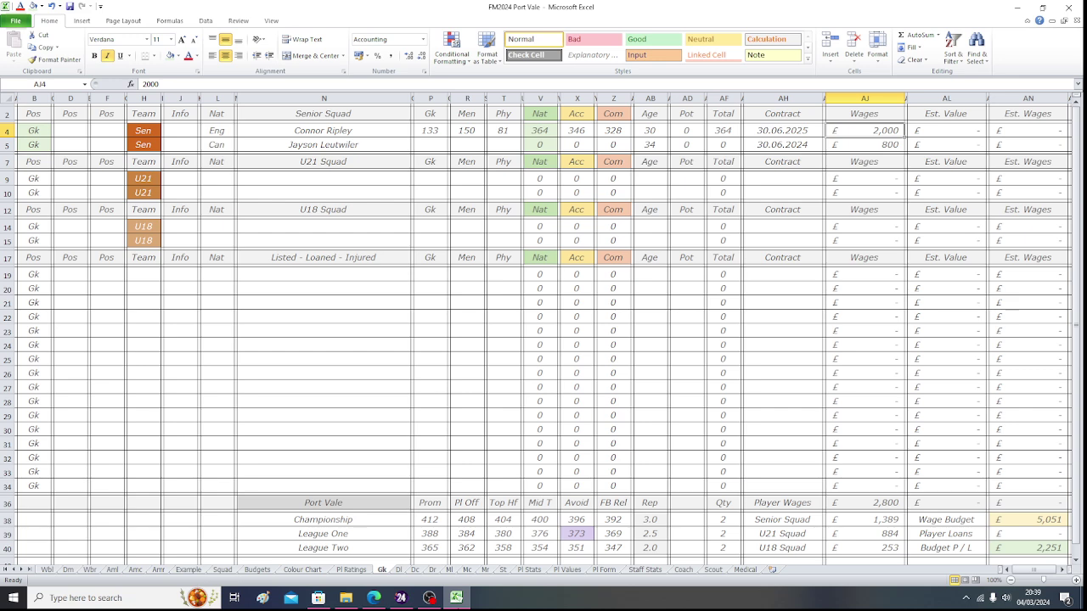
left_click(902, 443)
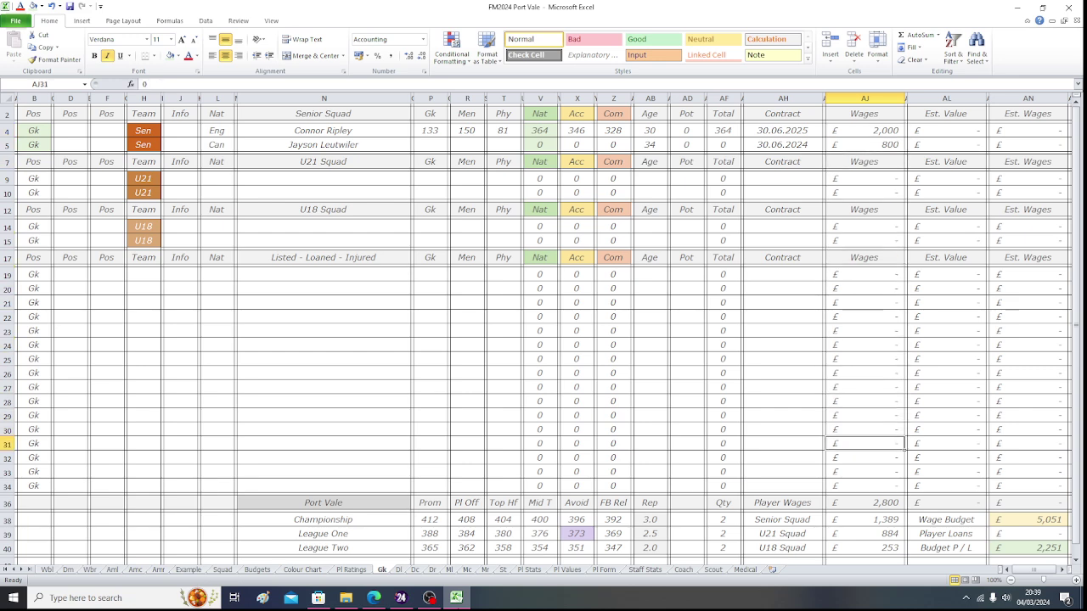
key("Down")
key("Down")
key("Down")
key("Down")
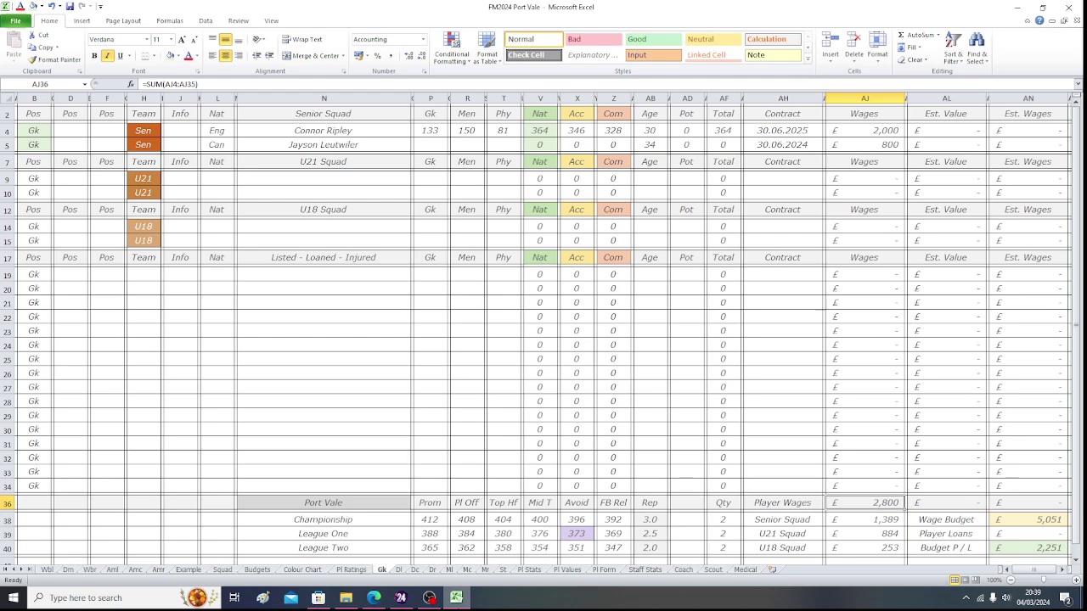
key("Right")
key("Right")
key("Right")
key("Right")
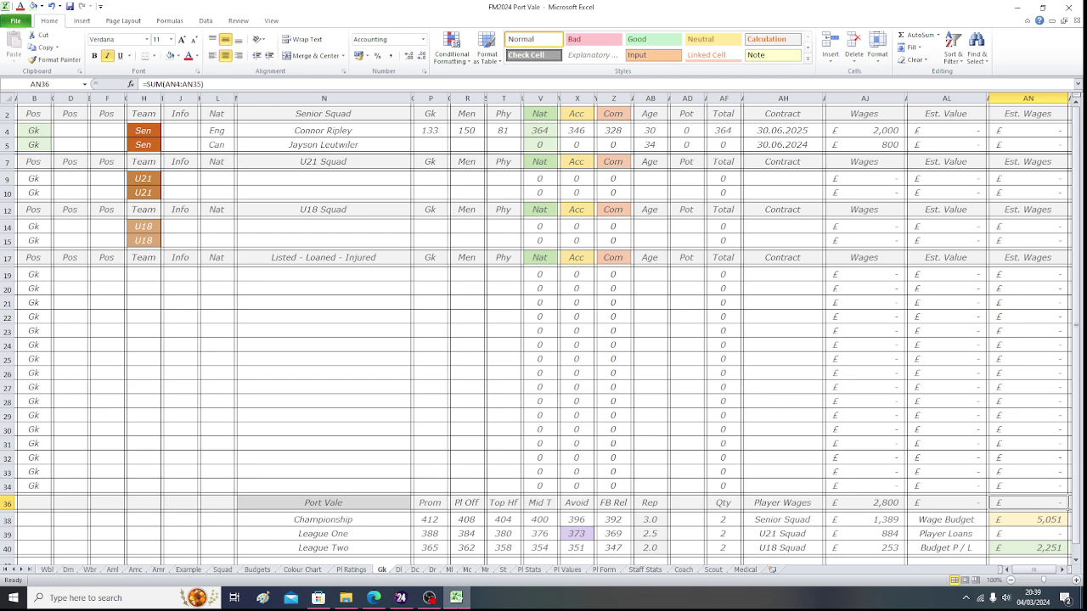
key("Down")
key("Down")
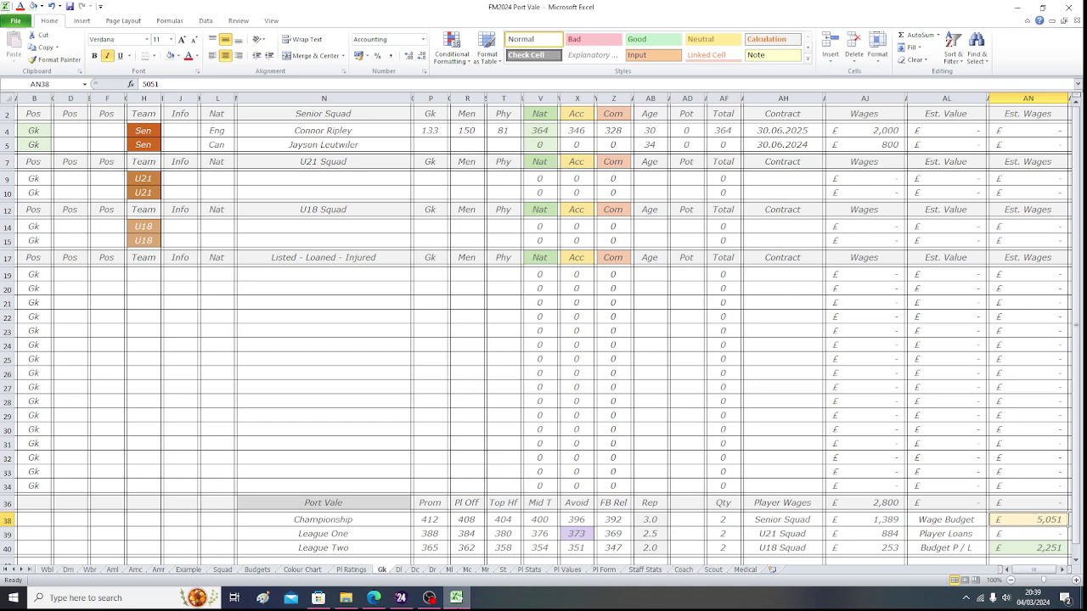
key("Down")
key("Down")
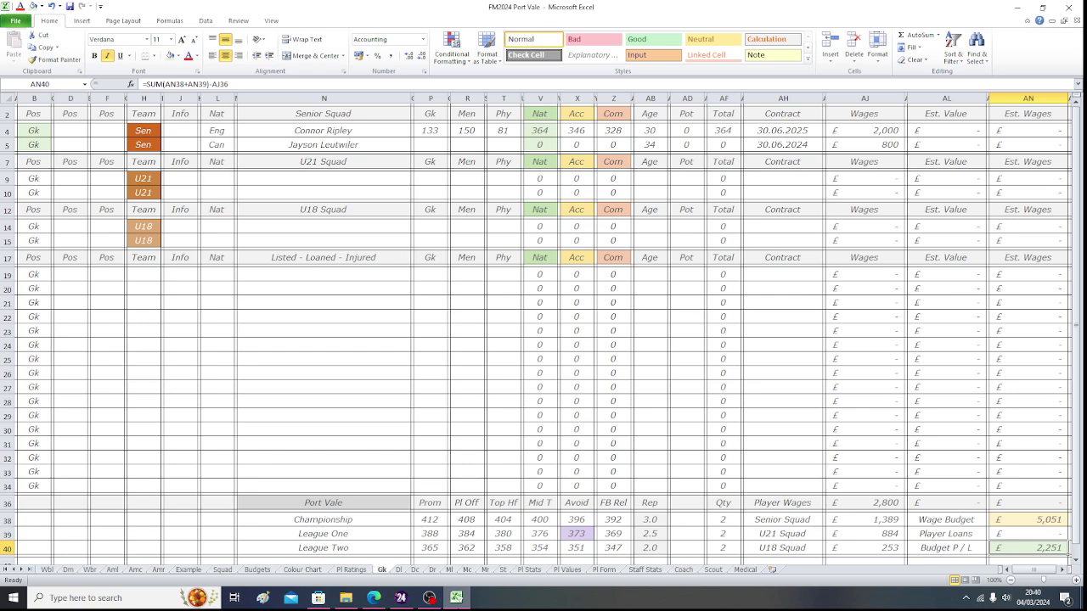
left_click(1068, 540)
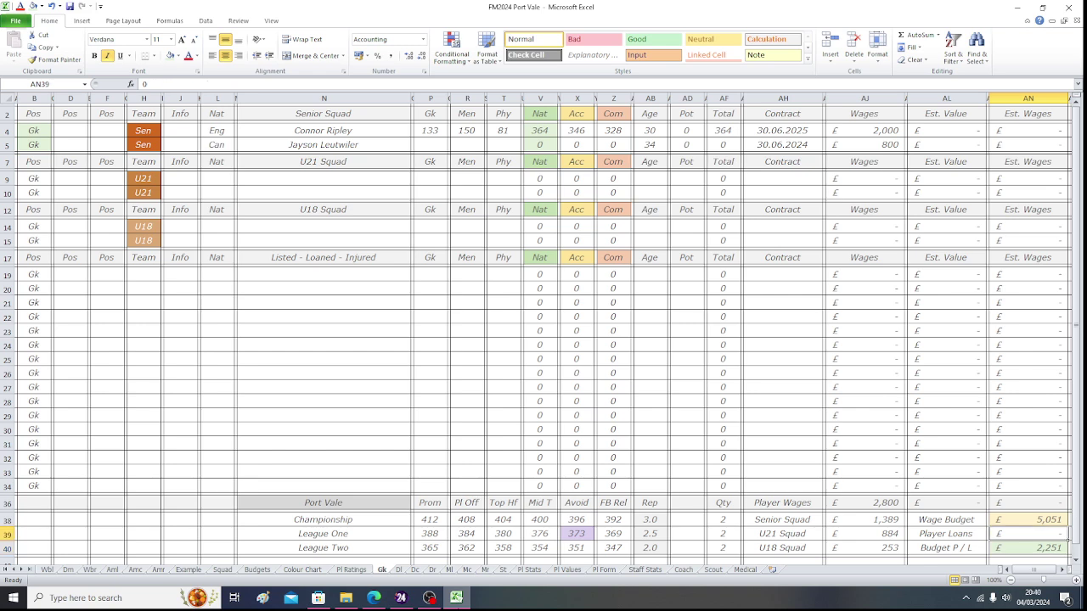
key("Up")
key("Up")
key("Up")
key("Up")
key("Up")
key("Up")
key("Up")
key("Up")
key("Up")
key("Up")
key("Up")
key("Up")
key("Up")
key("Up")
key("Up")
key("Up")
key("Up")
key("Up")
key("Up")
key("Up")
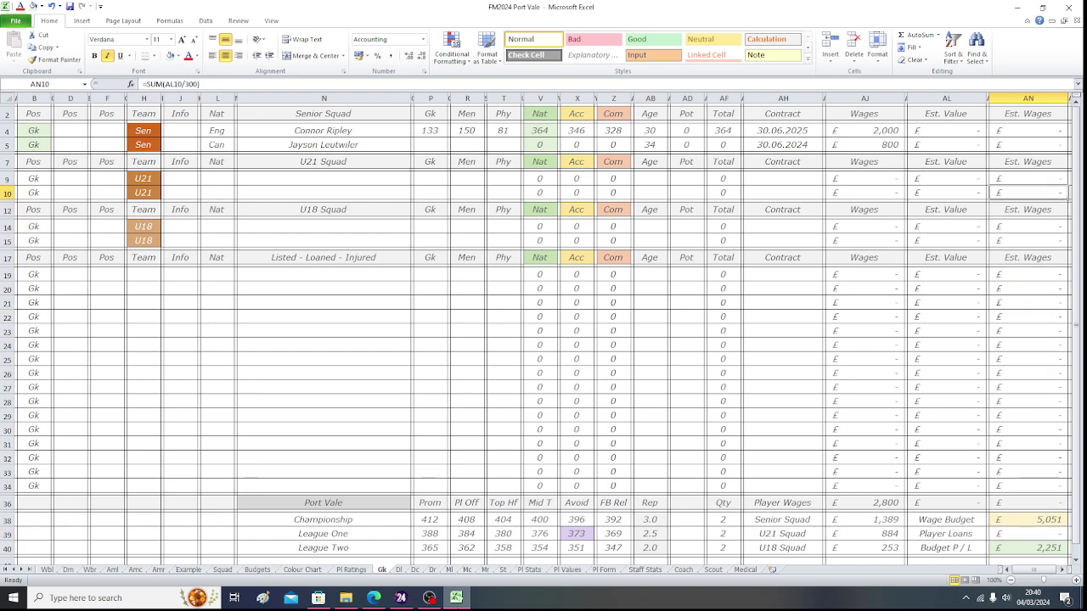
left_click(987, 176)
key("Left")
key("Left")
key("Left")
key("Left")
key("Left")
key("Left")
key("Left")
key("Left")
key("Left")
key("Left")
key("Left")
key("Left")
key("Left")
key("Left")
key("Left")
key("Left")
key("Left")
key("Left")
key("Left")
key("Left")
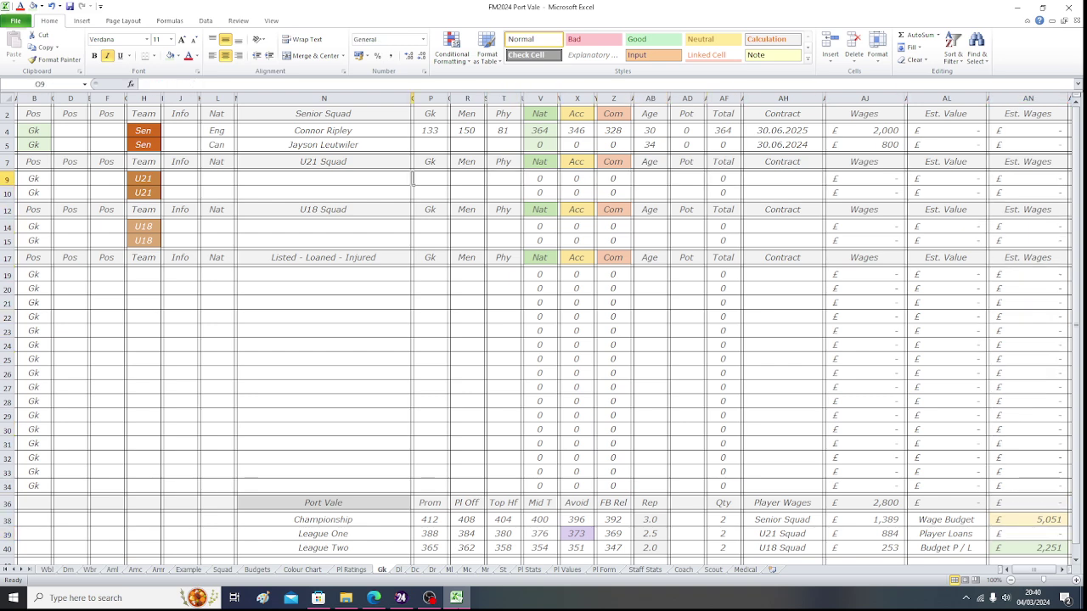
left_click(456, 598)
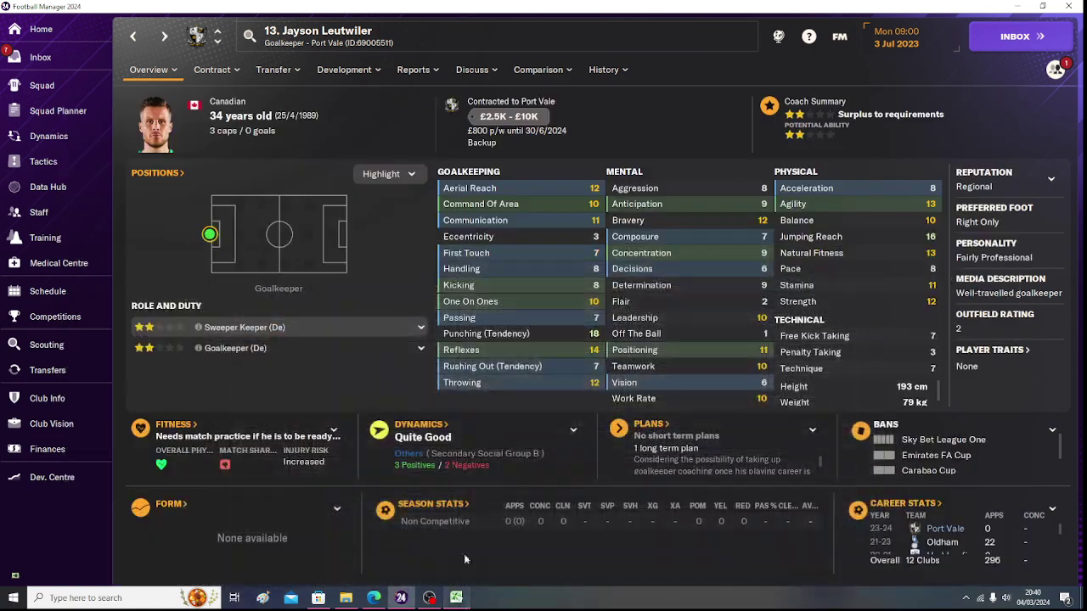
left_click(133, 39)
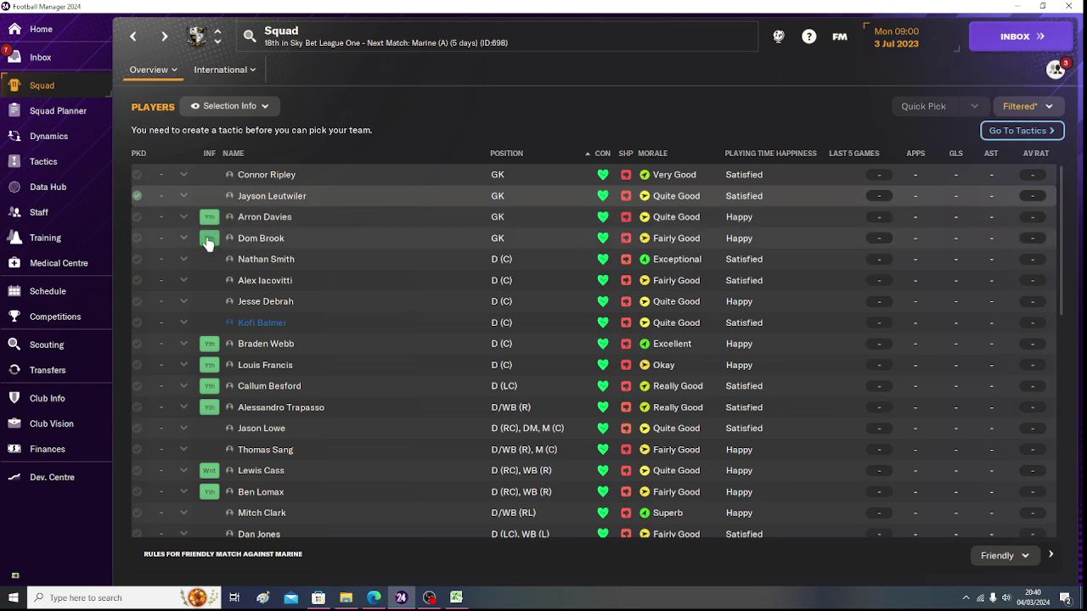
left_click(337, 221)
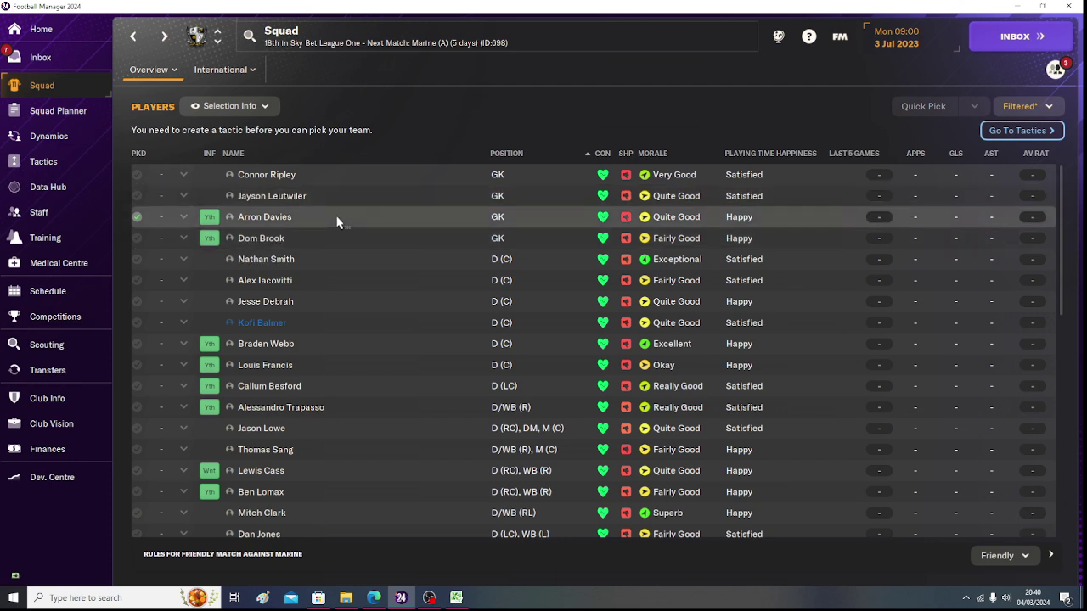
left_click(265, 217)
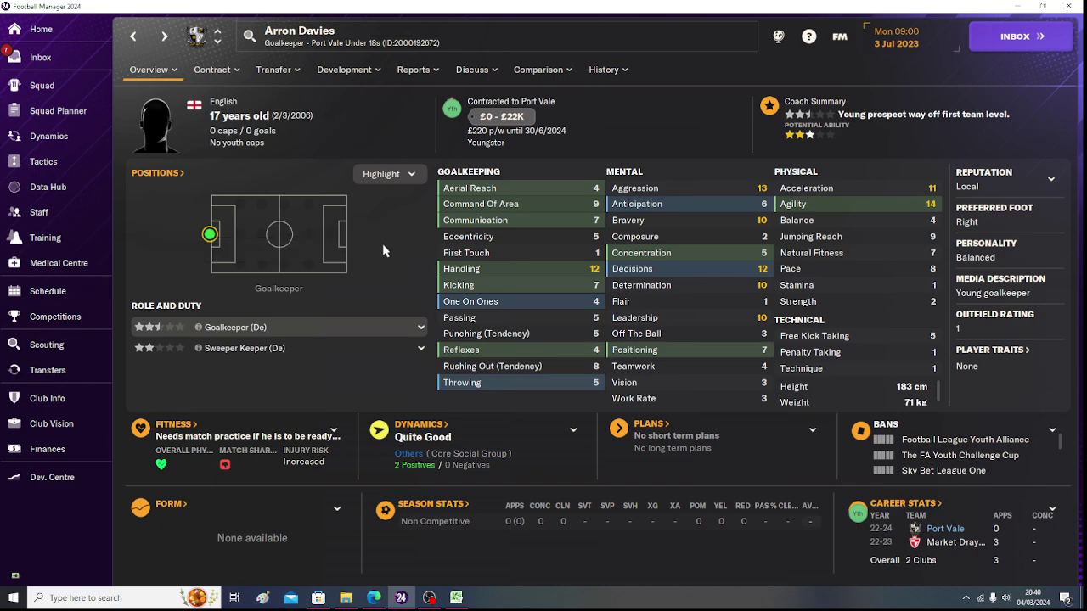
- In Excel, enter Arron Davies with nationality Eng in the first U18 Squad row, checking his Football Manager profile
left_click(462, 599)
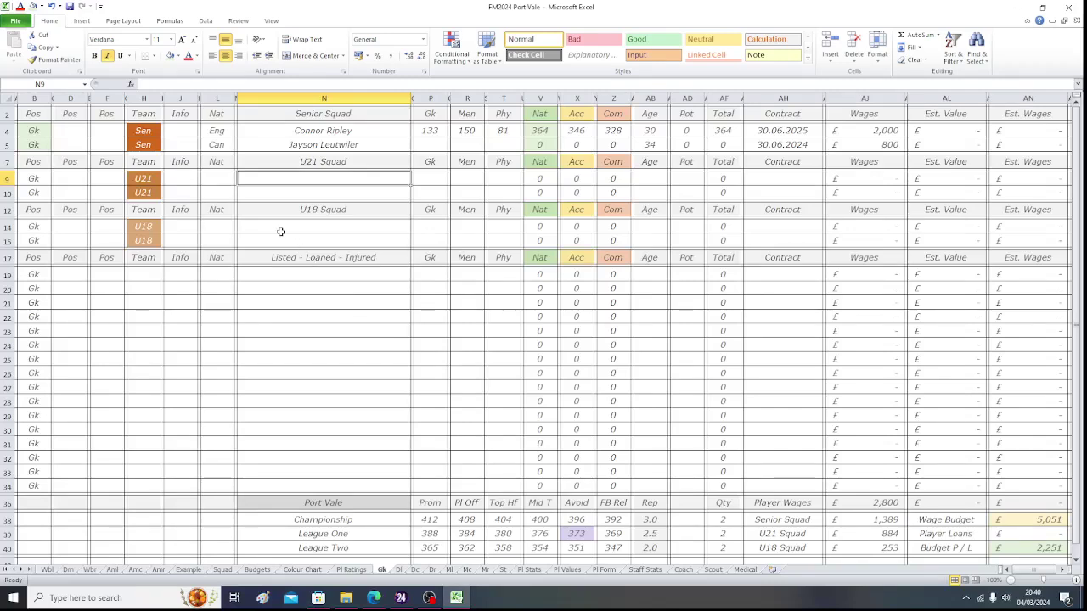
left_click(280, 228)
type("A")
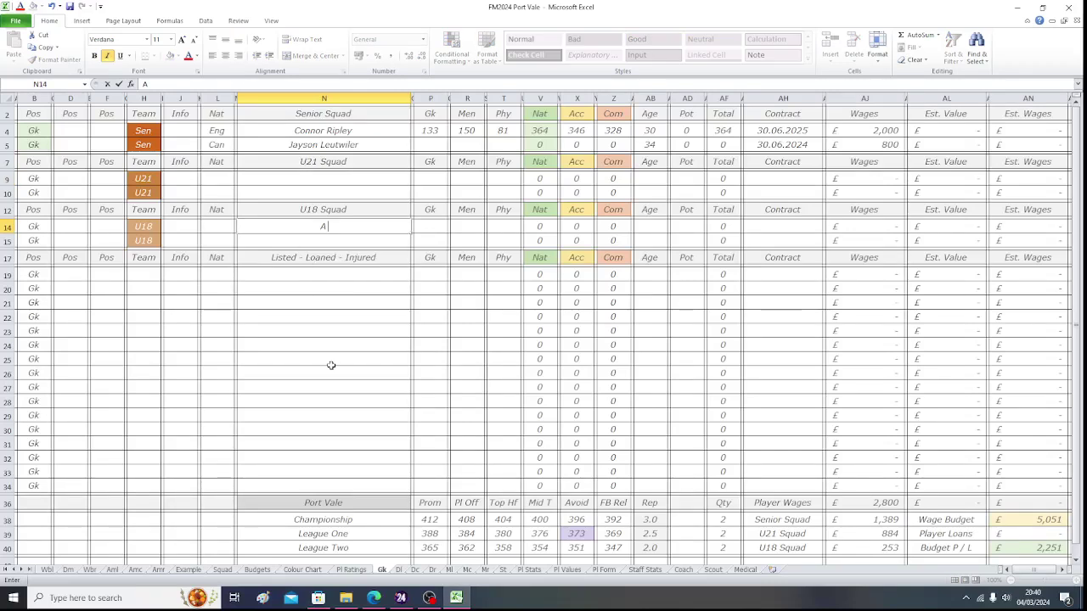
type("rron Davies")
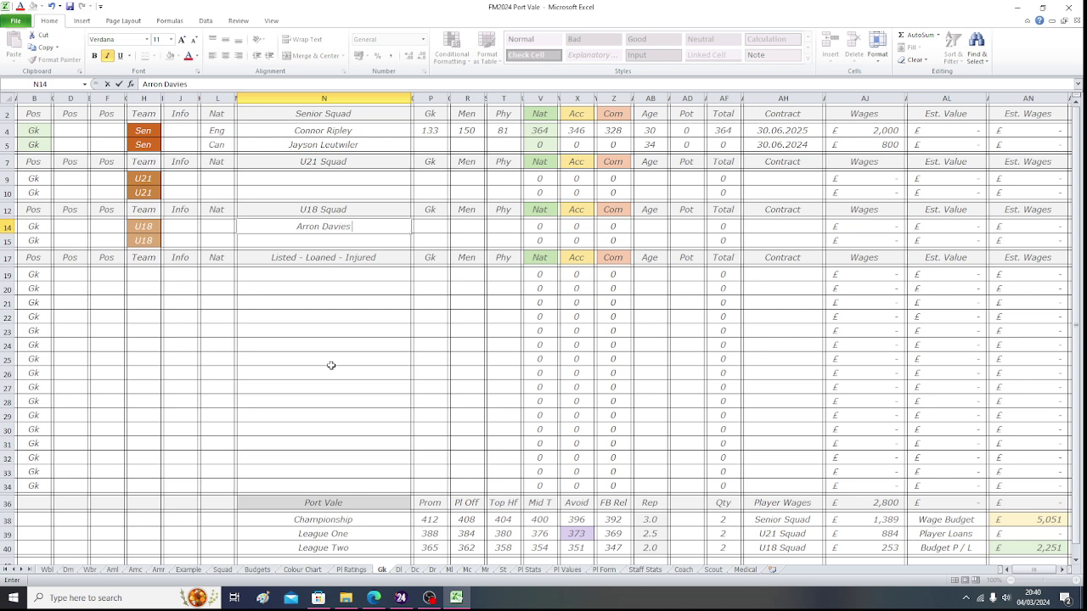
key("Left")
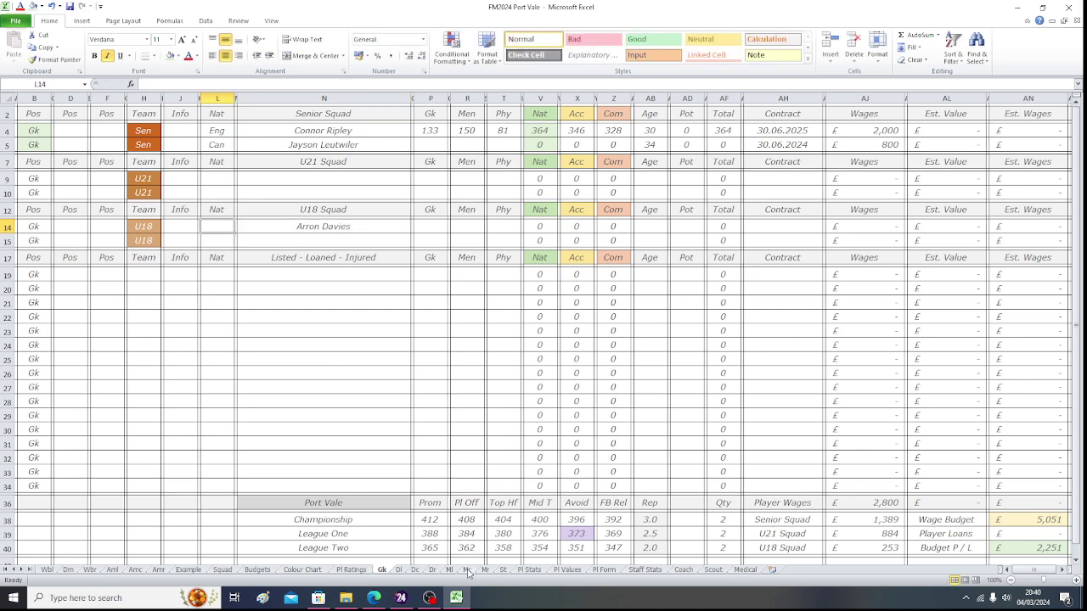
left_click(463, 600)
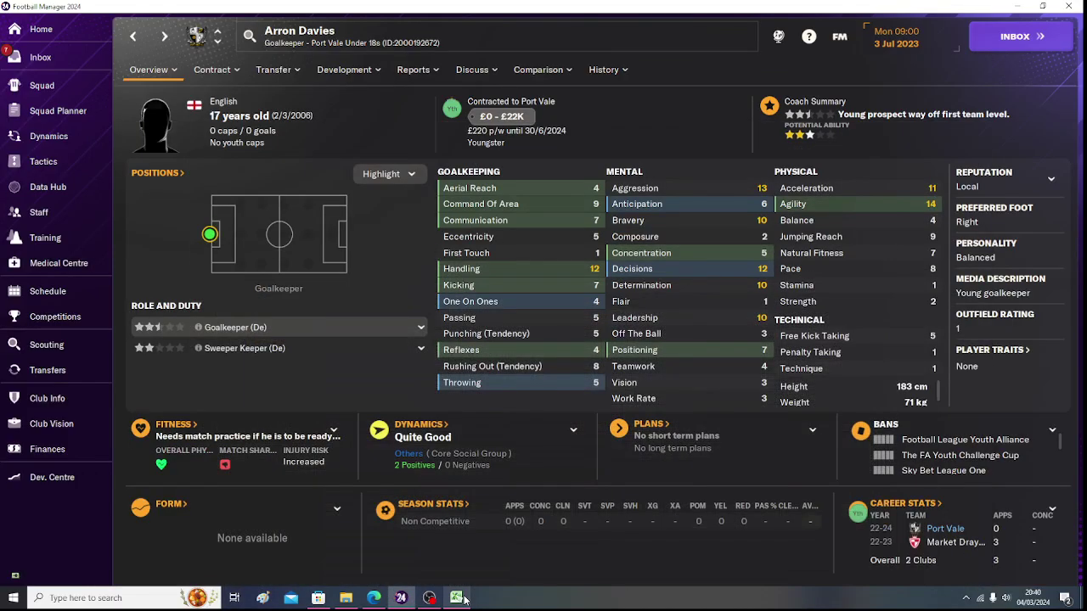
left_click(464, 600)
type("Eng")
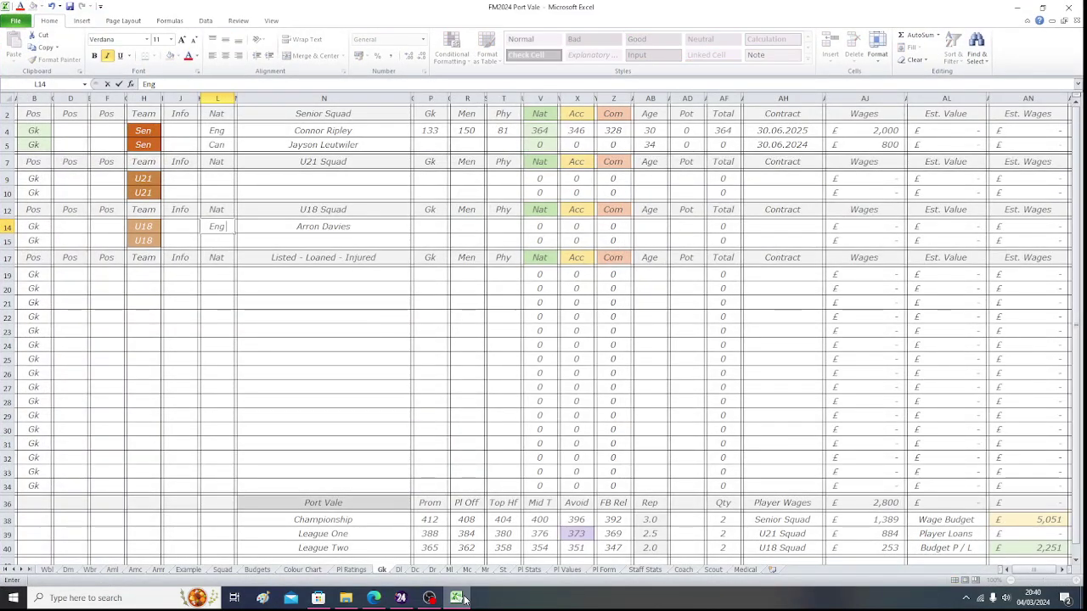
- Enter an Age of 17 and a Pot value of 72 in Davies's row
key("Right")
key("Right")
key("Right")
key("Right")
key("Right")
key("Right")
key("Right")
key("Right")
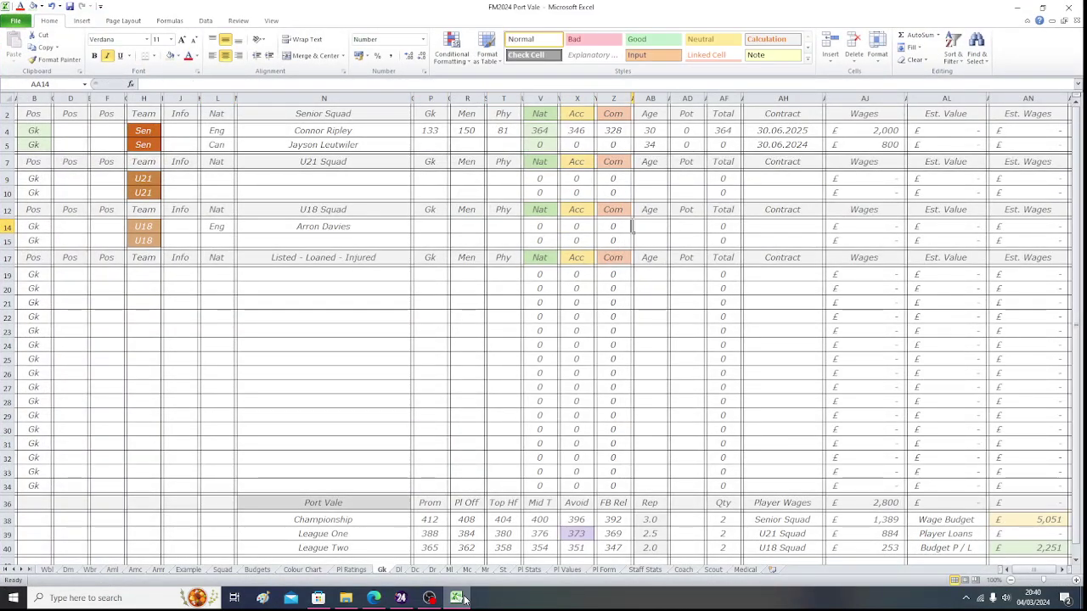
key("Right")
type("17")
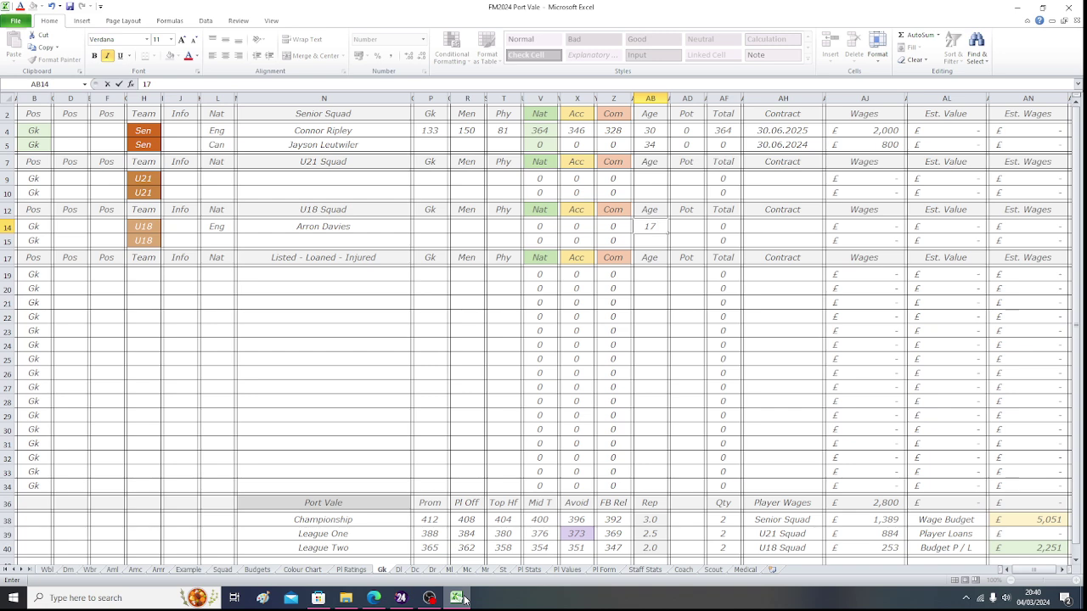
key("Right")
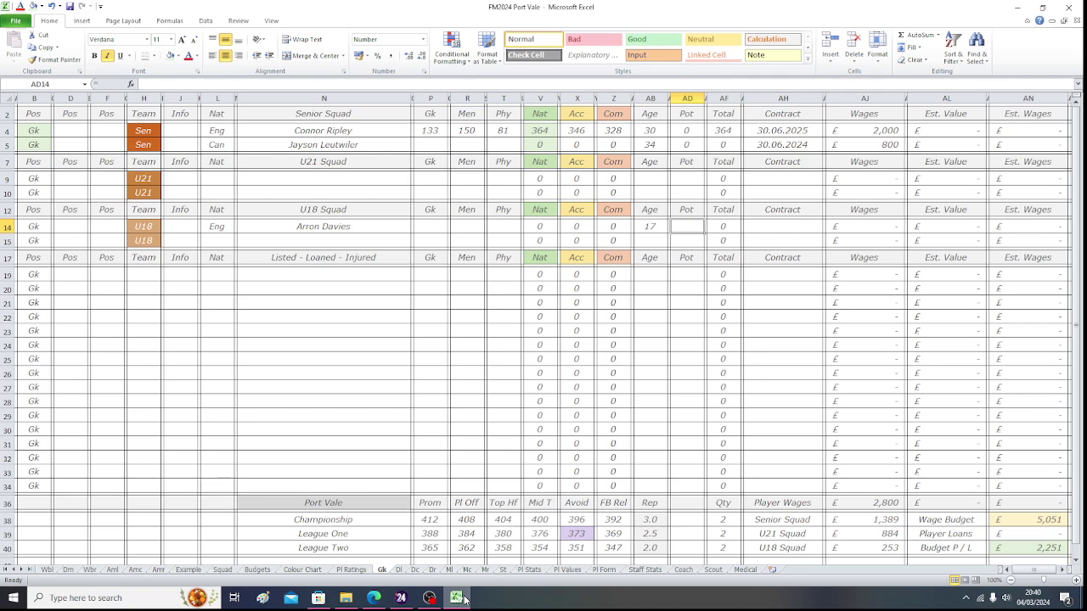
type("72")
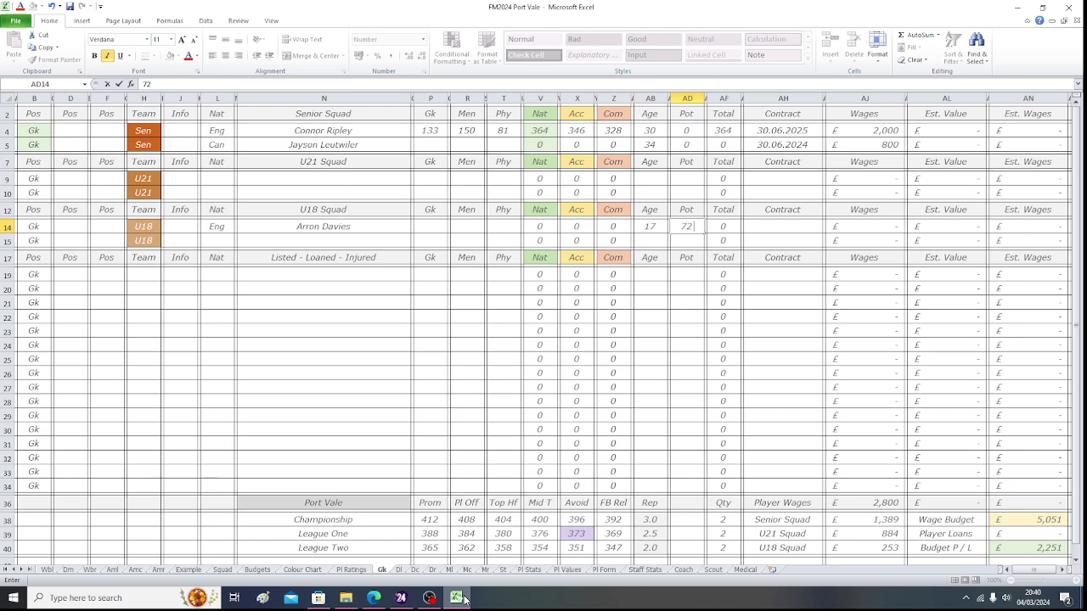
key("Right")
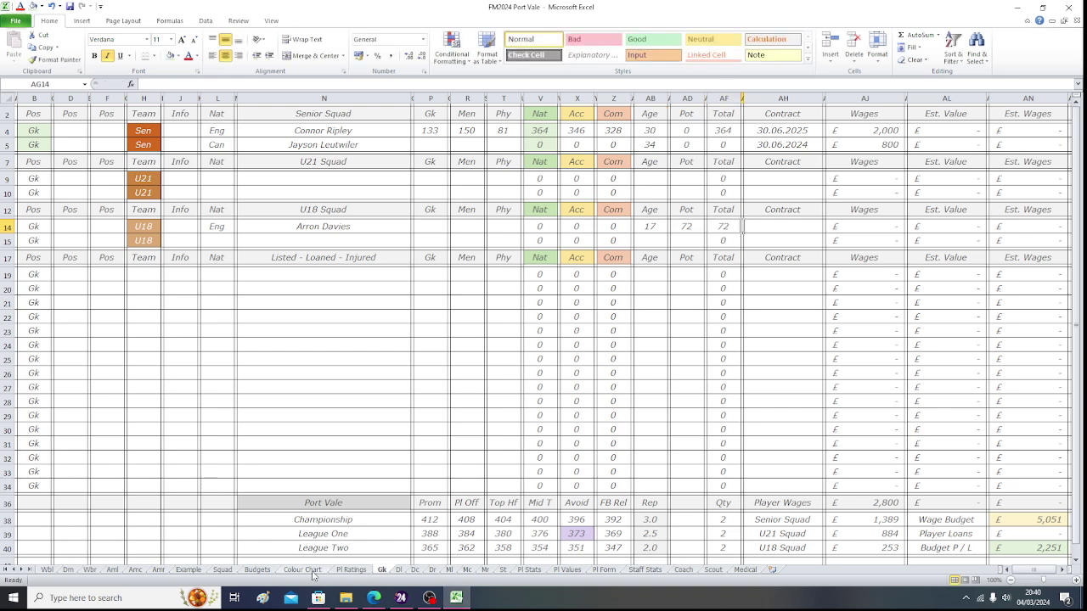
- Check the Potential value for age 17 on the Colour Chart sheet and return to the Gk sheet
left_click(311, 572)
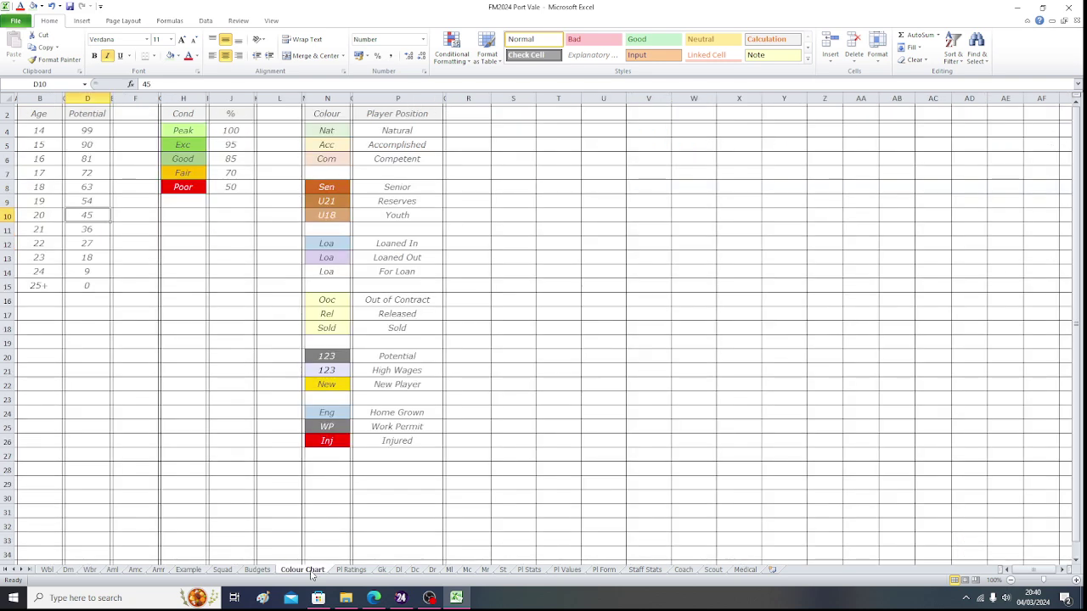
left_click(41, 172)
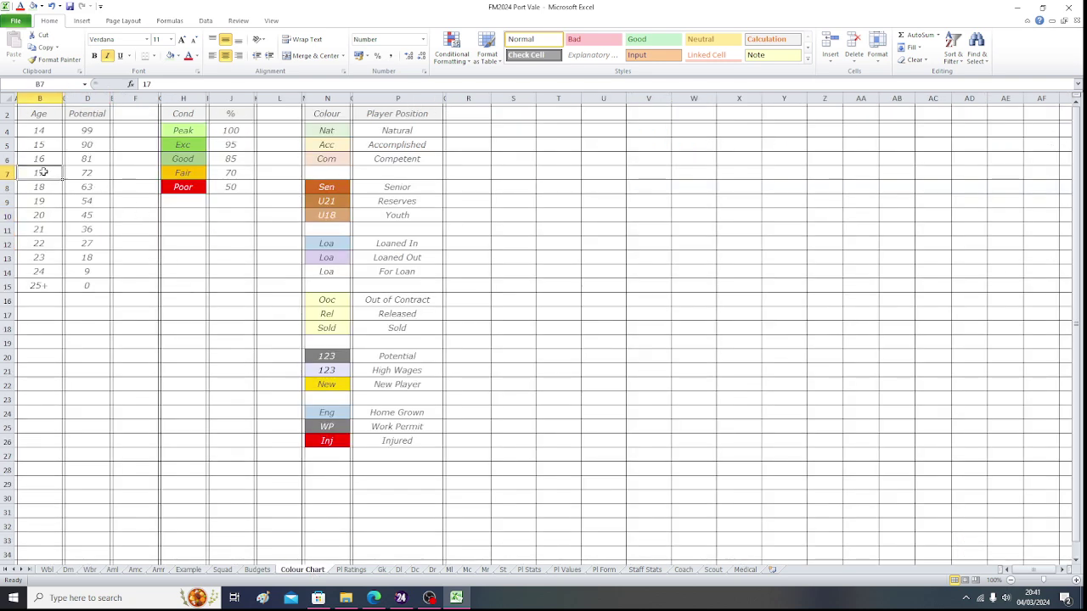
left_click(86, 173)
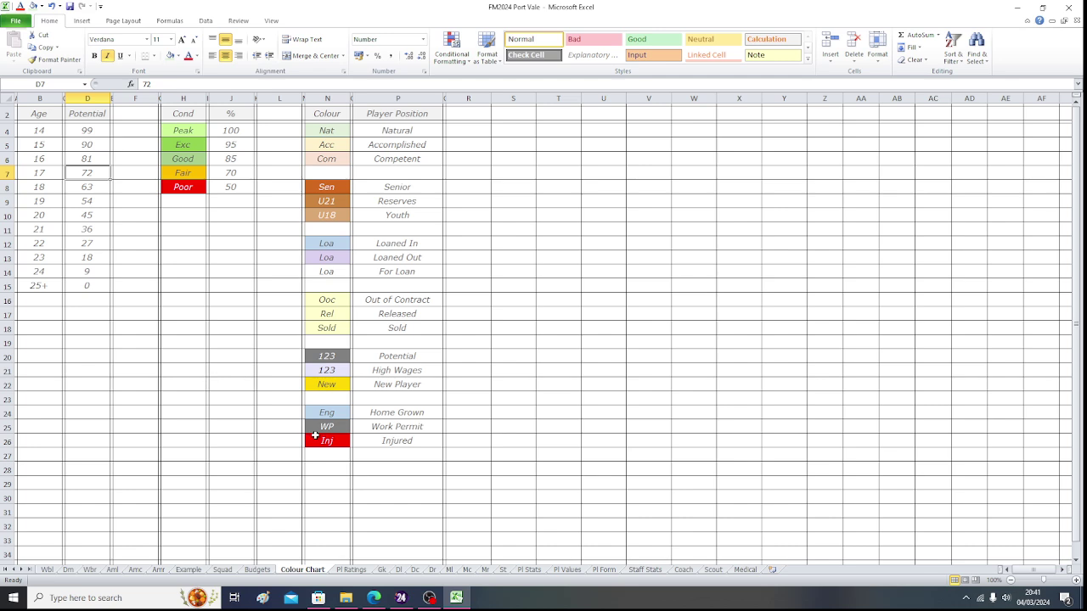
left_click(382, 570)
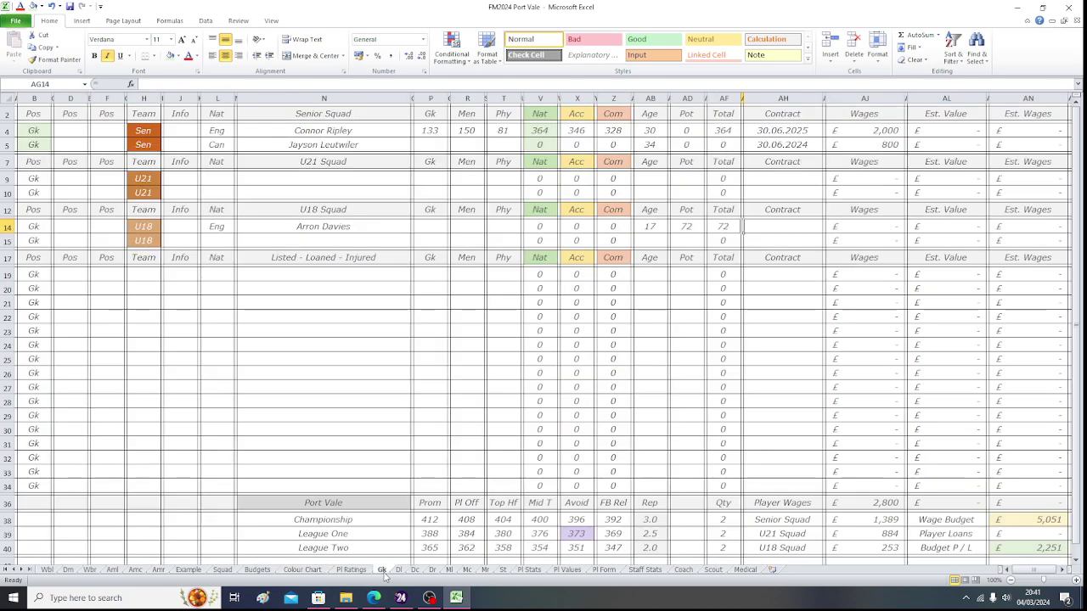
- Look up Davies's contract in Football Manager and enter the Contract date 30.06.2024 and Wages of 220 in Excel
left_click(779, 220)
left_click(456, 603)
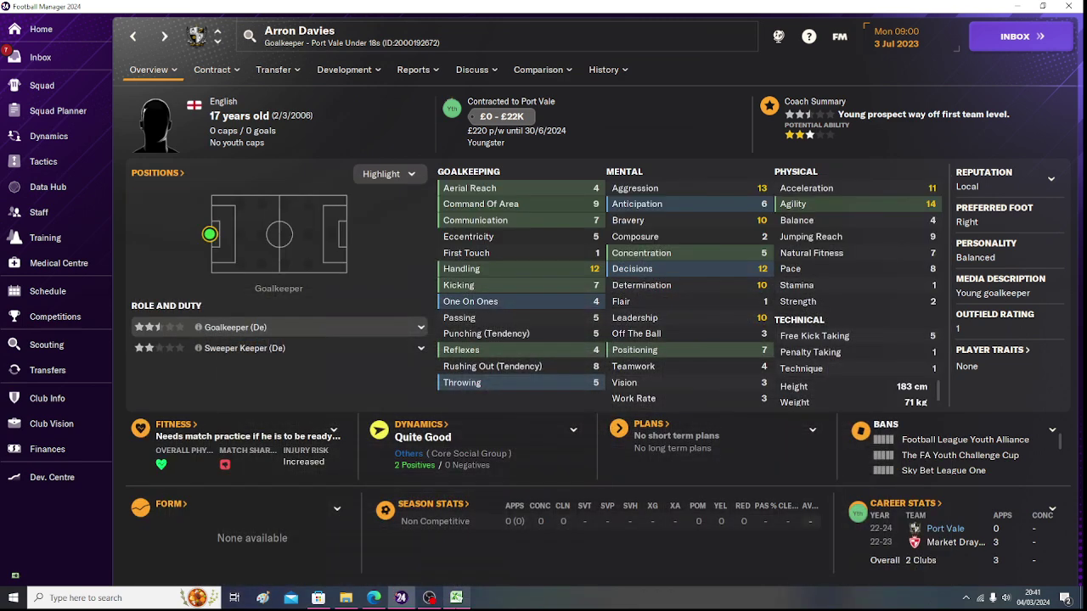
left_click(456, 600)
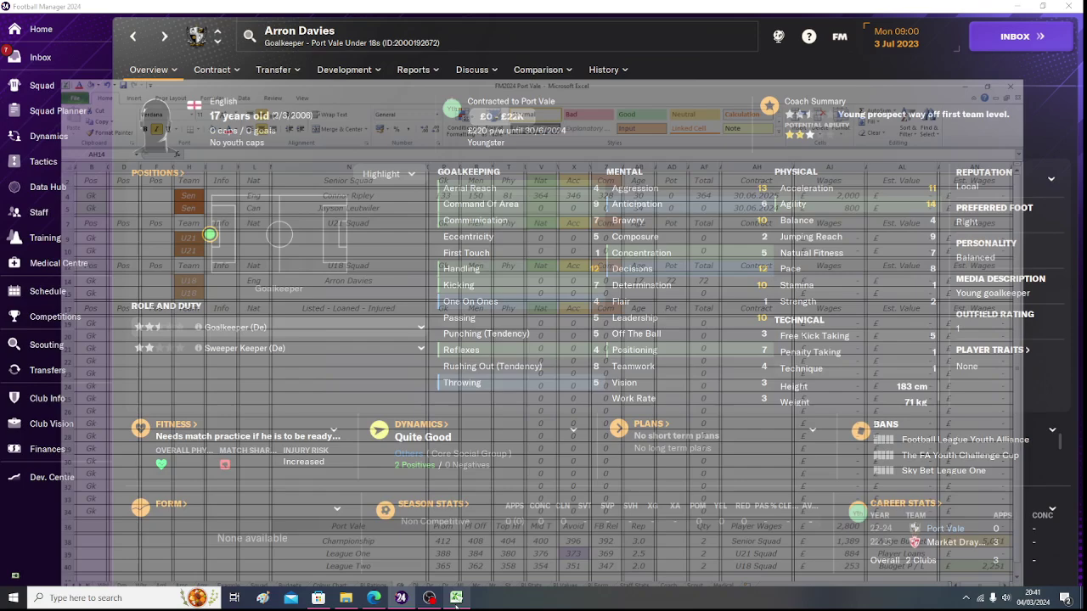
type("30.06")
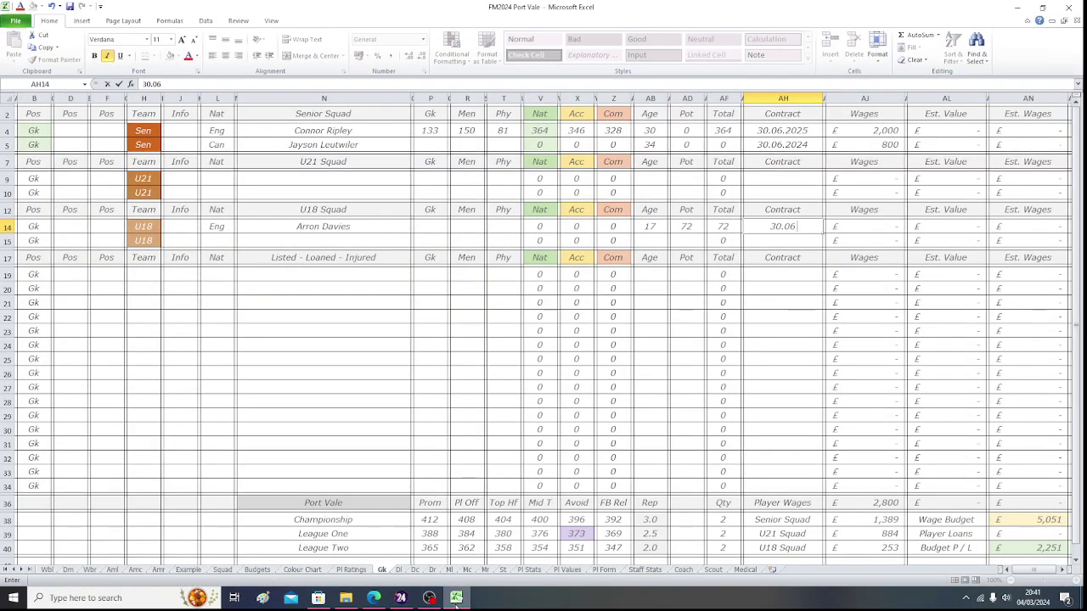
type(".2024")
key("Tab")
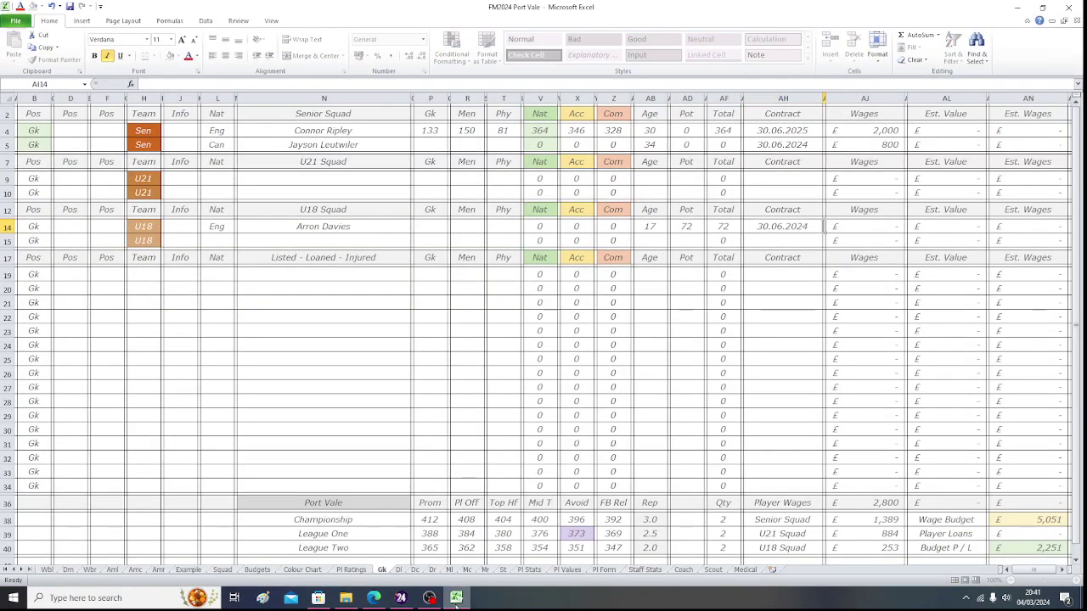
type("220")
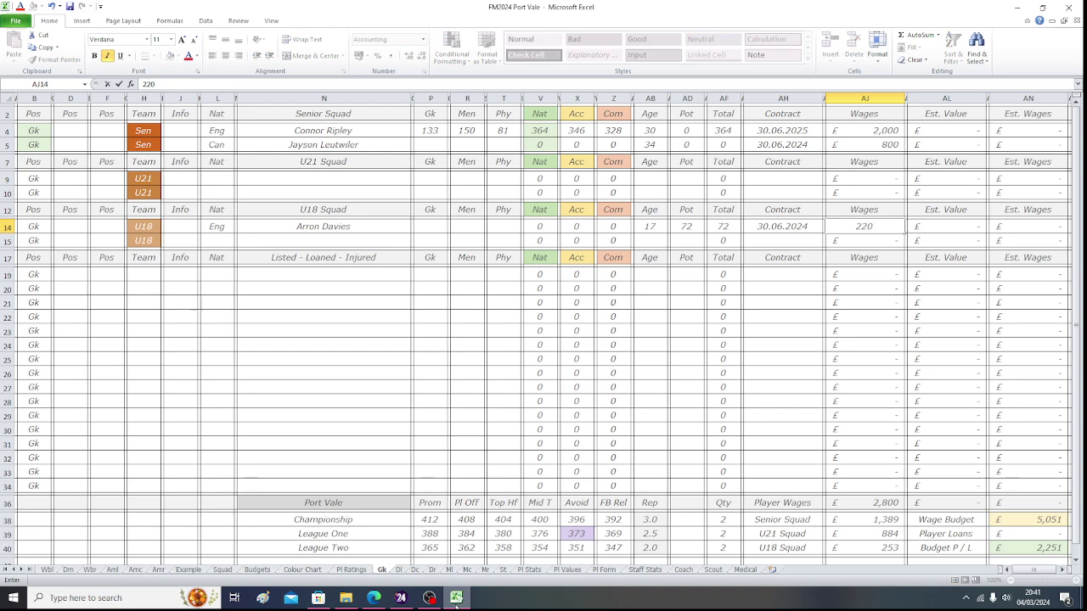
- Shade the Gk position cell (B14) in Davies's row light green
key("Left")
key("Left")
key("Left")
key("Left")
key("Left")
key("Left")
key("Left")
key("Left")
key("Left")
key("Left")
key("Left")
key("Left")
key("Left")
key("Left")
key("Left")
key("Left")
key("Left")
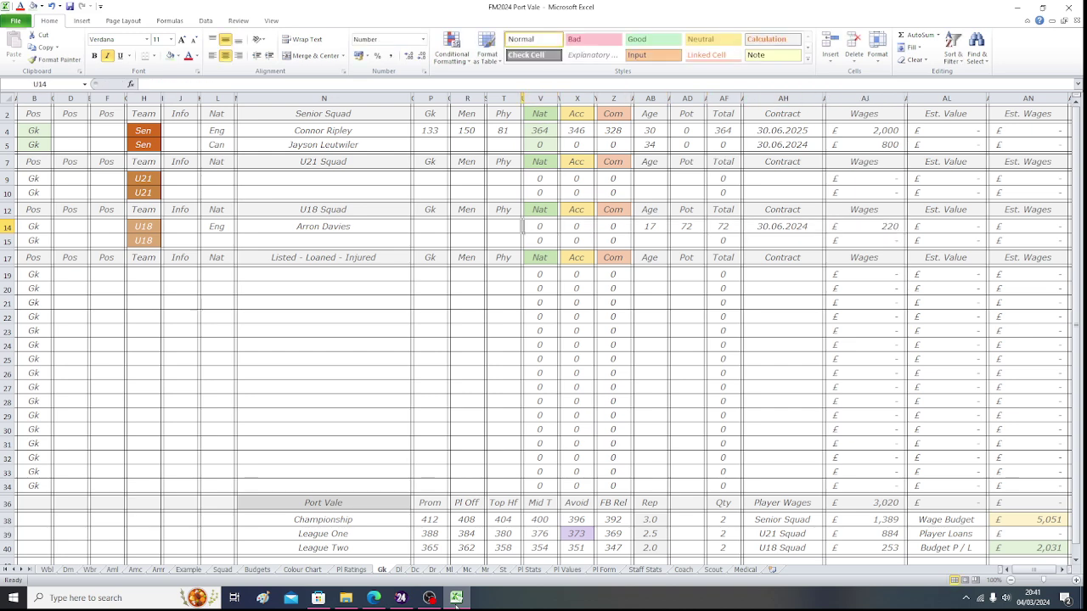
key("Left")
key("Left")
key("Left")
key("Left")
key("Left")
key("Left")
key("Left")
key("Left")
key("Left")
key("Left")
key("Left")
key("Left")
key("Left")
key("Left")
key("Left")
key("Left")
key("Left")
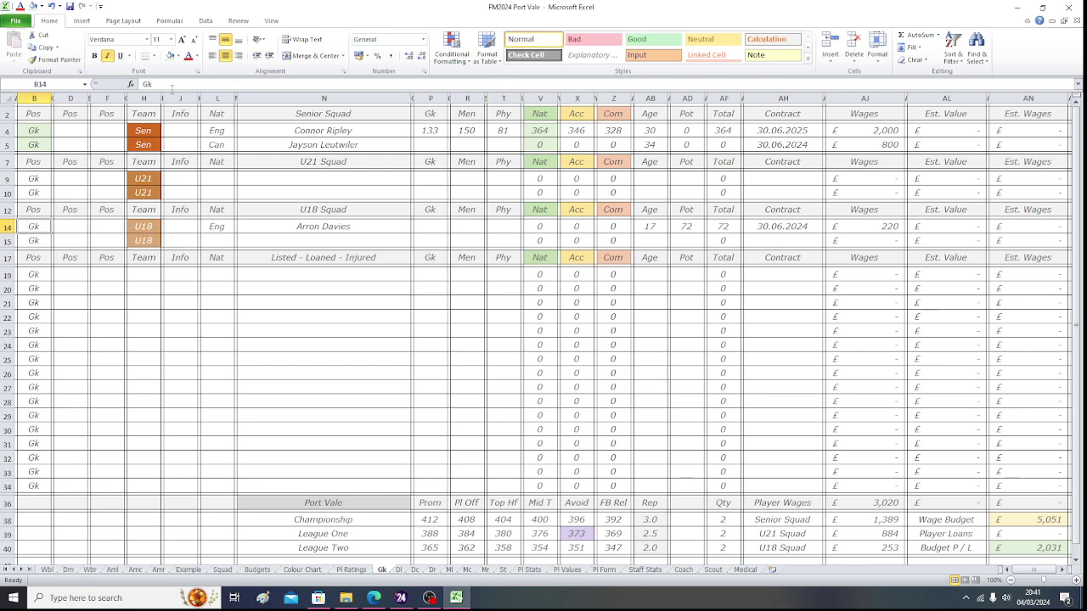
left_click(171, 56)
- Shade the Nat rating cell (V14) in Davies's row light green
key("Right")
key("Right")
key("Right")
key("Right")
key("Right")
key("Right")
key("Right")
key("Right")
key("Right")
key("Right")
key("Right")
key("Right")
key("Right")
key("Right")
key("Right")
key("Right")
key("Right")
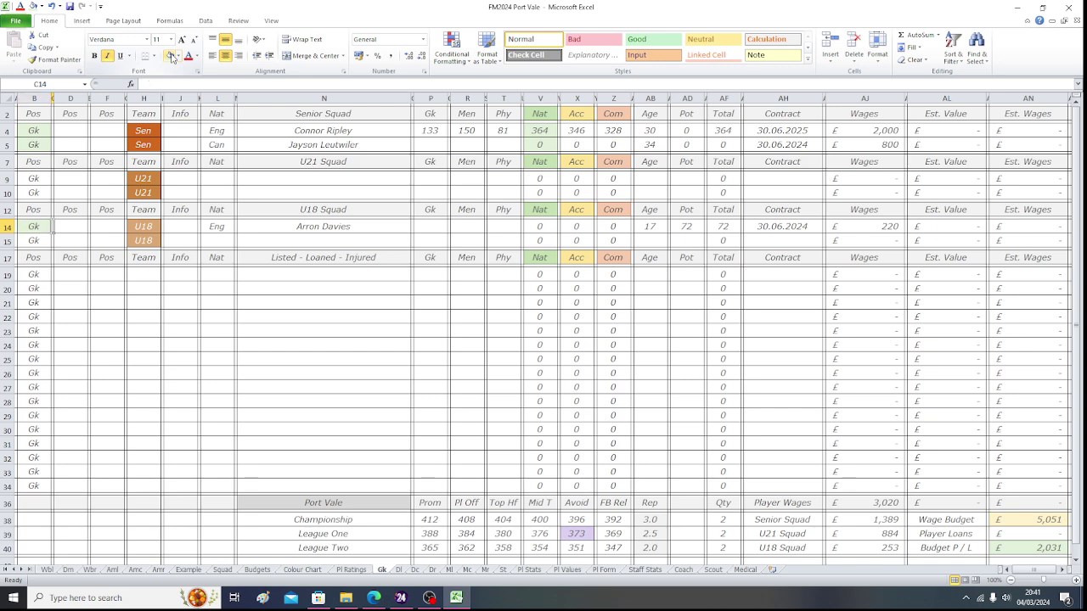
key("Right")
key("Right")
key("Right")
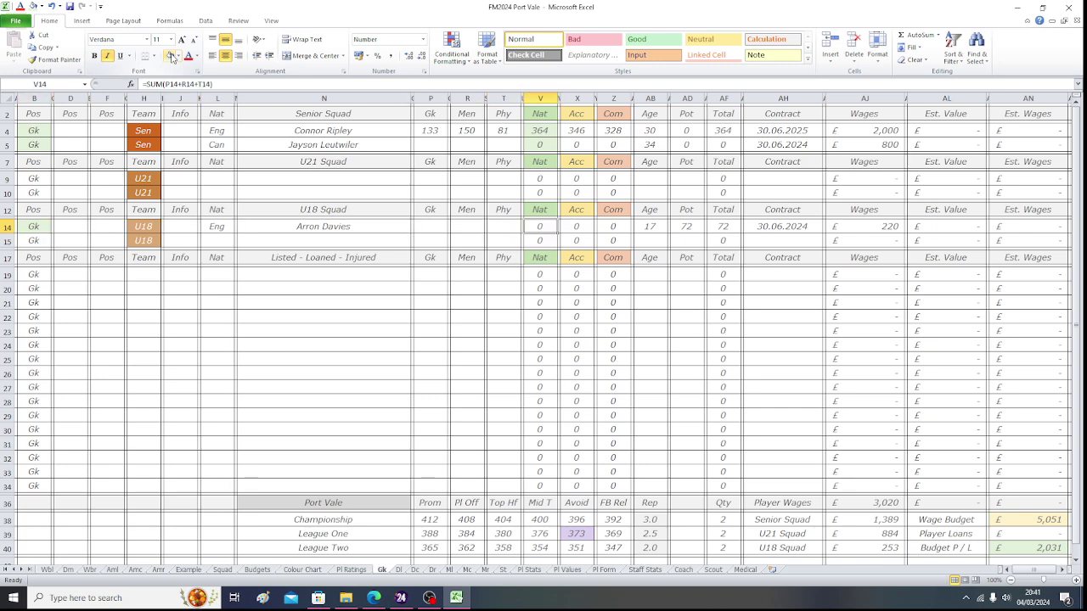
left_click(171, 56)
left_click(26, 226)
- Add up Davies's goalkeeping attributes in Football Manager and enter 76 as his Gk rating in Excel
left_click(427, 227)
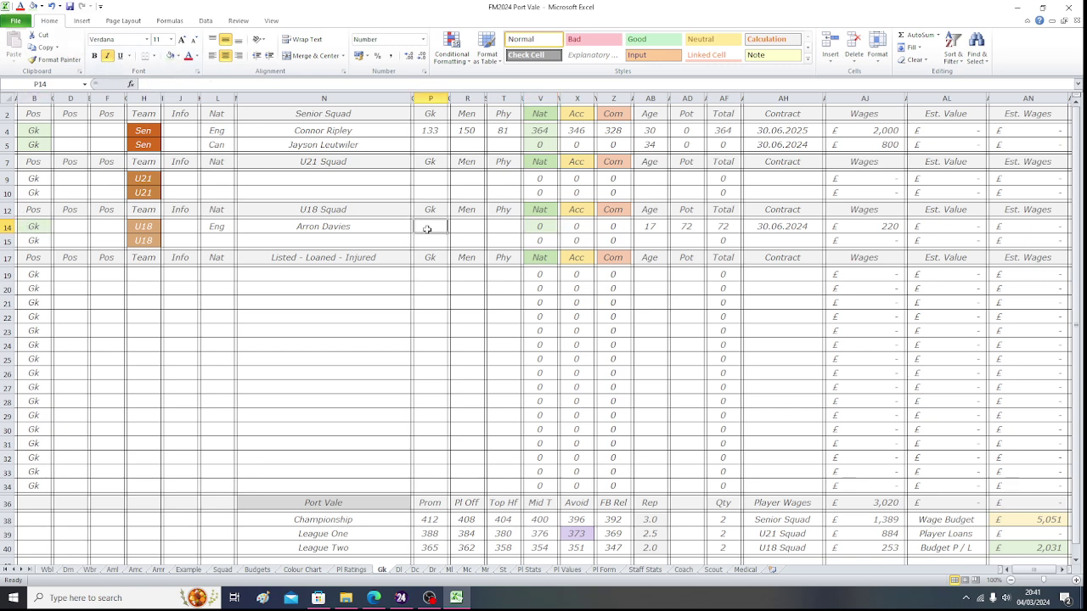
left_click(466, 598)
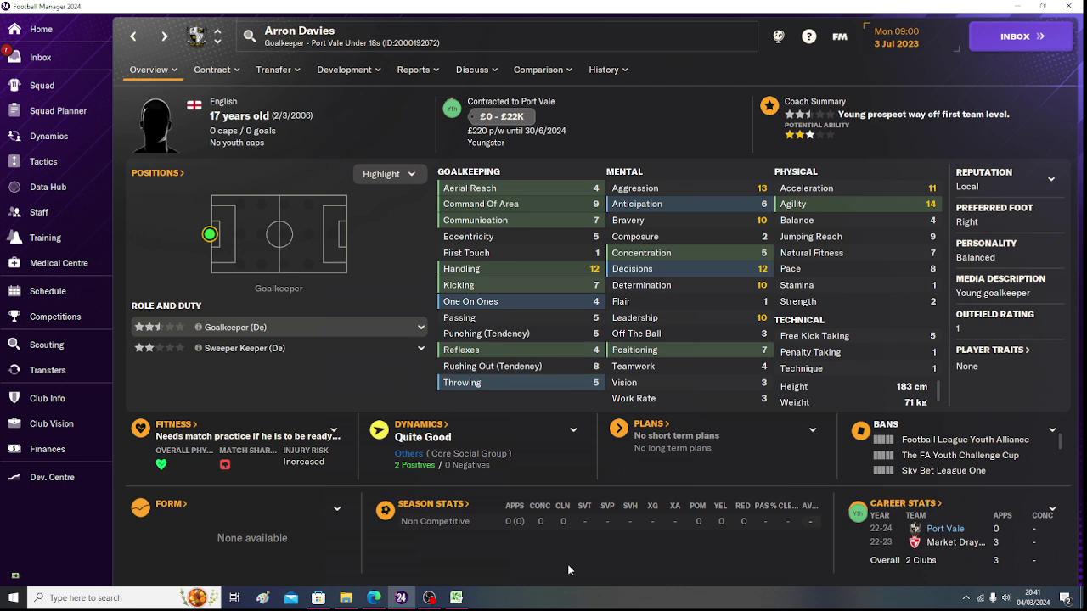
left_click(455, 598)
type("7")
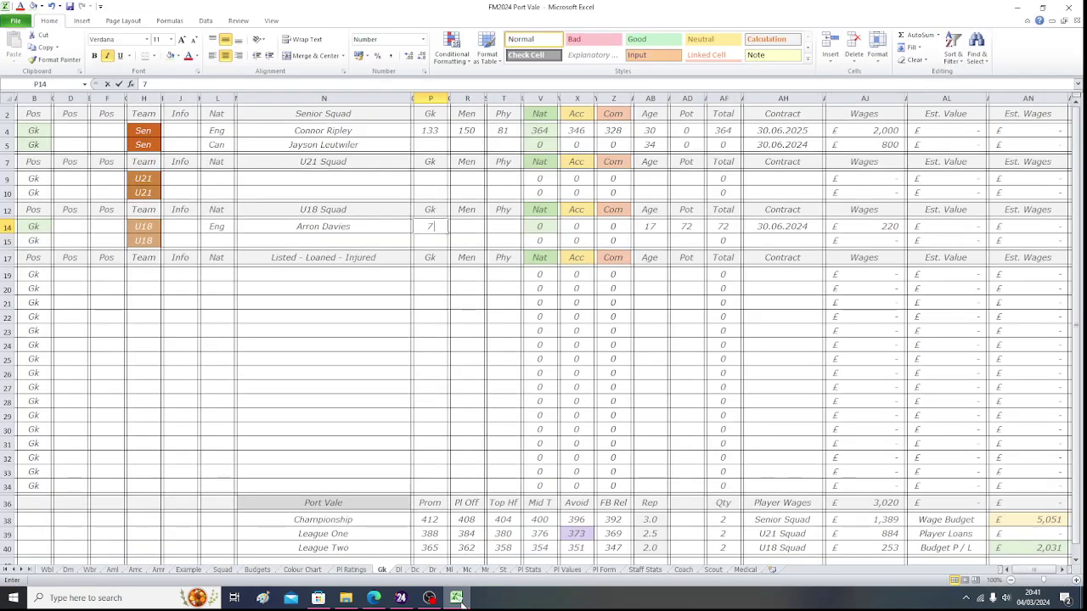
type("6")
key("Tab")
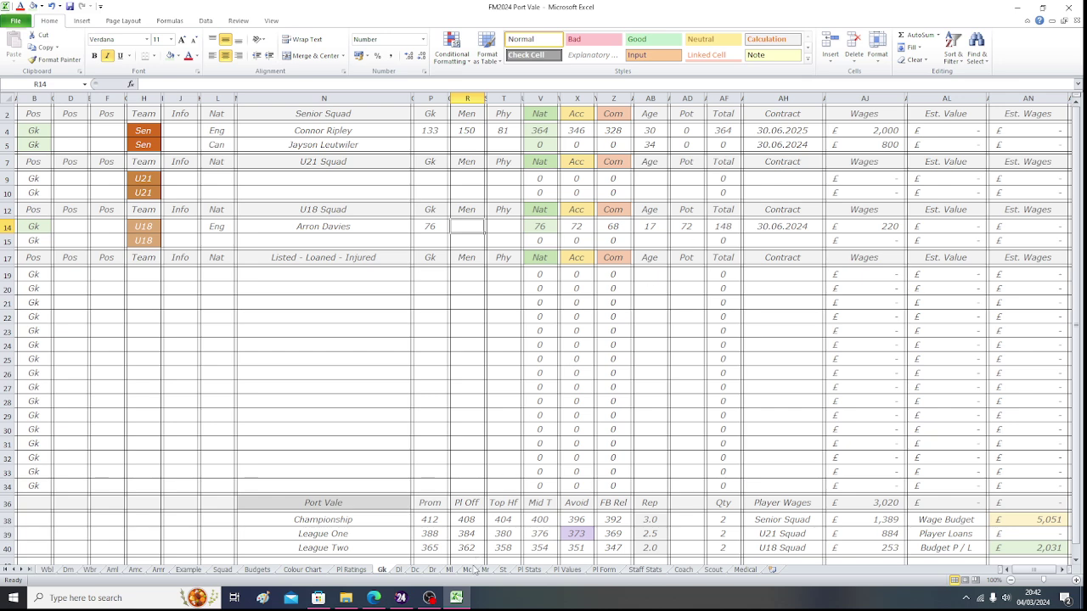
- Add up Davies's mental and physical attributes in Football Manager and enter 89 as his Men rating and 56 as his Phy rating in Excel
left_click(465, 601)
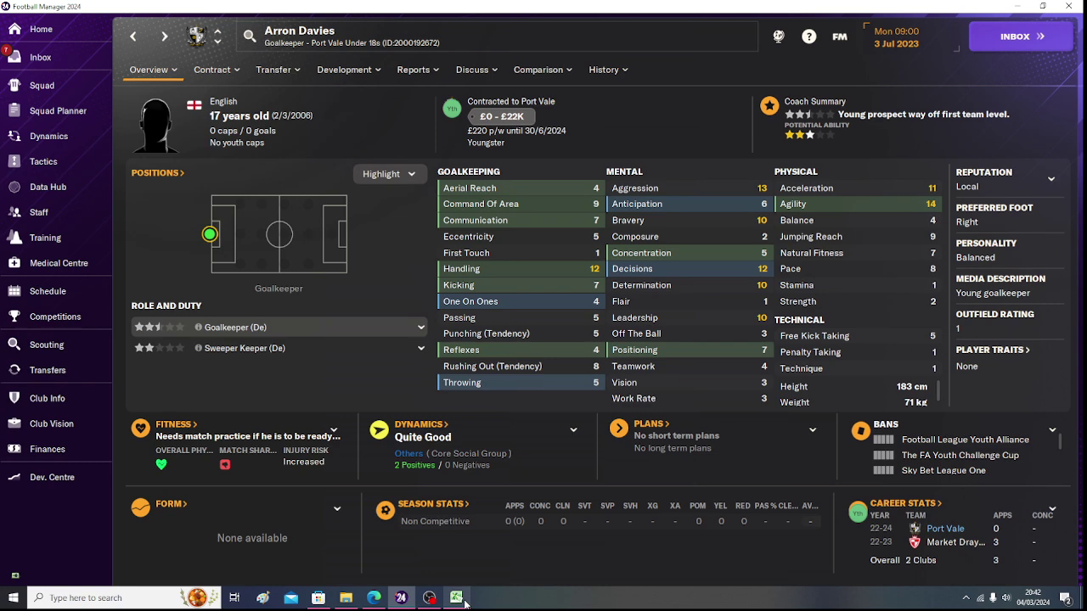
left_click(457, 598)
left_click(457, 598)
left_click(457, 598)
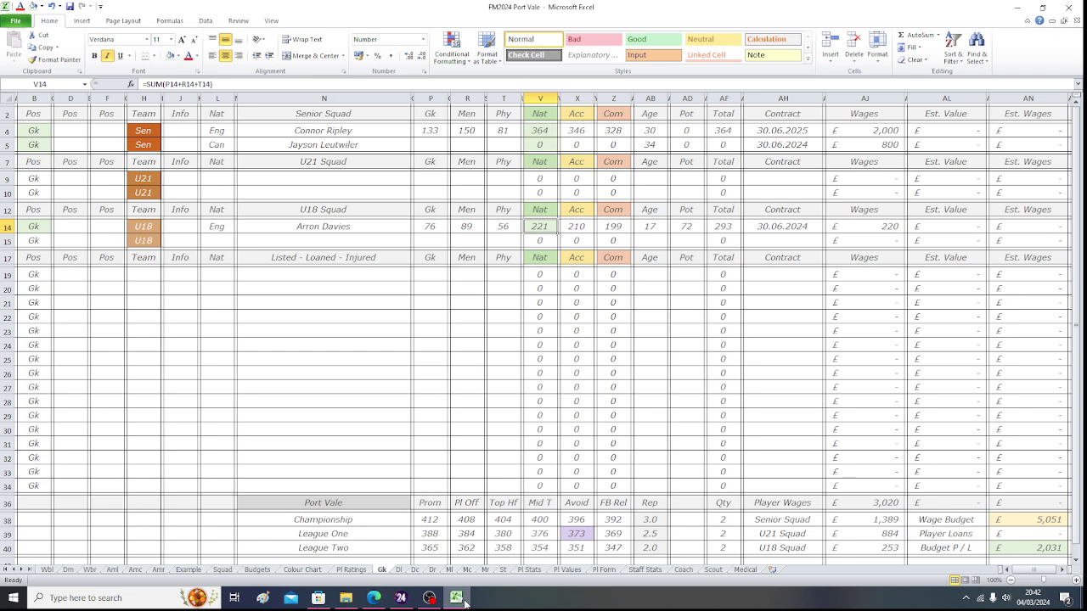
- Compare Davies's Nat and Total ratings with the League One Avoid benchmark
key("Right")
key("Right")
key("Right")
key("Right")
key("Right")
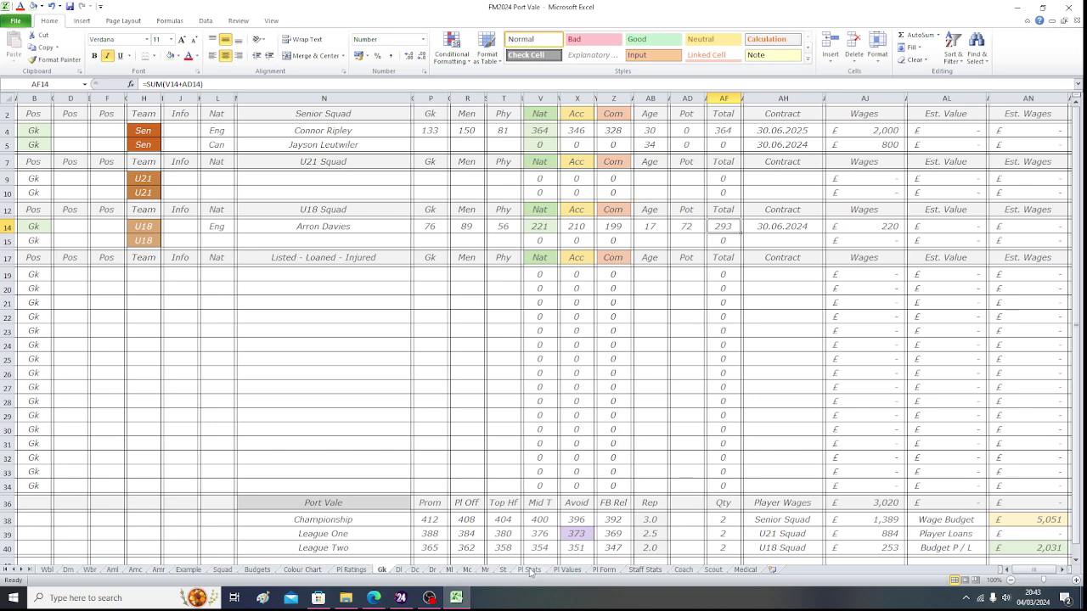
left_click(577, 533)
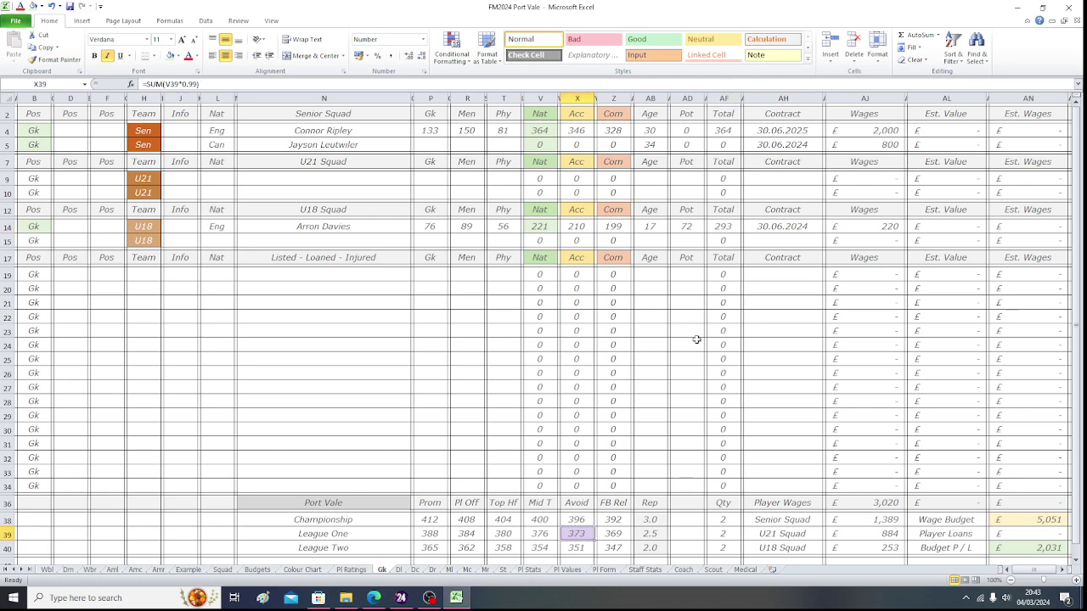
right_click(284, 240)
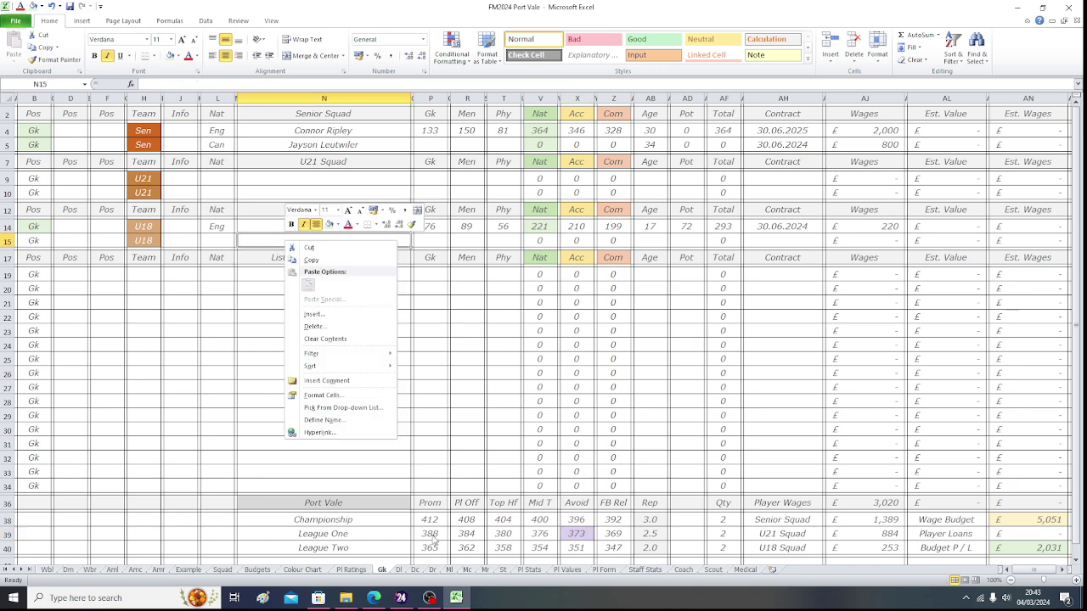
left_click(395, 338)
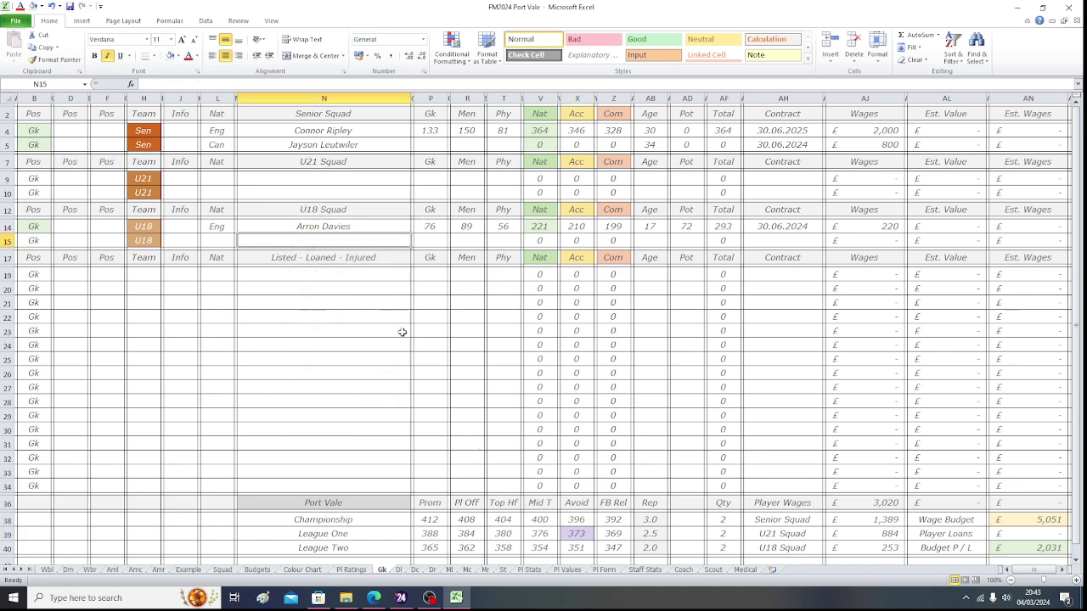
left_click(456, 598)
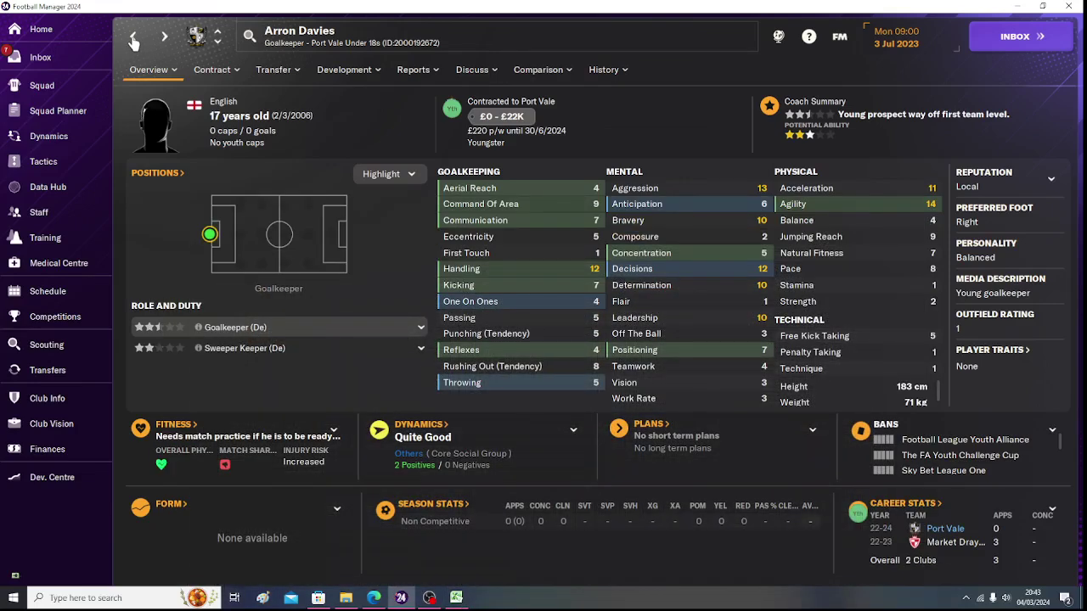
left_click(134, 36)
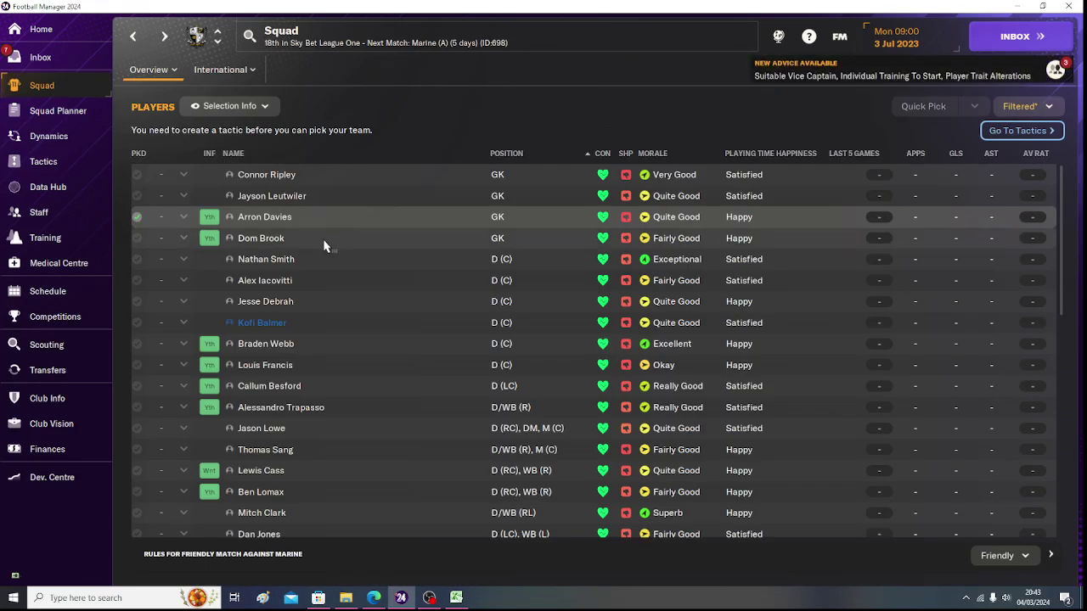
left_click(268, 241)
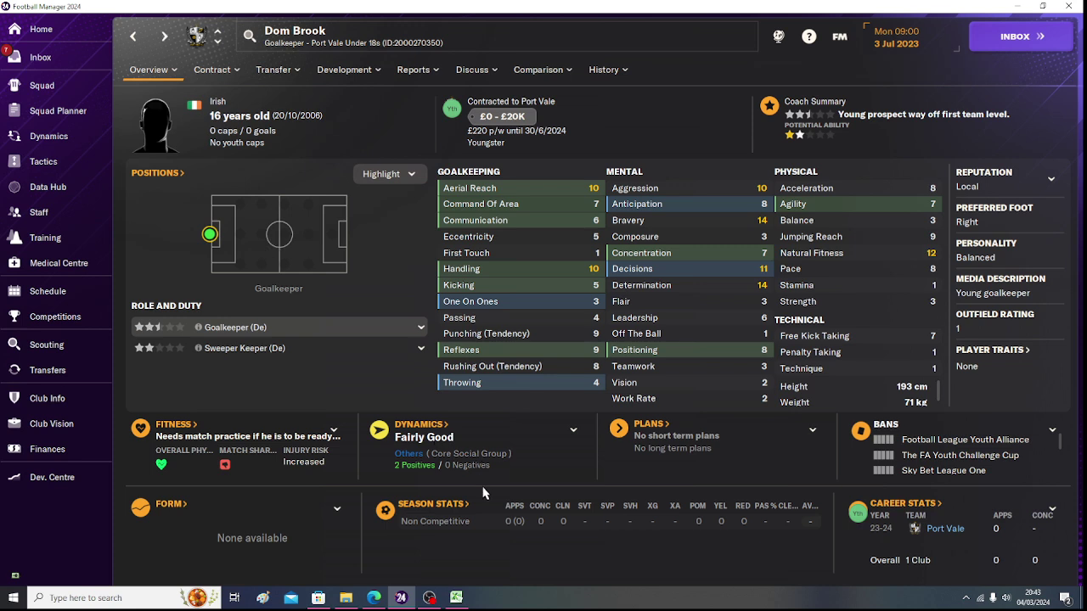
left_click(457, 597)
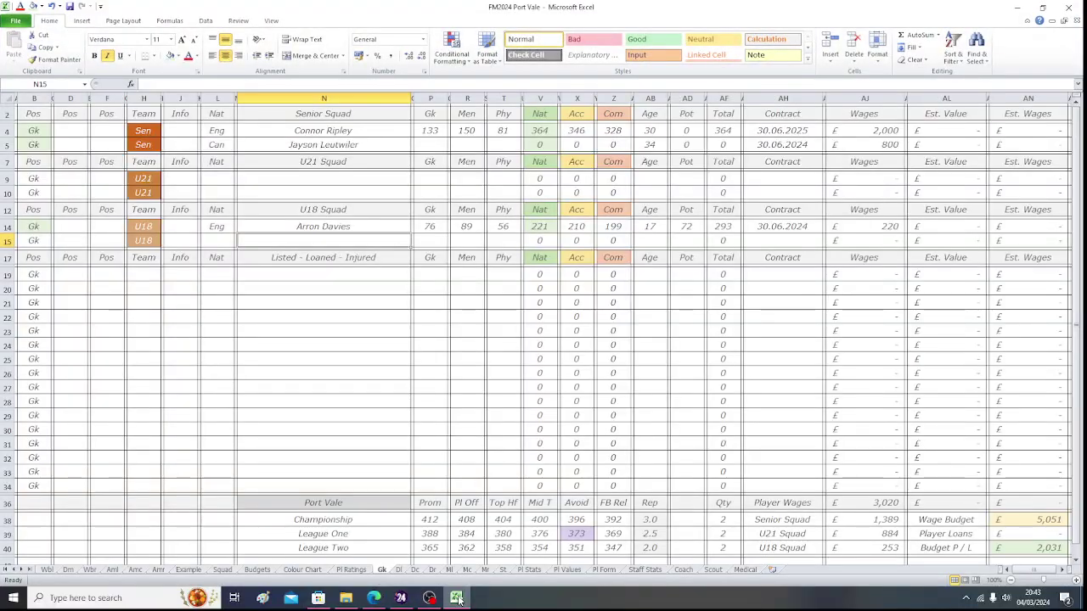
type("Dom")
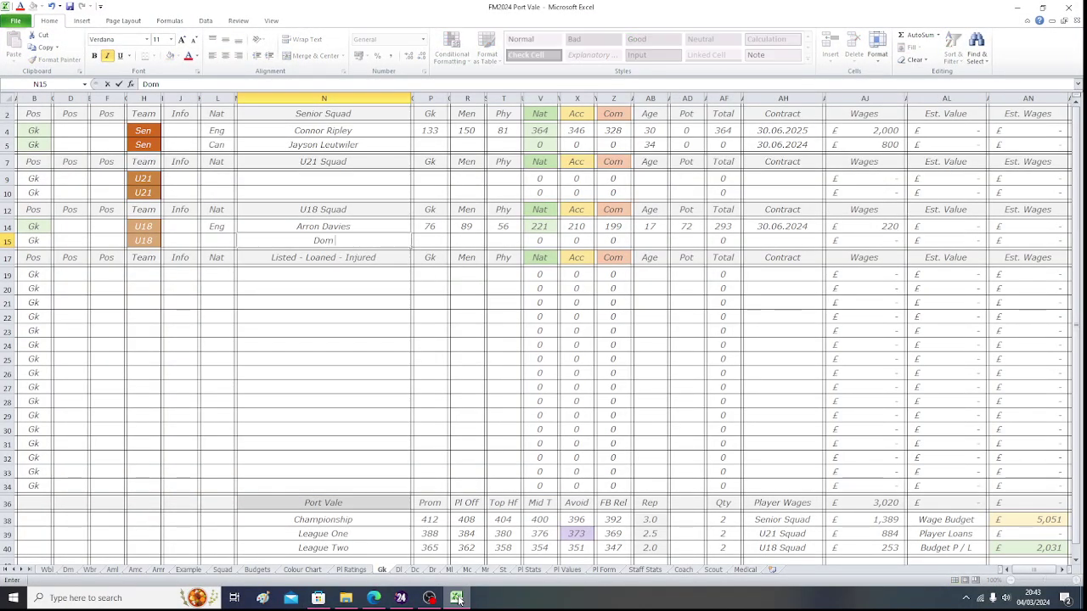
type(" Brook")
key("Left")
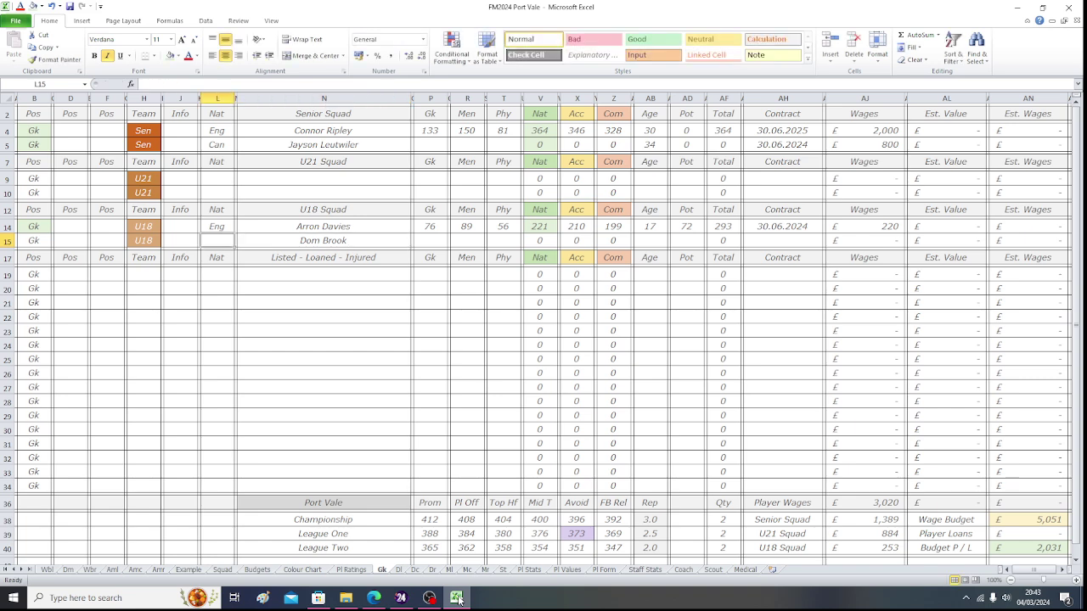
- Check Brook's nationality in Football Manager and enter Irl as his Nat in Excel
left_click(457, 599)
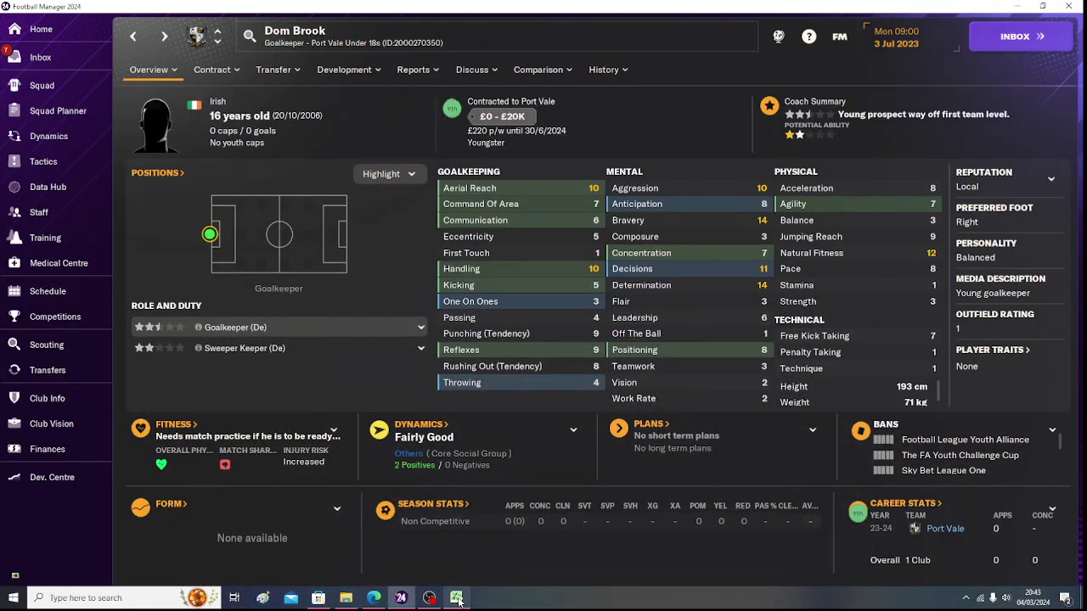
left_click(458, 599)
type("Ir")
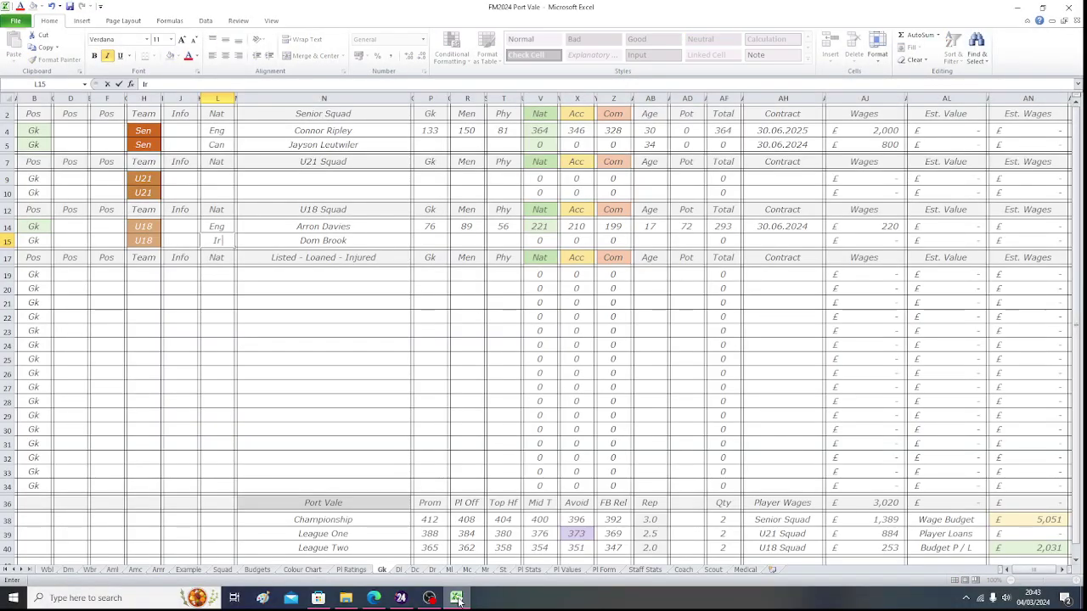
type("l")
key("Left")
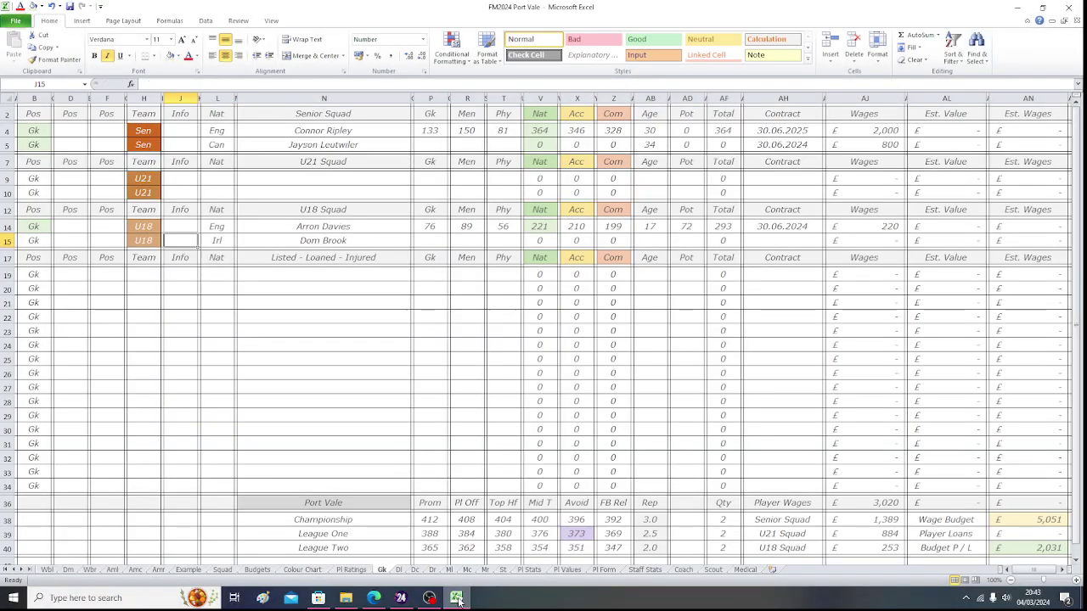
- Shade the Gk position cell (B15) in Brook's row light green
key("Left")
key("Left")
key("Left")
key("Left")
key("Left")
key("Left")
key("Left")
key("Left")
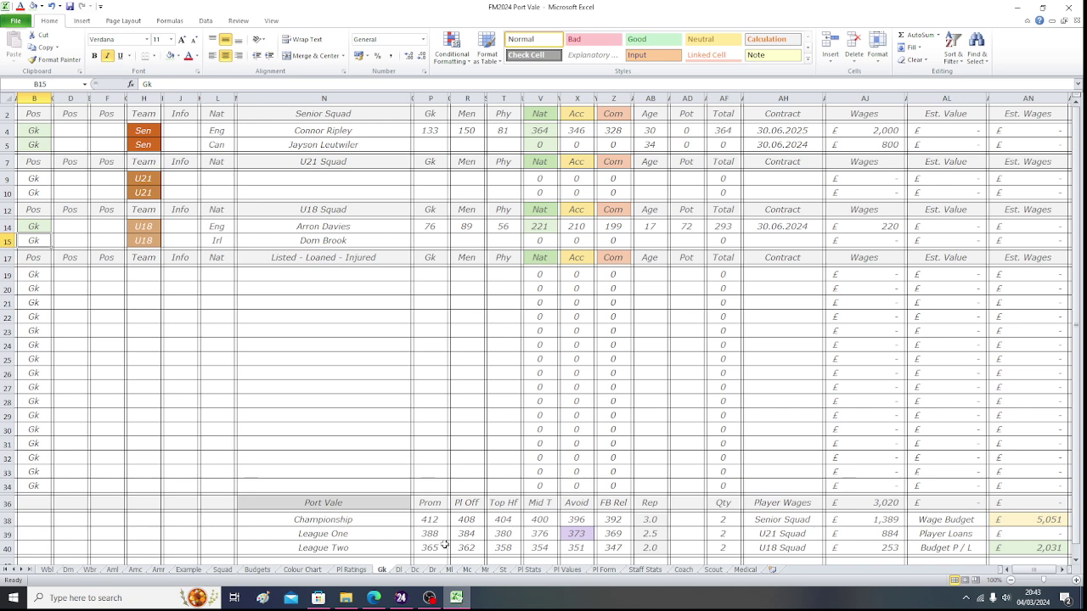
left_click(169, 55)
- Shade the Nat rating cell (V15) in Brook's row light green
key("Right")
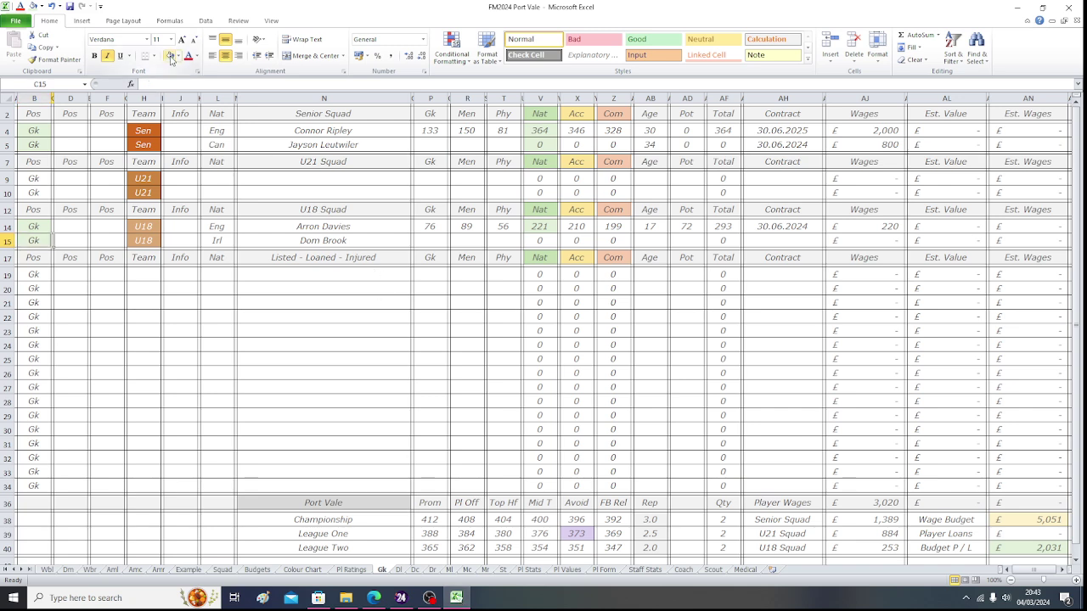
key("Right")
key("Right")
key("Right")
key("Right")
key("Right")
key("Right")
key("Right")
key("Right")
key("Right")
key("Right")
key("Right")
key("Right")
key("Right")
key("Right")
key("Right")
key("Right")
key("Right")
key("Right")
key("Right")
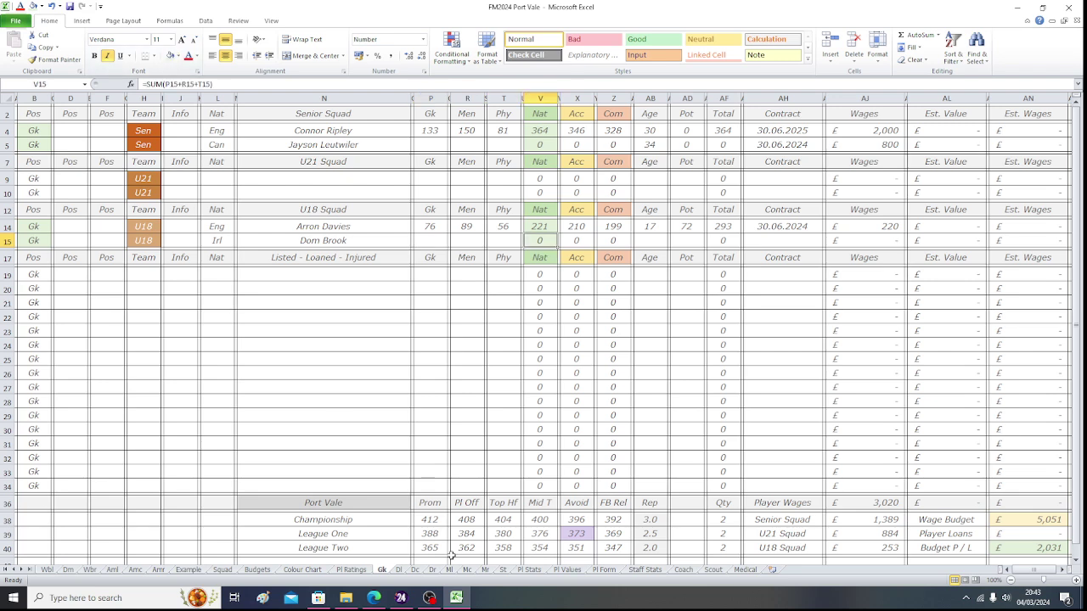
mouse_move(463, 603)
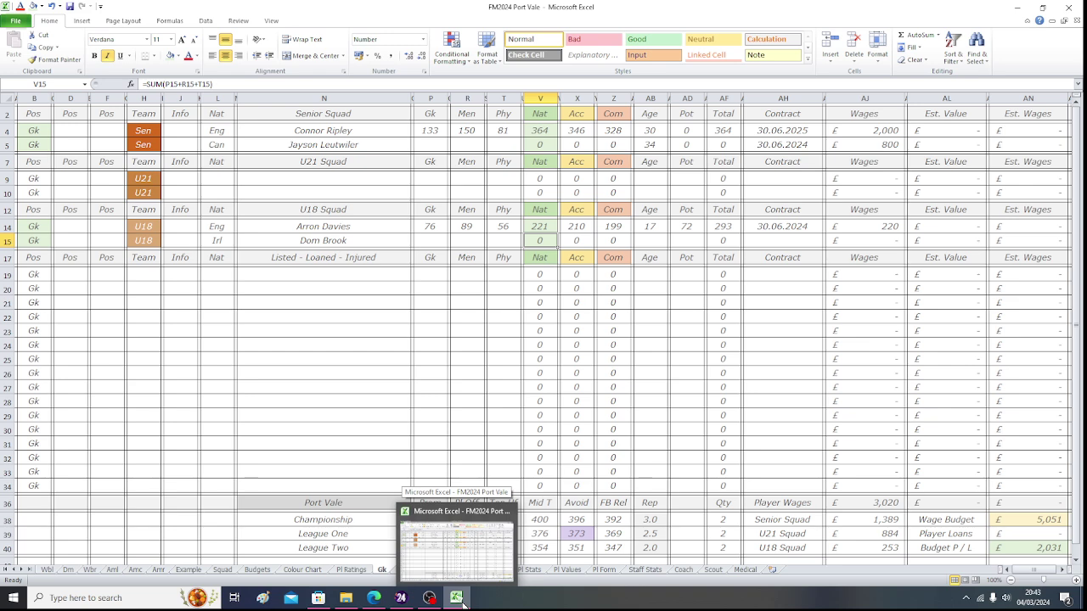
key("Left")
key("Left")
key("Left")
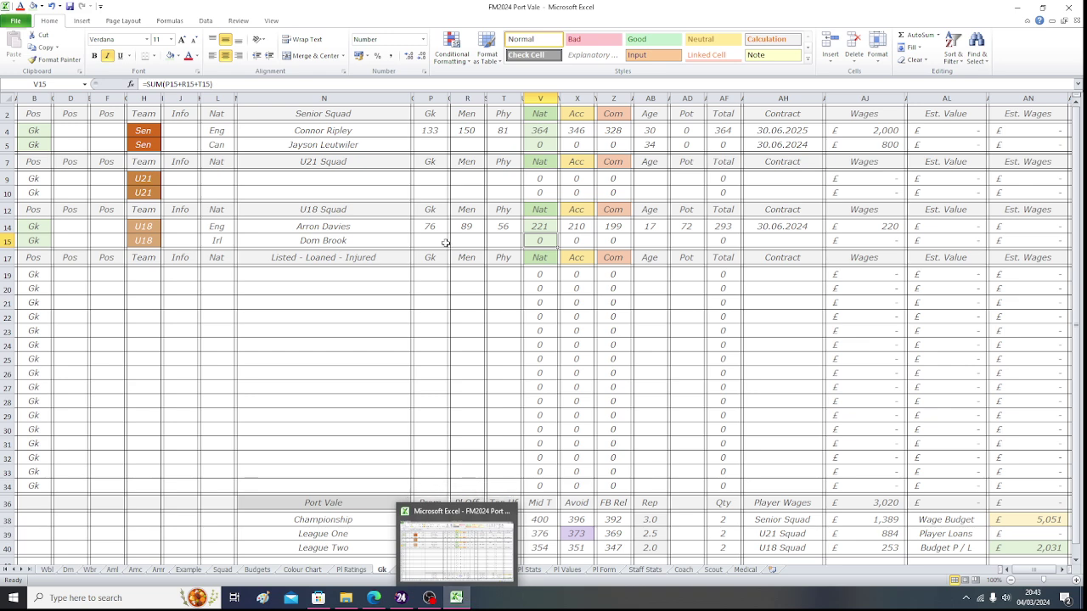
left_click(465, 599)
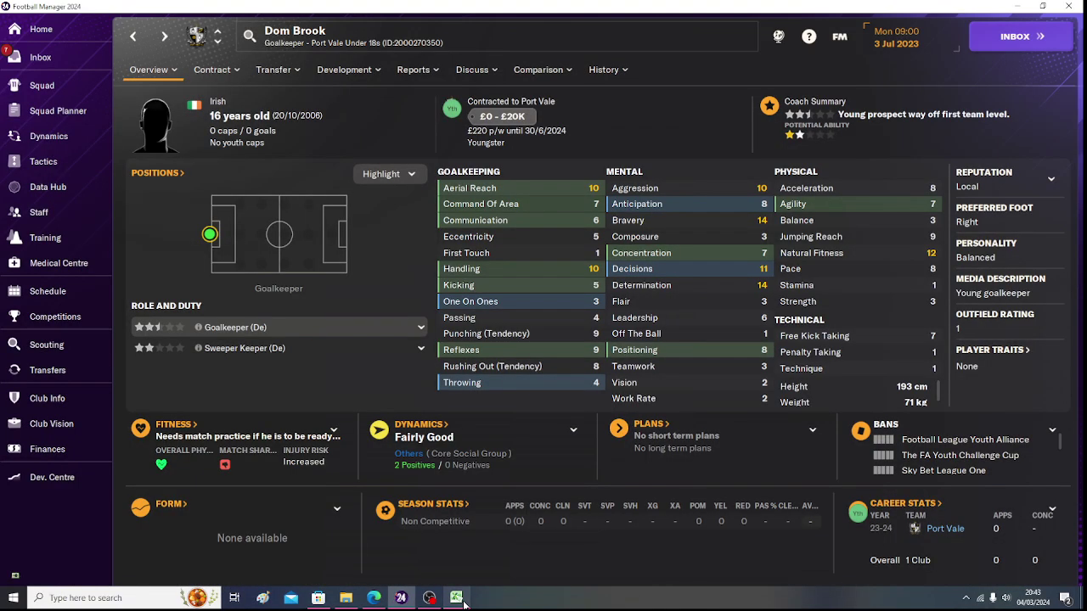
left_click(464, 599)
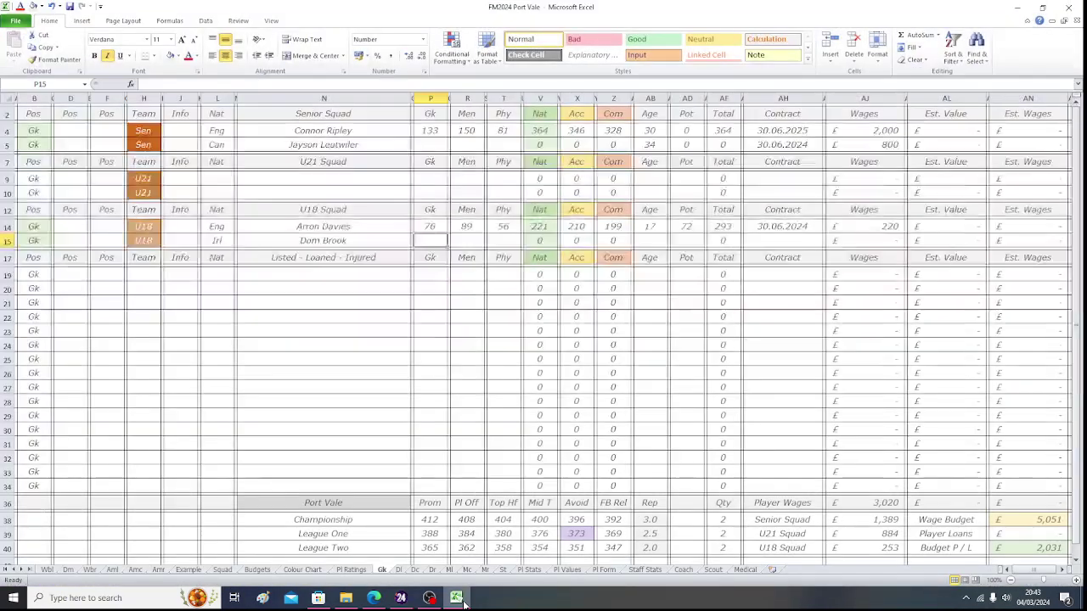
left_click(464, 600)
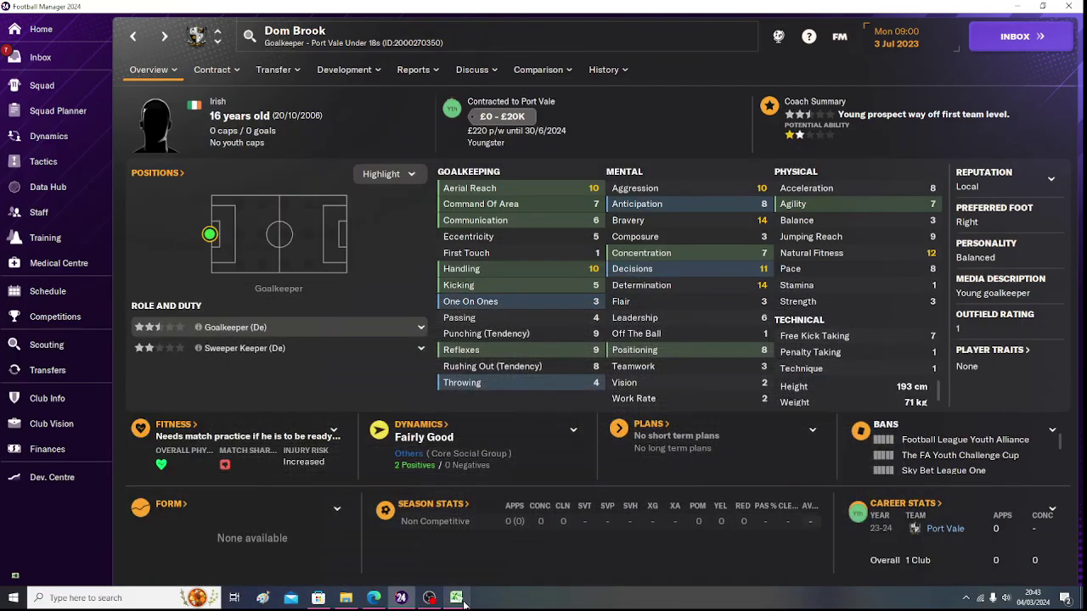
left_click(464, 599)
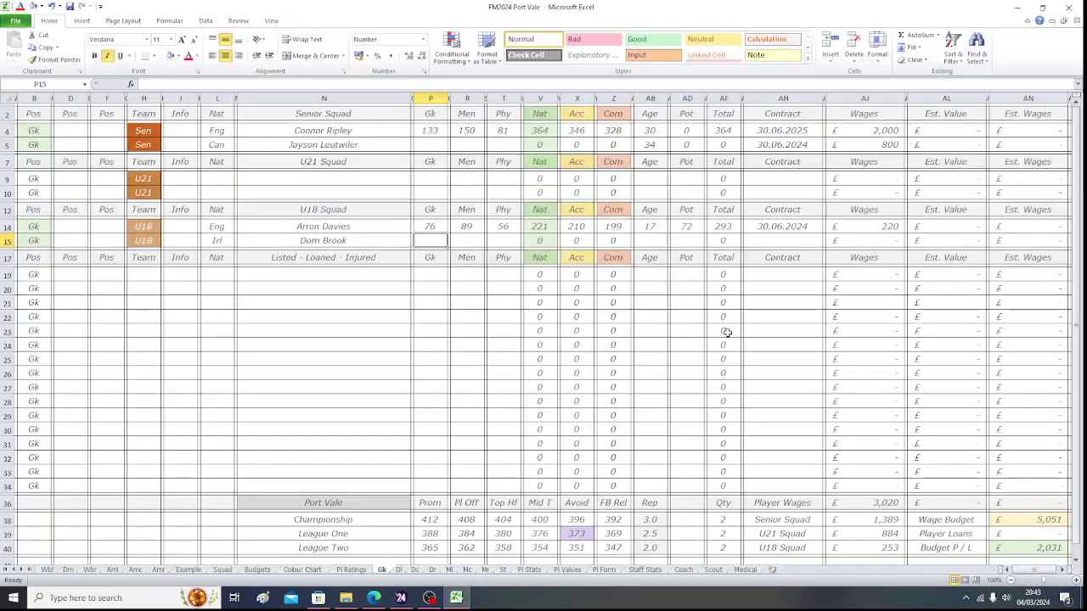
left_click(650, 239)
type("16")
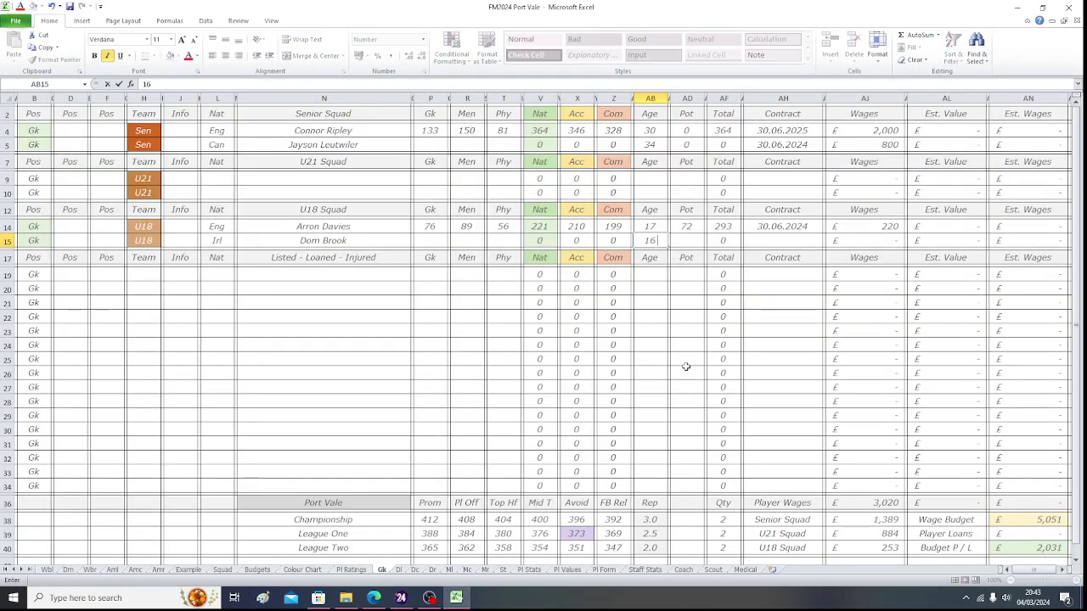
key("Tab")
type("81")
key("Tab")
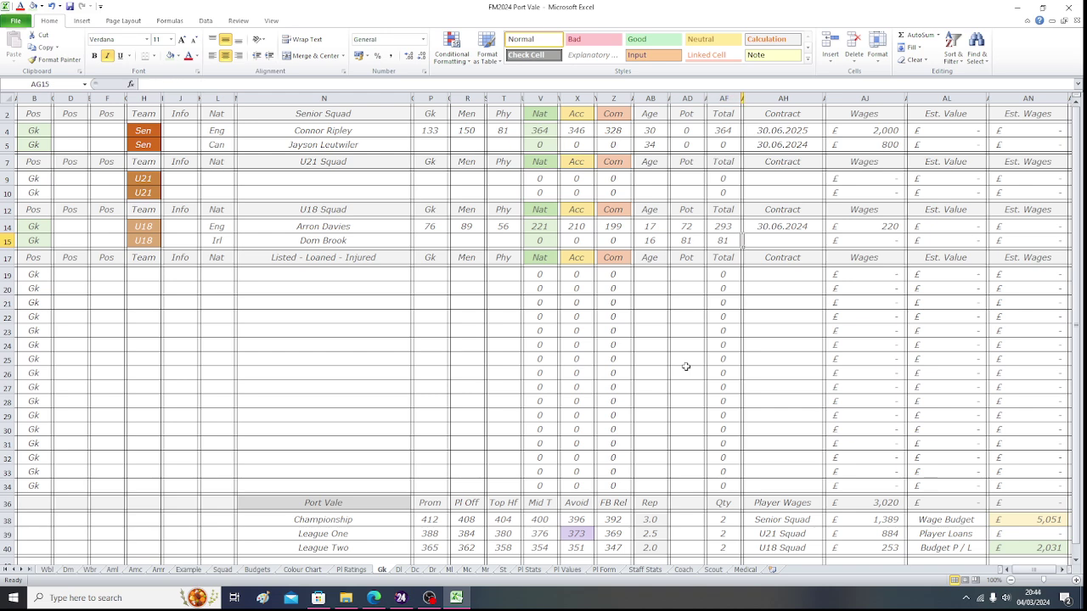
- Look up Brook's contract in Football Manager and enter the Contract date 30.06.2024 and Wages of 220 in Excel
key("Tab")
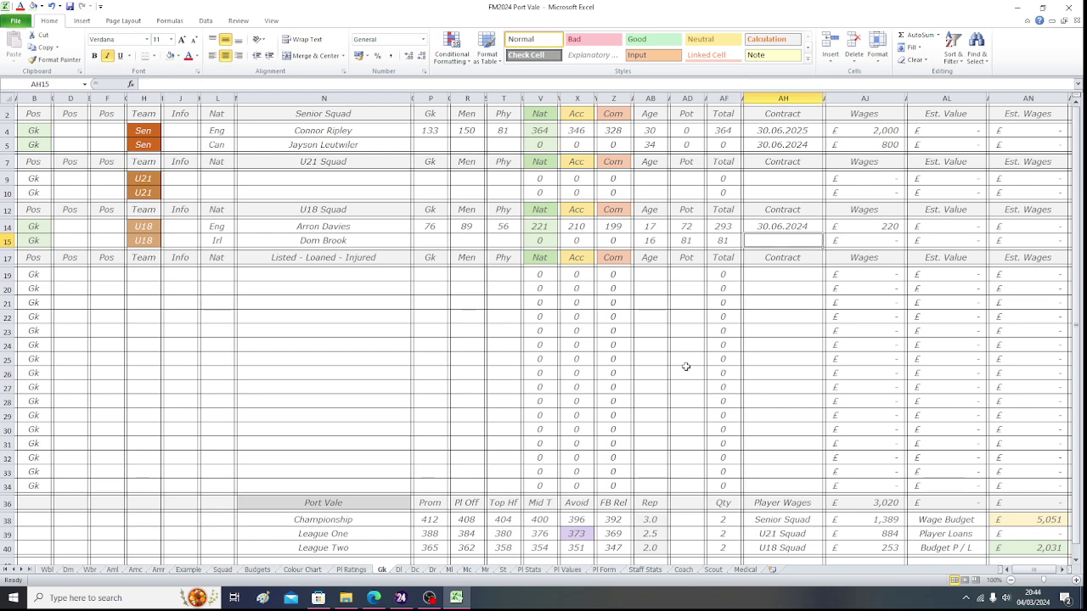
left_click(457, 598)
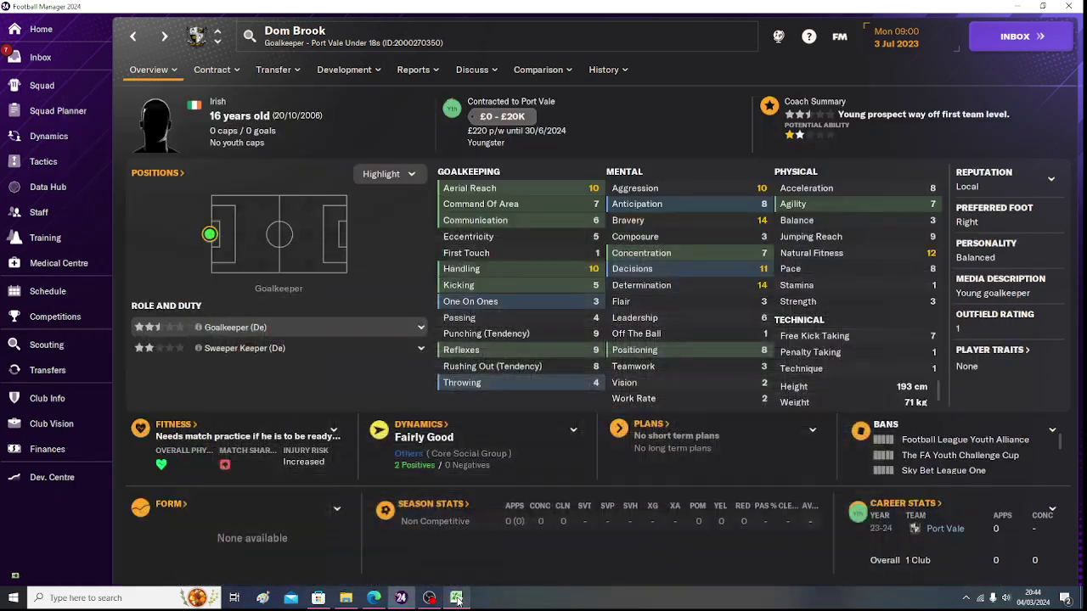
left_click(456, 597)
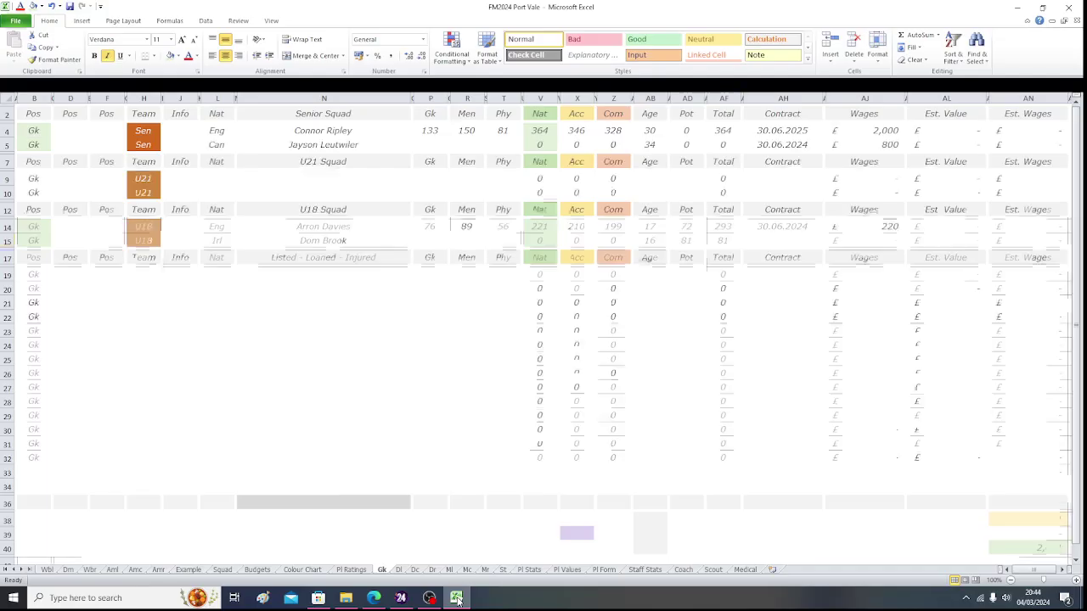
type("30.06.2024")
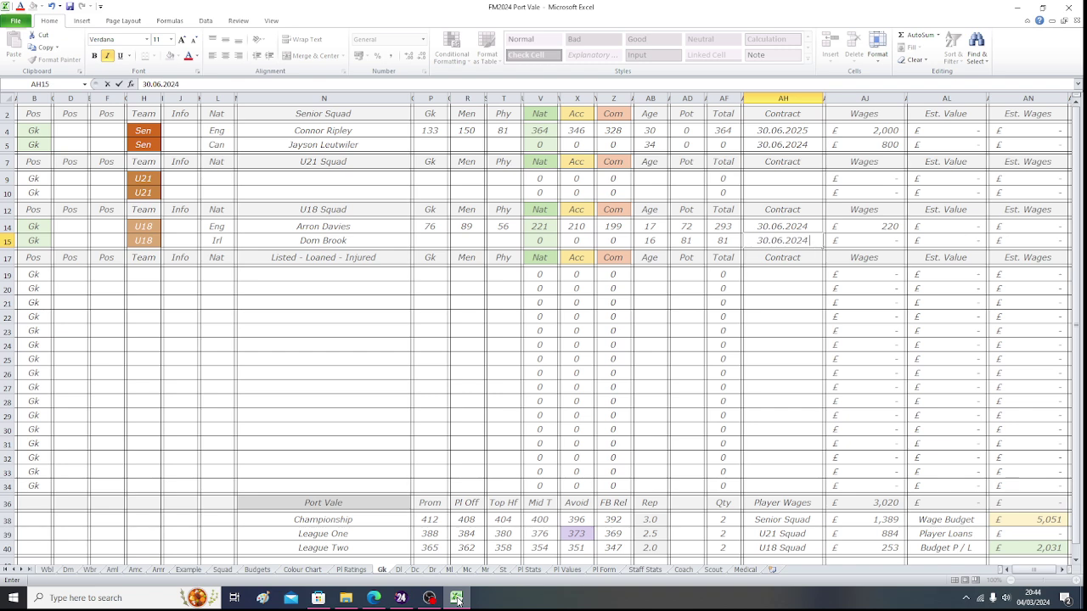
key("Tab")
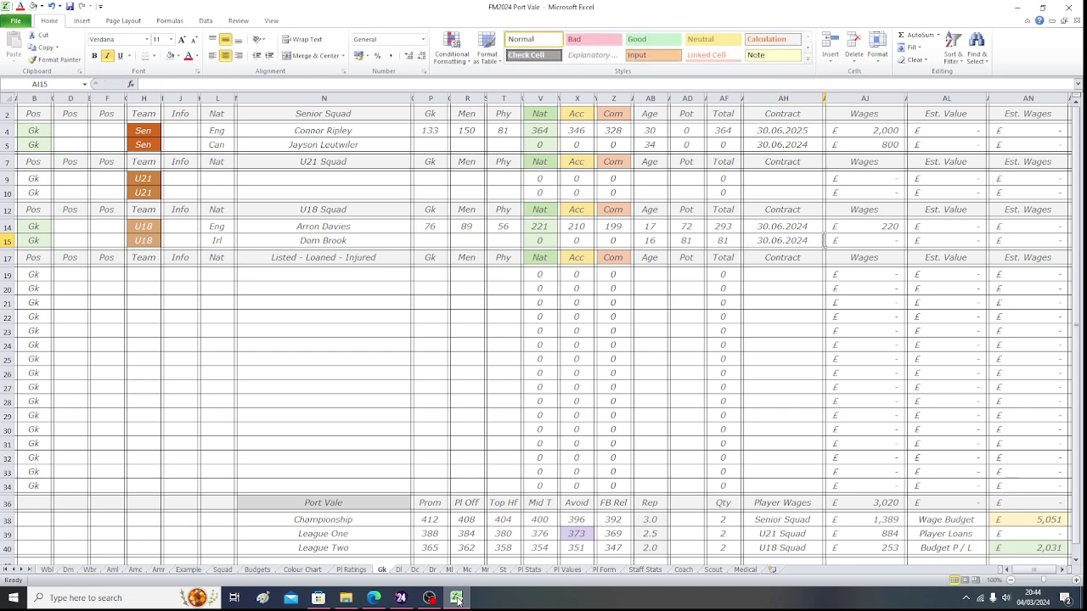
type("220")
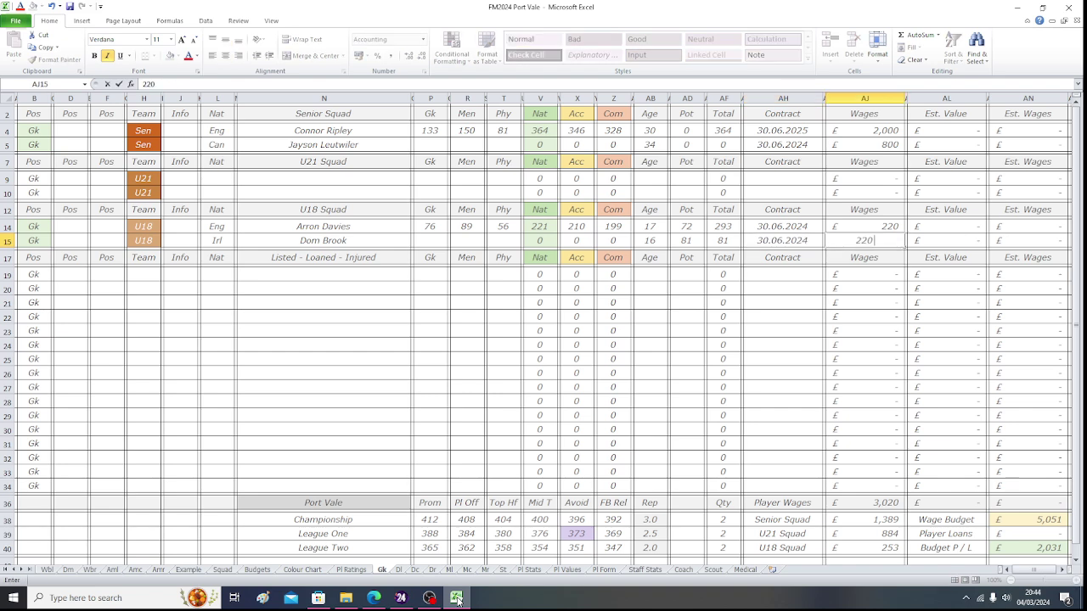
- Read Brook's goalkeeping attributes in Football Manager and enter 81 as his Gk rating (P15) in Excel
key("Left")
key("Left")
key("Left")
key("Left")
key("Left")
key("Left")
key("Left")
key("Left")
key("Left")
key("Left")
key("Left")
key("Left")
key("Left")
key("Left")
key("Left")
key("Left")
key("Left")
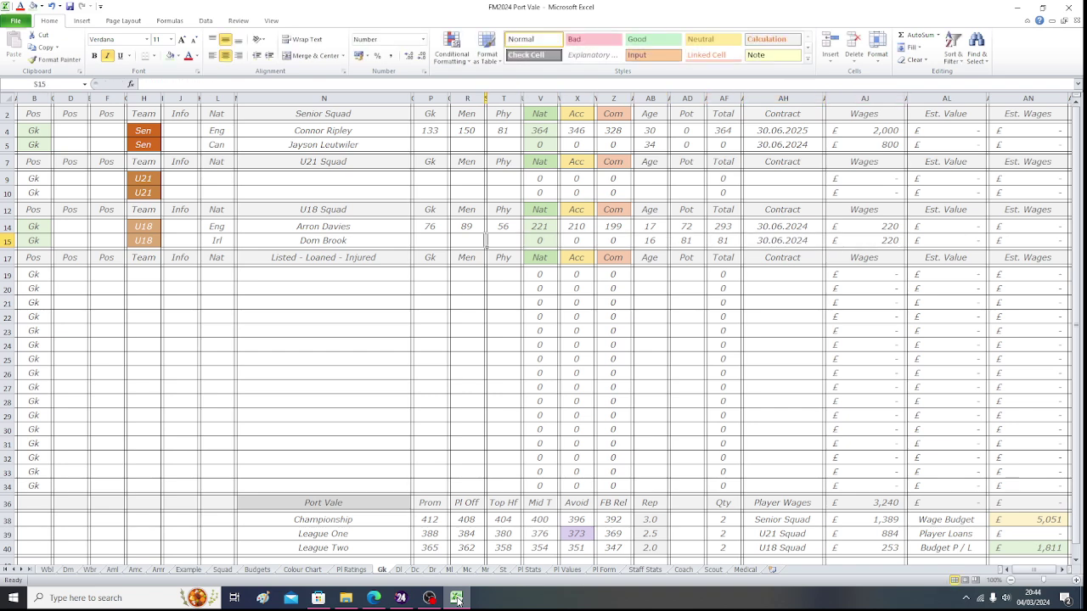
key("Left")
key("Left")
key("Left")
left_click(457, 598)
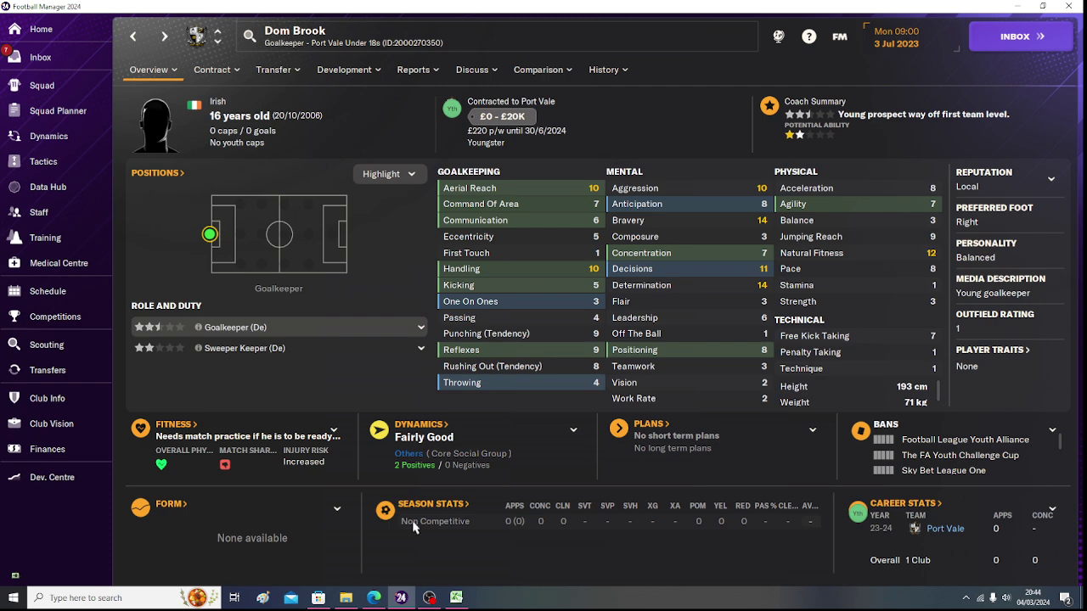
left_click(457, 598)
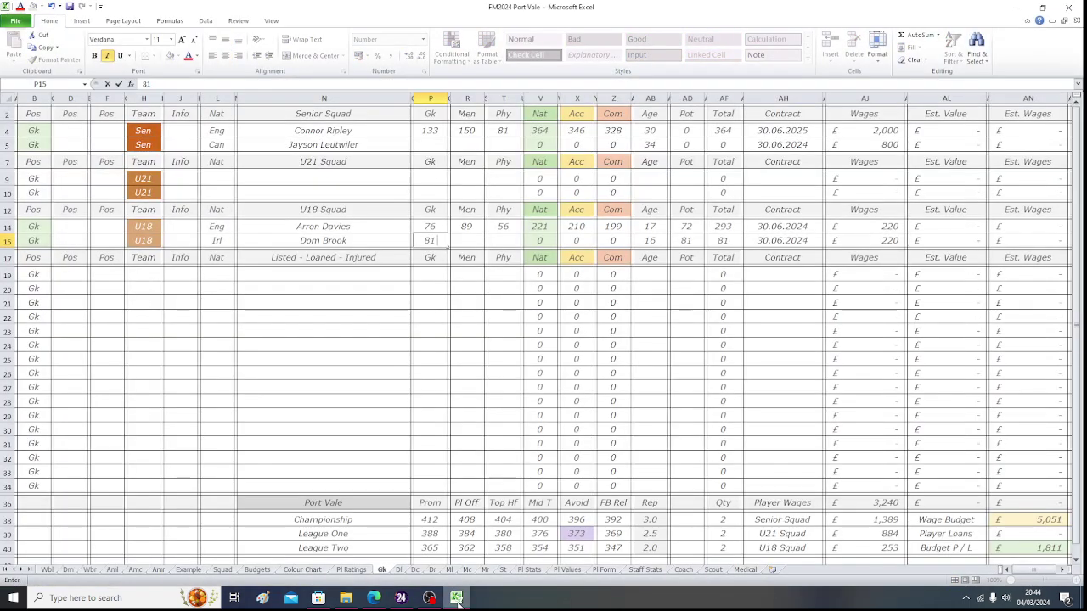
- Look up Brook's mental and physical attributes in Football Manager and enter Men 92 and Phy 51 in his Excel row
left_click(457, 599)
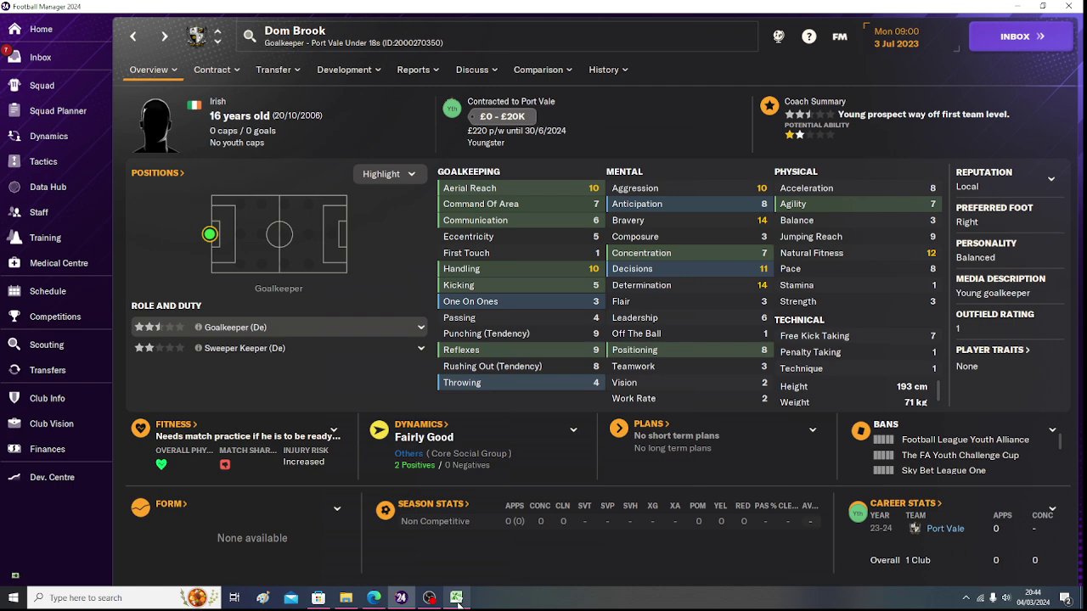
left_click(456, 598)
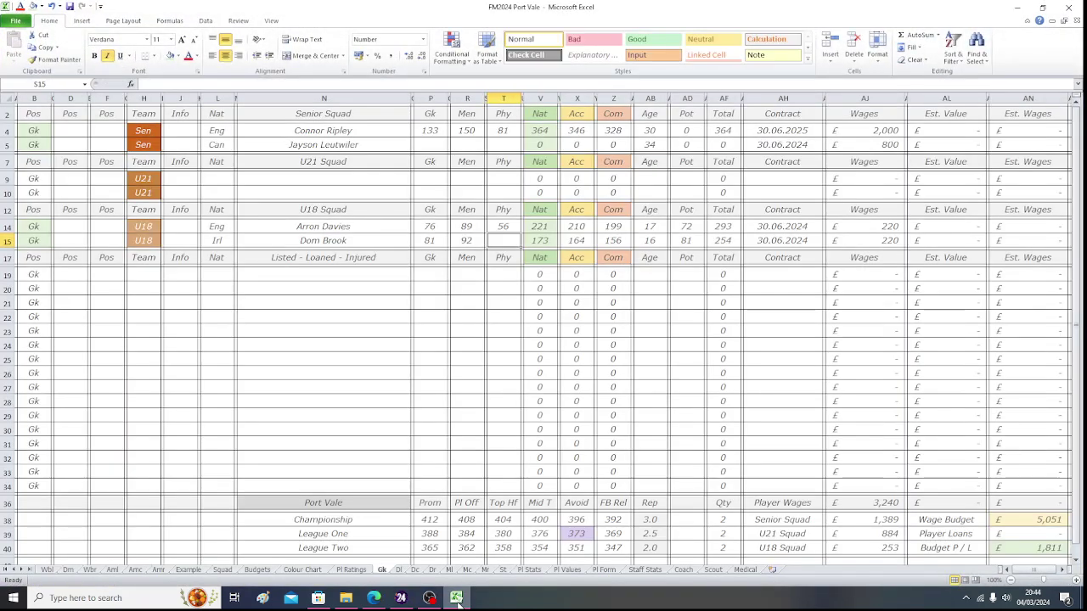
left_click(457, 599)
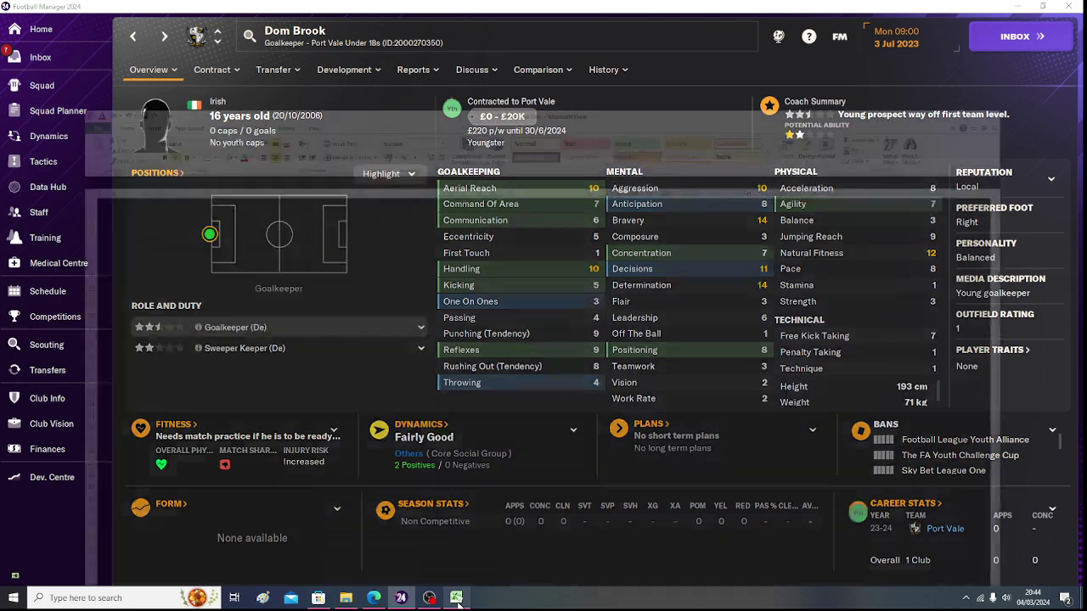
left_click(455, 598)
key("Tab")
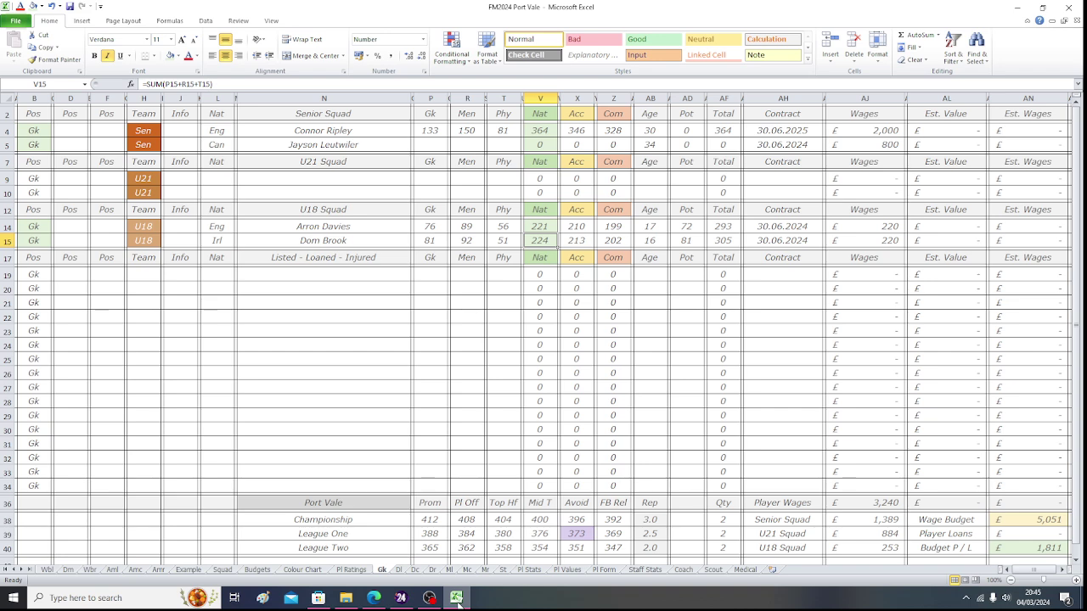
- Review the calculated ratings across Brook's row as far as his Total
key("Tab")
key("Tab")
key("Tab")
key("Tab")
key("Tab")
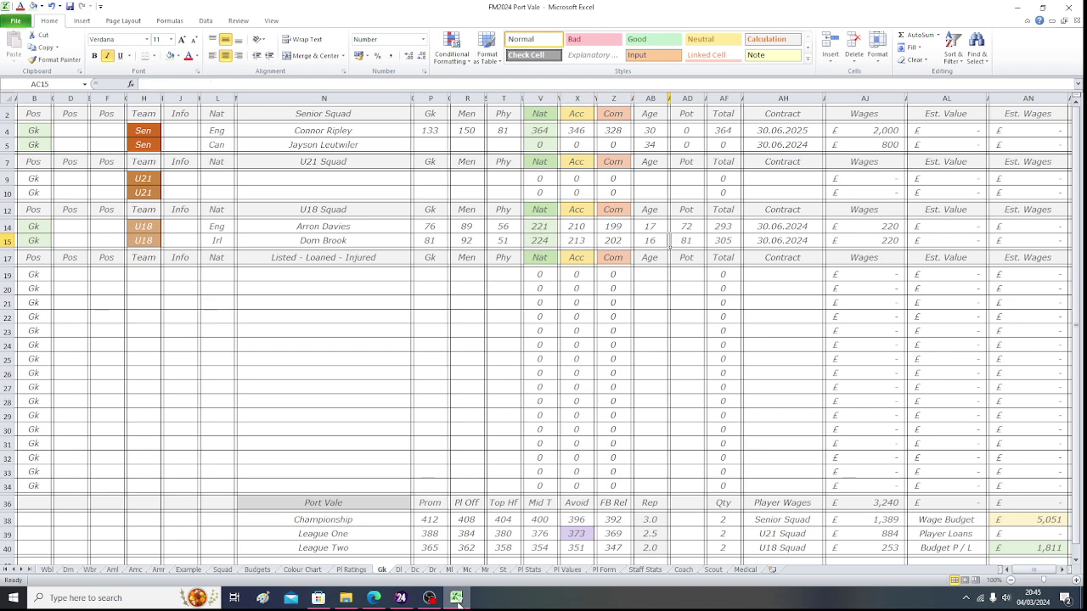
key("Tab")
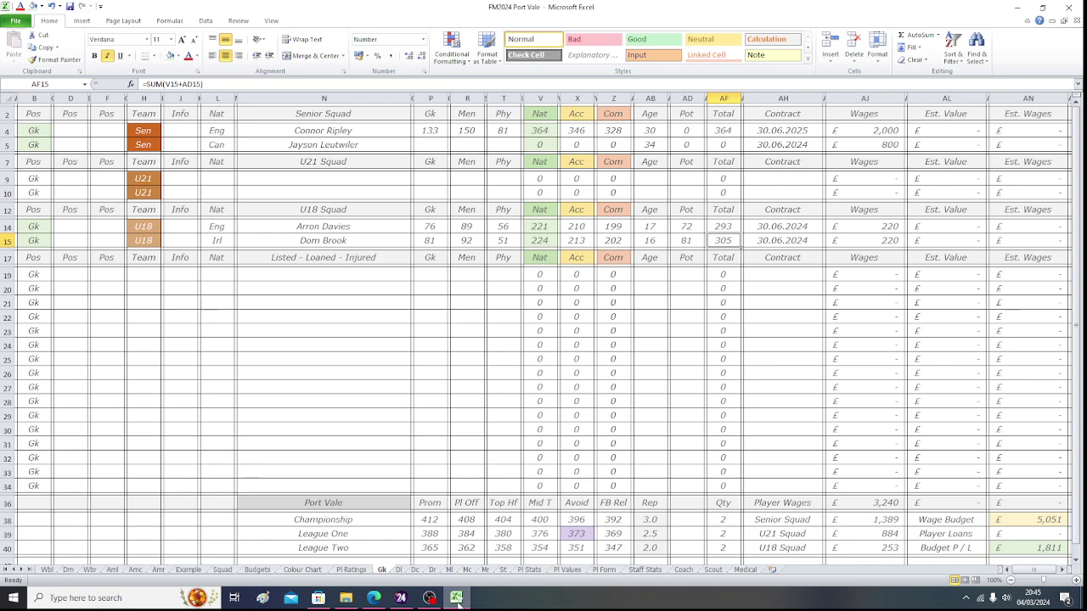
key("Up")
key("Up")
key("Up")
key("Up")
key("Up")
key("Up")
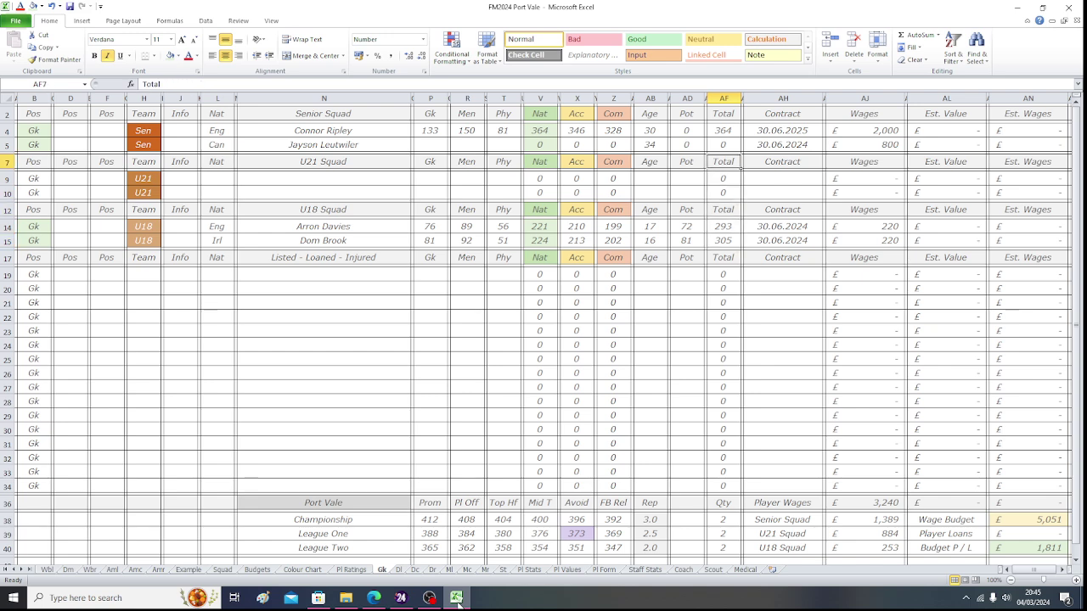
key("Left")
key("Left")
key("Left")
key("Left")
key("Left")
key("Left")
key("Left")
key("Left")
key("Left")
key("Left")
key("Left")
key("Left")
key("Left")
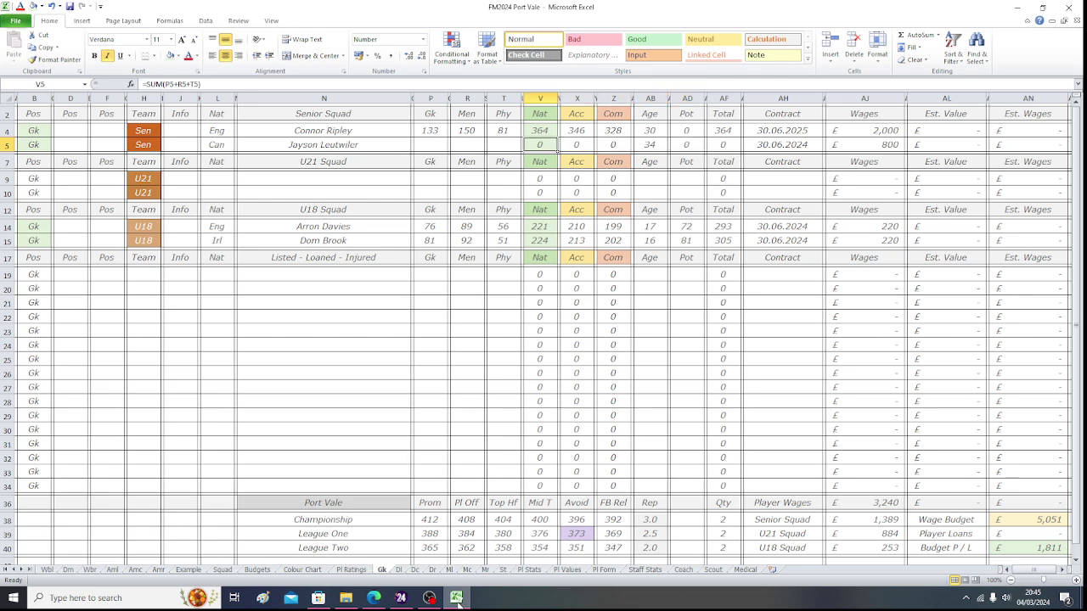
key("Left")
key("Left")
key("Left")
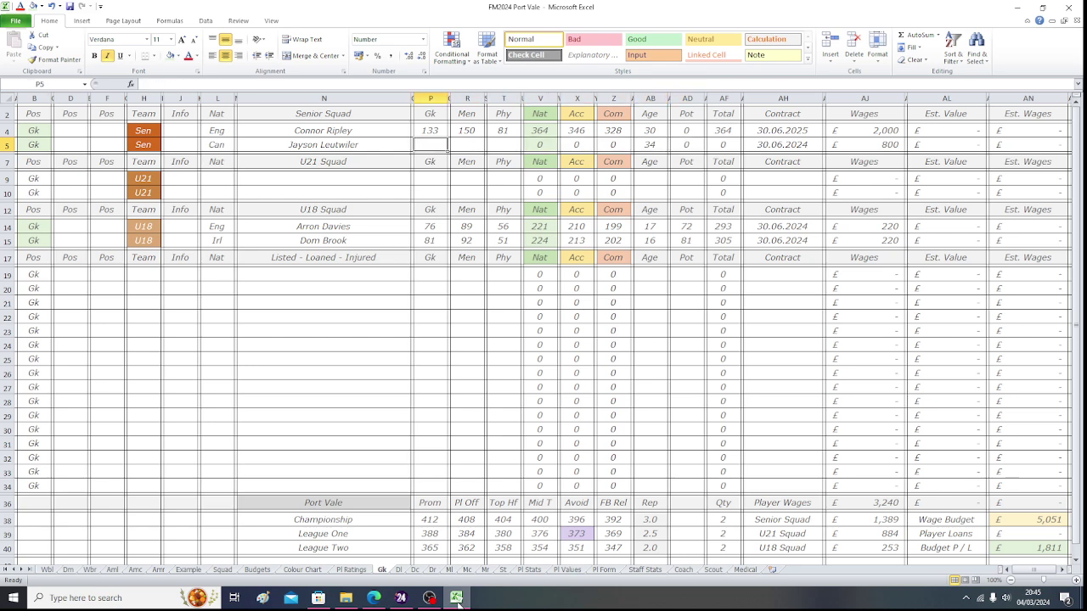
left_click(458, 599)
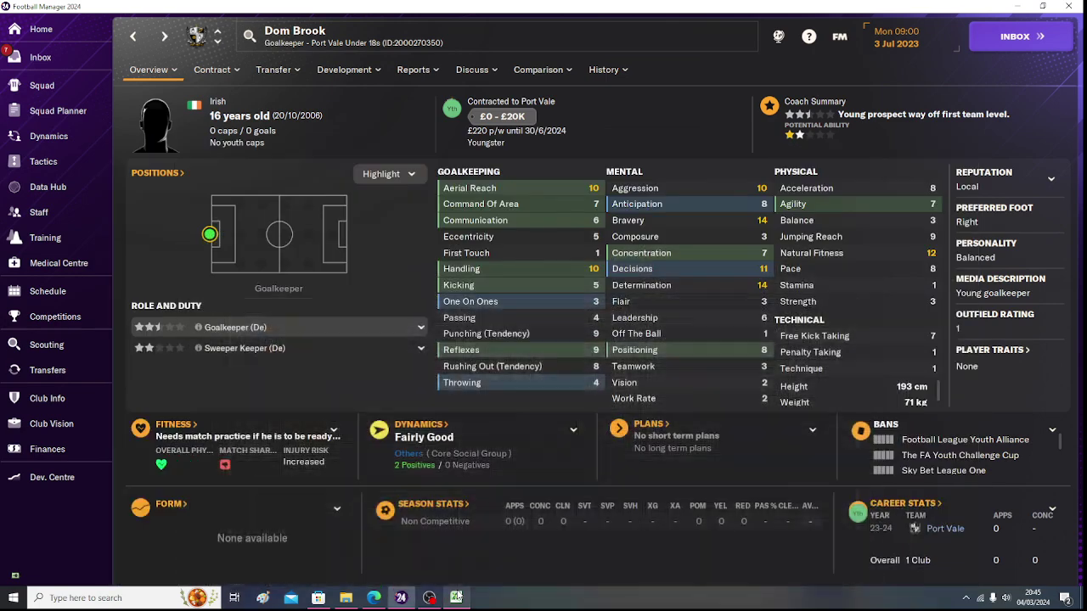
left_click(134, 39)
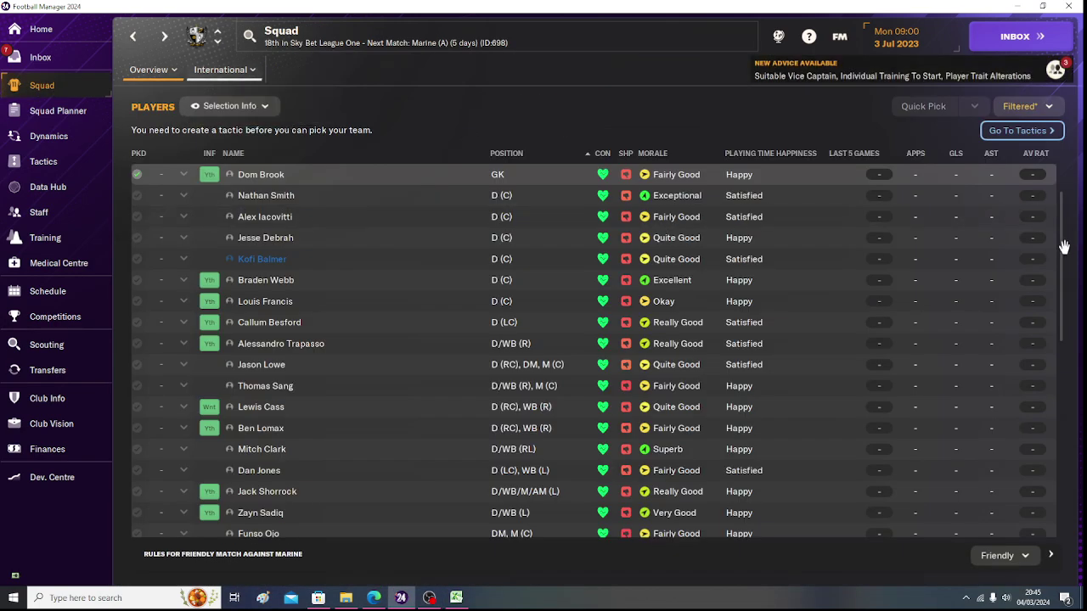
left_click_drag(1063, 245, 1063, 197)
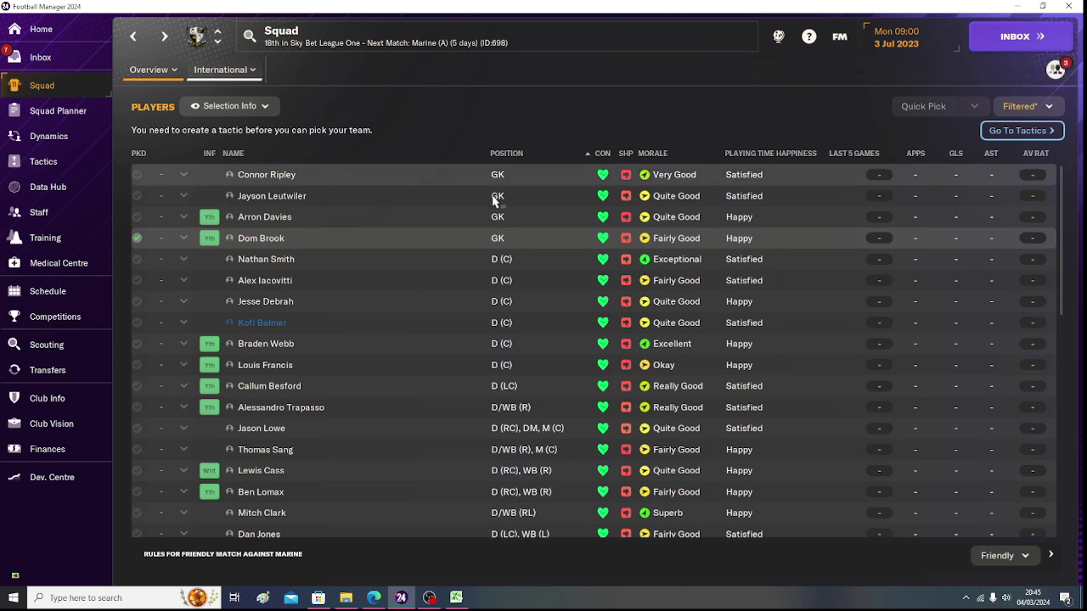
left_click(325, 194)
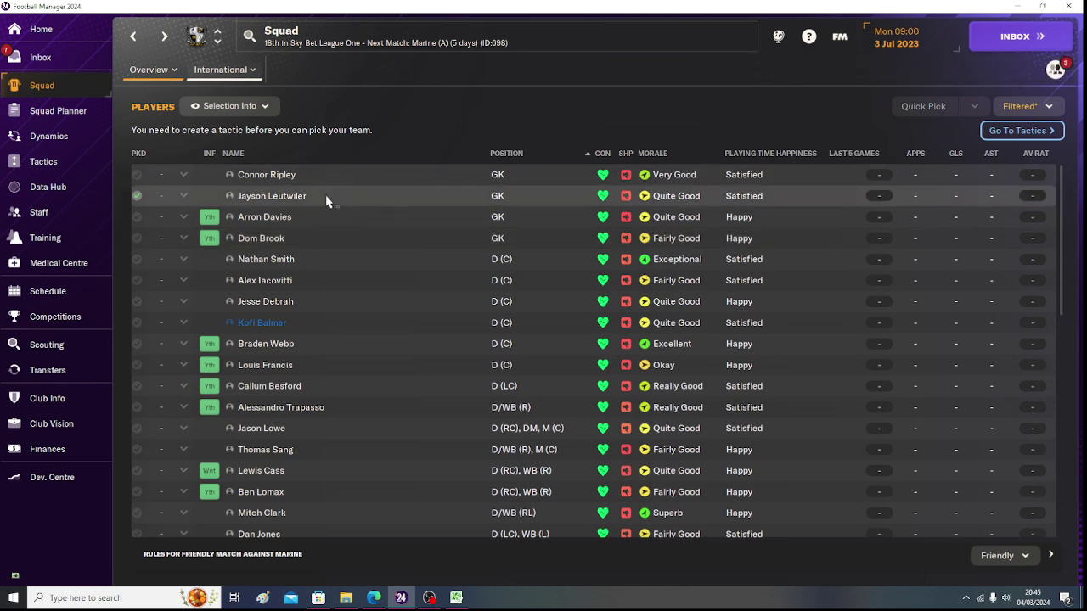
left_click(281, 198)
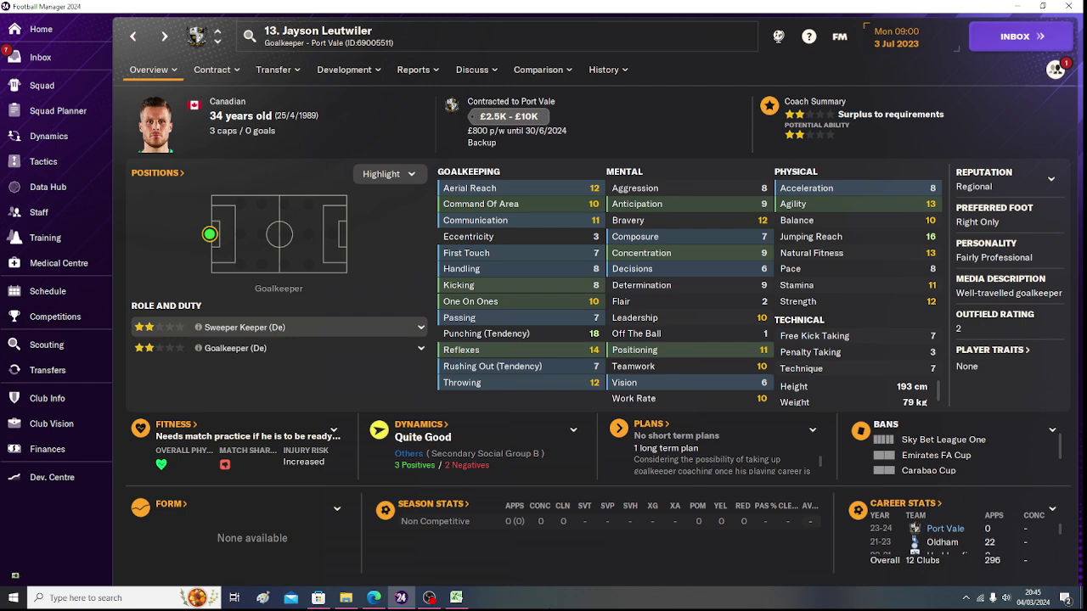
left_click(457, 598)
type("127")
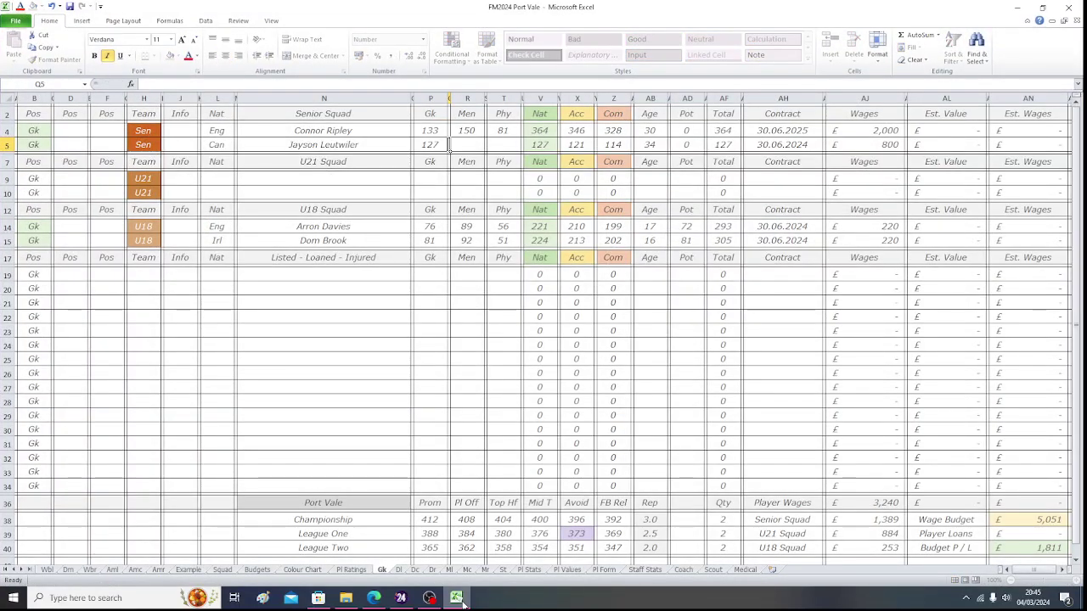
key("Tab")
- Look up Leutwiler's mental and physical attributes in Football Manager and enter Men 110 and Phy 91 in his Excel row
left_click(458, 597)
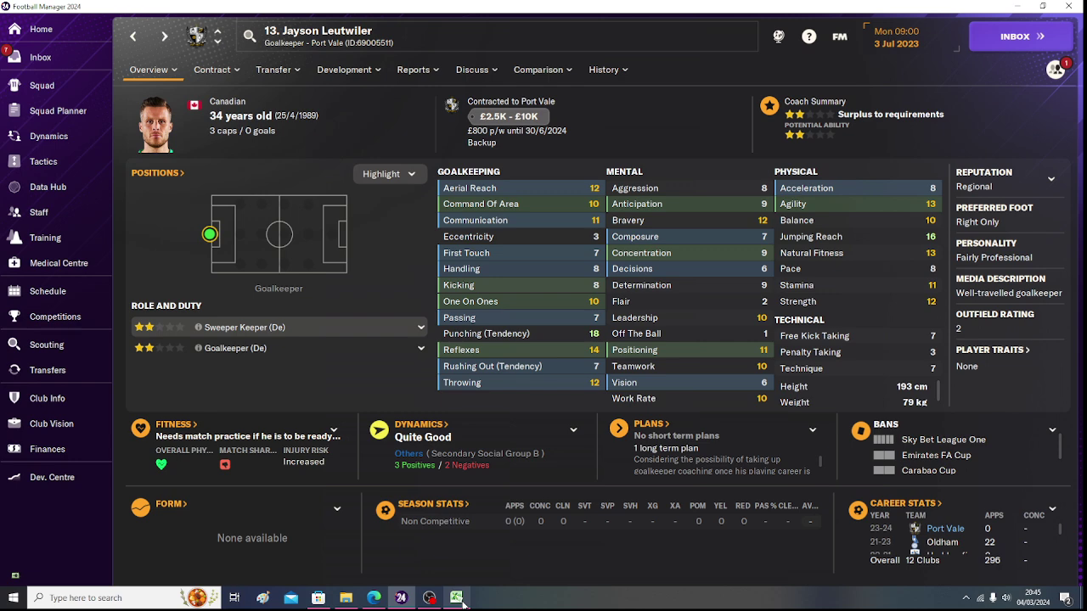
left_click(461, 603)
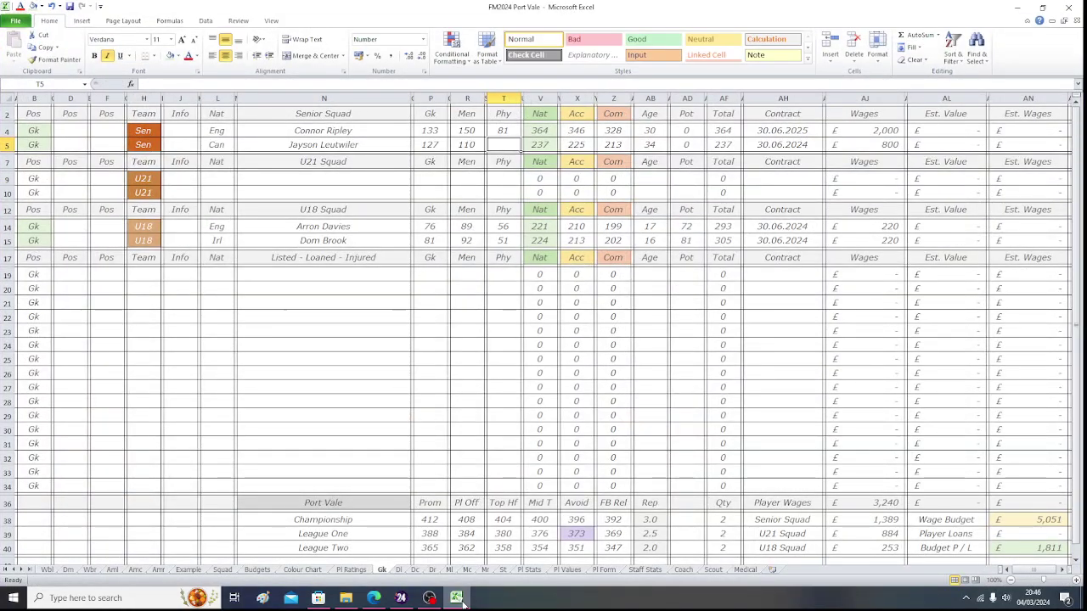
left_click(462, 603)
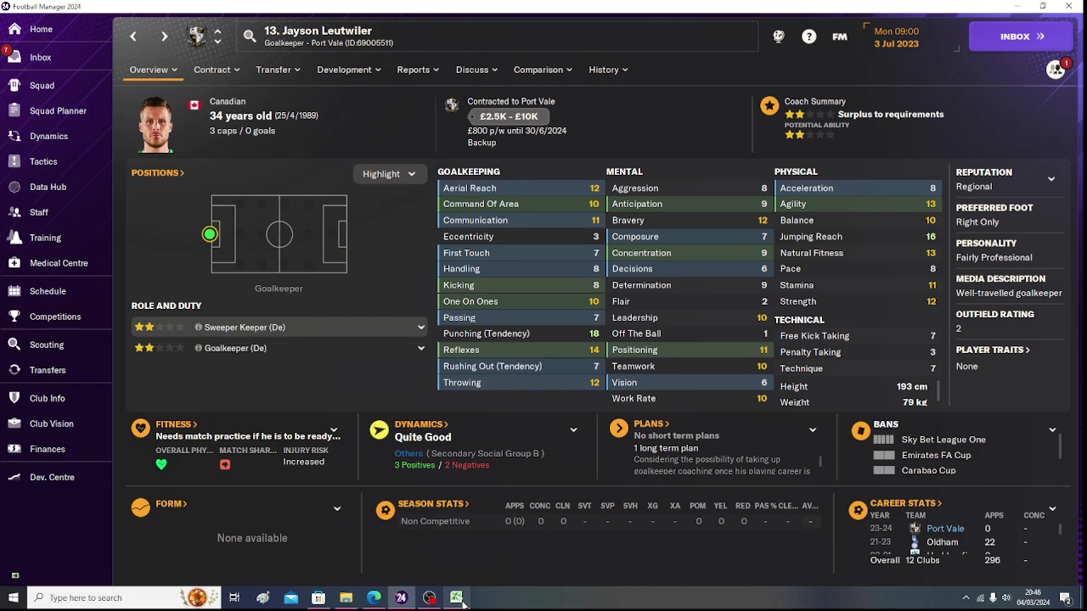
left_click(462, 603)
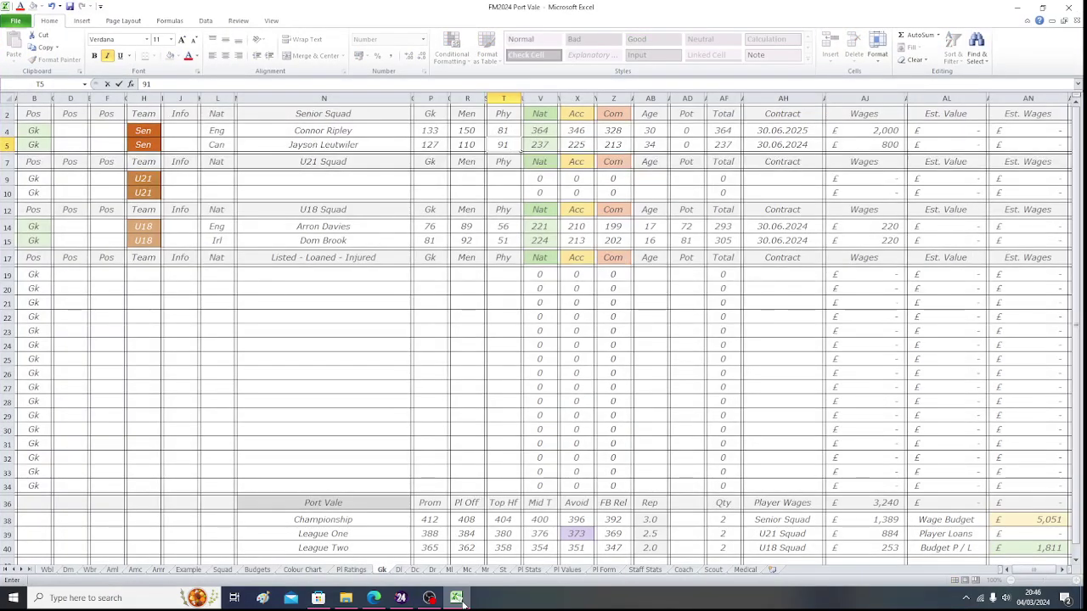
key("Right")
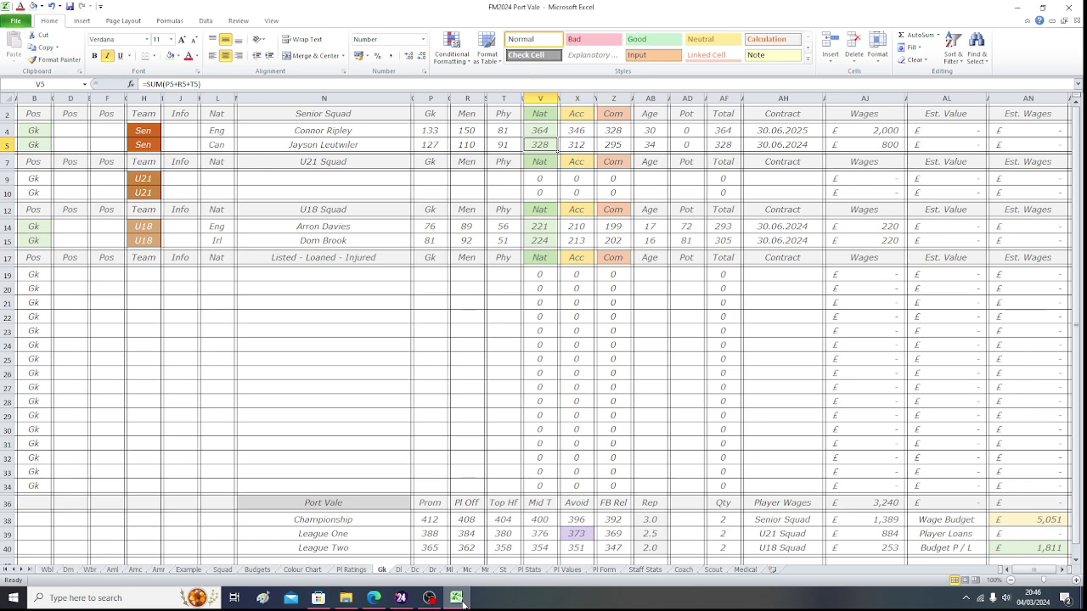
- Review Leutwiler's calculated ratings, Total, Contract and Wages, plus Ripley's Wages and Est. Value cells
key("Right")
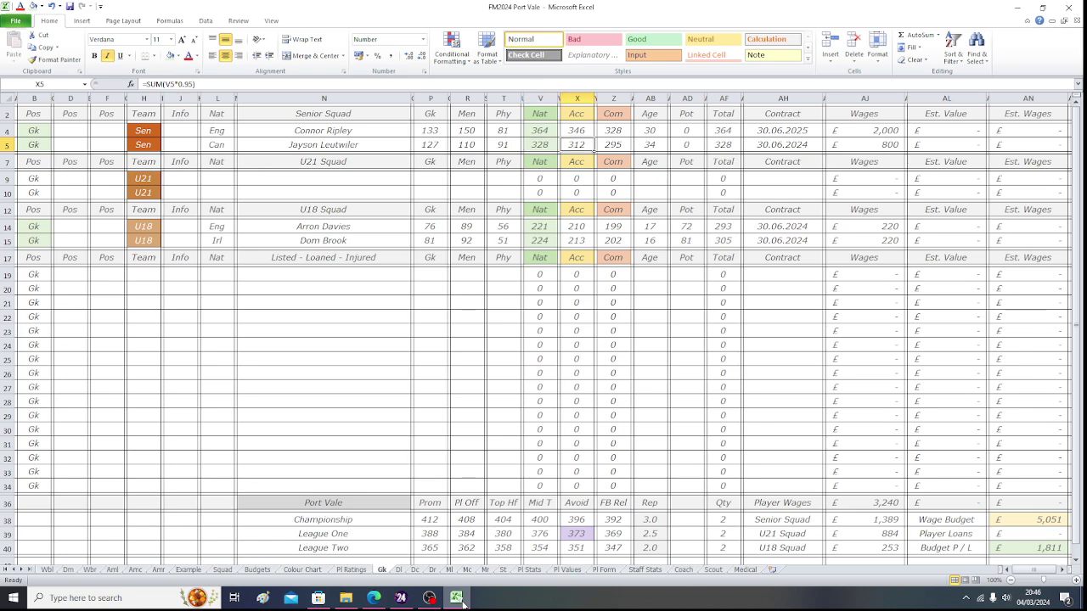
key("Right")
key("Right")
key("Right")
key("Right")
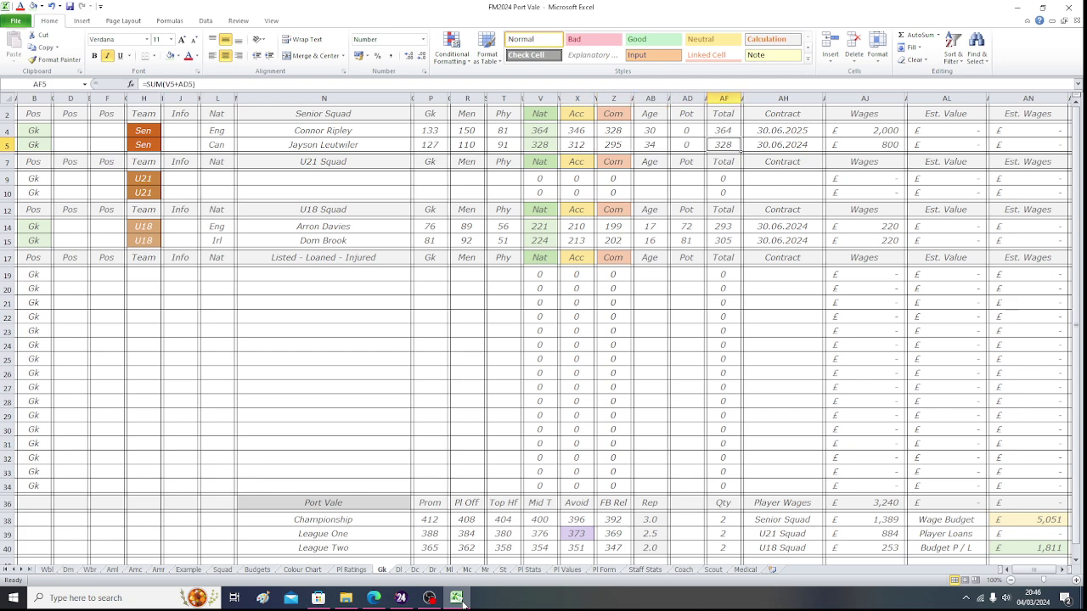
key("Right")
key("Right")
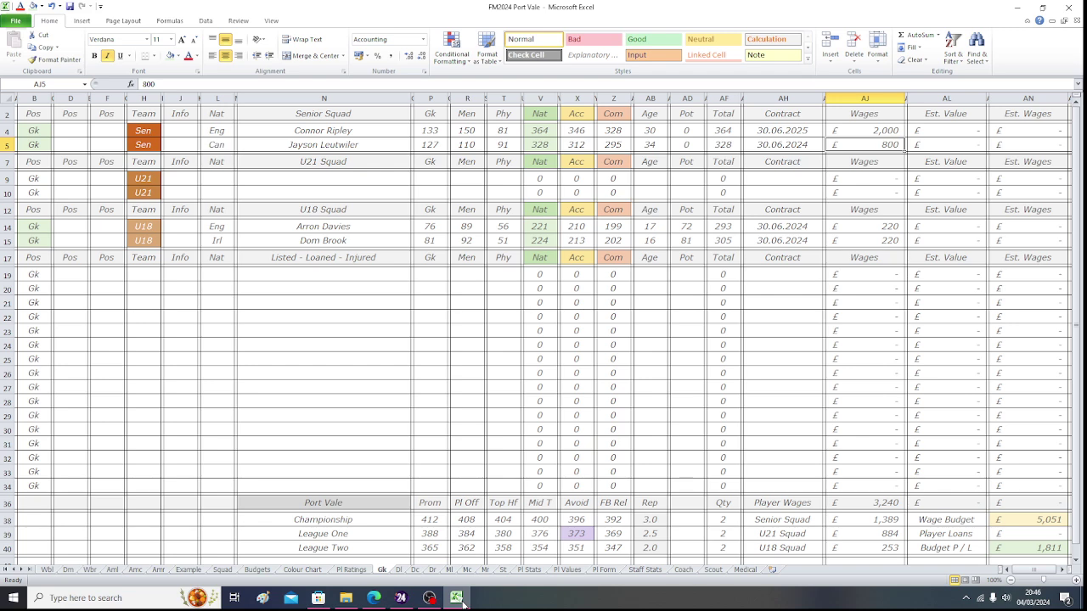
key("Up")
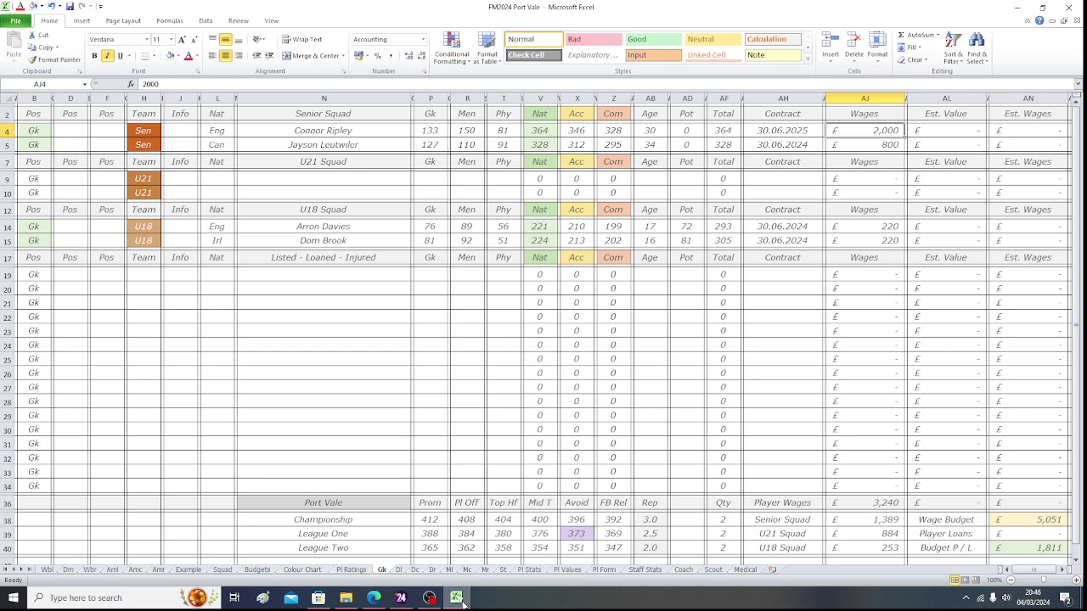
key("Right")
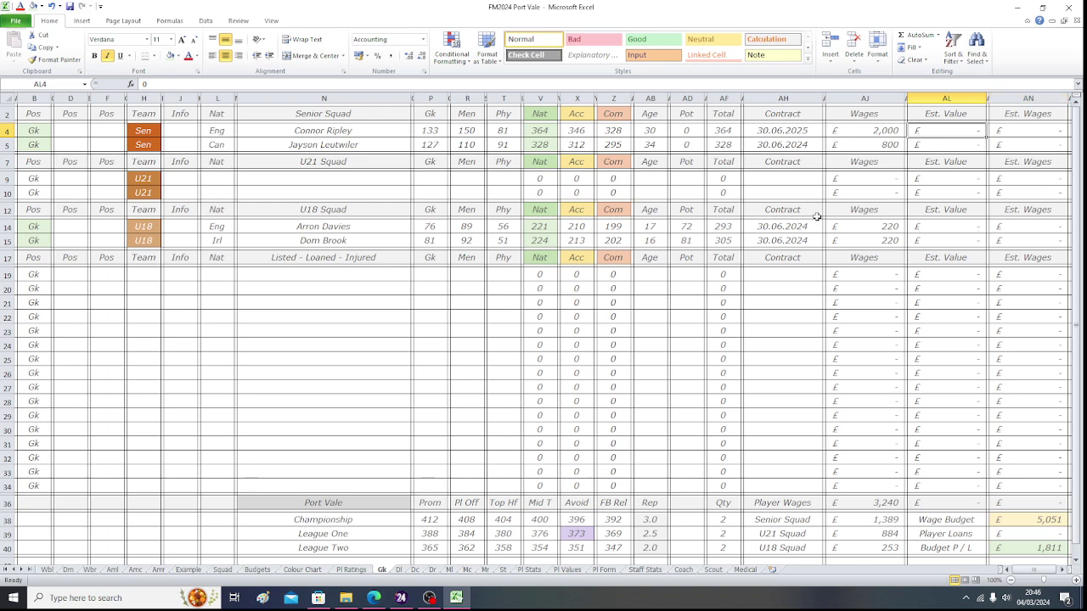
- Sort the two U18 Squad goalkeeper rows (14 and 15) by the Nat values in column V, largest to smallest
left_click_drag(39, 227, 999, 237)
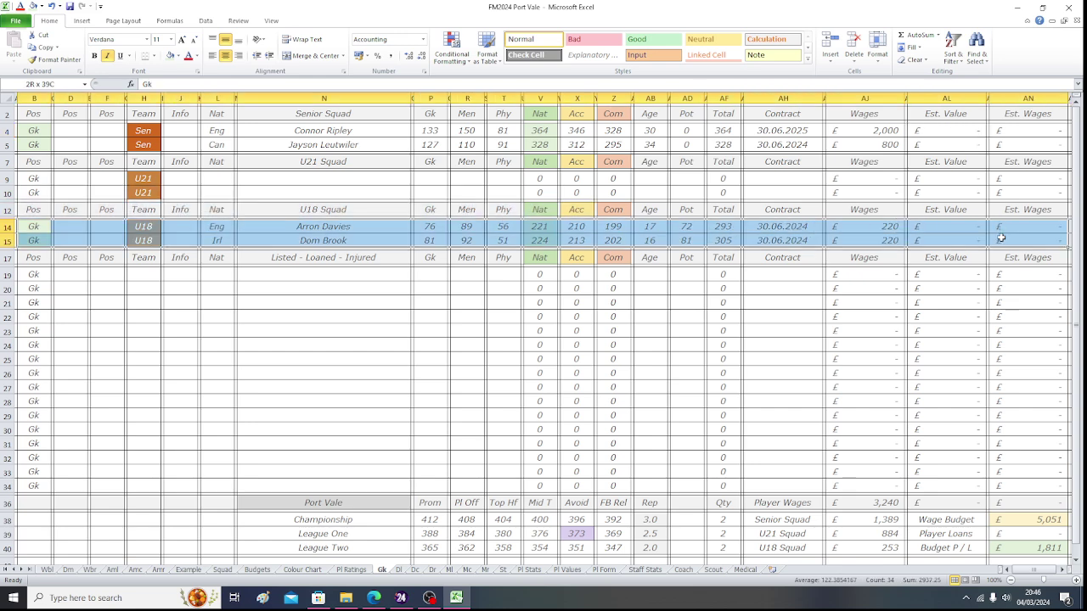
left_click(952, 60)
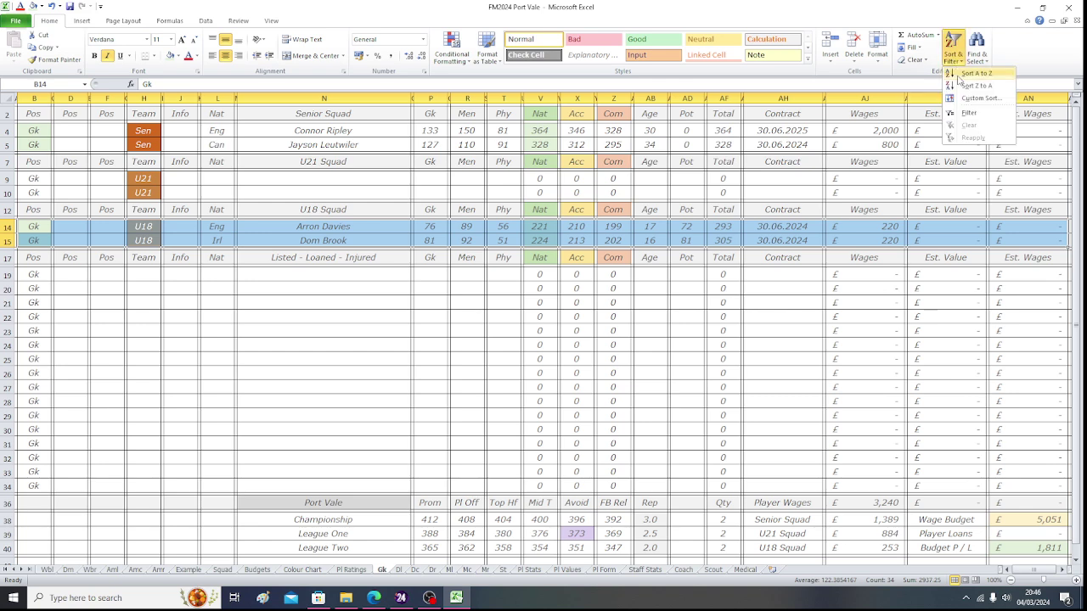
left_click(970, 98)
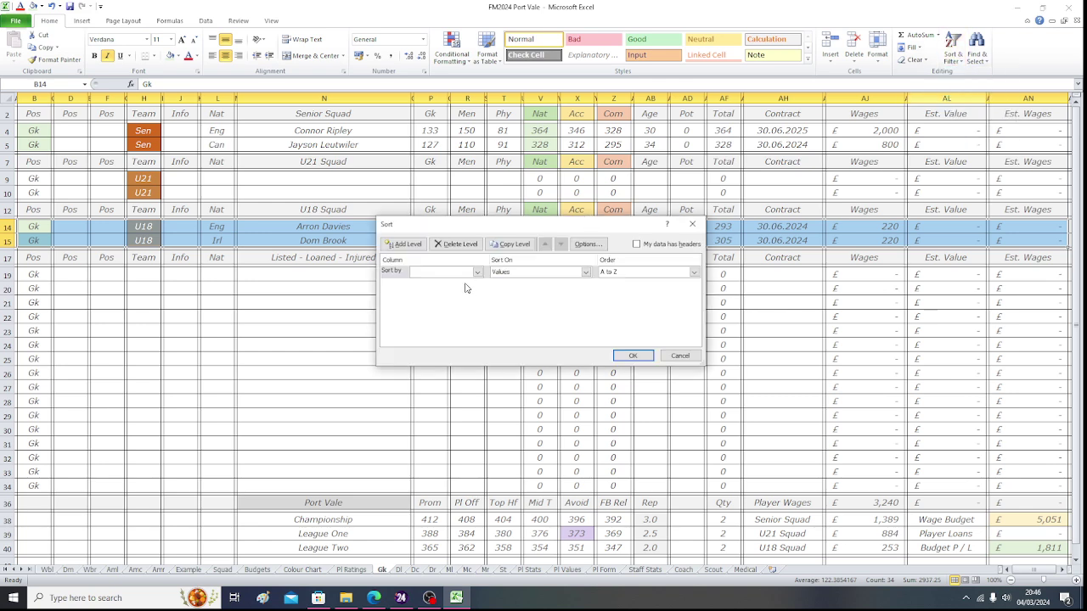
left_click(450, 273)
left_click(479, 343)
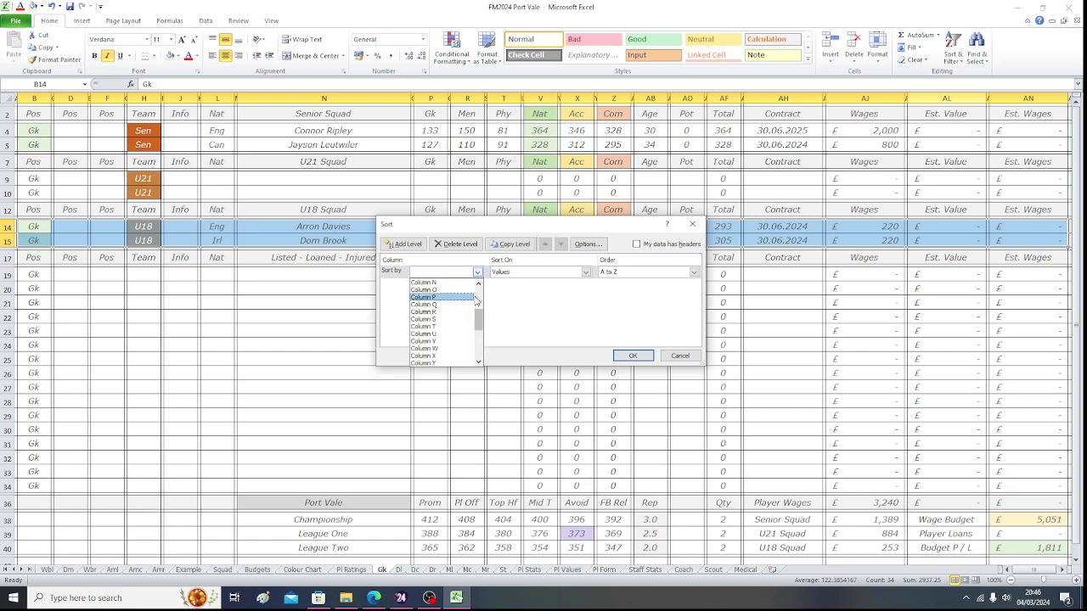
left_click(447, 341)
left_click(627, 273)
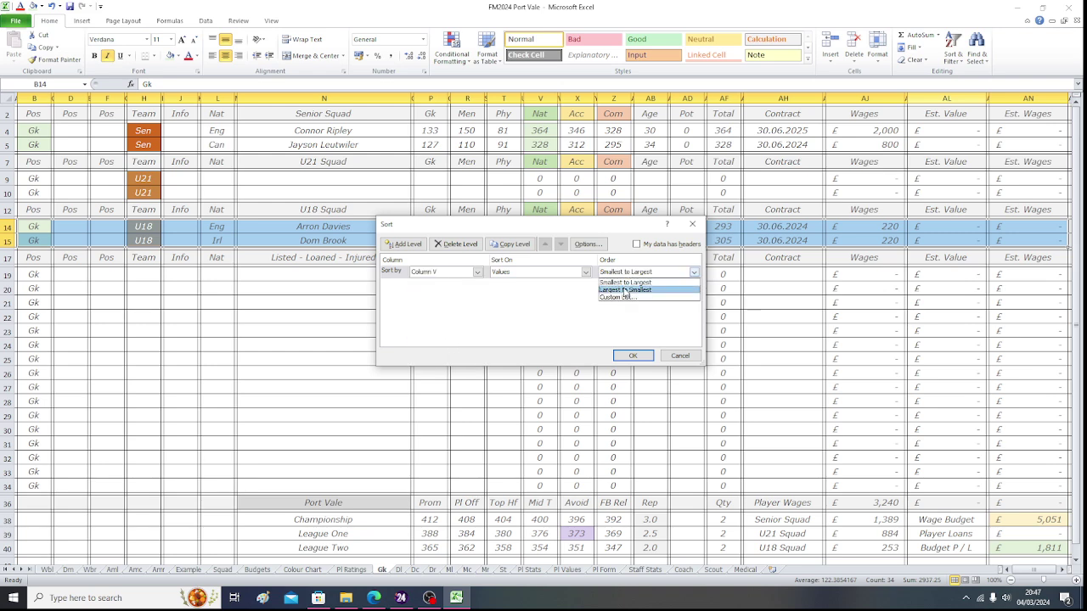
left_click(626, 289)
left_click(637, 358)
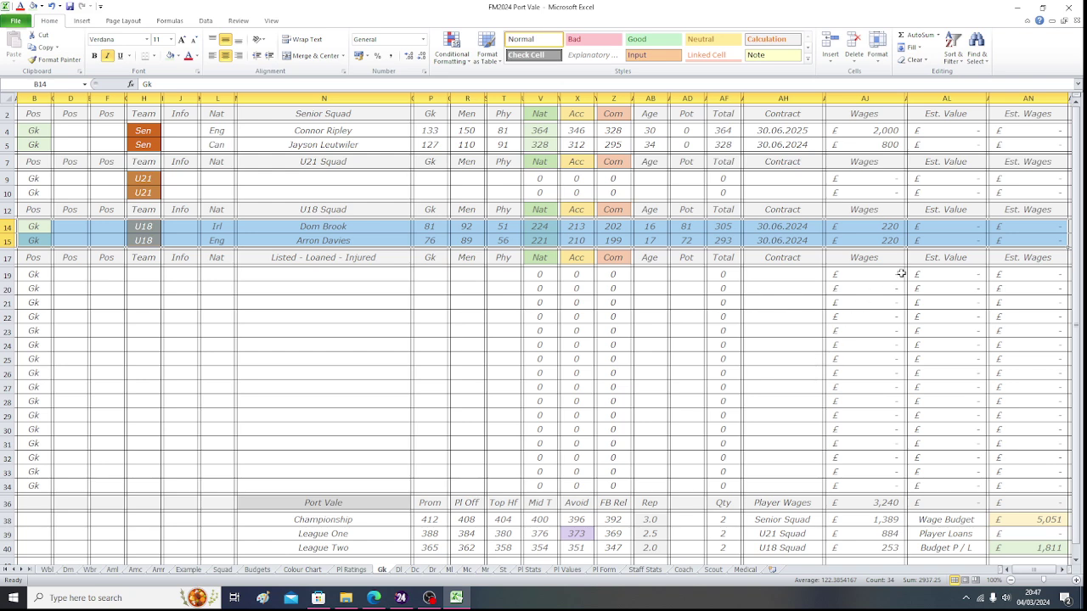
left_click(947, 242)
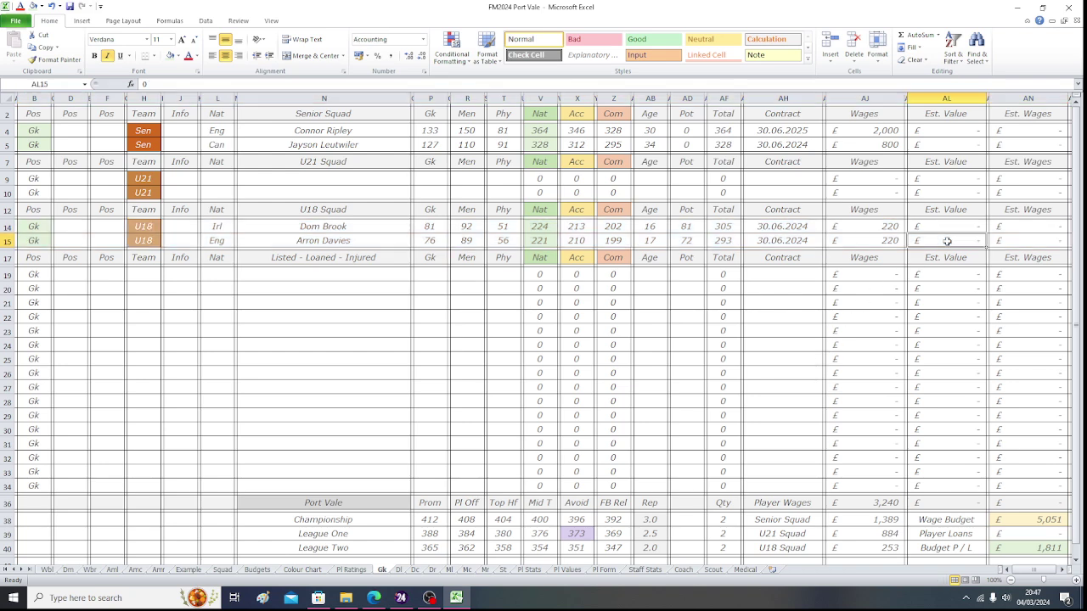
- Check the row 15 goalkeeper's Nat and Age, and look up the matching Goalkeepers 220 / 221 value under 17yo in the Pl Values sheet
left_click(539, 241)
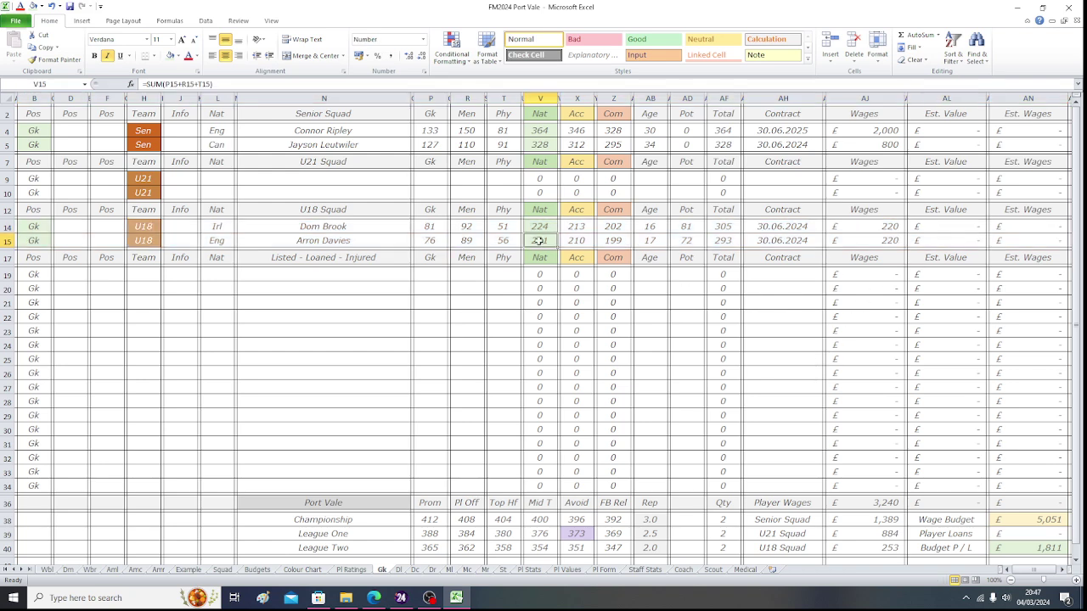
left_click(651, 241)
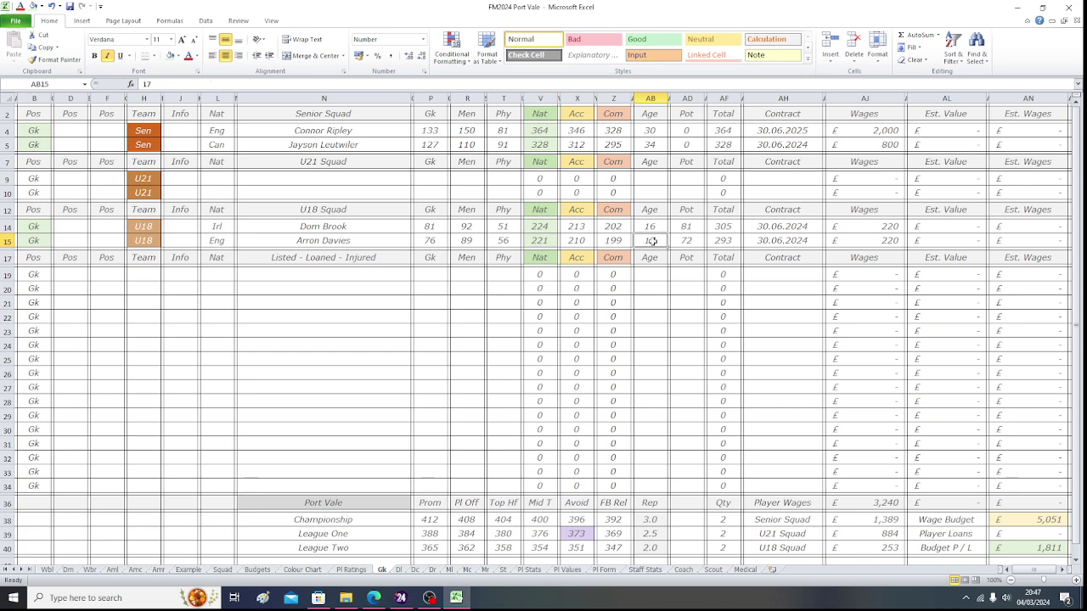
left_click(567, 572)
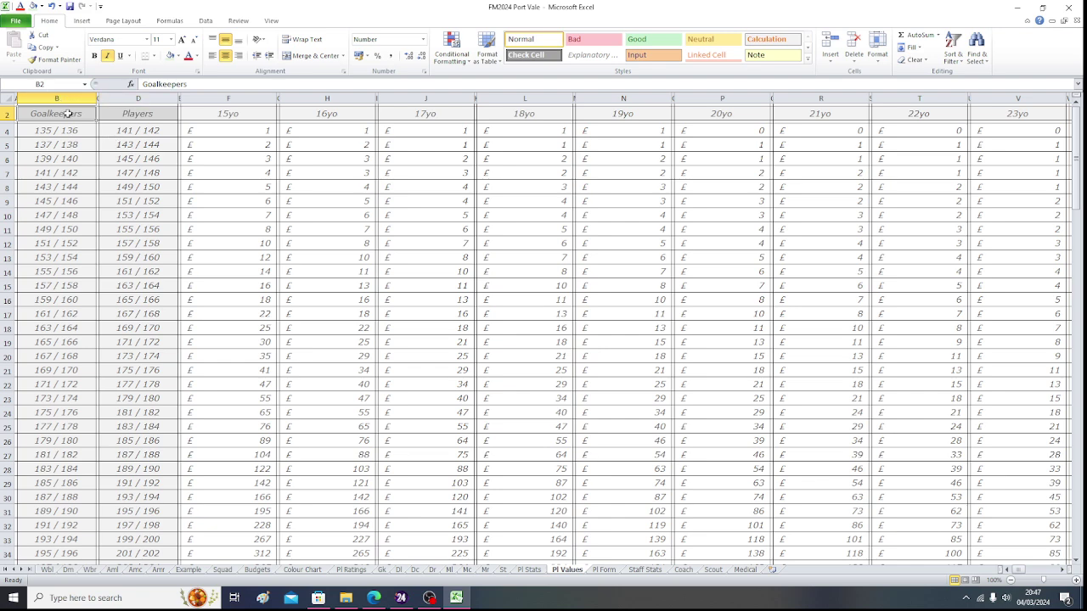
left_click(63, 142)
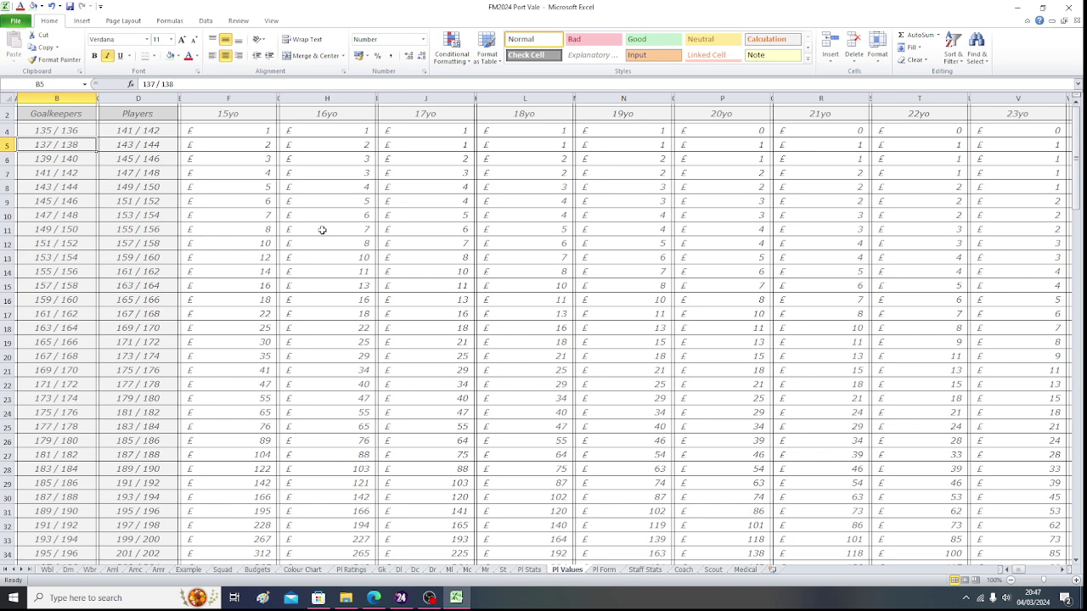
key("Down")
key("Down")
key("Down")
key("Down")
key("Down")
key("Down")
key("Down")
key("Down")
key("Down")
key("Down")
key("Down")
key("Down")
key("Down")
key("Down")
key("Down")
key("Down")
key("Down")
key("Down")
key("Down")
key("Down")
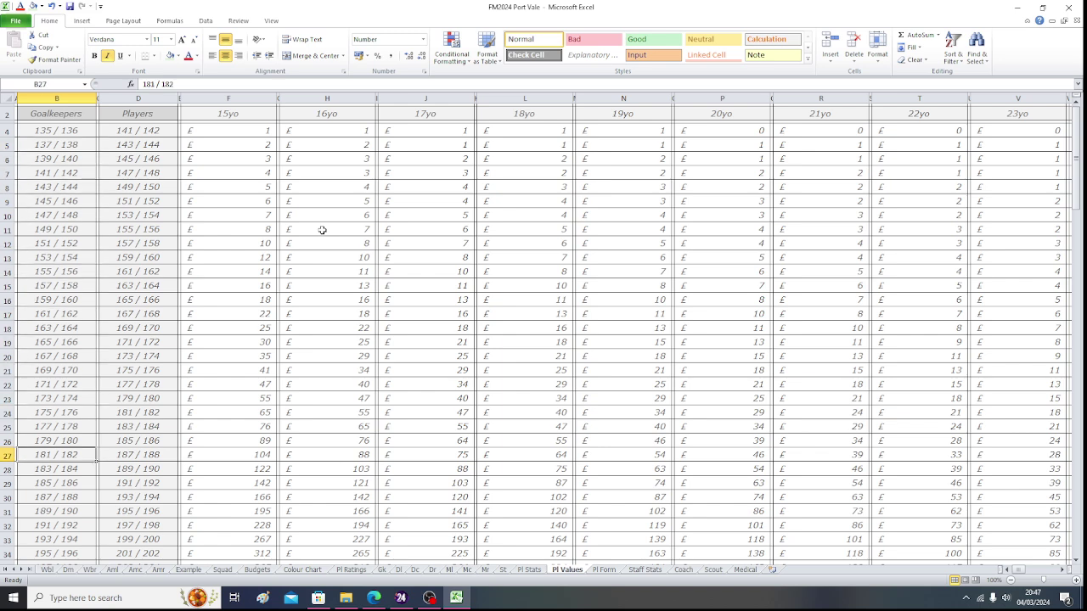
key("Down")
key("Down")
key("Down")
key("Down")
key("Down")
key("Down")
key("Down")
key("Down")
key("Down")
key("Down")
key("Down")
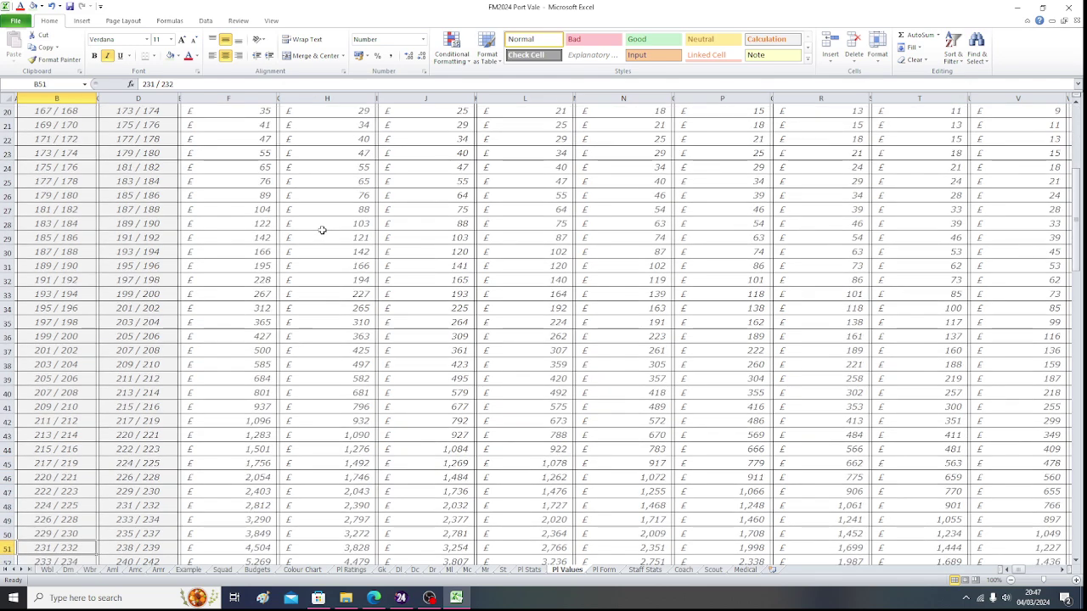
key("Up")
key("Up")
key("Up")
key("Up")
key("Up")
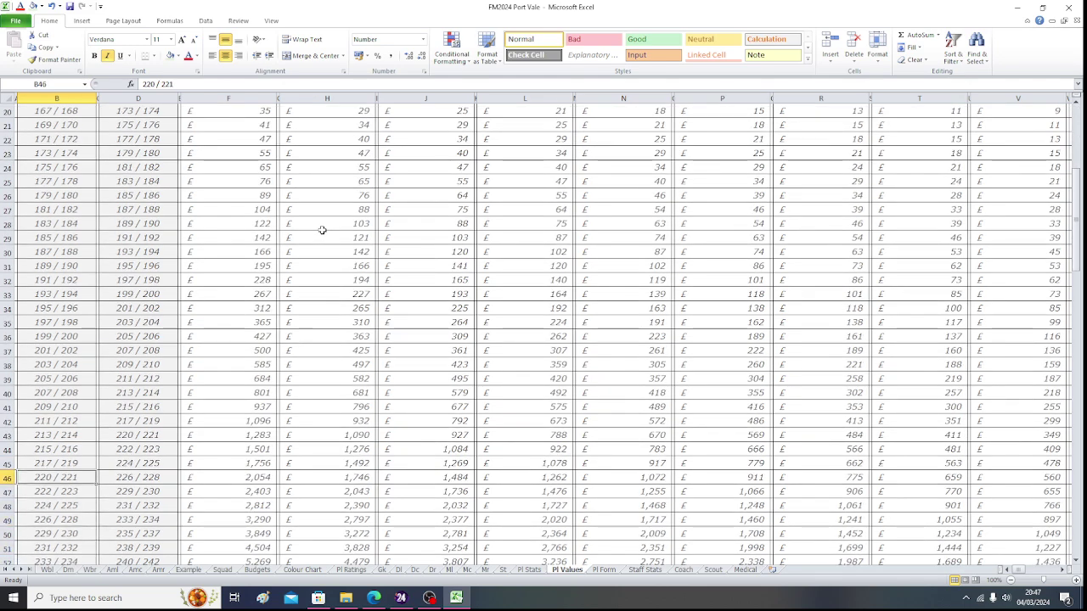
key("Up")
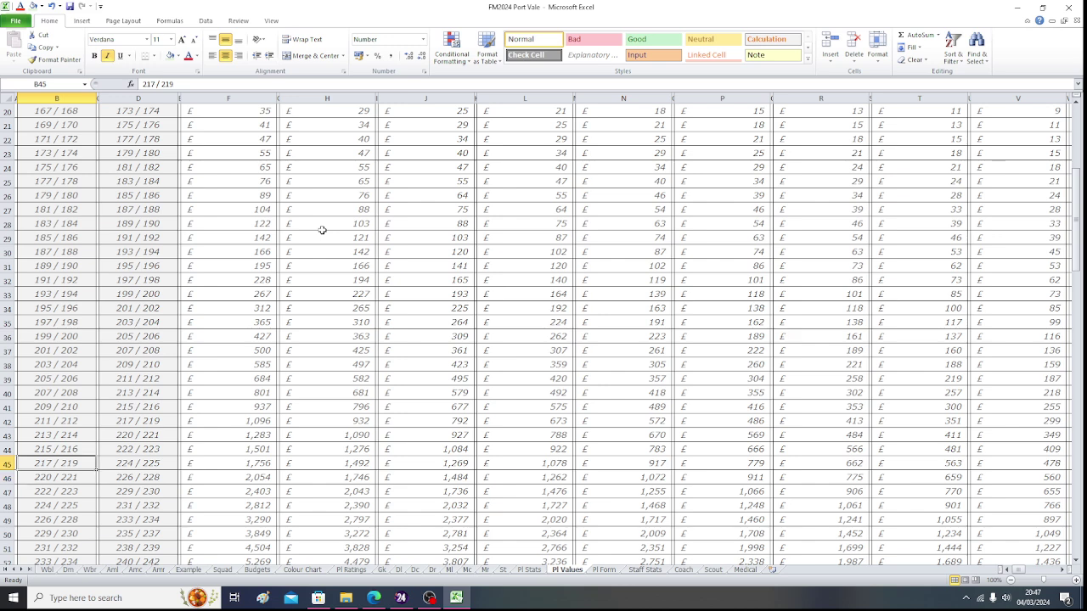
key("Down")
key("Right")
key("Right")
key("Right")
key("Right")
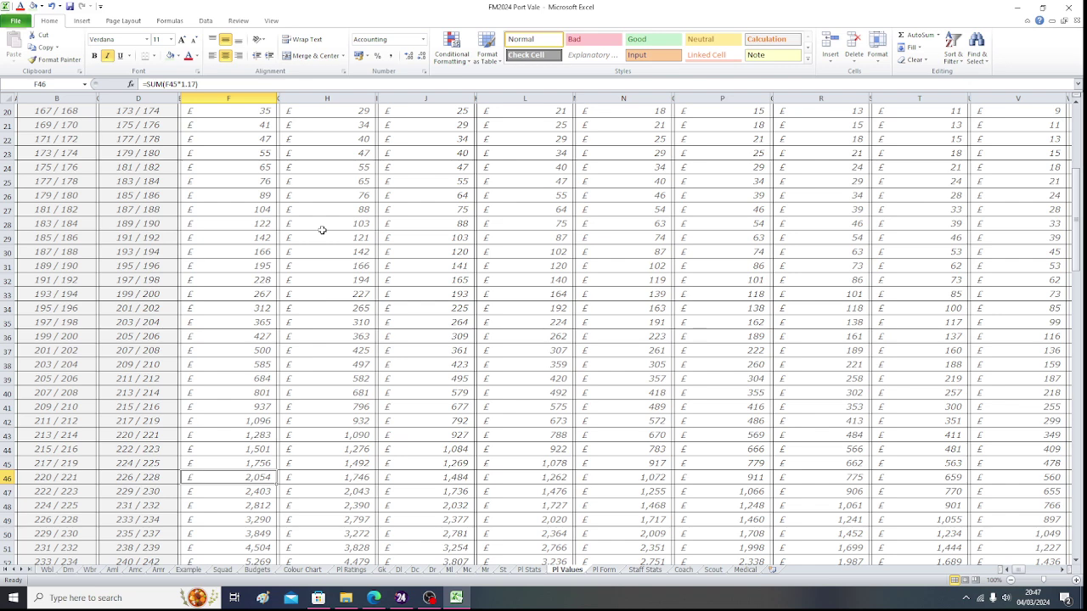
key("Right")
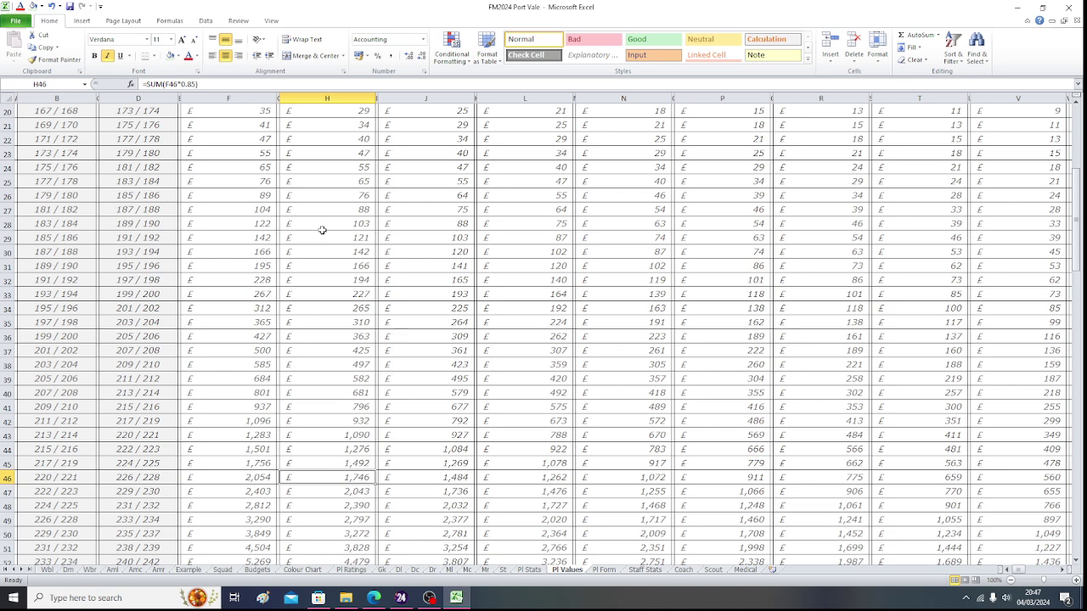
key("Right")
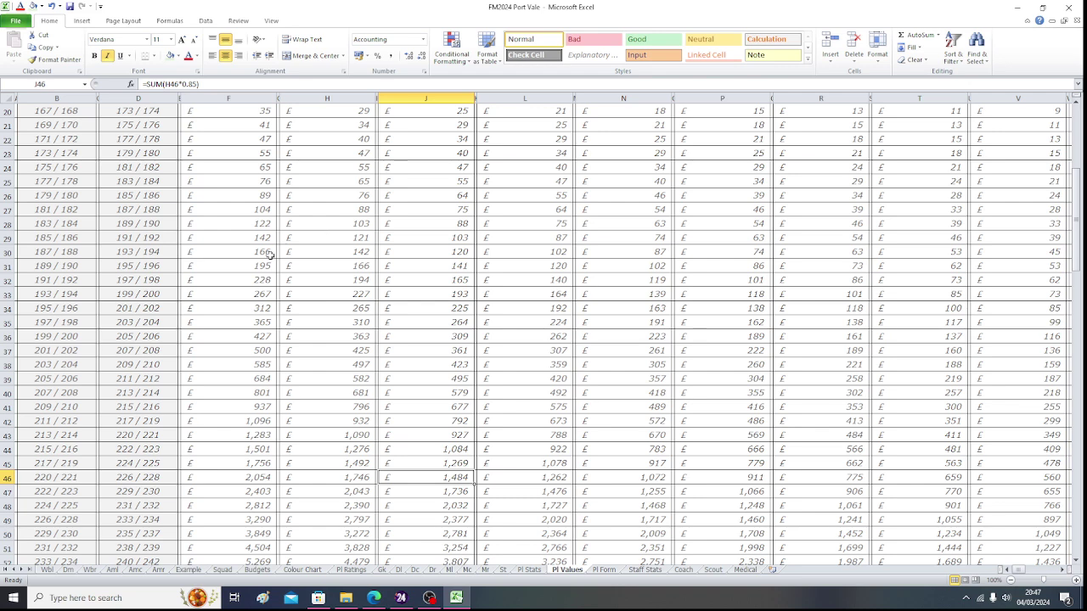
- Enter 1484 as the Est. Value of the row 15 U18 goalkeeper (AL15) on the Gk sheet
left_click(382, 570)
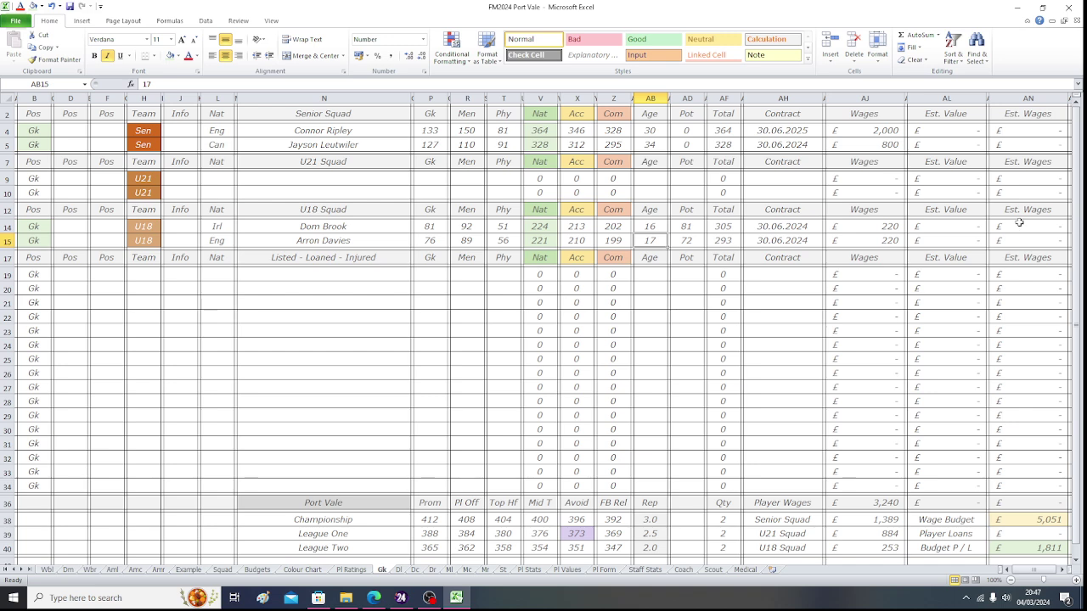
left_click(955, 240)
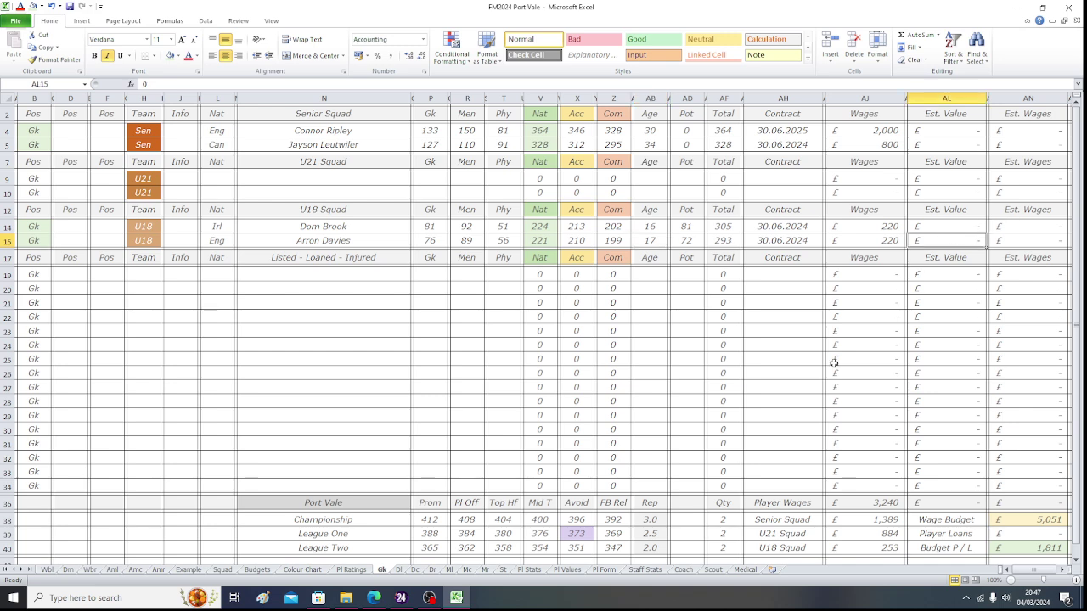
type("1484")
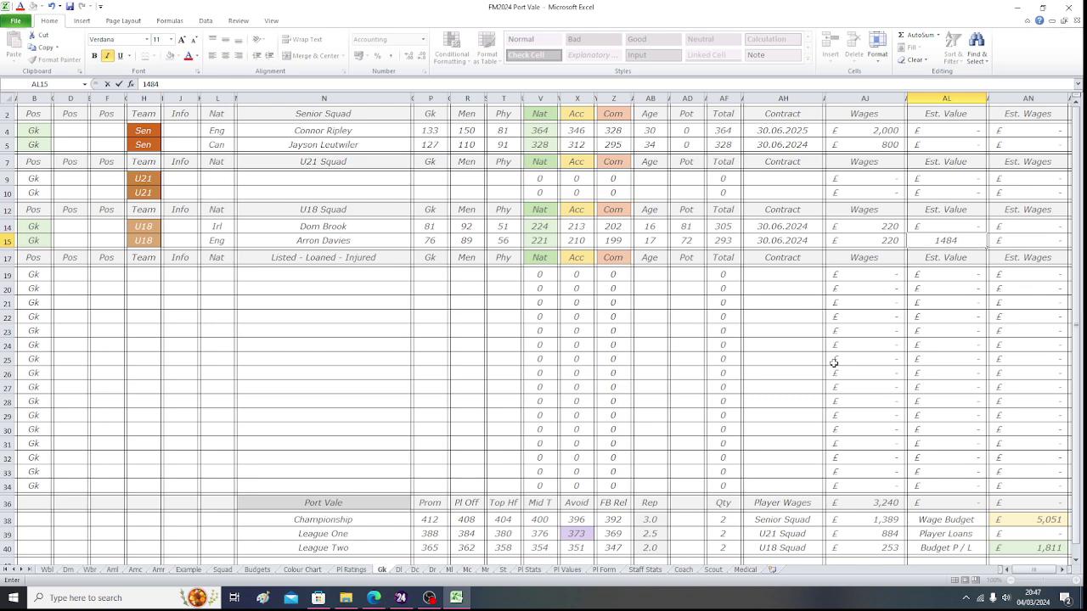
key("Up")
key("Down")
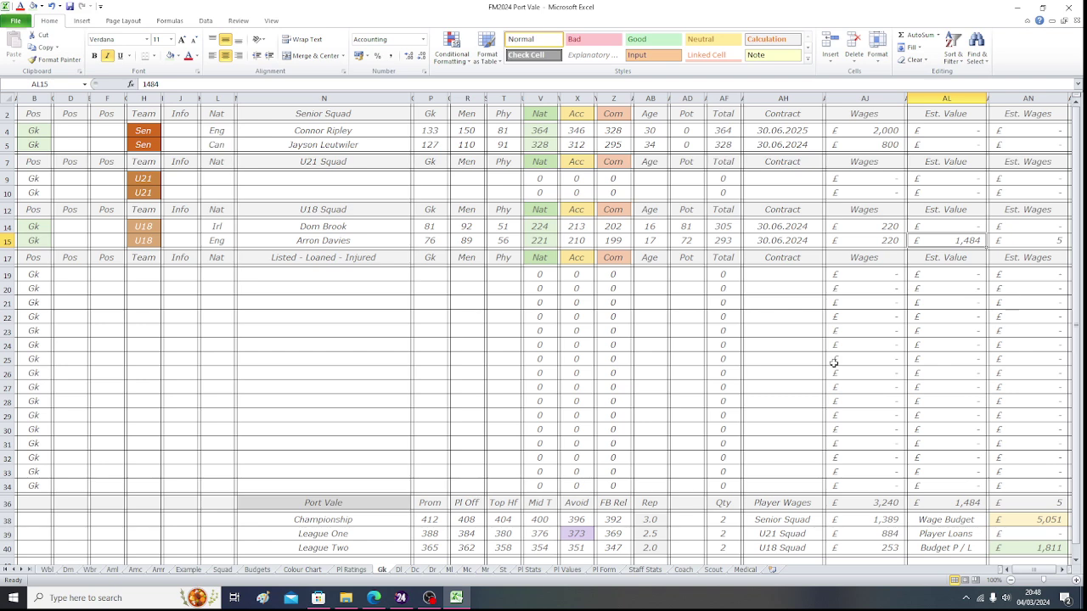
- Compare the row 15 goalkeeper's Est. Wages with his actual Wages and fill the Wages cell AJ15 with light orange
key("Right")
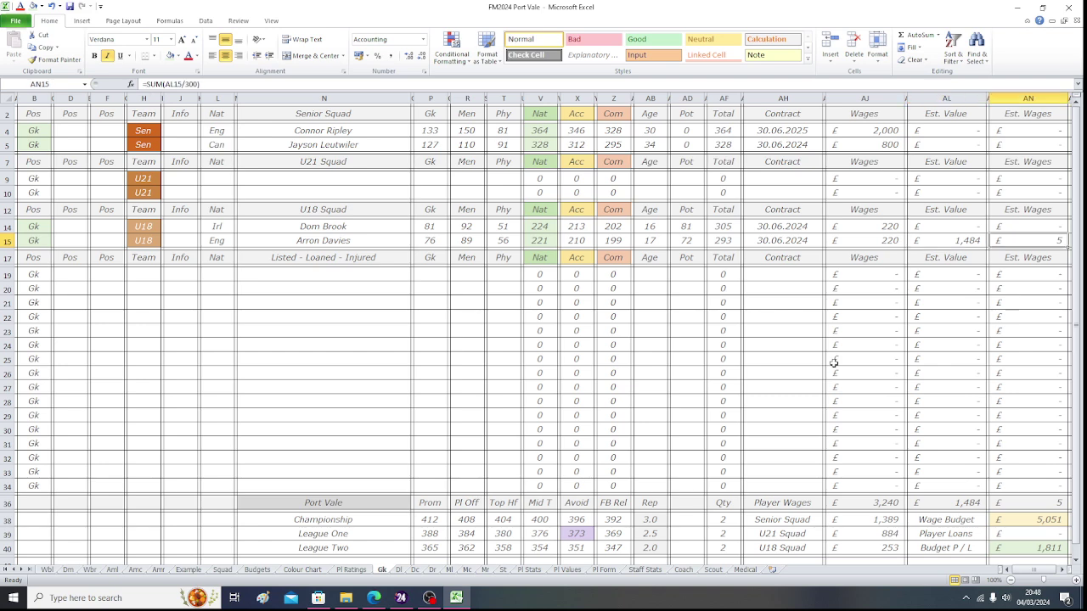
key("Up")
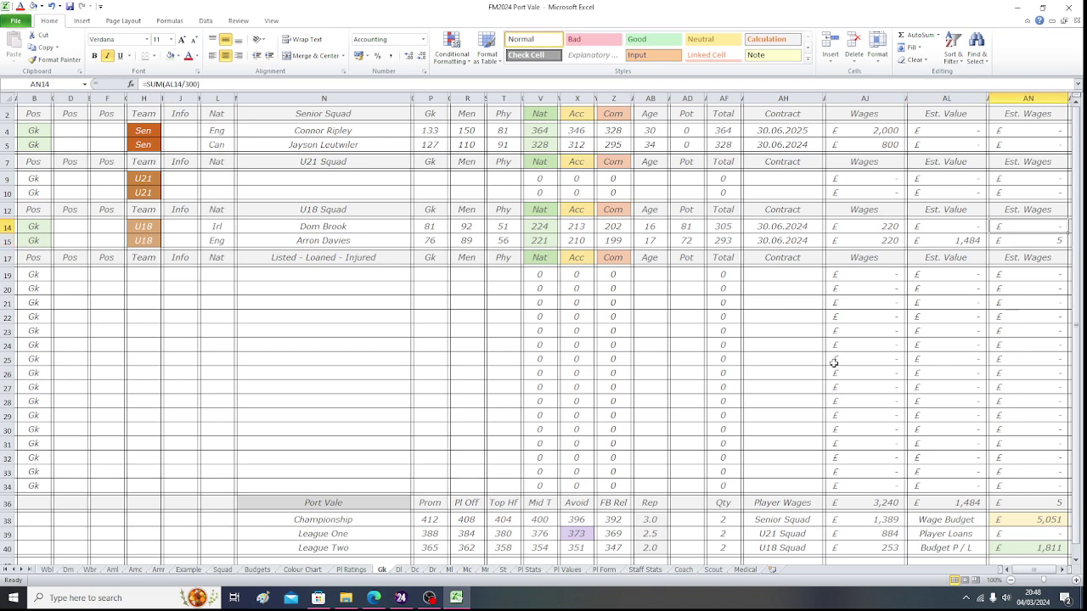
key("Down")
key("Left")
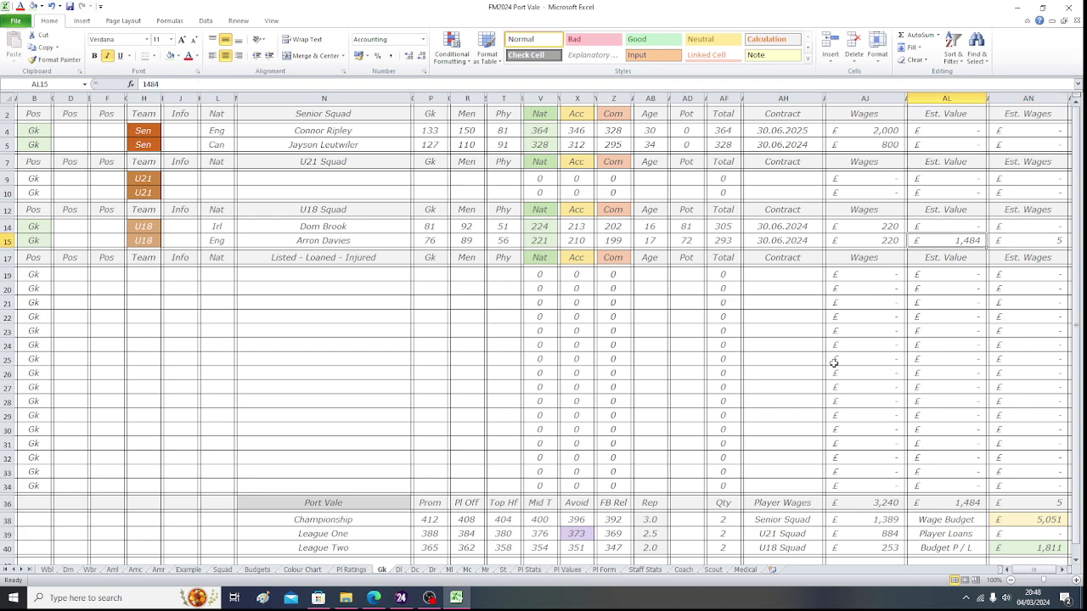
key("Right")
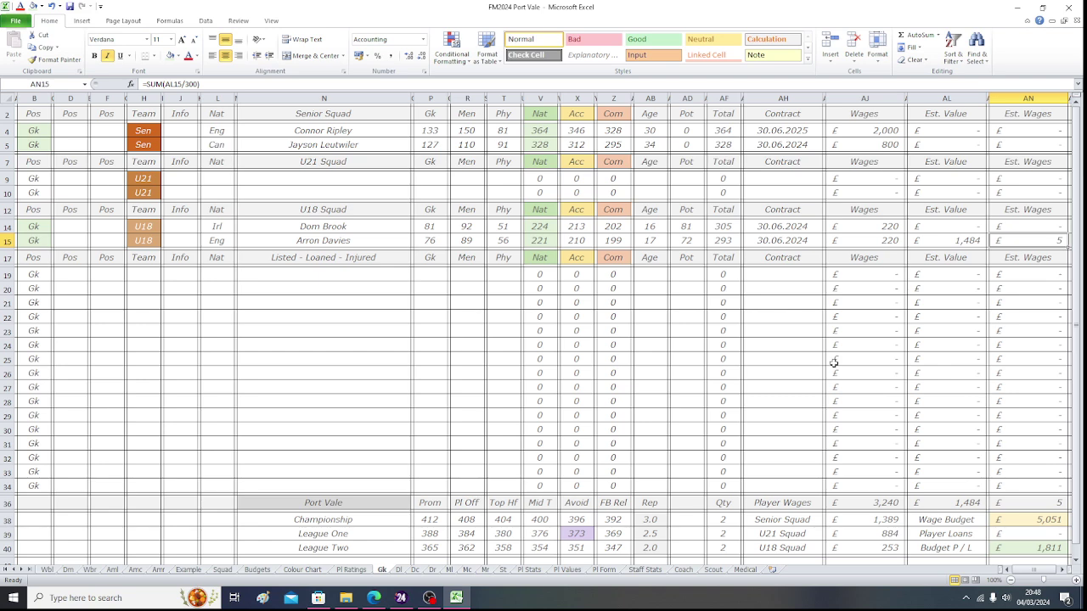
key("Left")
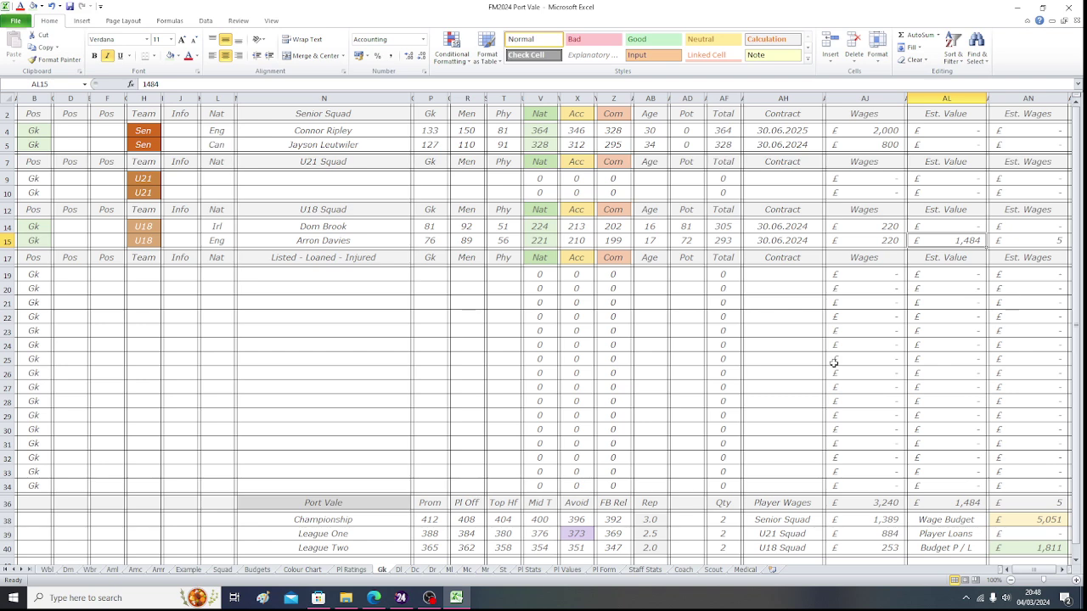
key("Left")
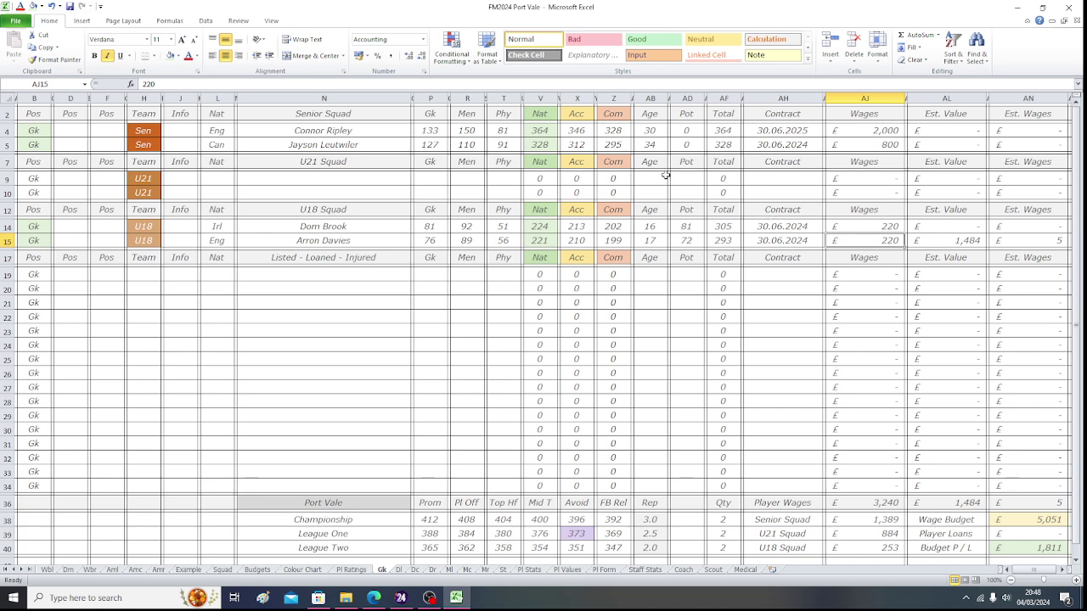
left_click(180, 56)
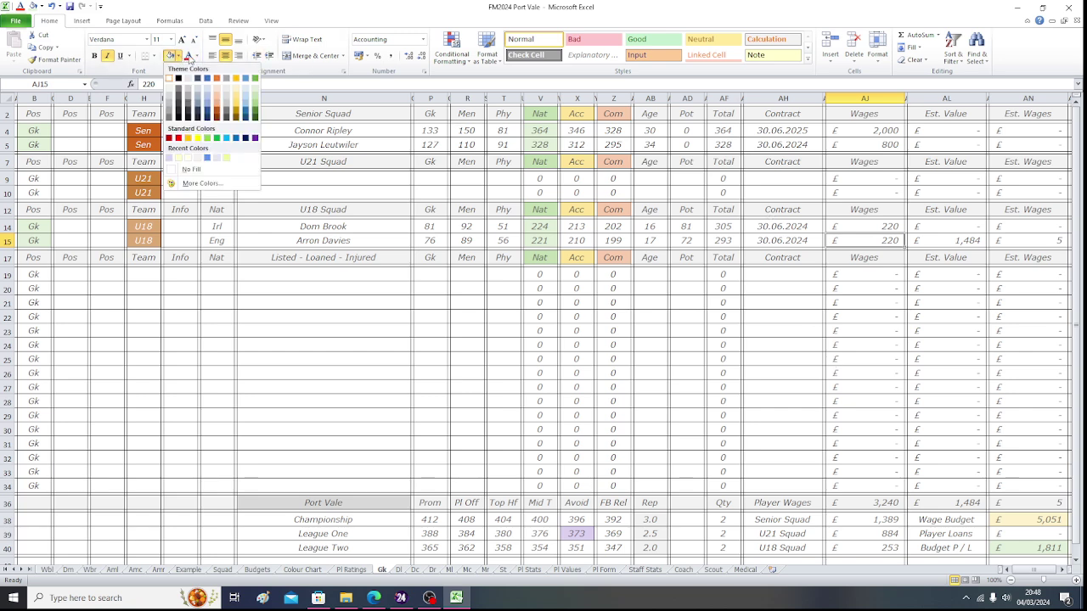
left_click(218, 88)
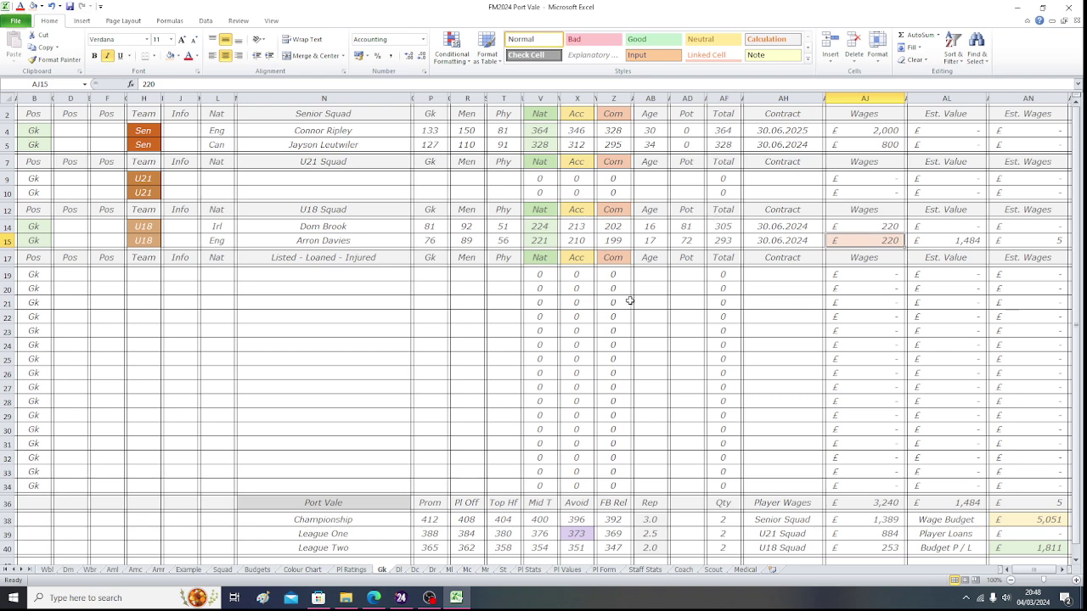
- Check the row 14 goalkeeper's Age and look up the Goalkeepers 224 / 225 value under 16yo in the Pl Values sheet
left_click(639, 225)
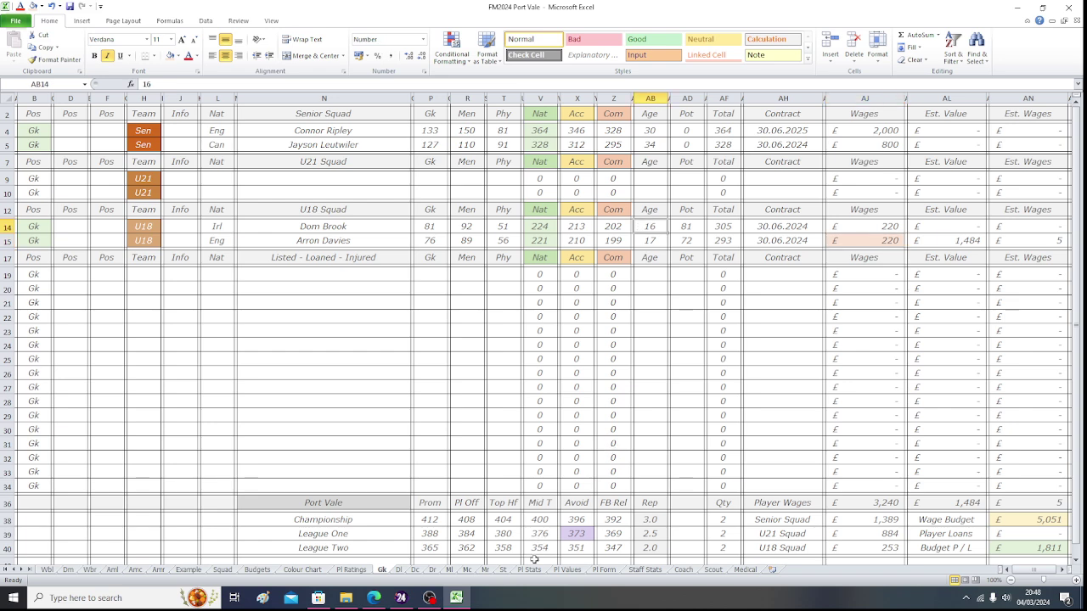
left_click(565, 570)
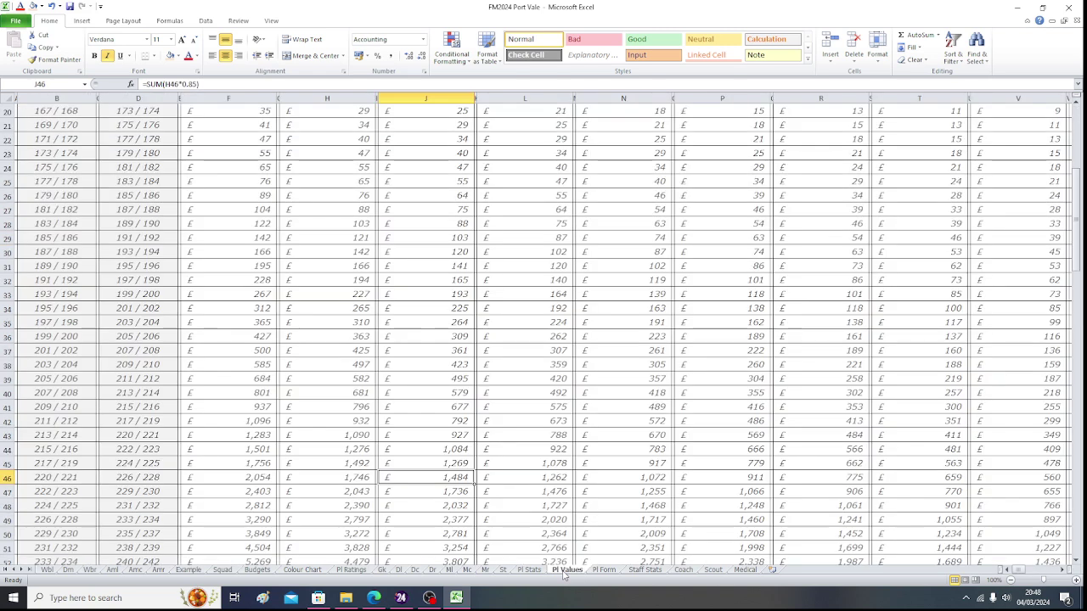
left_click(64, 482)
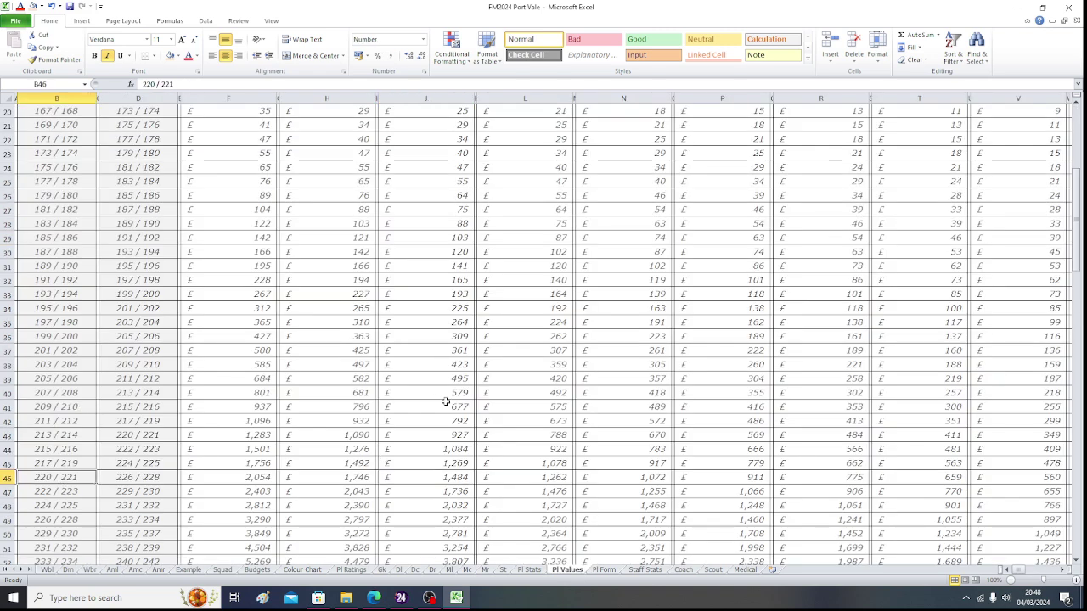
key("Down")
key("Down")
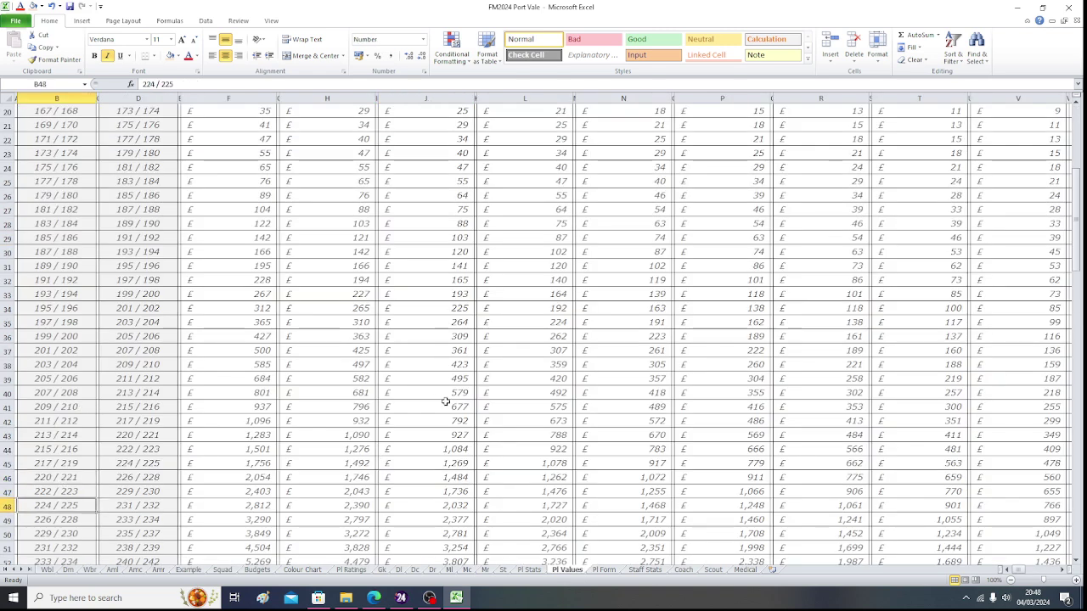
key("Right")
key("Right")
key("Right")
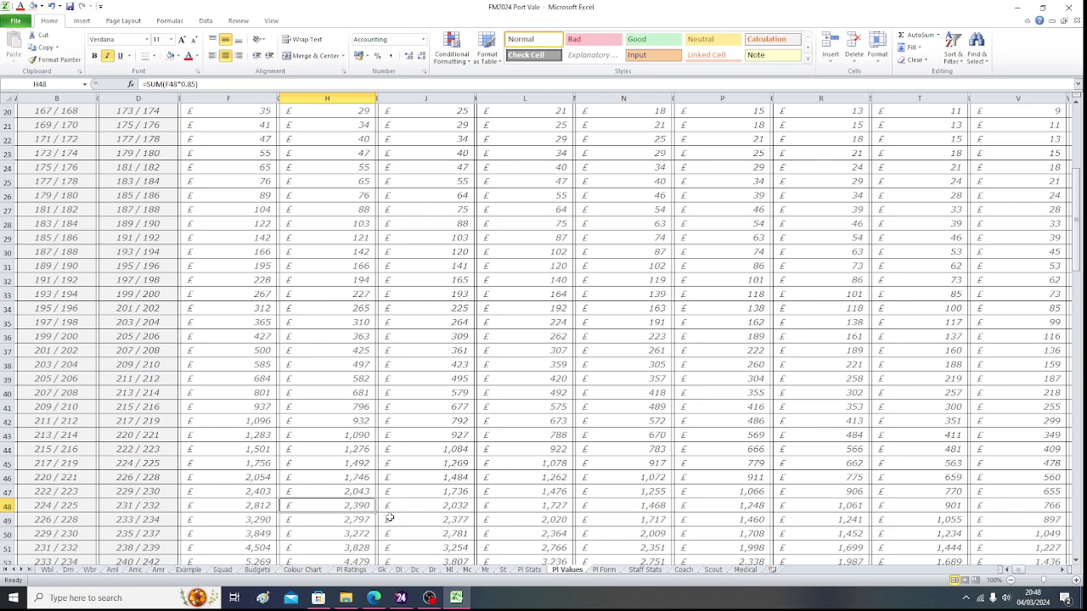
- Enter 2390 as the Est. Value of the row 14 U18 goalkeeper (AL14) on the Gk sheet
left_click(382, 569)
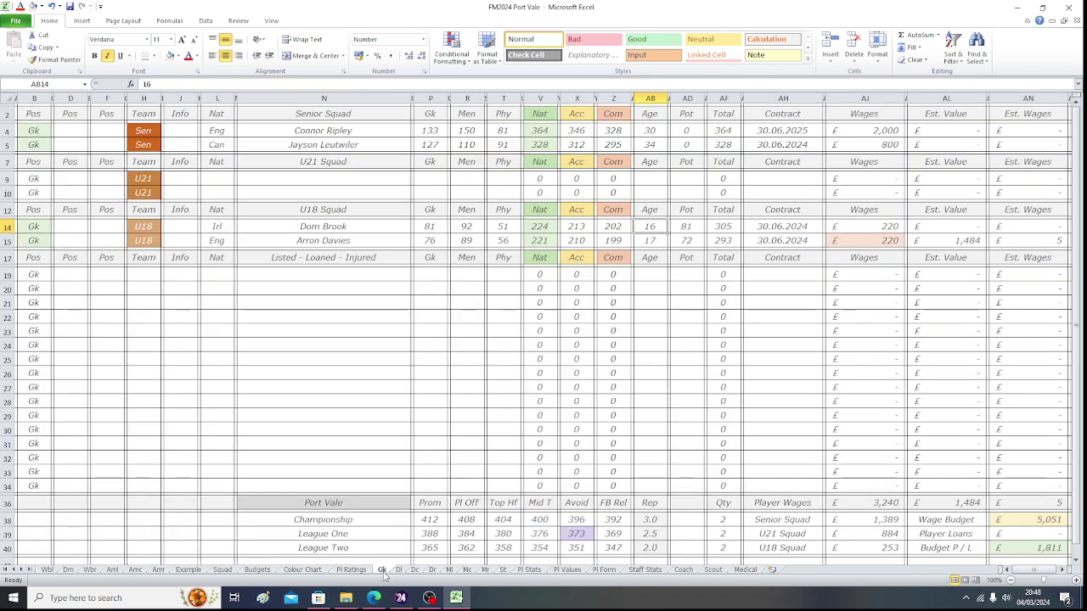
key("Up")
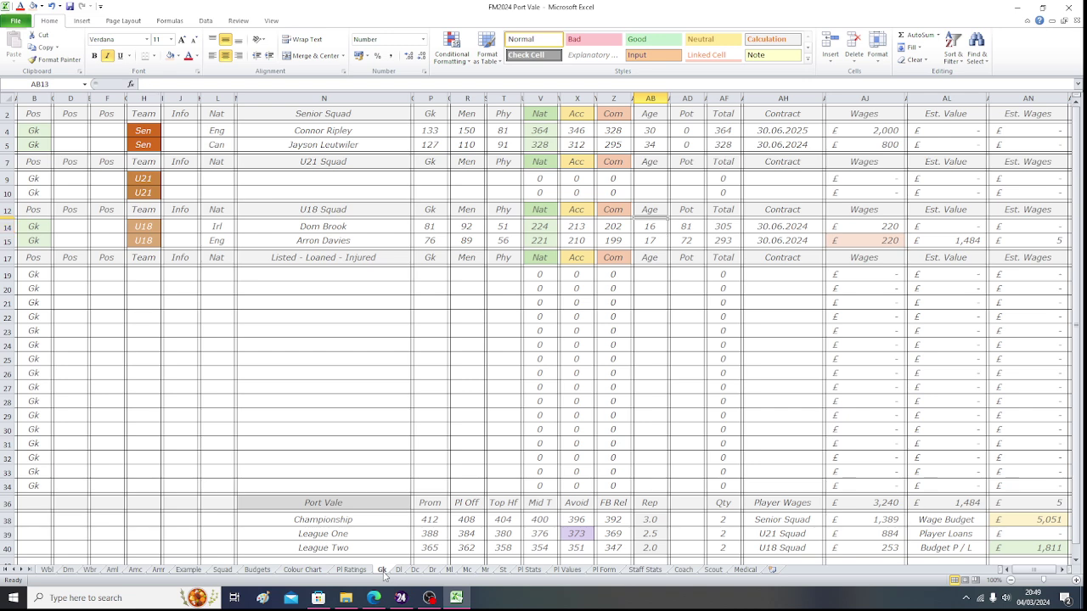
key("Down")
key("Right")
key("Right")
key("Right")
key("Right")
key("Right")
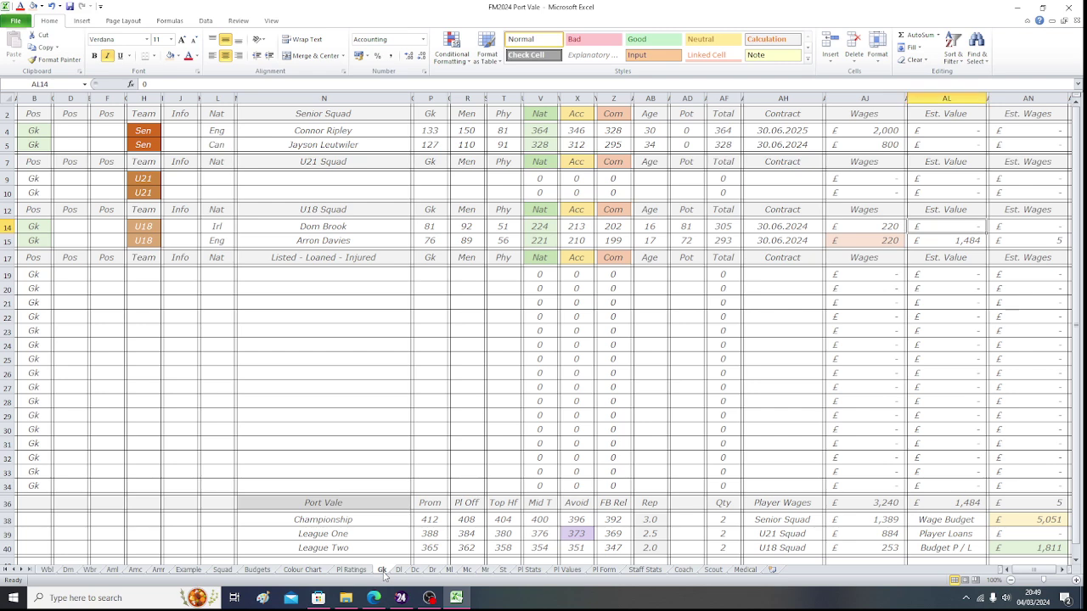
type("2390")
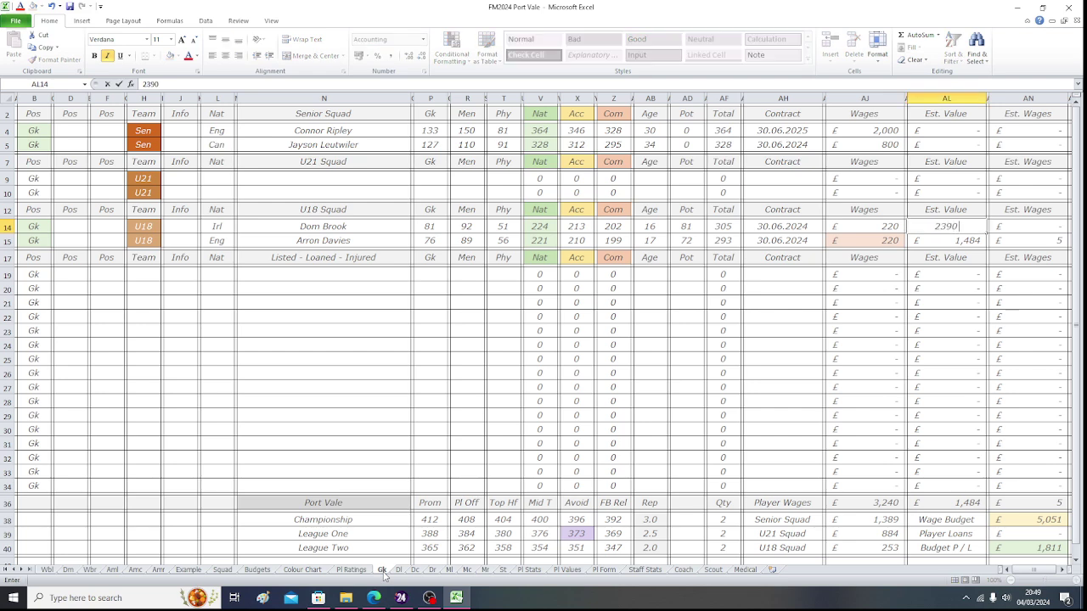
key("Return")
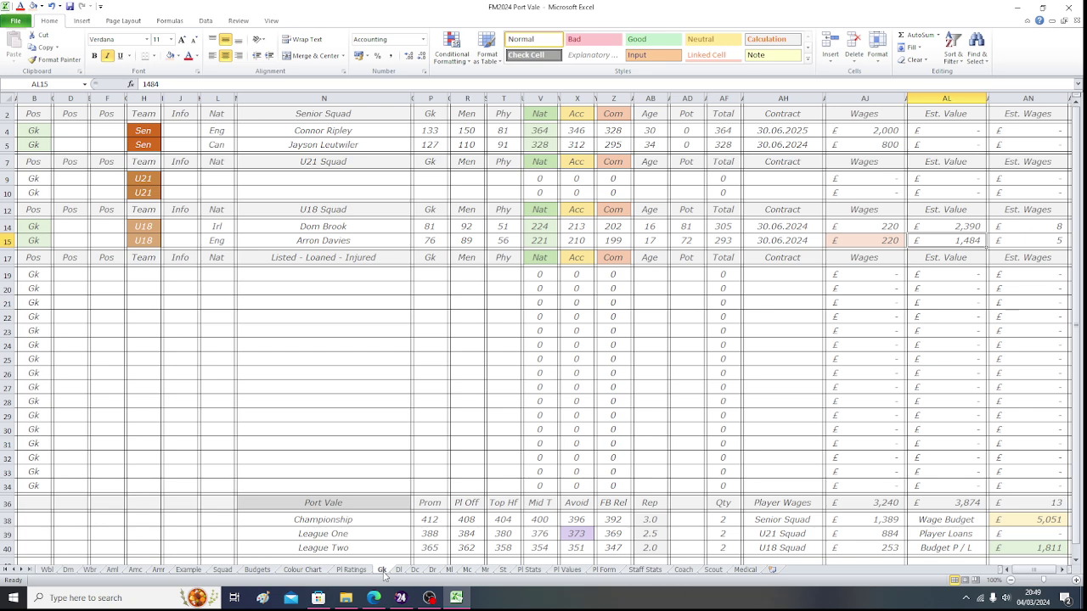
- Check the row 14 goalkeeper's Est. Wages and fill his Wages cell AJ14 with the same light orange
key("Up")
key("Right")
key("Left")
key("Left")
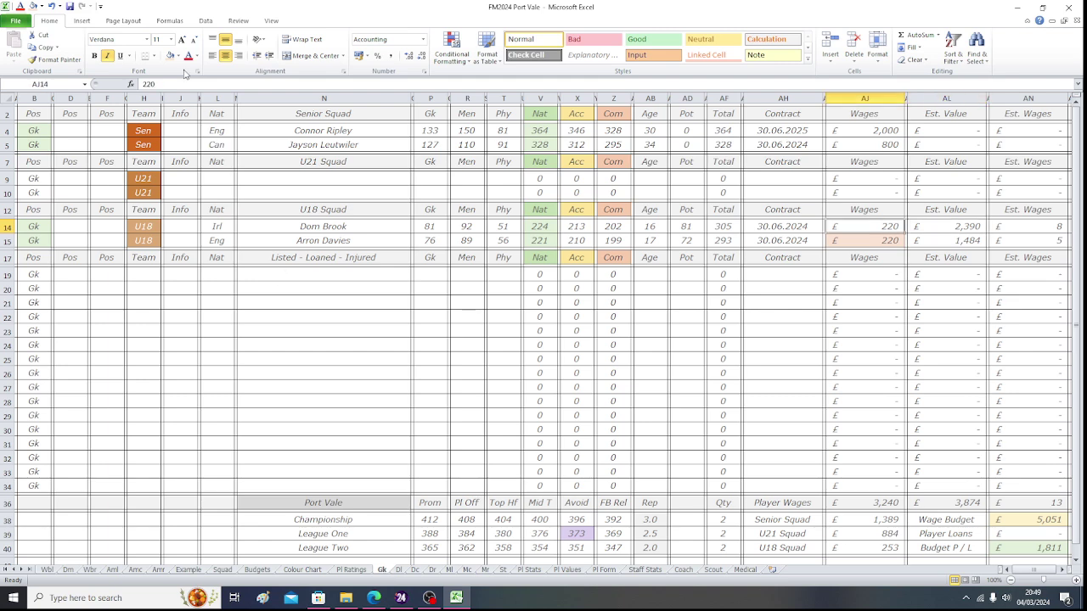
left_click(171, 55)
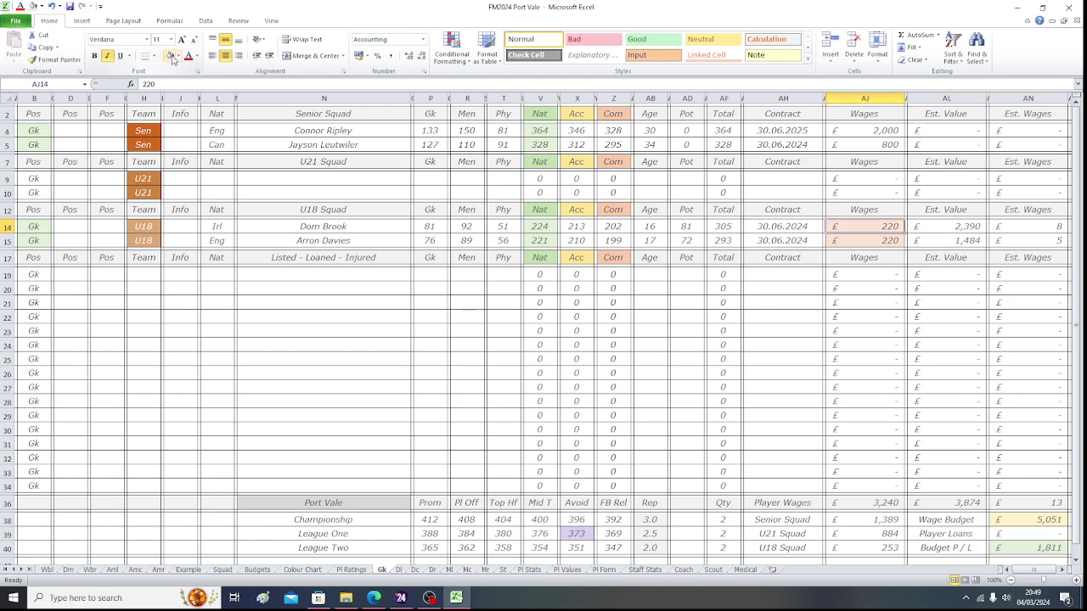
- Save the workbook with the highlighted U18 goalkeeper wages
left_click(36, 111)
left_click(70, 6)
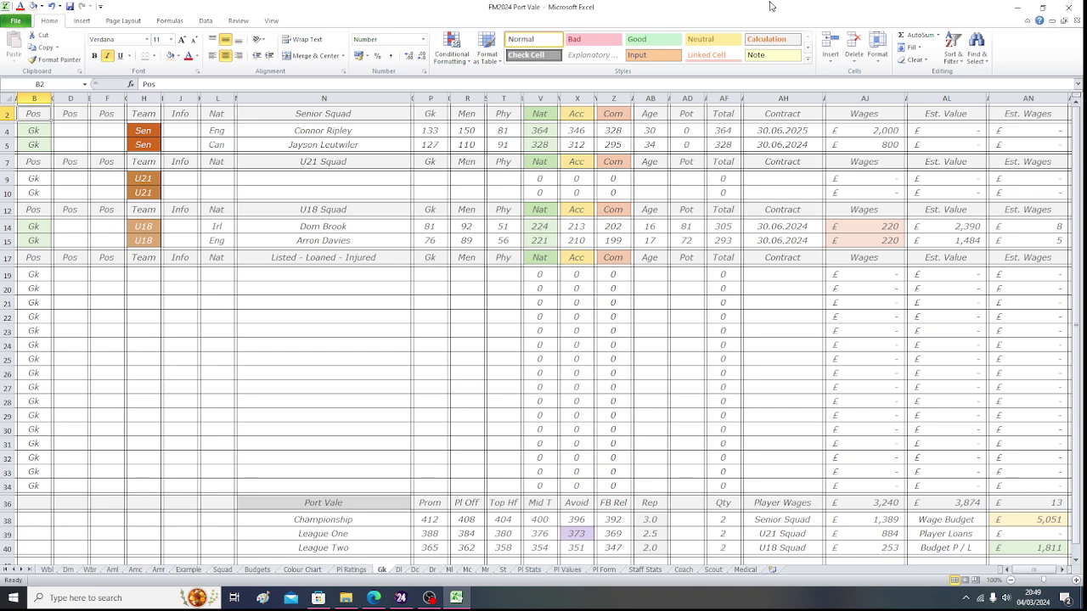
key("Up")
- Find the Goalkeepers 328 / 330 rating row in the Pl Values sheet for the row 5 senior goalkeeper
left_click(385, 146)
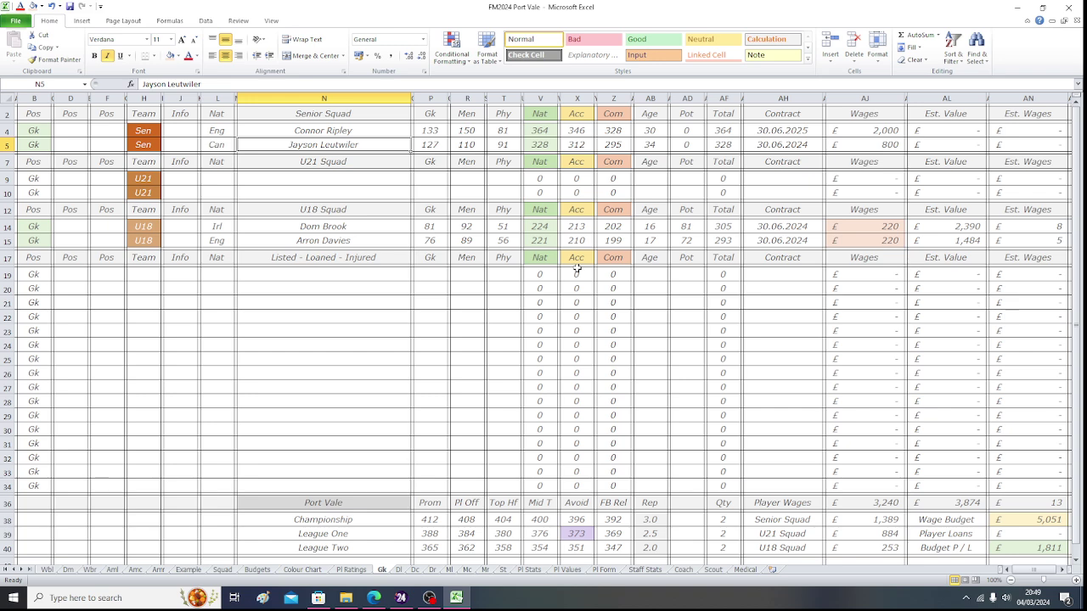
left_click(946, 143)
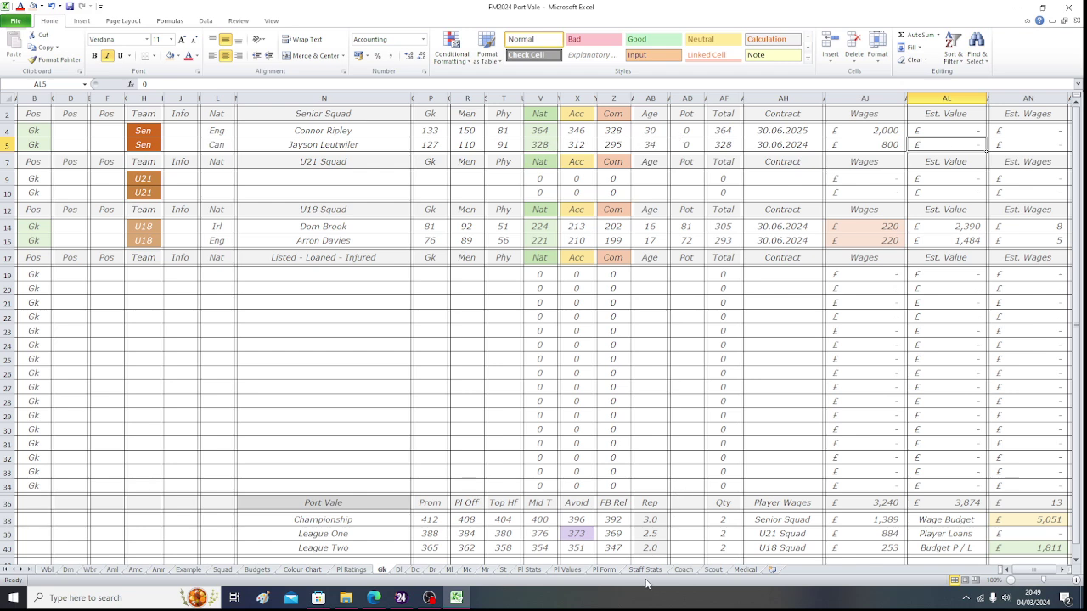
left_click(569, 571)
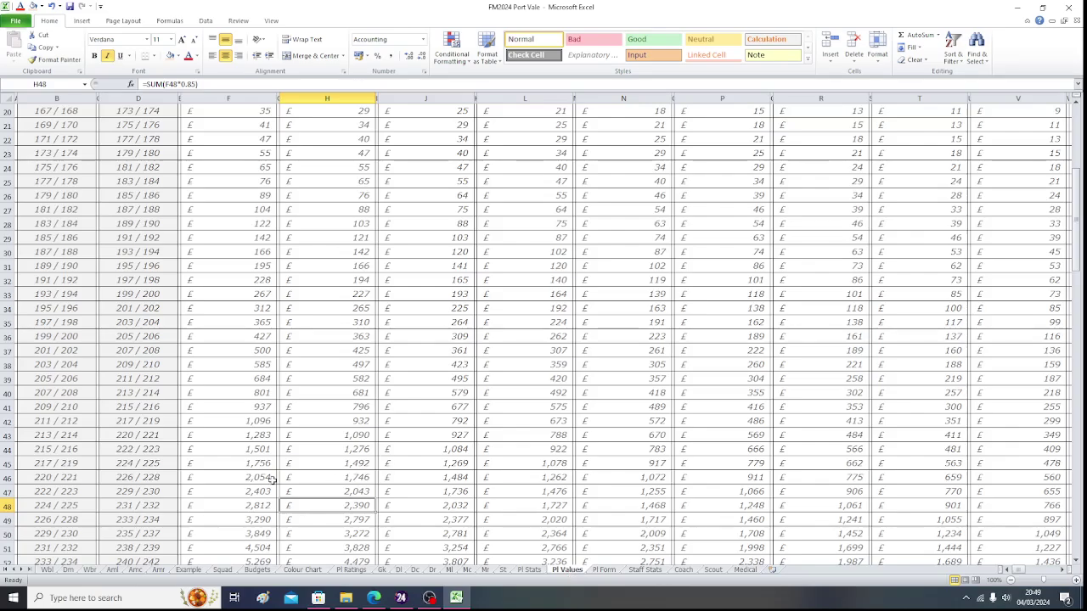
left_click(66, 506)
key("Down")
key("Down")
key("Down")
key("Down")
key("Down")
key("Down")
key("Down")
key("Down")
key("Down")
key("Down")
key("Down")
key("Down")
key("Down")
key("Down")
key("Down")
key("Down")
key("Down")
key("Down")
key("Down")
key("Down")
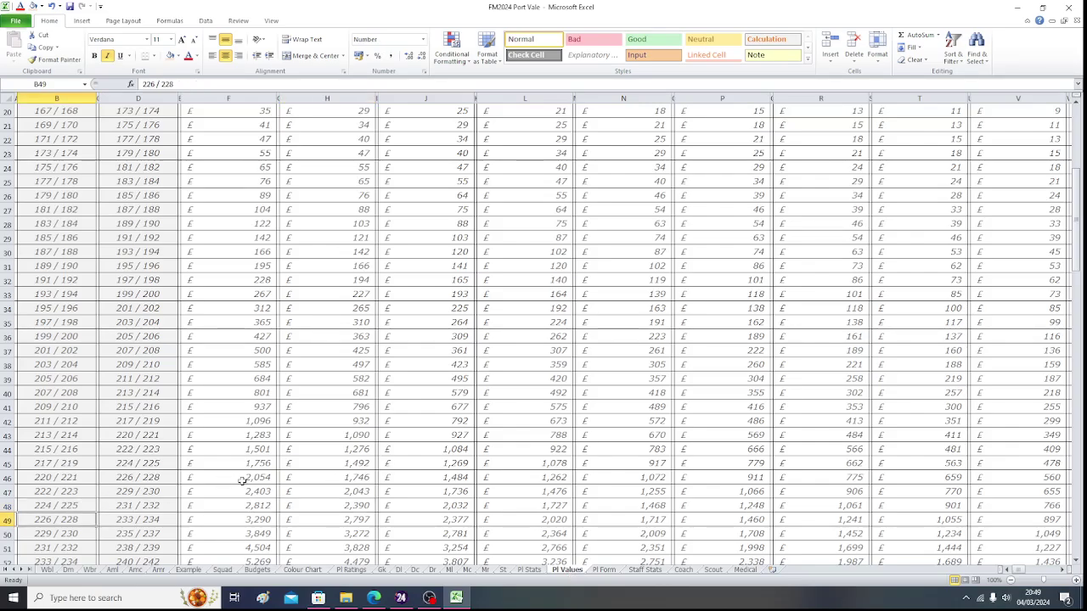
key("Down")
key("Down")
key("Down")
key("Down")
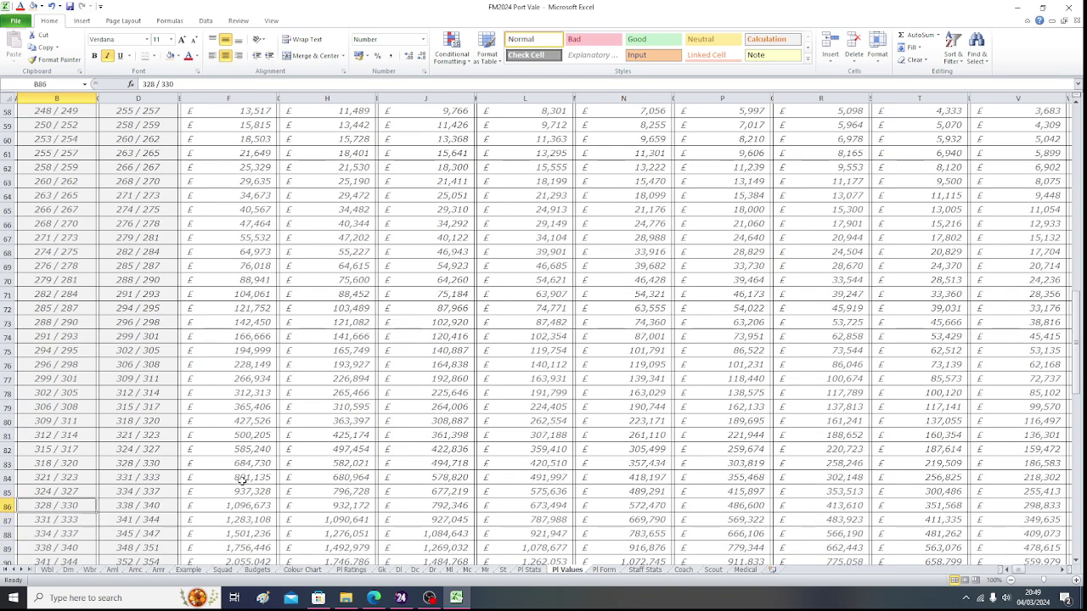
- Look up the value for age 34 in the 328 / 330 row (AR86)
key("Right")
key("Right")
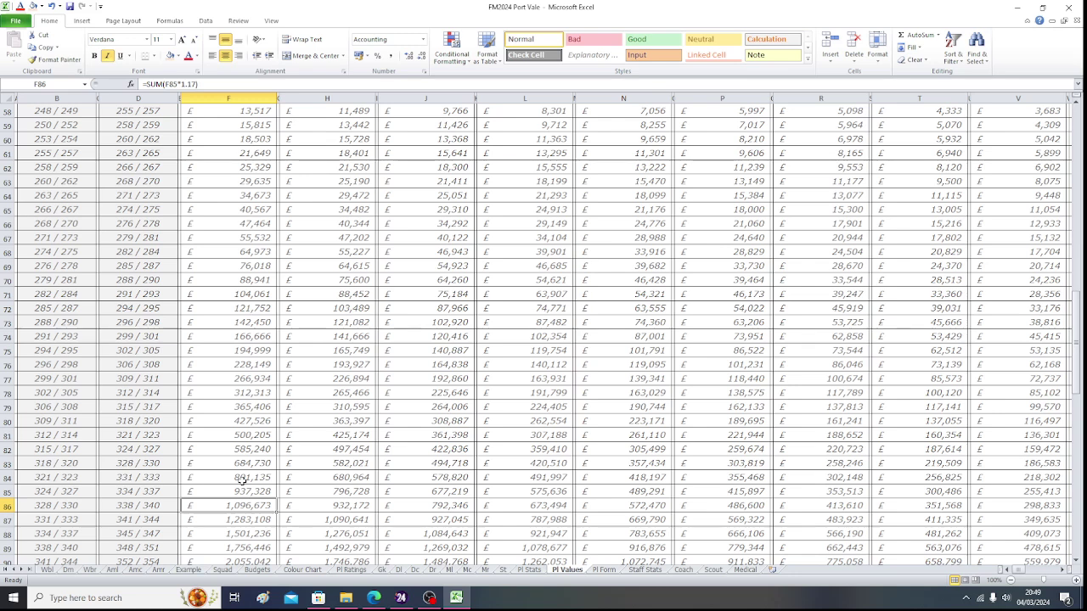
key("Right")
key("Right")
key("Right")
key("Right")
key("Right")
key("Right")
key("Right")
key("Right")
key("Right")
key("Right")
key("Right")
key("Right")
key("Right")
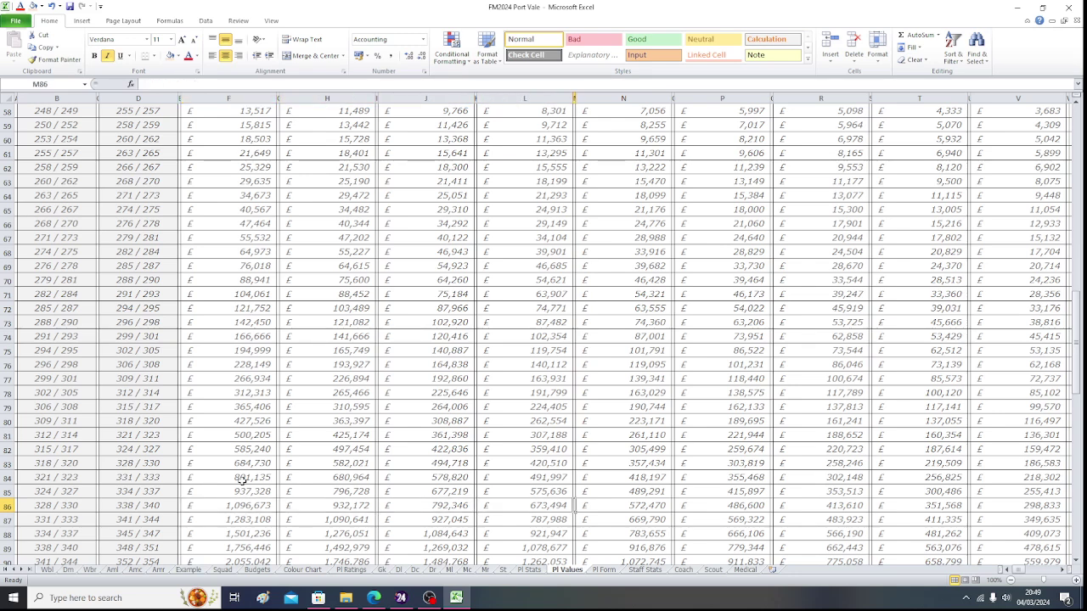
key("Right")
key("Right")
key("Right")
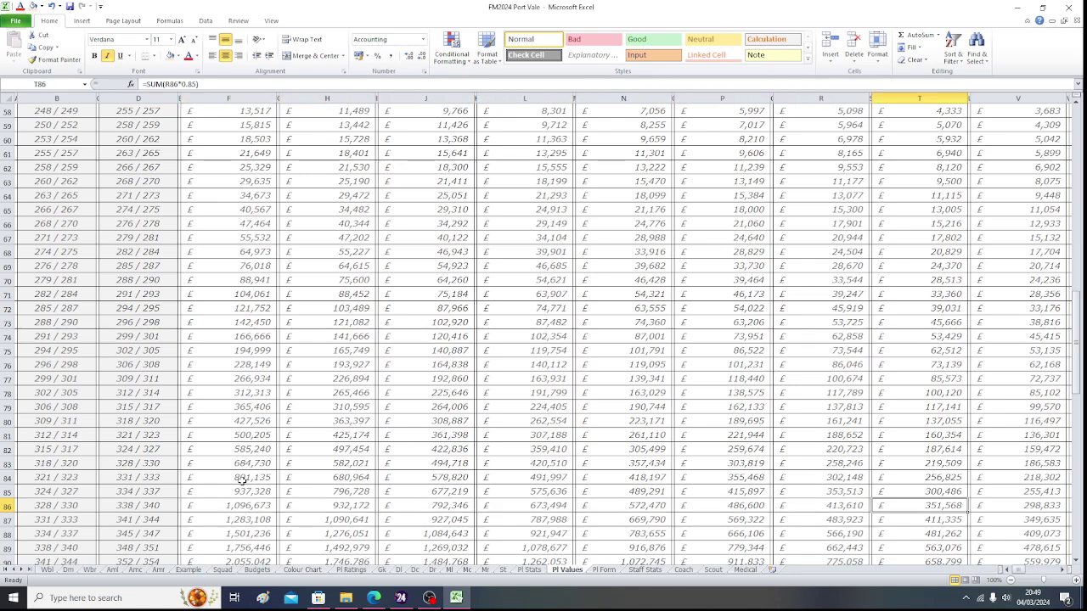
key("Right")
key("Right")
key("Right")
key("Right")
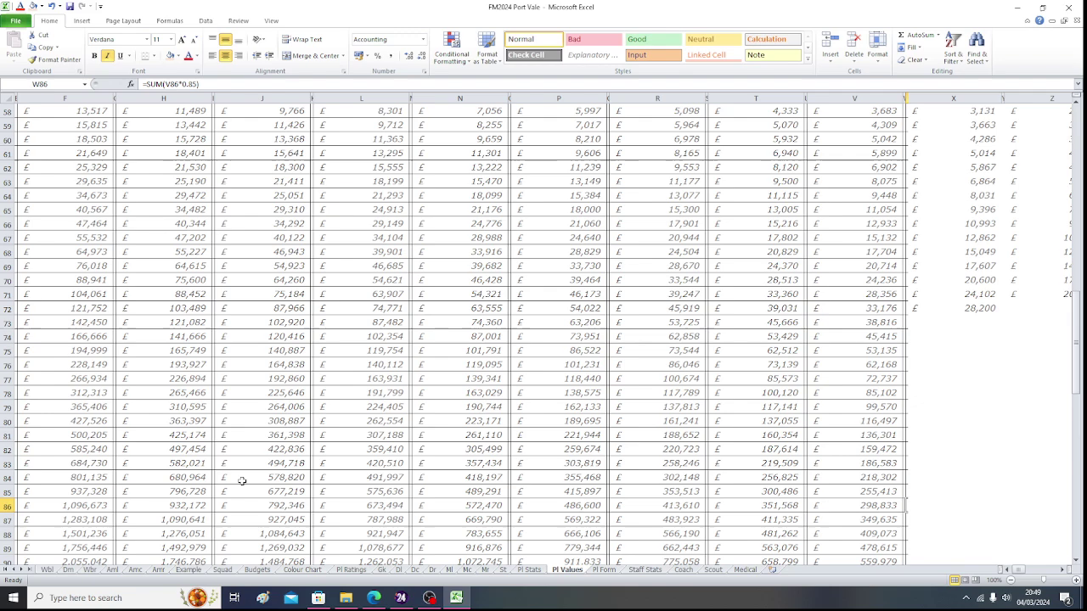
key("Right")
key("Right")
key("Right")
key("Right")
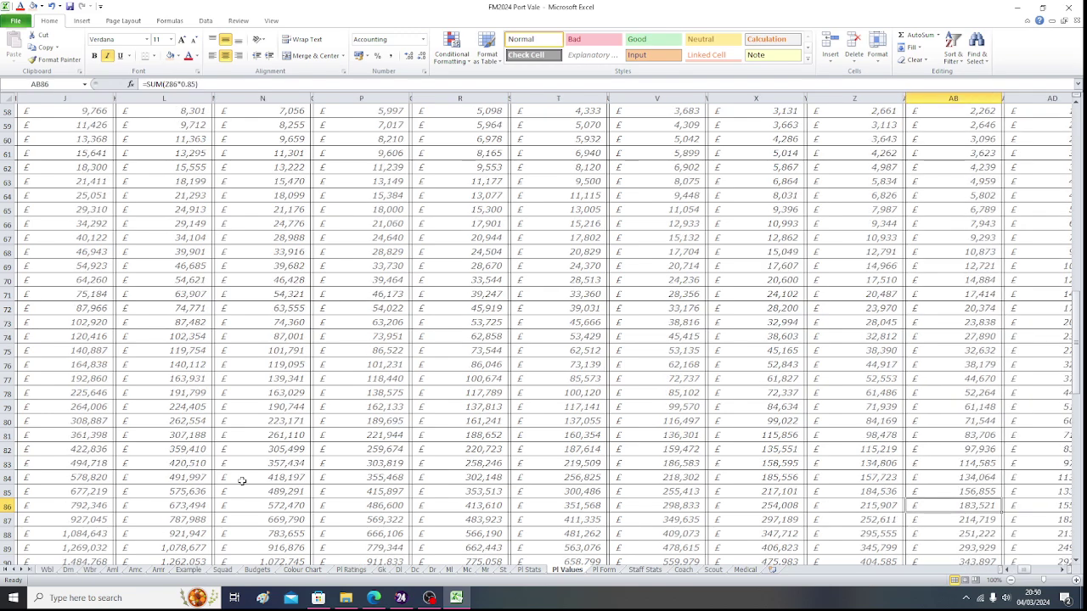
key("Right")
key("Right")
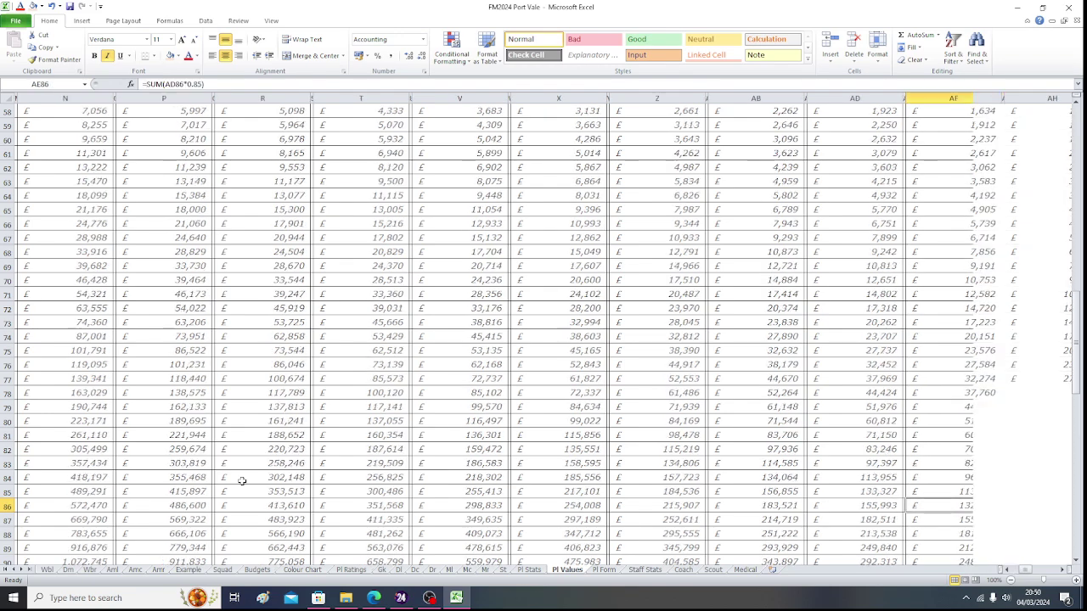
key("Right")
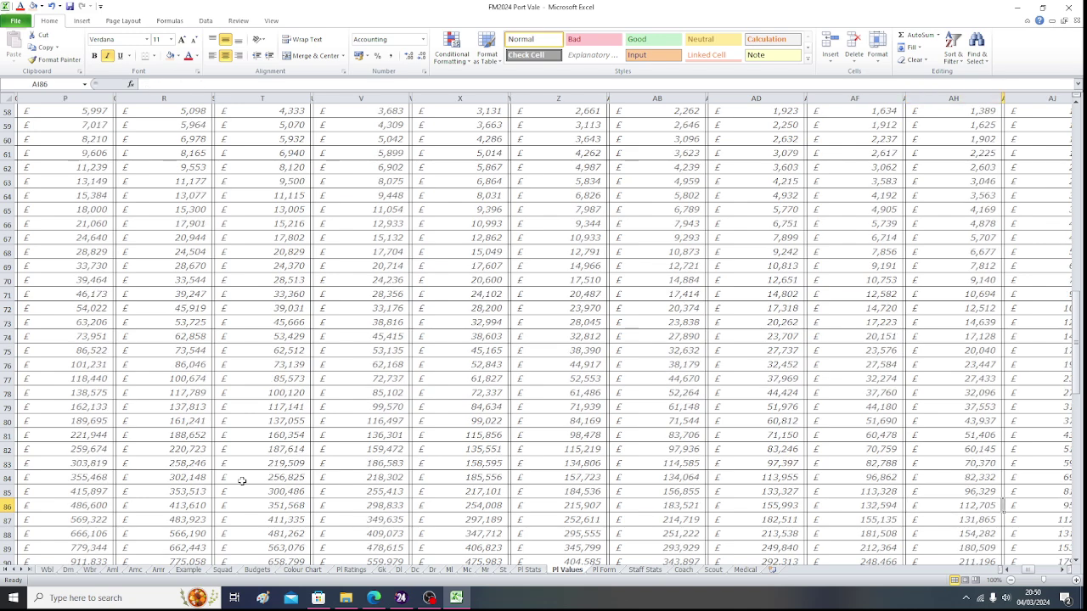
key("Right")
key("Right")
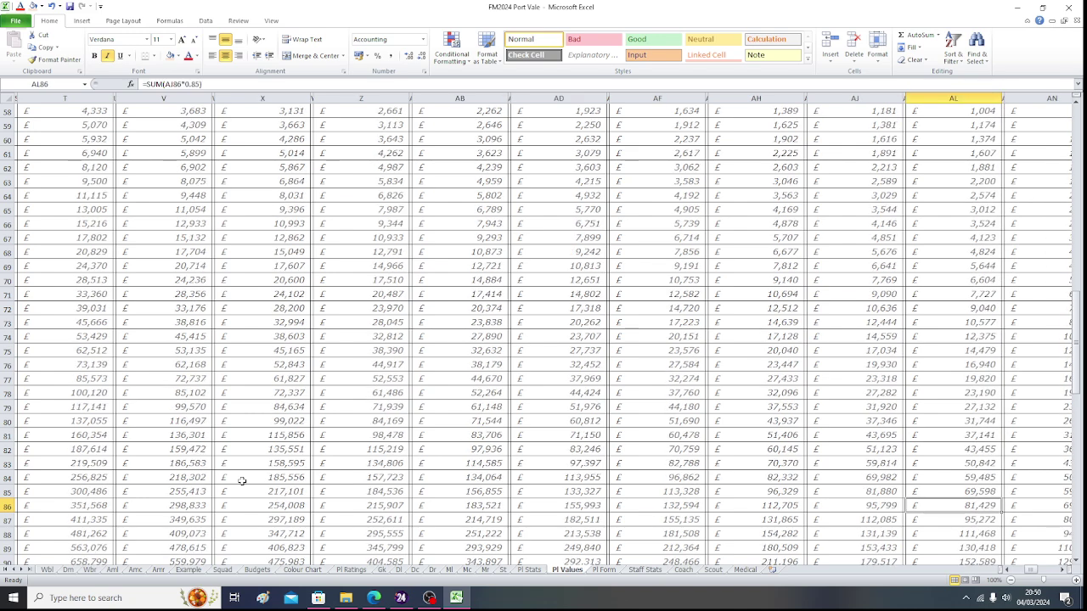
key("Right")
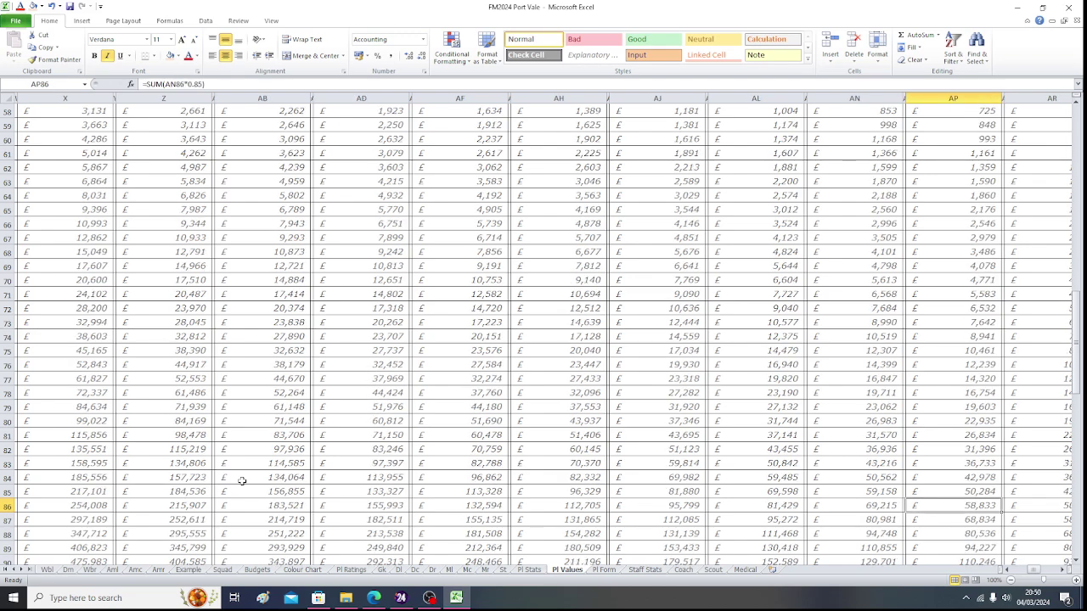
key("Right")
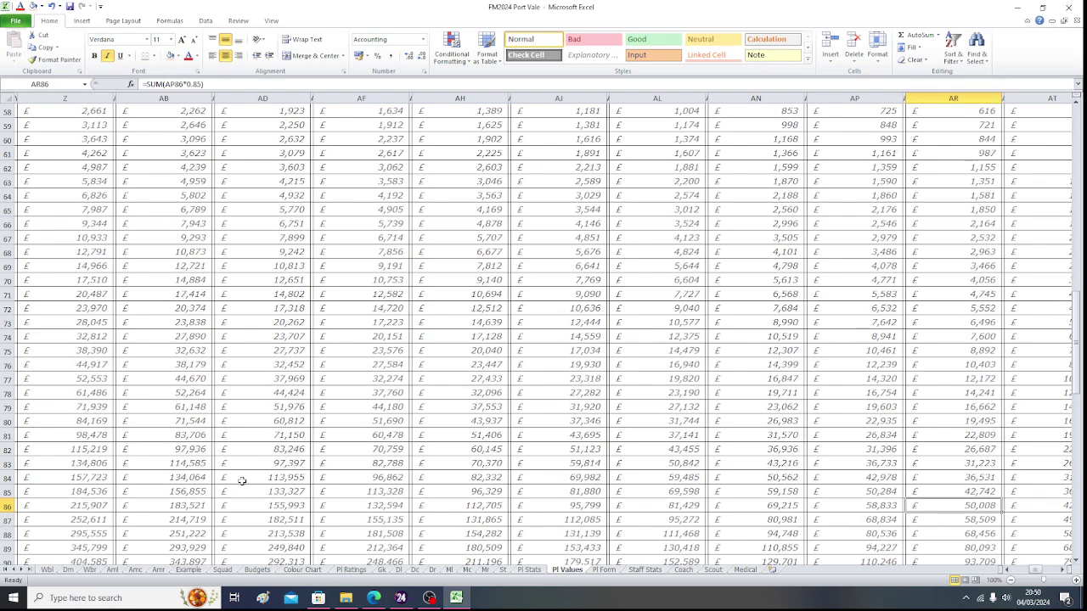
- Enter 50008 as the Est. Value of the row 5 senior goalkeeper (AL5) on the Gk sheet
left_click(382, 569)
type("50008")
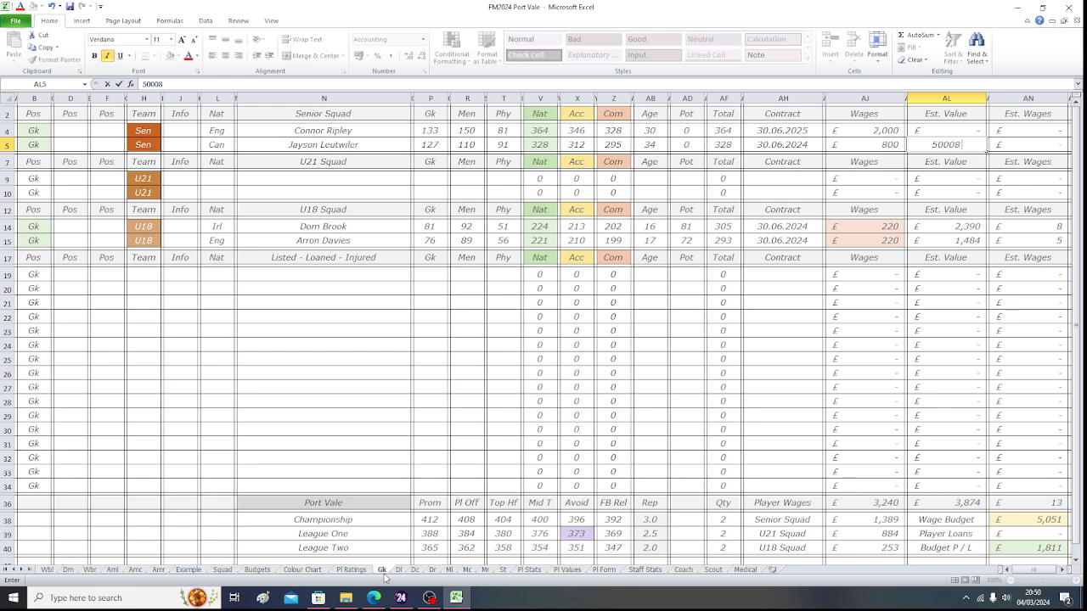
key("Return")
key("Up")
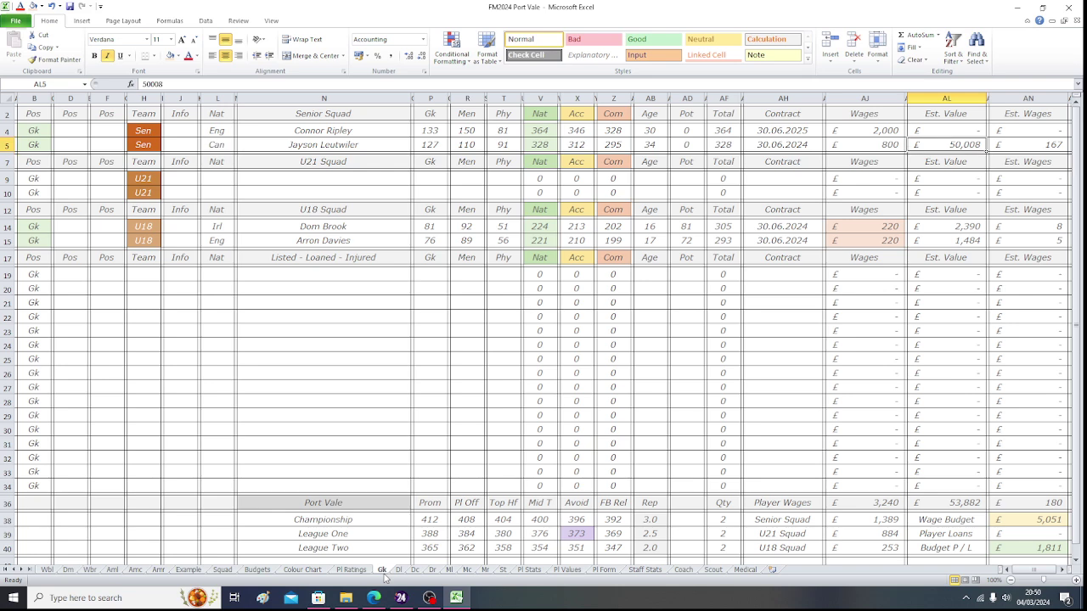
- Compare the row 5 goalkeeper's Est. Wages with his actual Wages and fill the Wages cell AJ5 with light orange
key("Right")
key("Left")
key("Left")
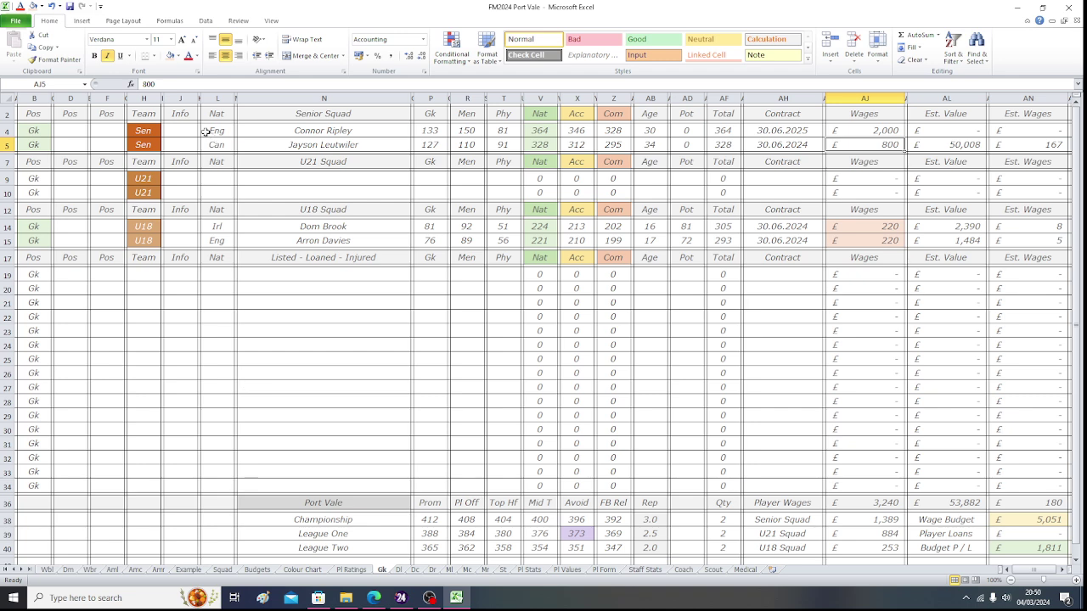
left_click(170, 56)
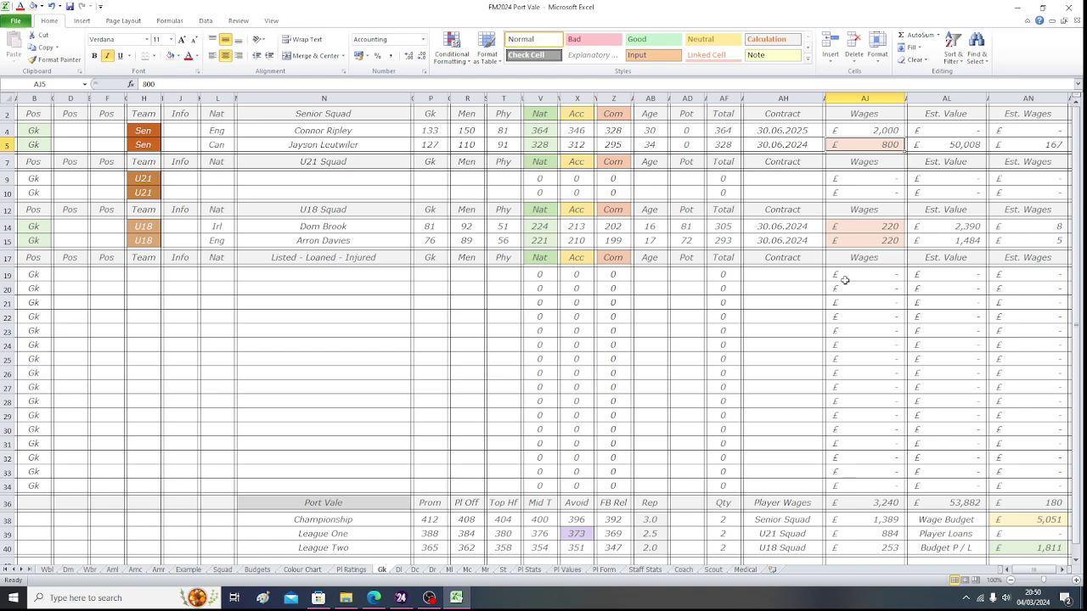
- Check the row 4 senior goalkeeper's Nat rating and Age, and locate the Goalkeepers 362 / 365 row in the Pl Values sheet
left_click(540, 130)
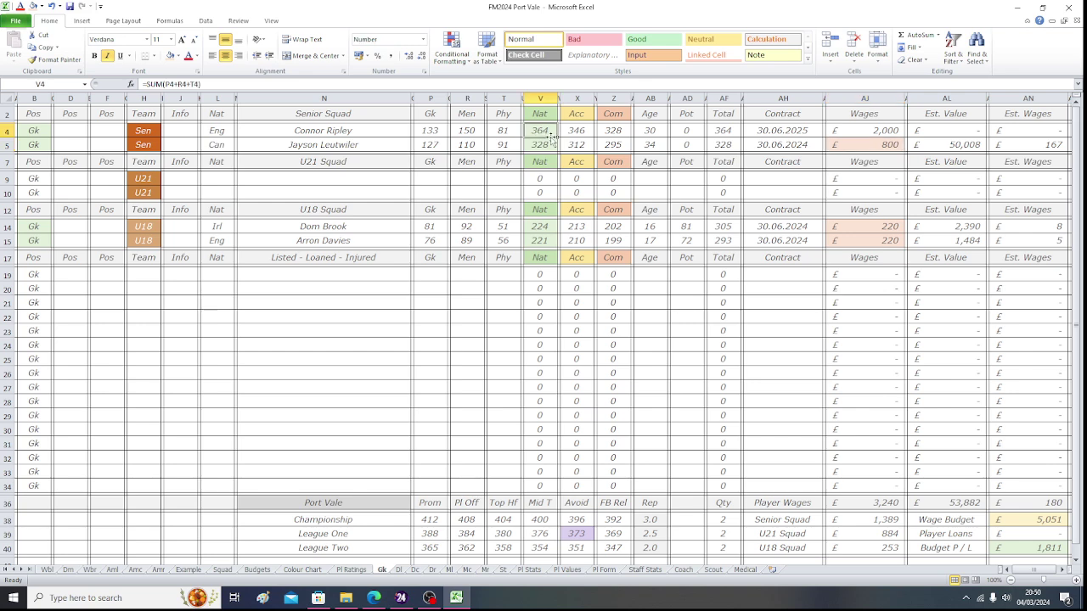
left_click(656, 130)
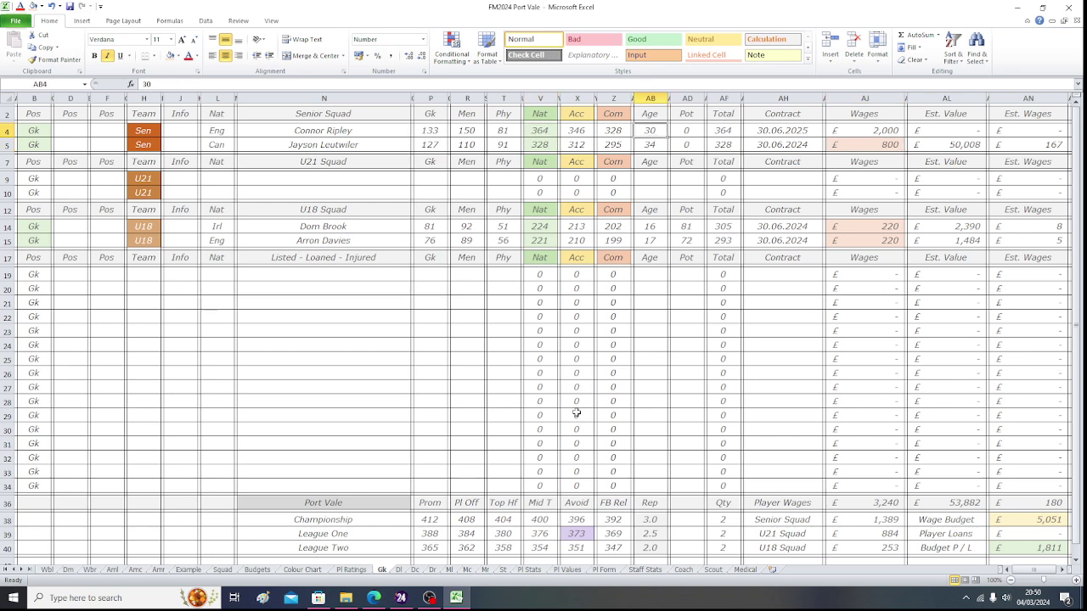
left_click(566, 570)
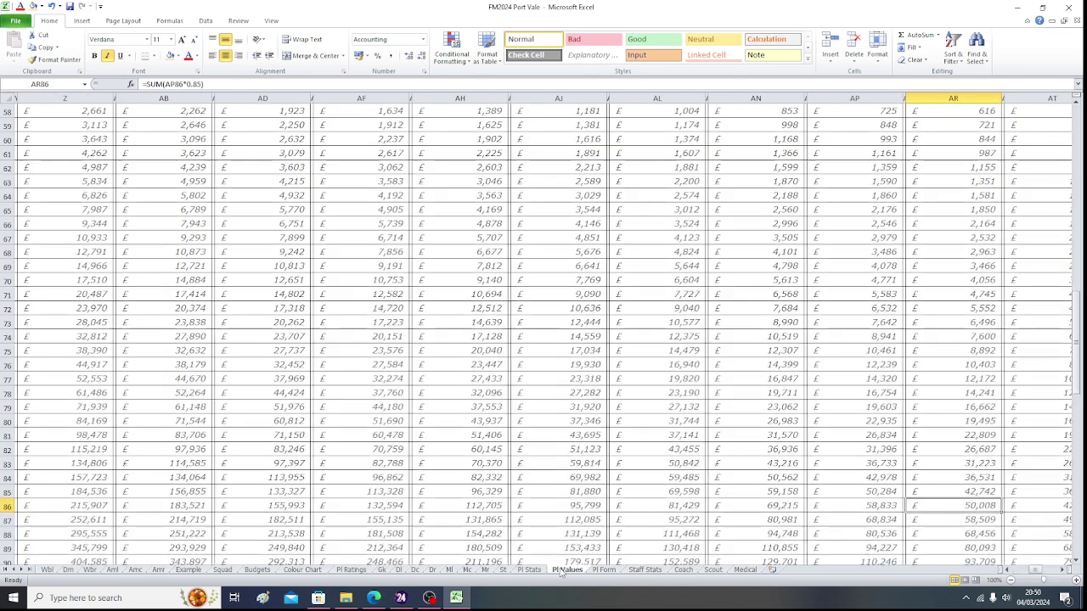
left_click(93, 451)
key("Left")
key("Left")
key("Left")
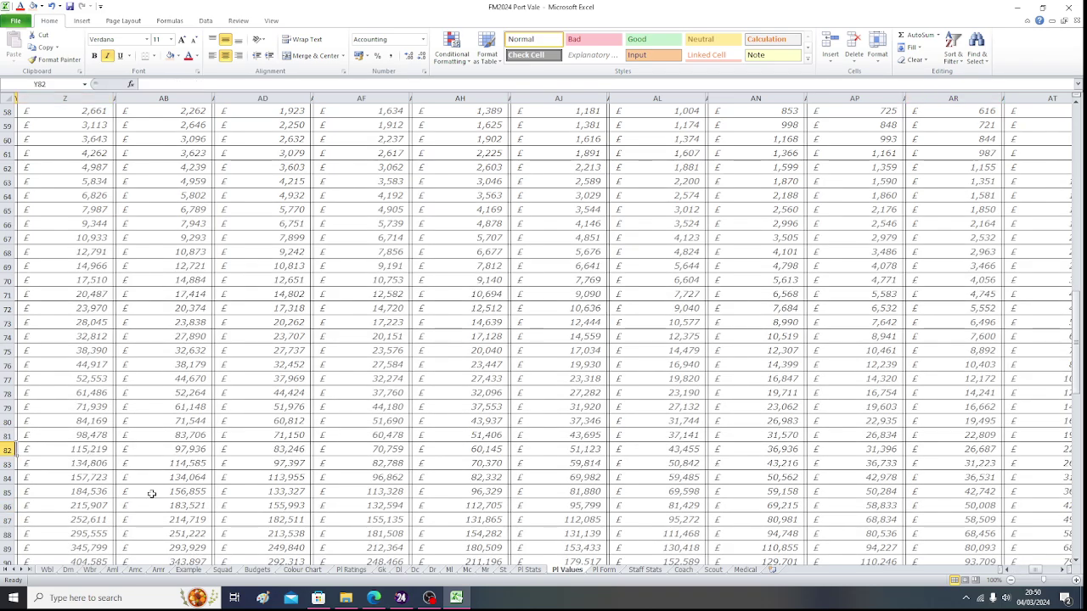
key("Left")
key("Left")
key("Left")
key("Left")
key("Left")
key("Left")
key("Left")
key("Left")
key("Left")
key("Left")
key("Left")
key("Left")
key("Left")
key("Left")
key("Left")
key("Left")
key("Left")
key("Left")
key("Left")
key("Left")
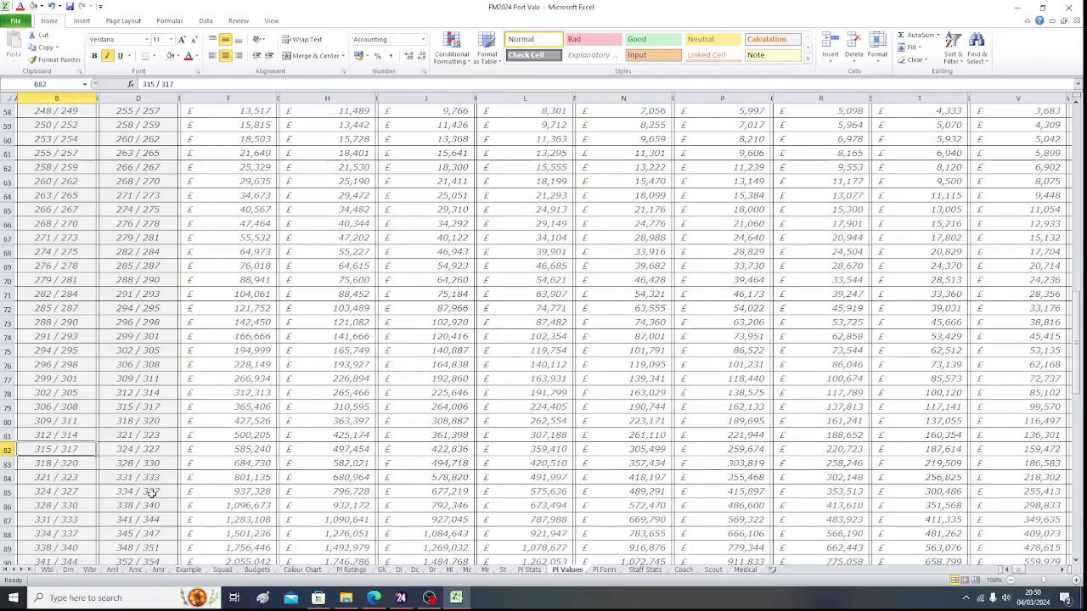
key("Down")
key("Down")
key("Down")
key("Down")
key("Down")
key("Down")
key("Down")
key("Down")
key("Down")
key("Down")
key("Down")
key("Down")
key("Down")
key("Down")
key("Down")
key("Down")
key("Down")
key("Down")
key("Down")
key("Down")
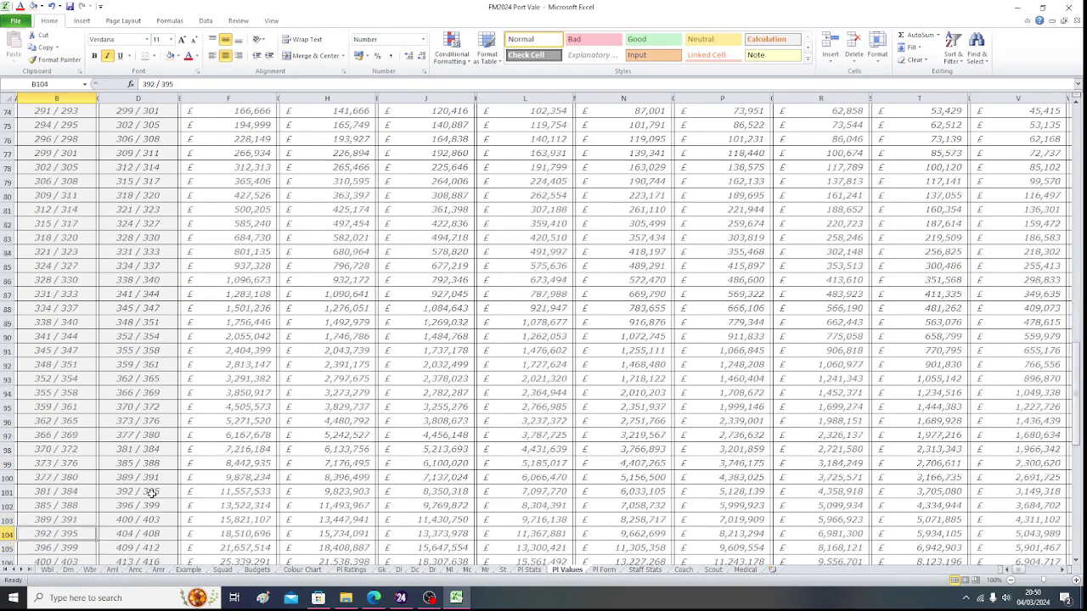
key("Up")
key("Up")
key("Up")
key("Up")
key("Up")
key("Up")
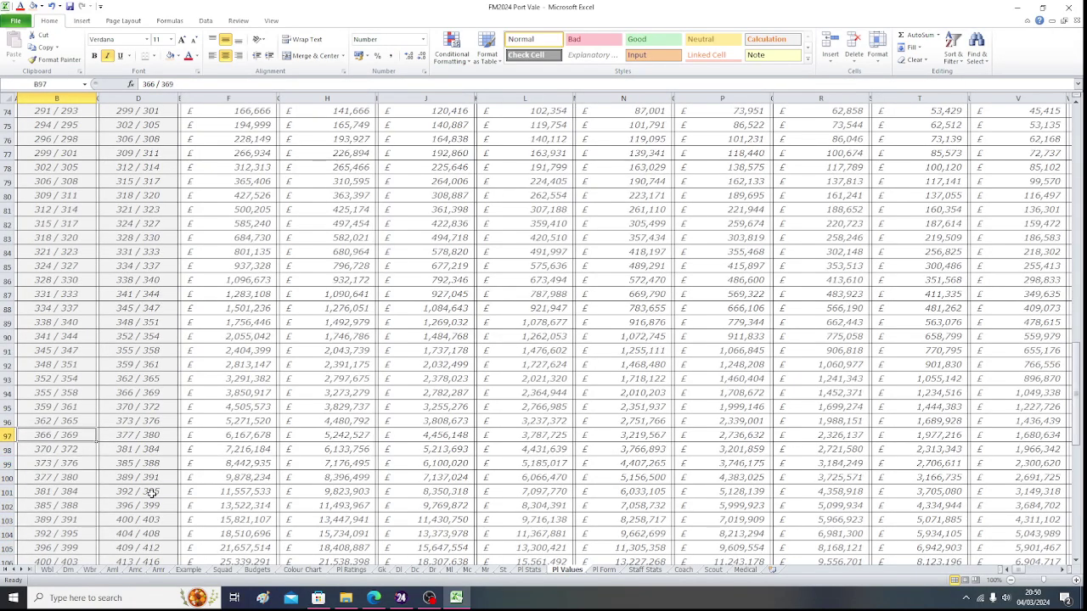
- Look up the value for age 30 in the 362 / 365 row (AJ96) and return to the Gk sheet
key("Right")
key("Right")
key("Right")
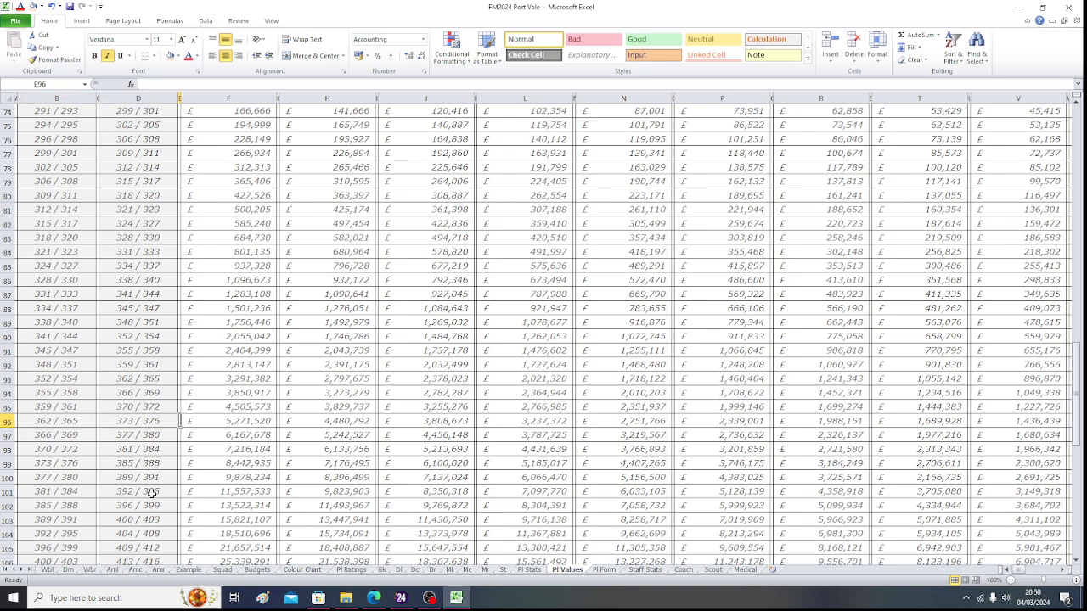
key("Right")
key("Right")
key("Right")
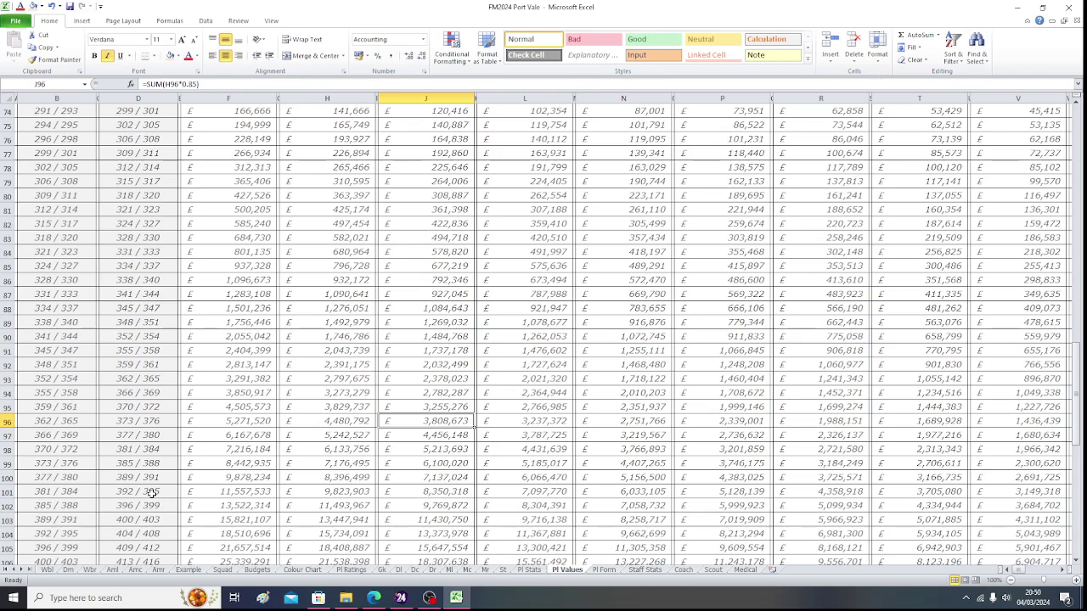
key("Right")
key("Right")
key("Right")
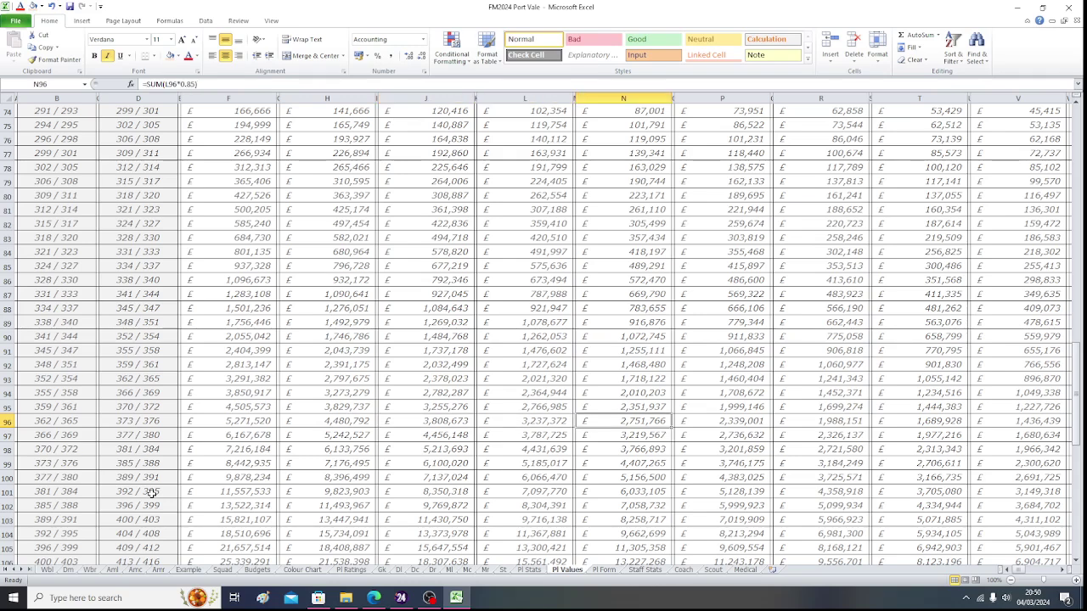
key("Right")
key("Right")
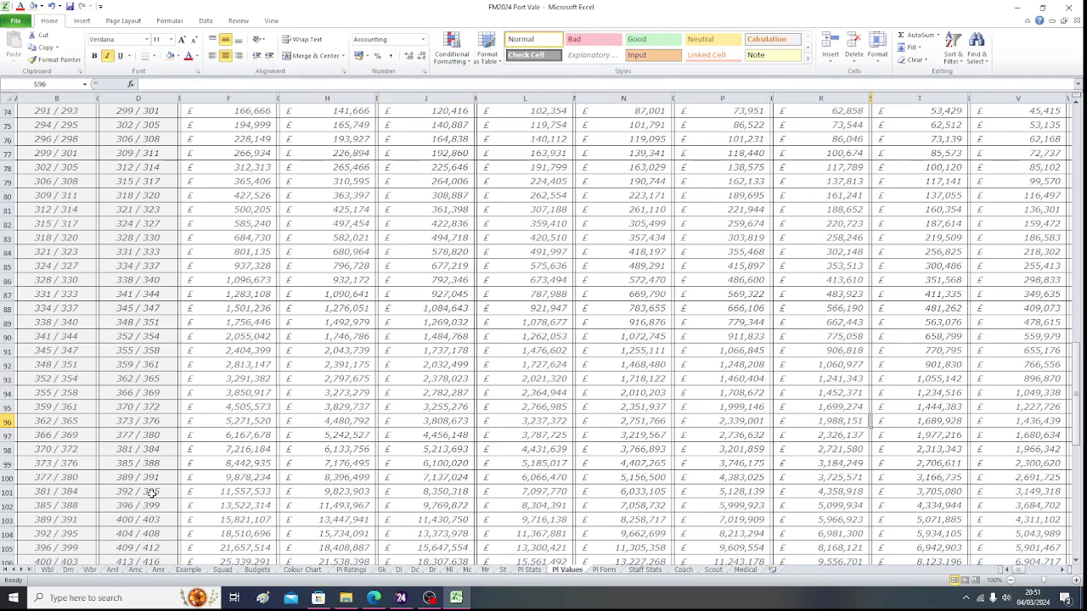
key("Right")
key("Right")
key("Right")
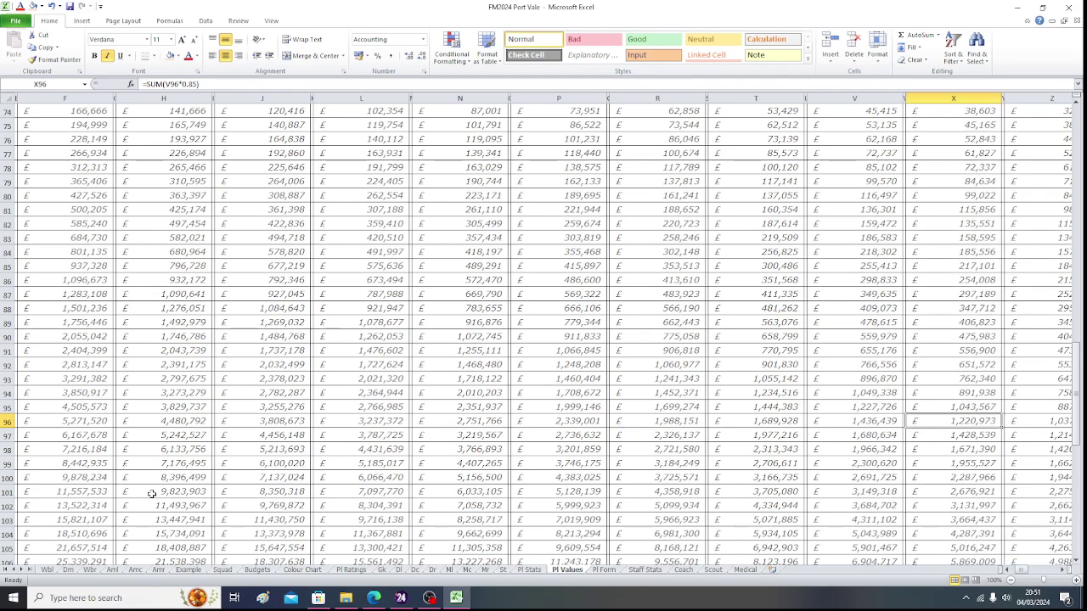
key("Right")
key("Right")
key("Right")
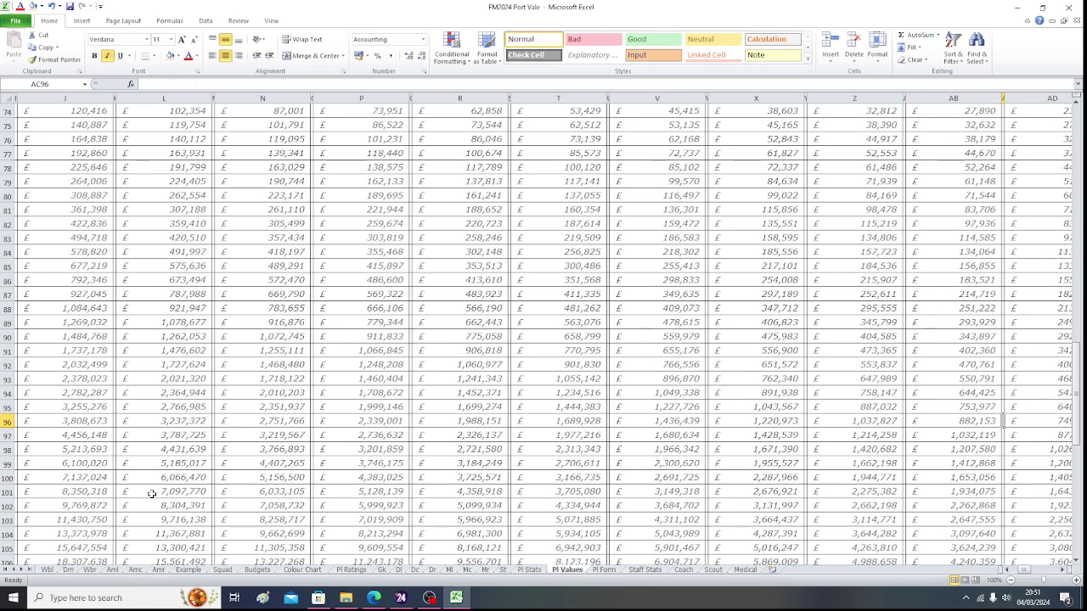
key("Right")
key("Right")
key("Right")
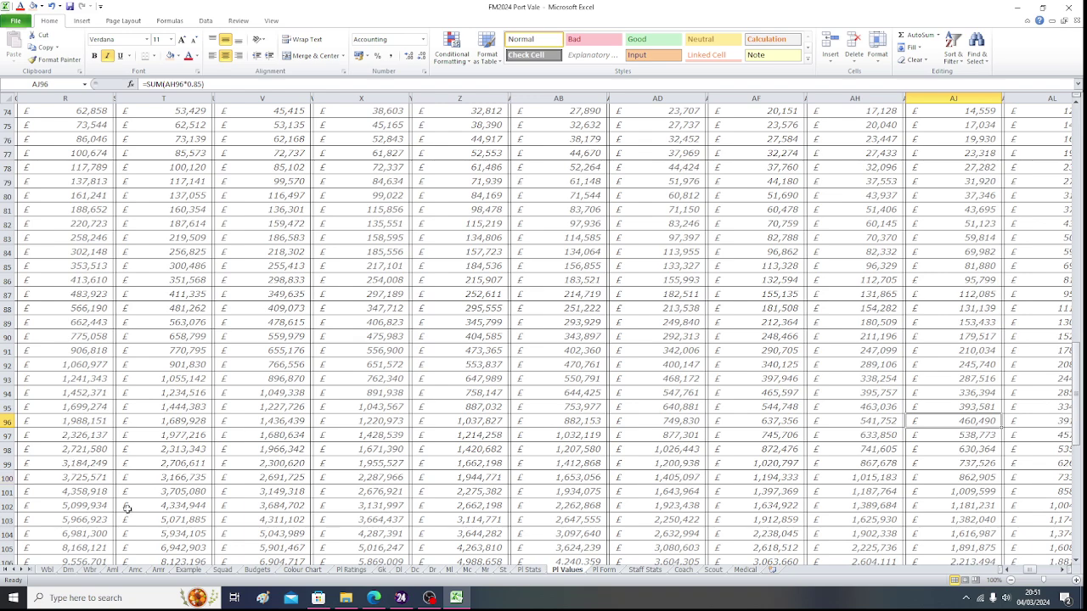
left_click(384, 574)
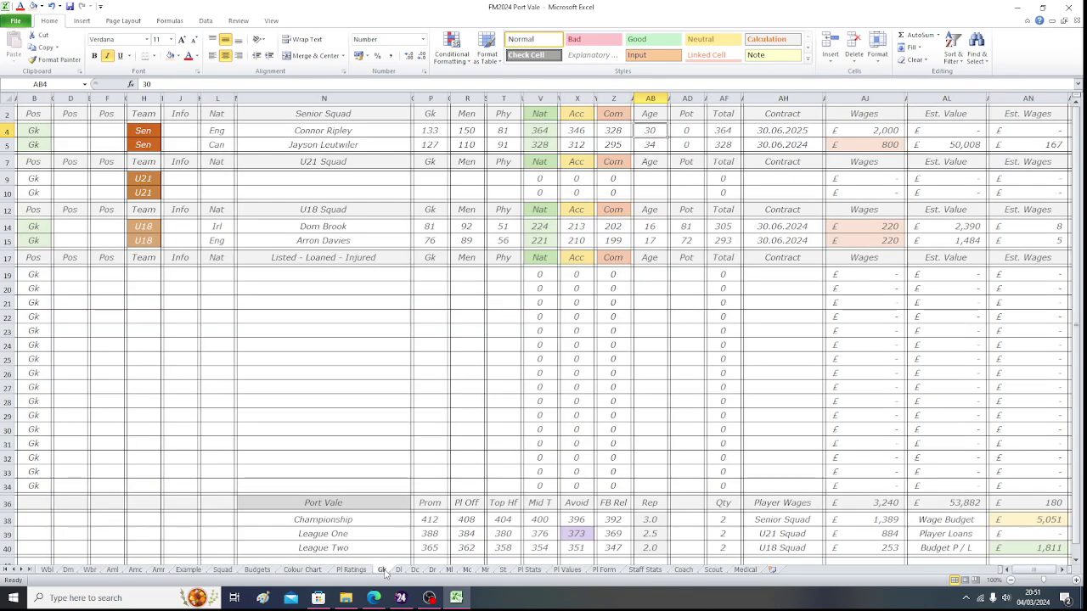
- Enter 460490 as the Est. Value of the row 4 senior goalkeeper (AL4) on the Gk sheet
left_click(949, 133)
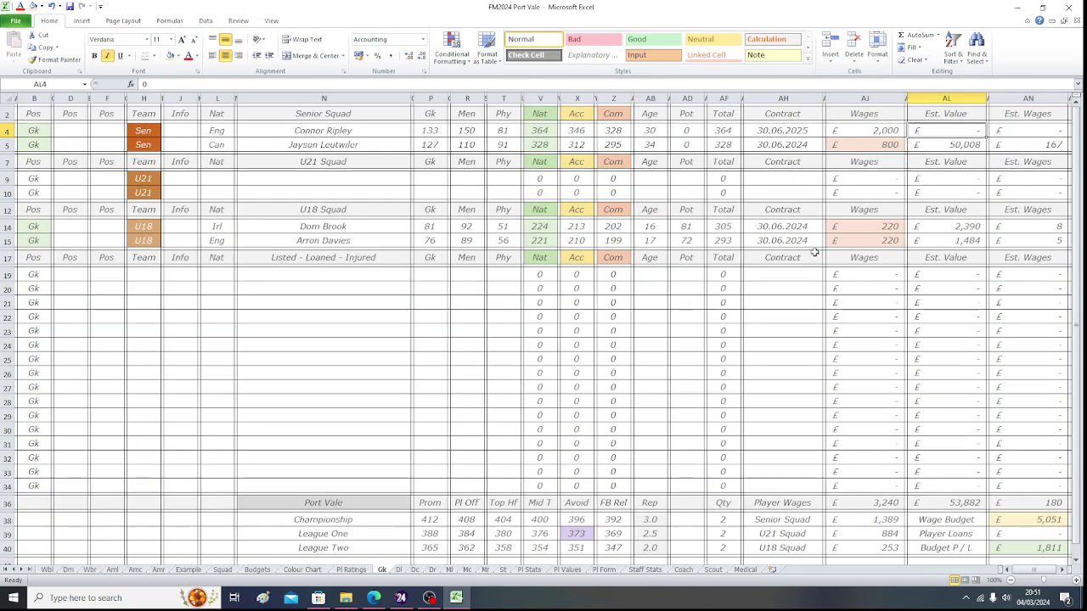
type("46049")
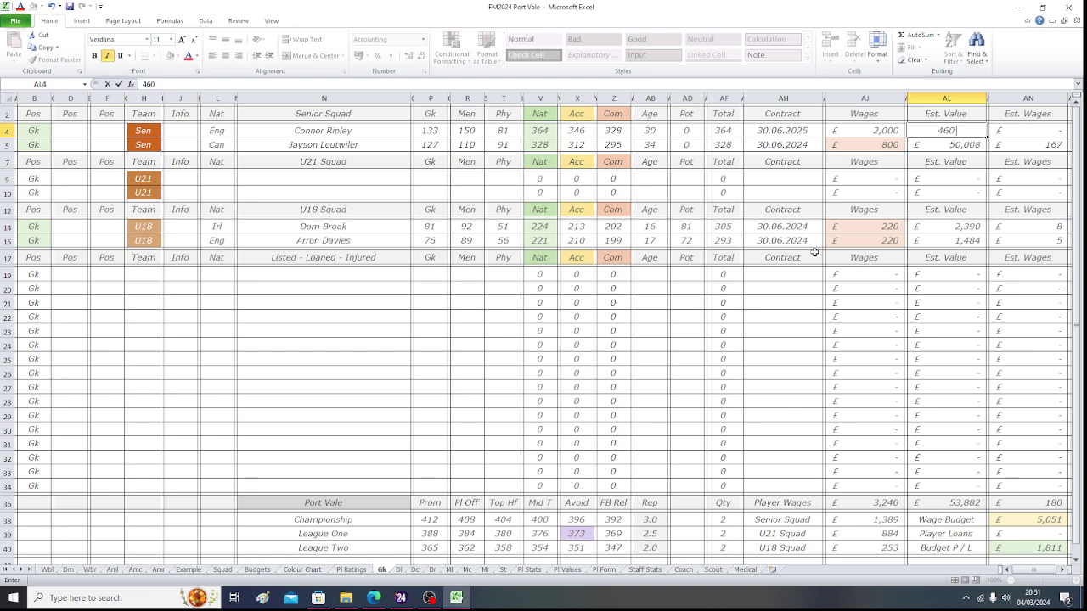
type("0")
key("Return")
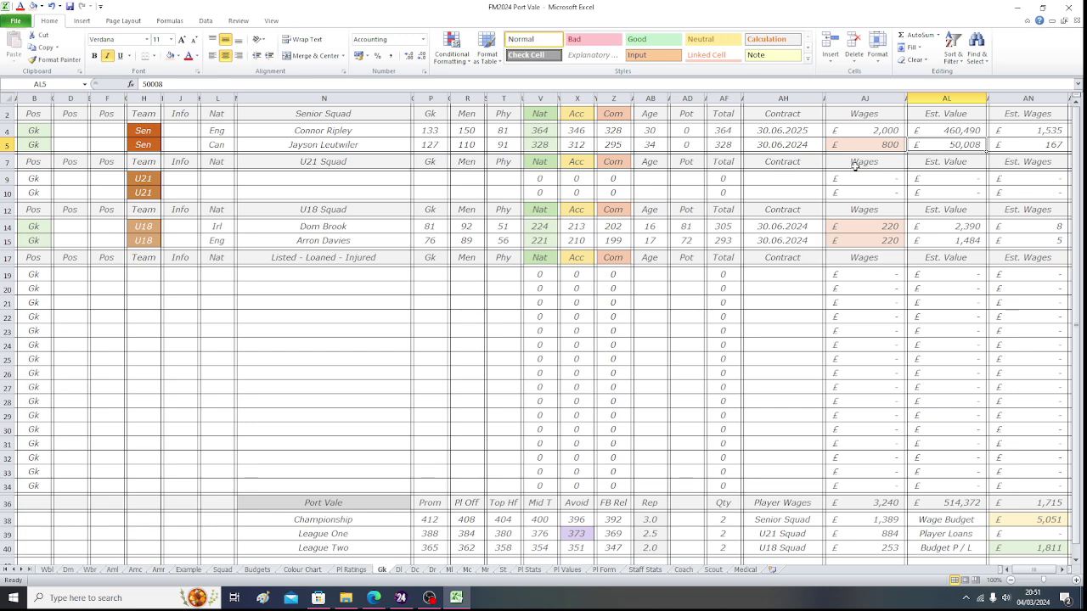
- Fill the row 4 goalkeeper's Wages cell AJ4 with light orange and save the workbook
left_click(868, 132)
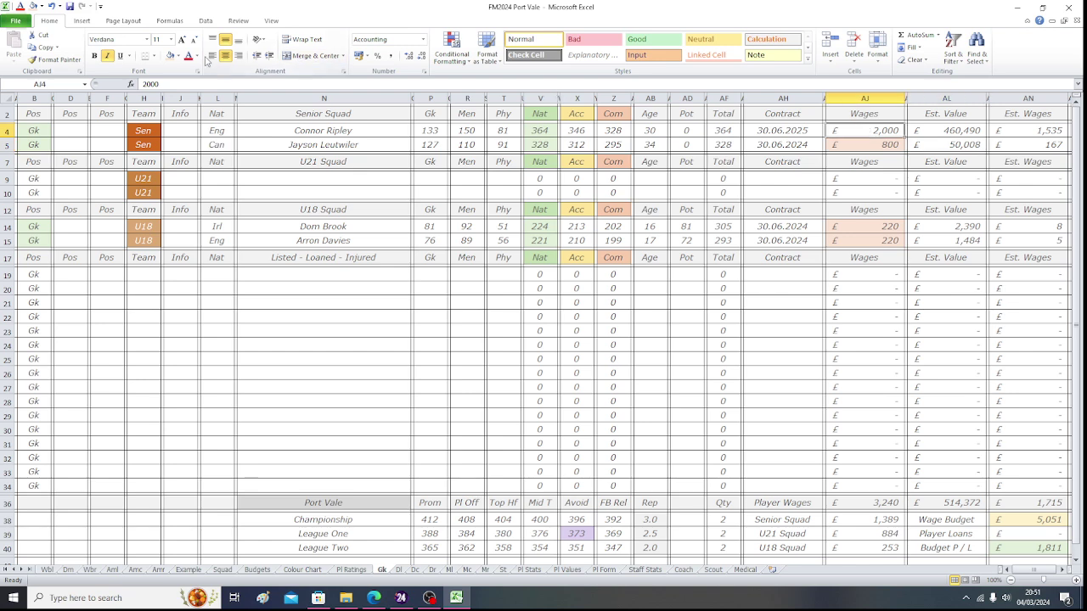
left_click(170, 56)
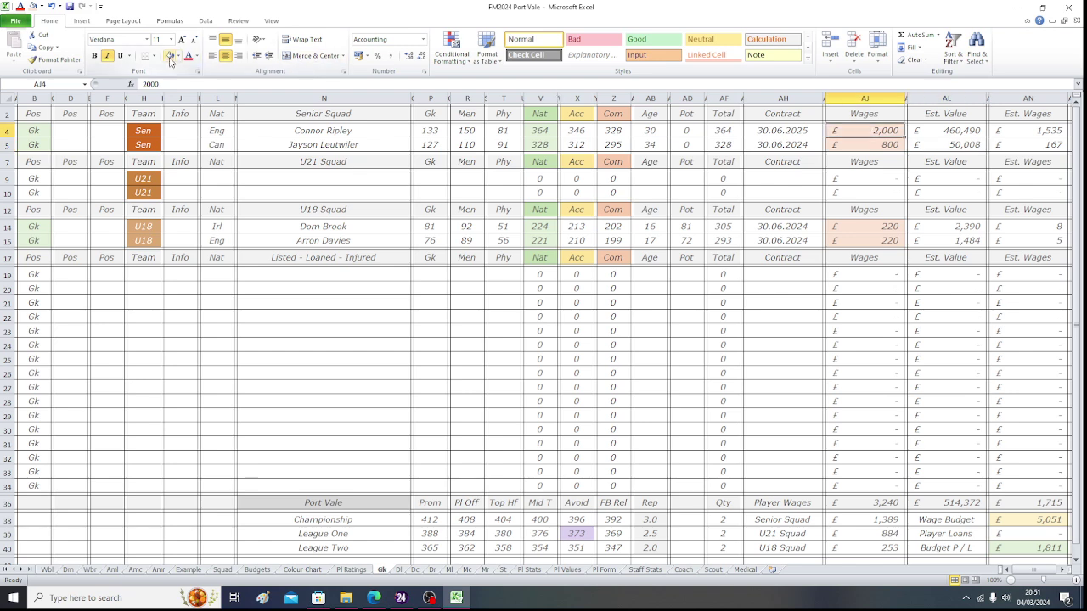
left_click(38, 113)
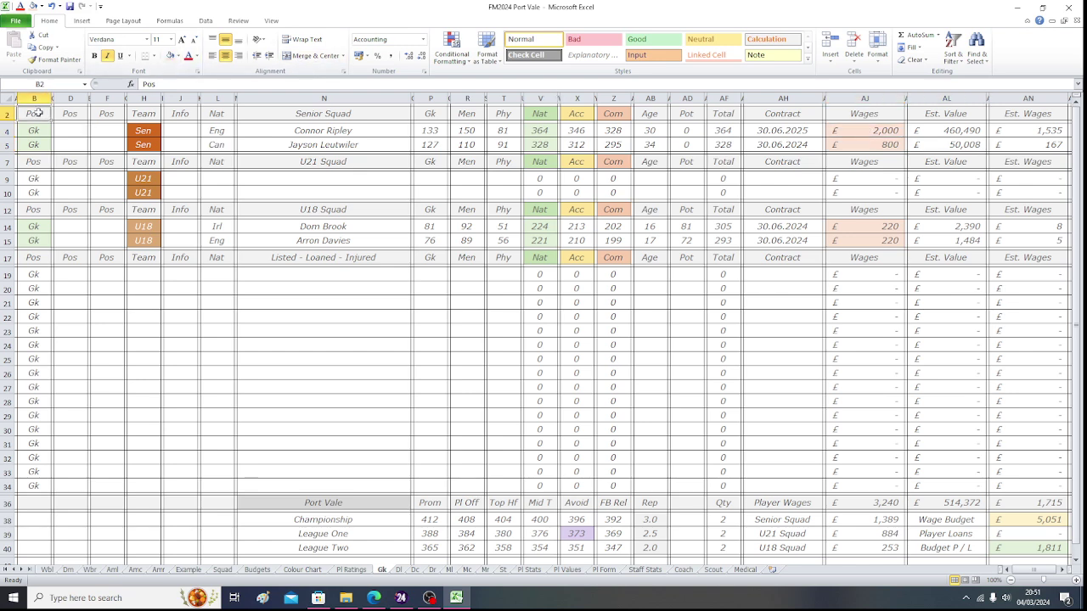
left_click(71, 7)
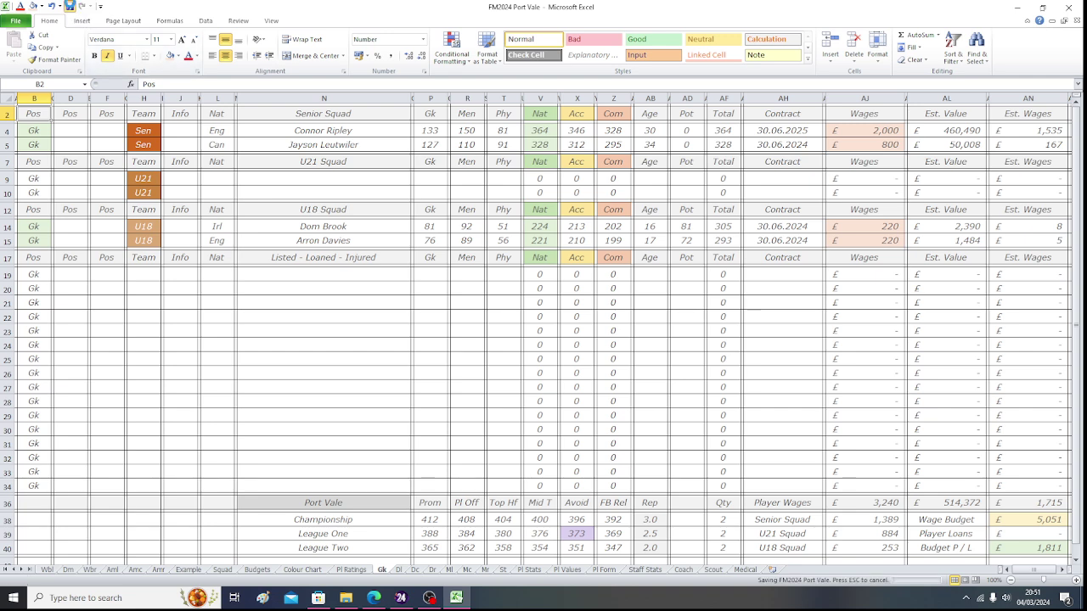
- Compare the Wage Budget (AN38) with the total Player Wages (AJ36), check Budget P / L (AN40), and save the workbook
left_click(1028, 519)
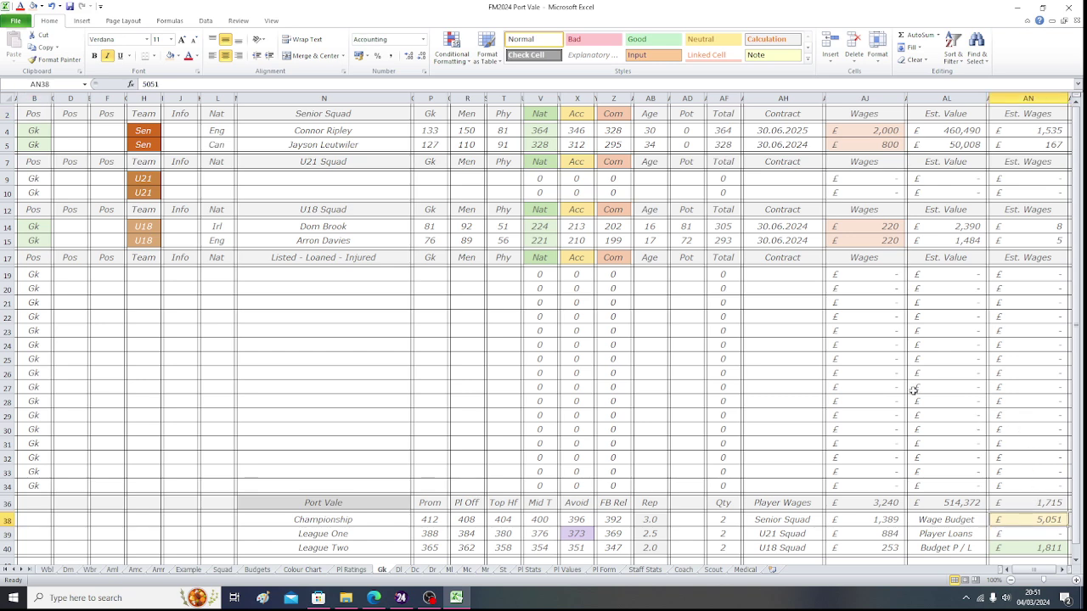
left_click(874, 507)
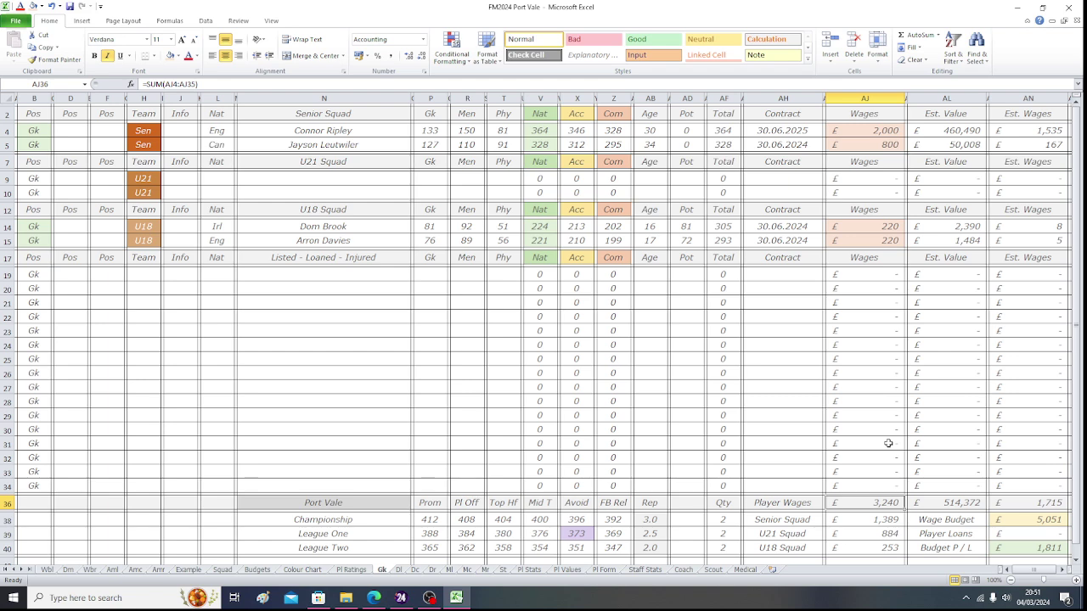
left_click(1009, 520)
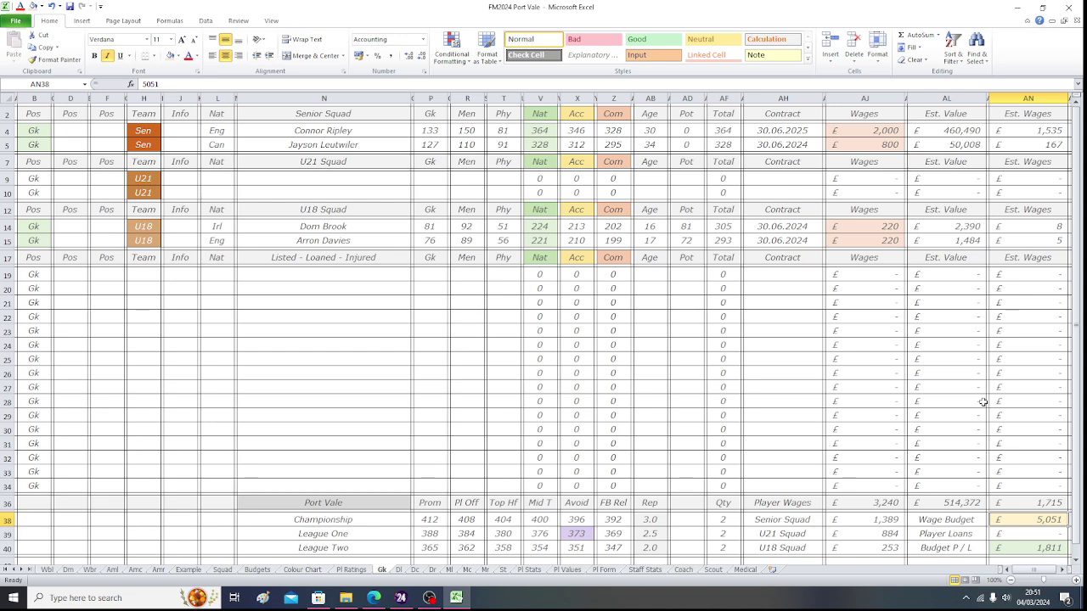
key("Down")
key("Down")
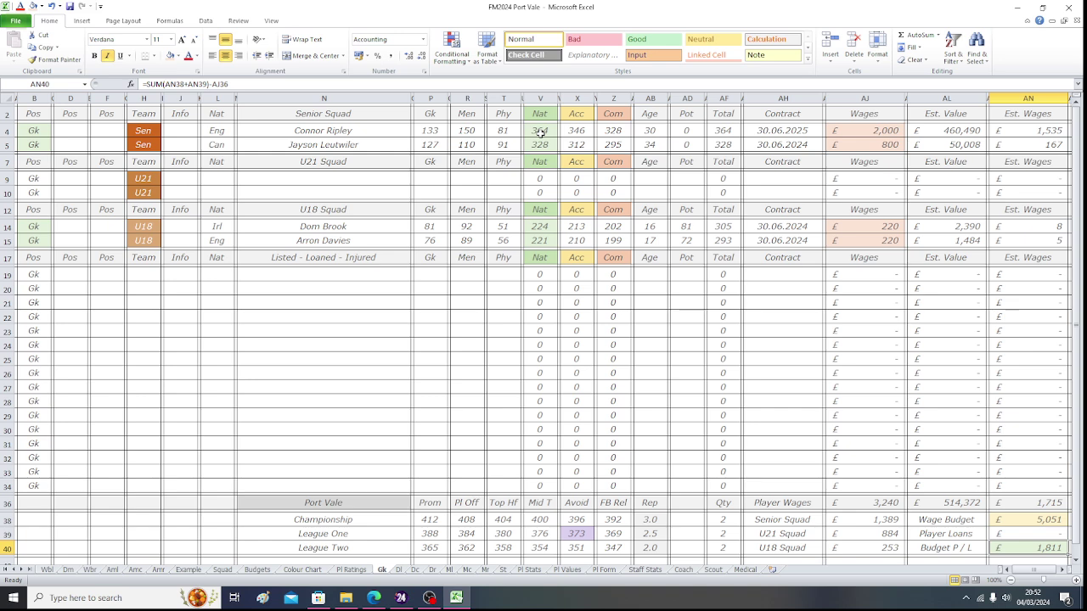
left_click(33, 113)
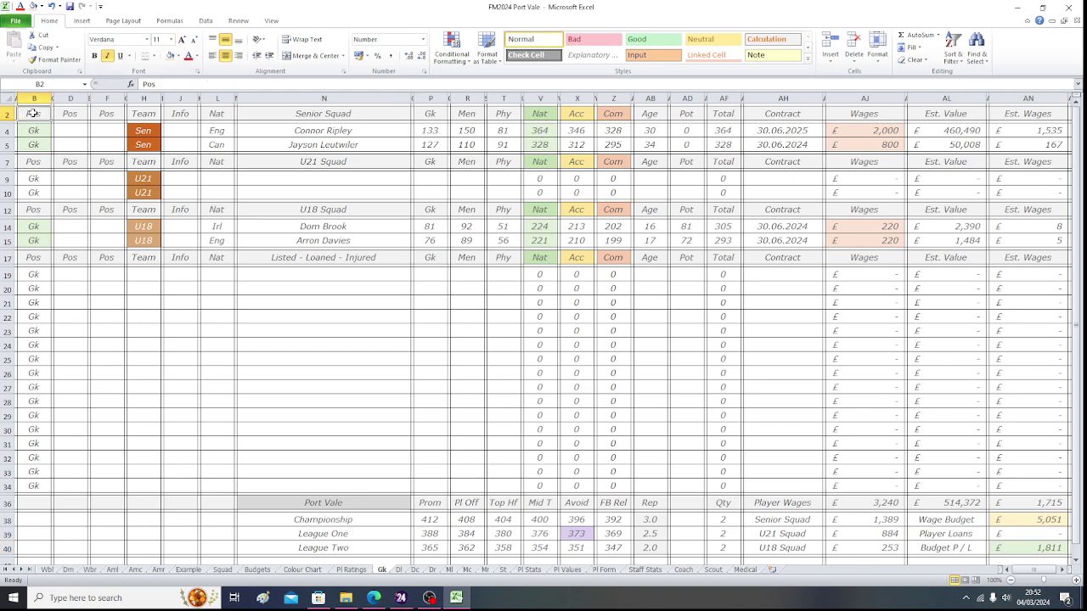
left_click(71, 6)
- Mark the row 15 U18 goalkeeper as Loa in Info cell J15 with a light yellow-green fill, and save the workbook
left_click(650, 241)
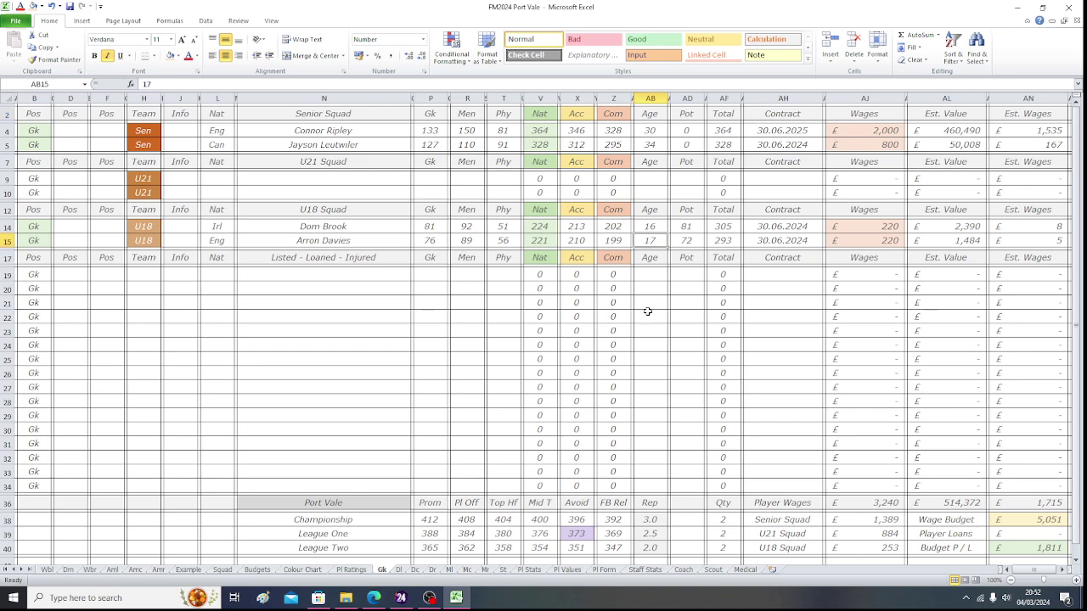
left_click(183, 242)
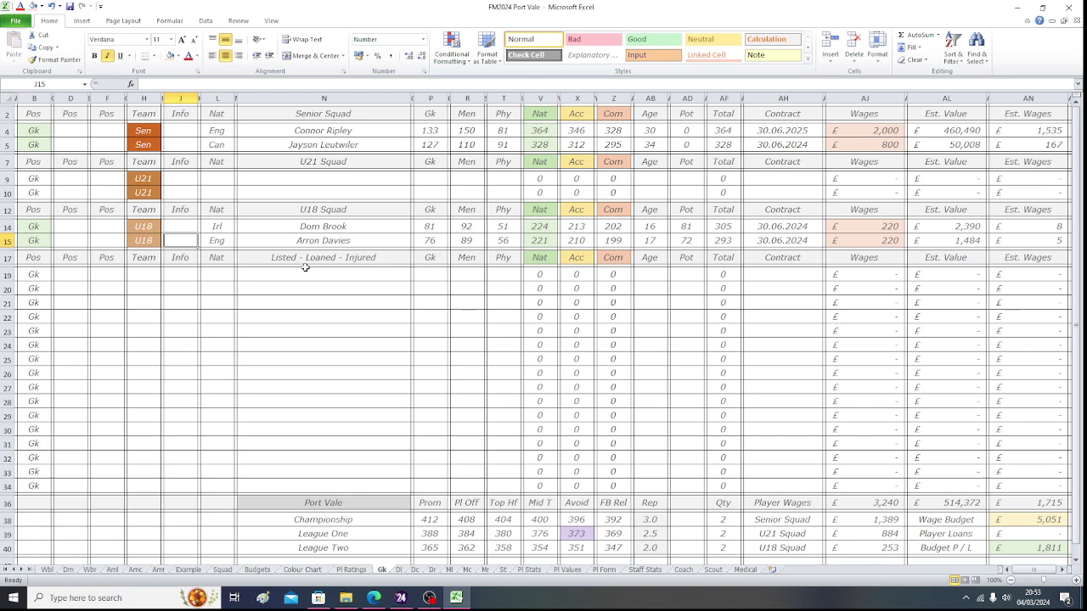
type("Loa")
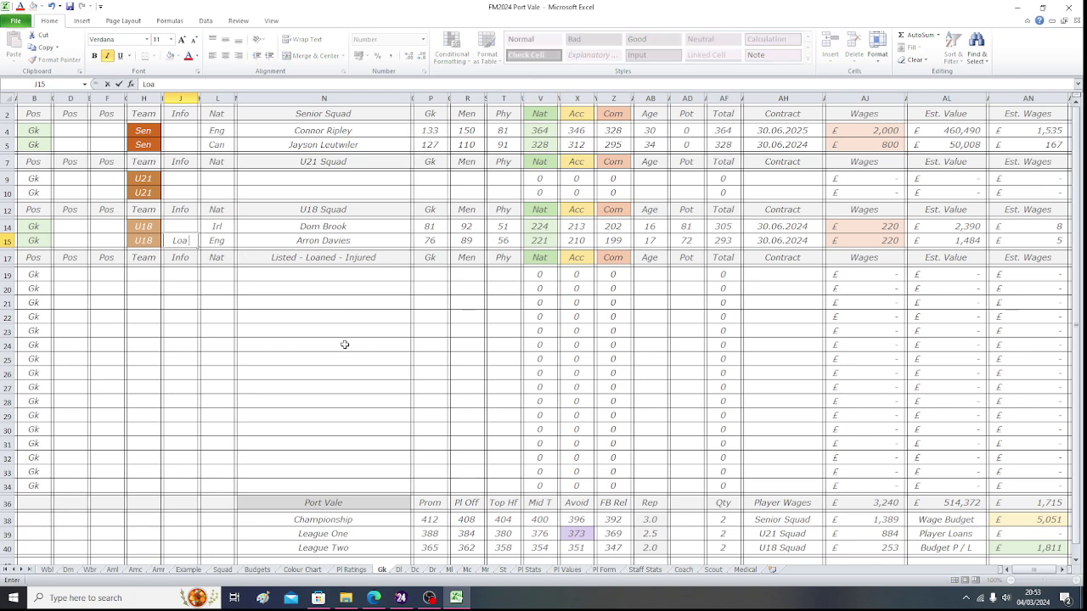
key("ctrl+Return")
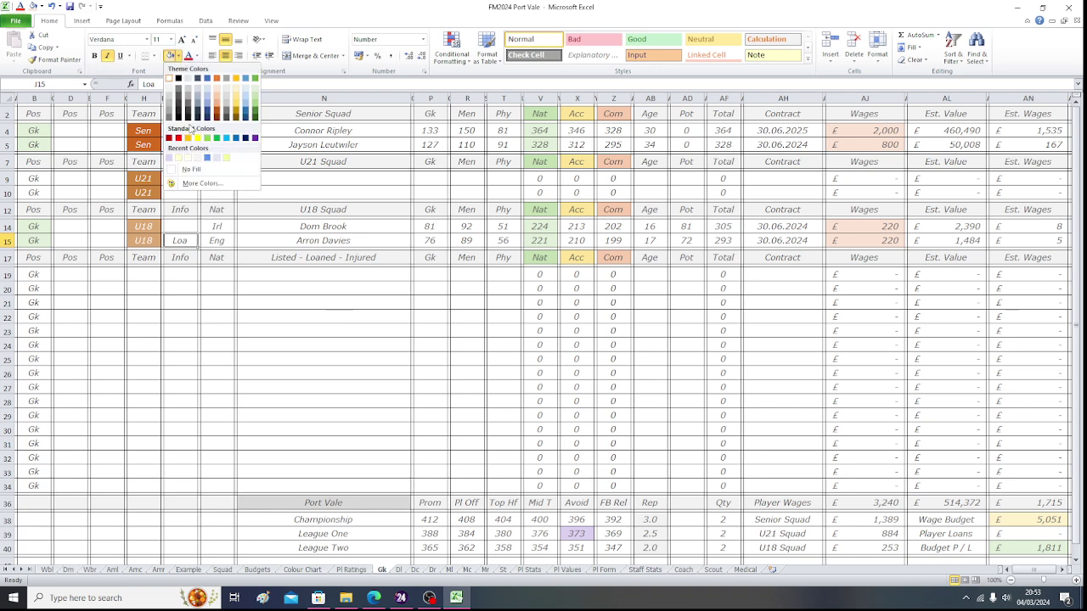
left_click(228, 158)
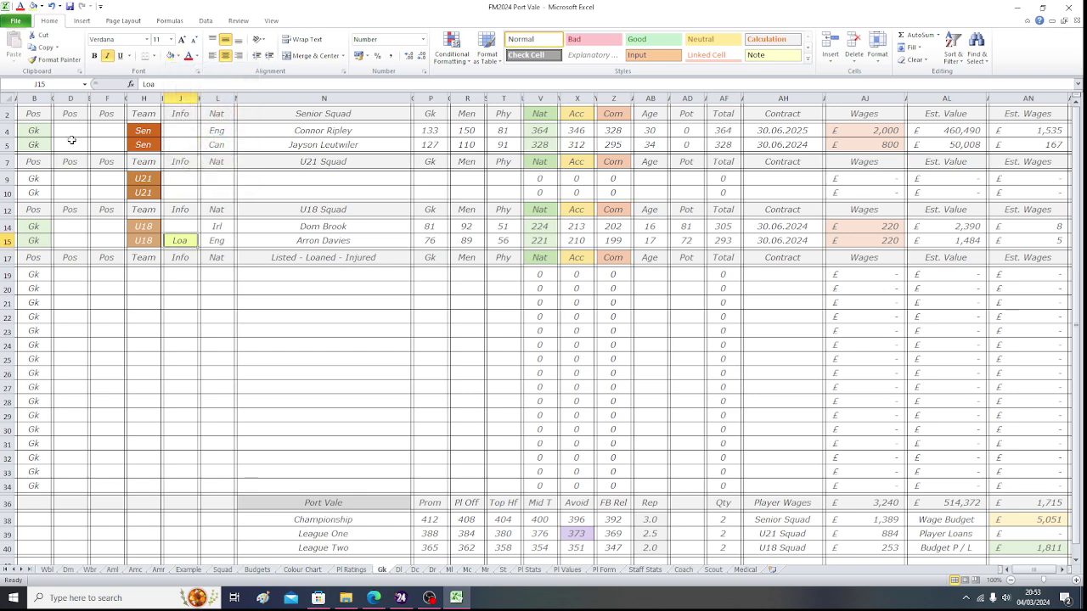
left_click(36, 114)
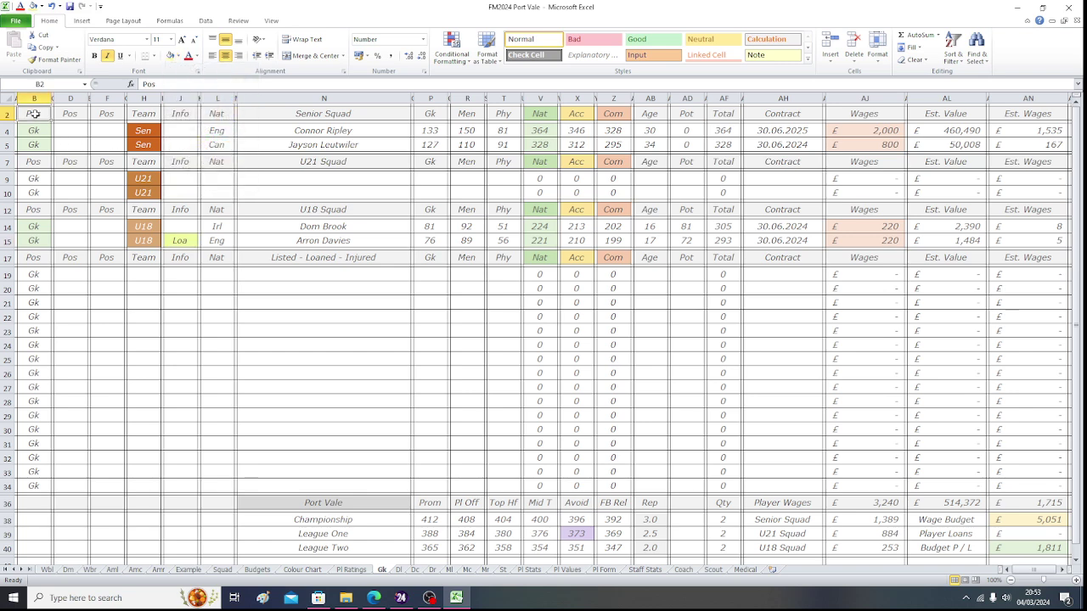
left_click(69, 6)
left_click(70, 6)
- Switch to Football Manager 2024, return to the Squad list and review the players listed after the goalkeepers
left_click(402, 600)
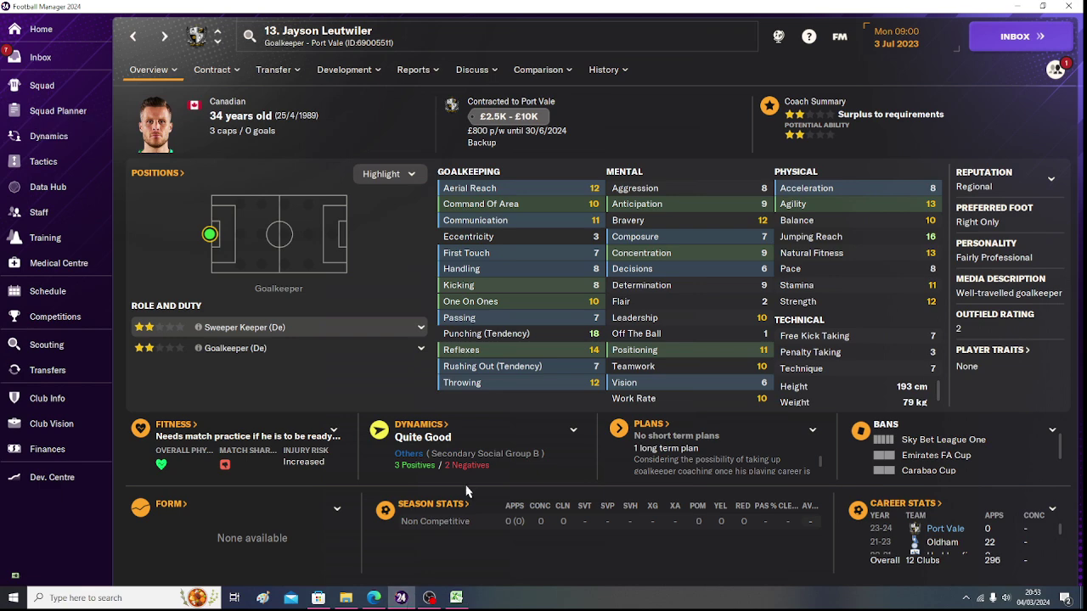
left_click(133, 40)
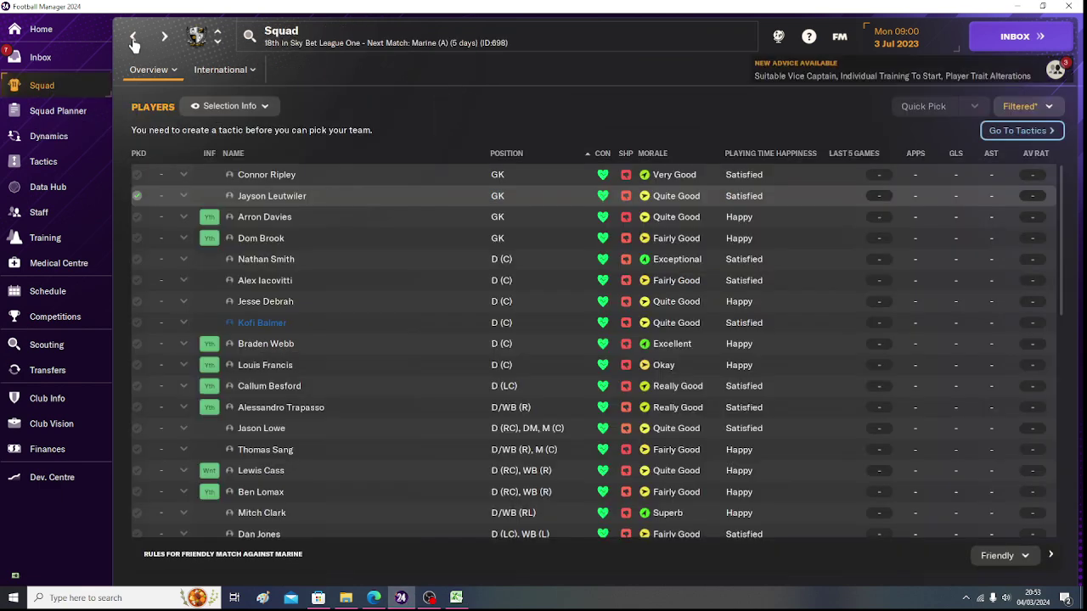
left_click(416, 237)
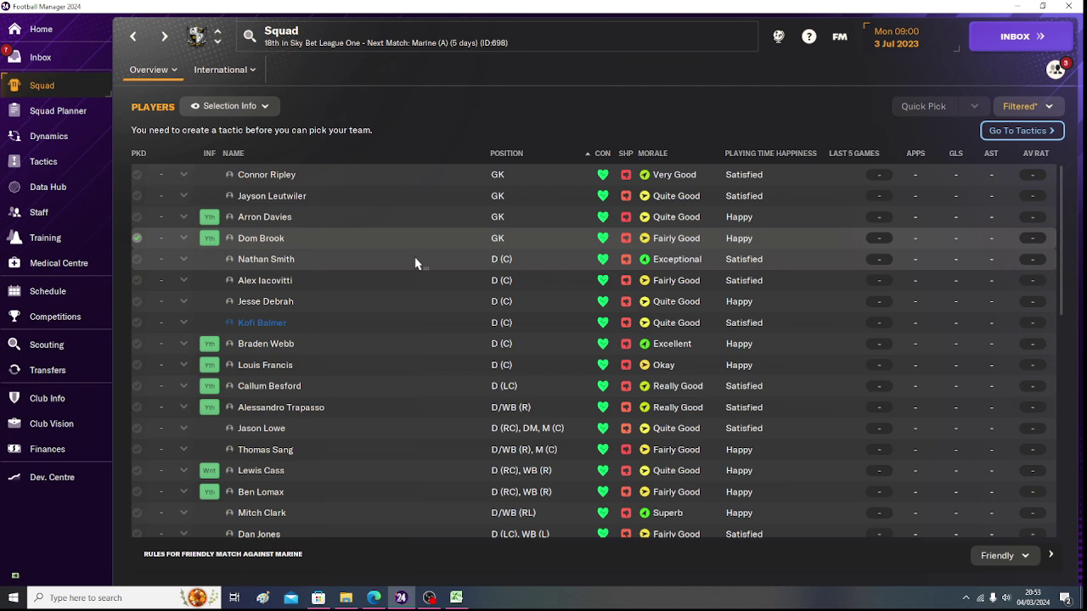
left_click(416, 263)
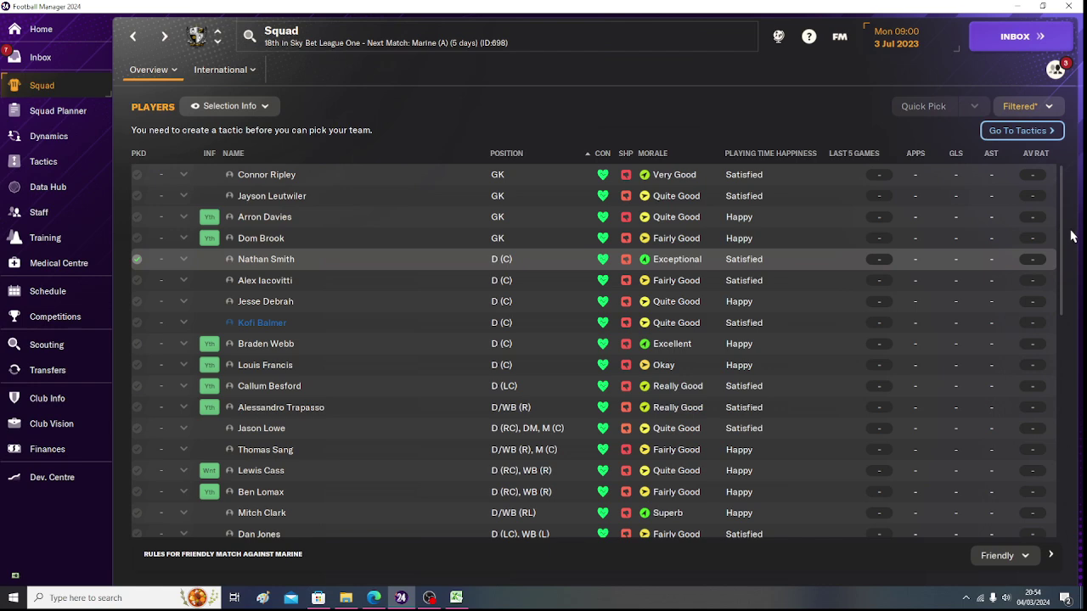
scroll(1063, 246, "down", 1)
left_click_drag(1063, 246, 1063, 268)
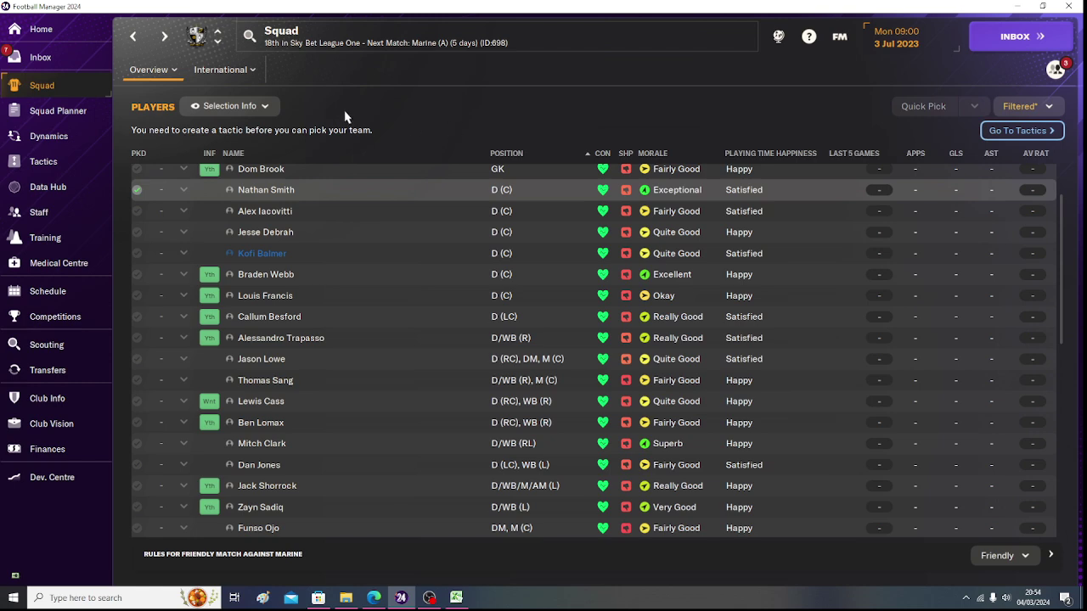
- Review the budgets in the club's Finances summary and the board's objectives in Club Vision
left_click(56, 458)
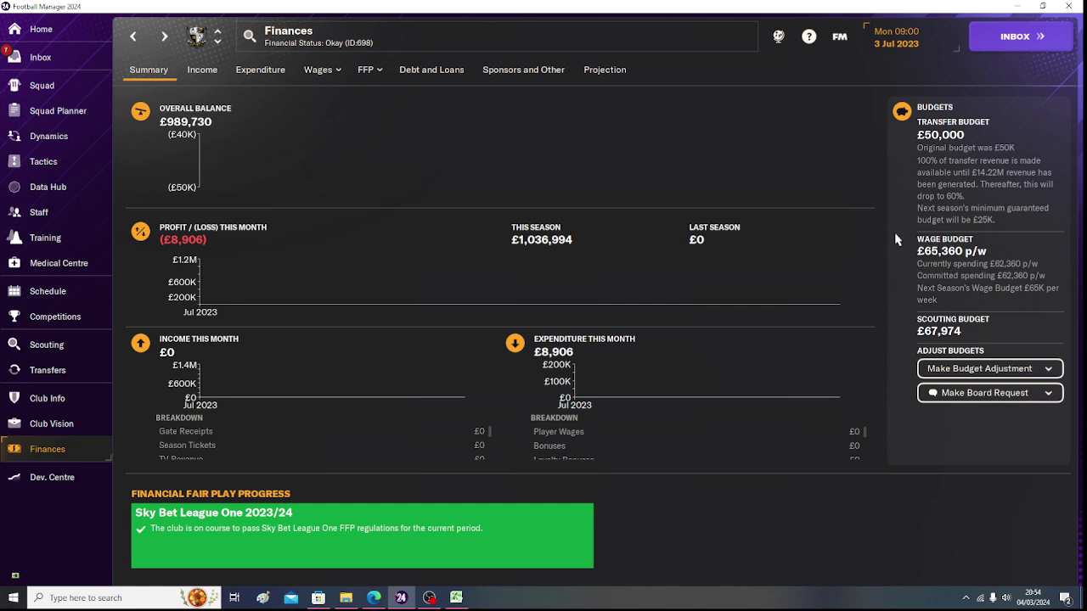
left_click(58, 429)
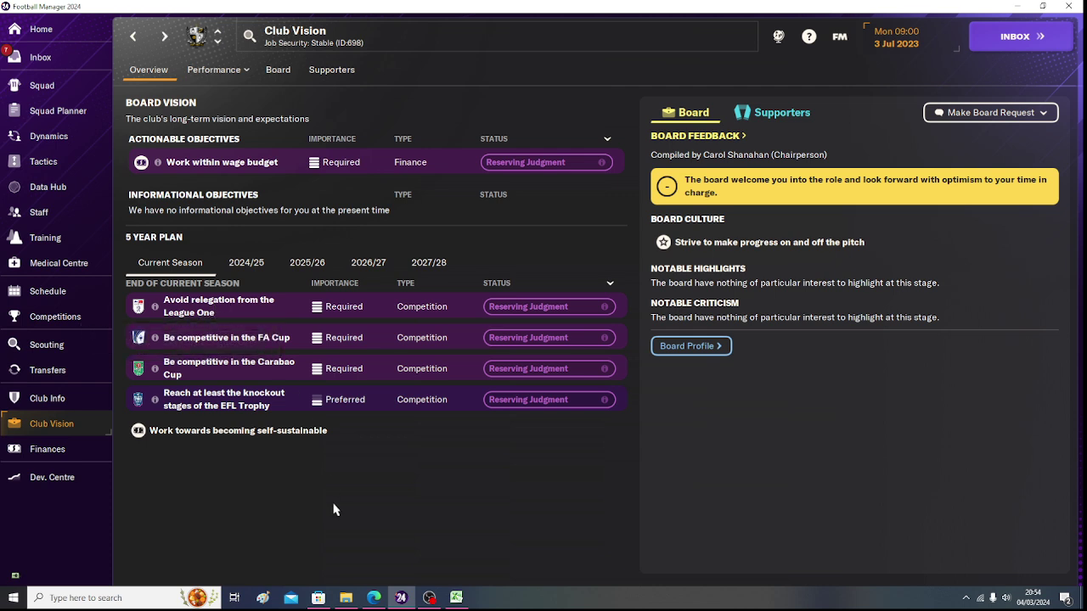
- Switch back to Excel and check the League One Avoid rating (X39) and League Two Prom rating (P40) on the Gk sheet
left_click(456, 597)
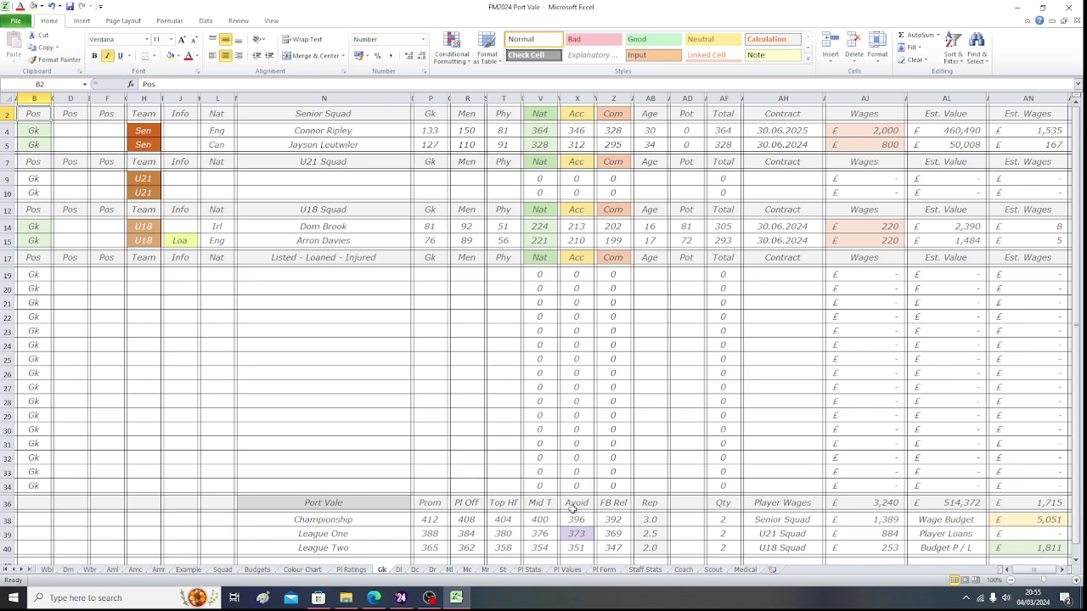
left_click(575, 533)
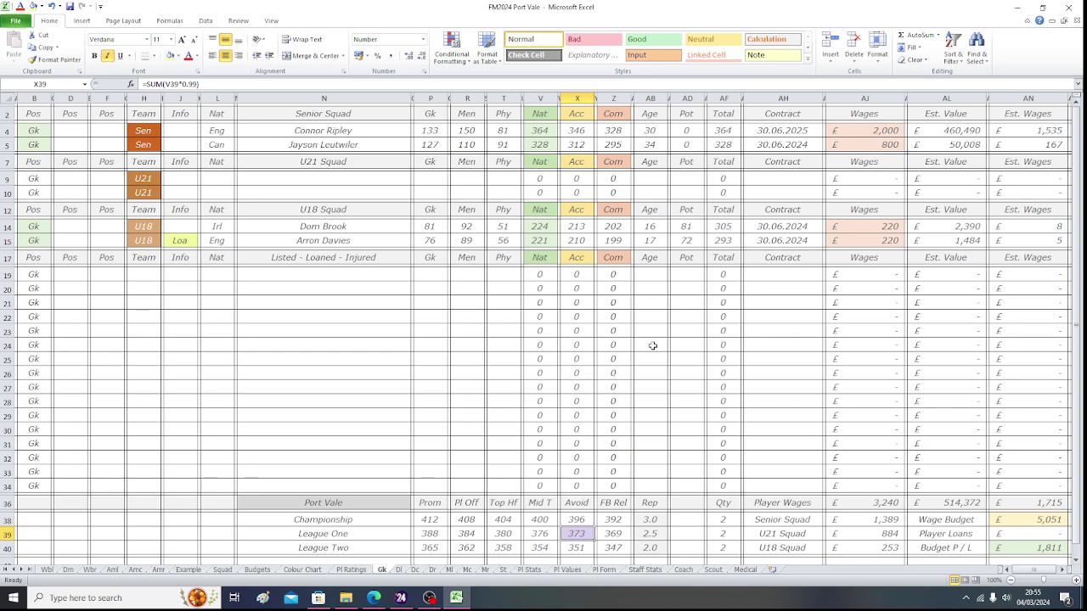
left_click(433, 548)
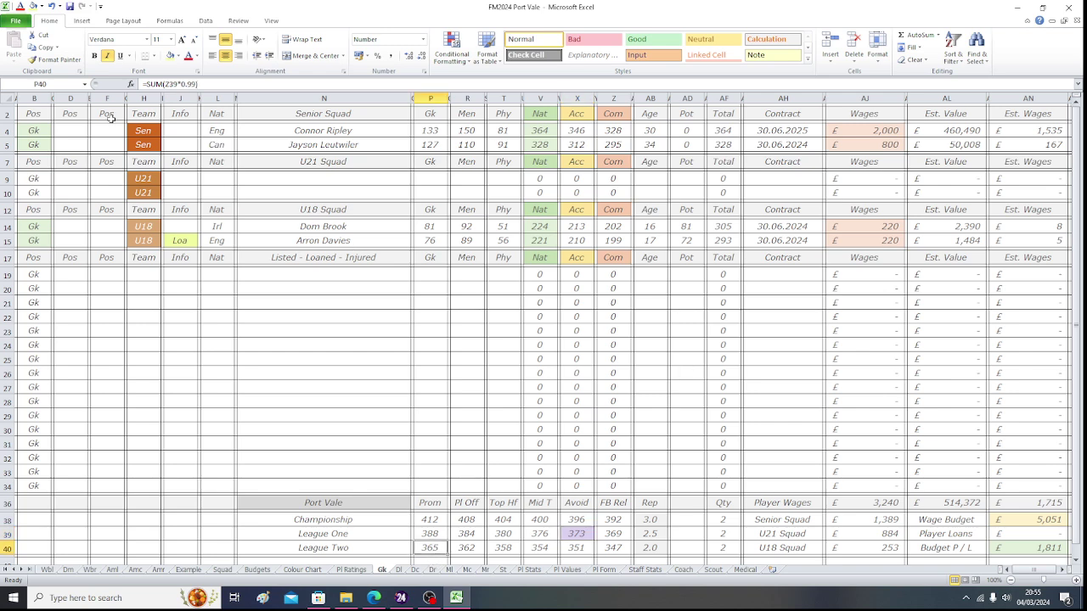
left_click(33, 114)
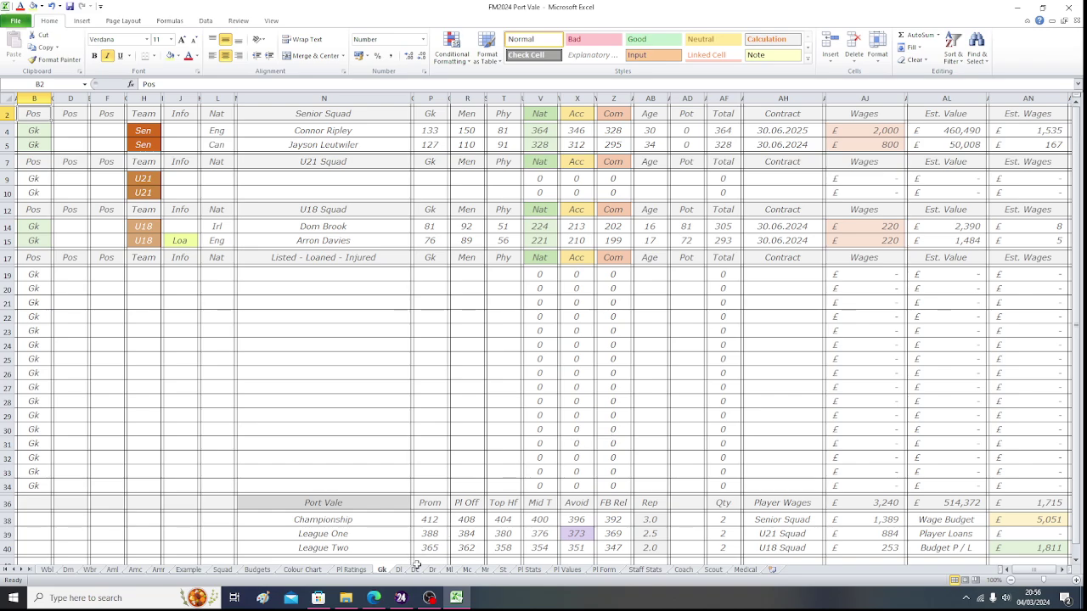
- Switch to Football Manager 2024 and open the manager's Home screen
left_click(400, 597)
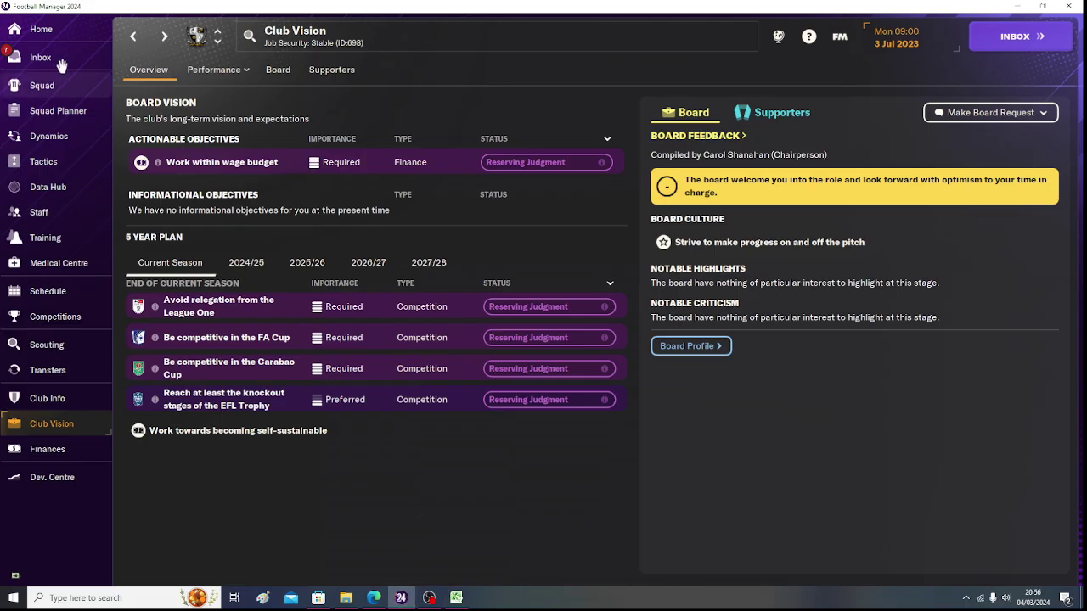
left_click(43, 33)
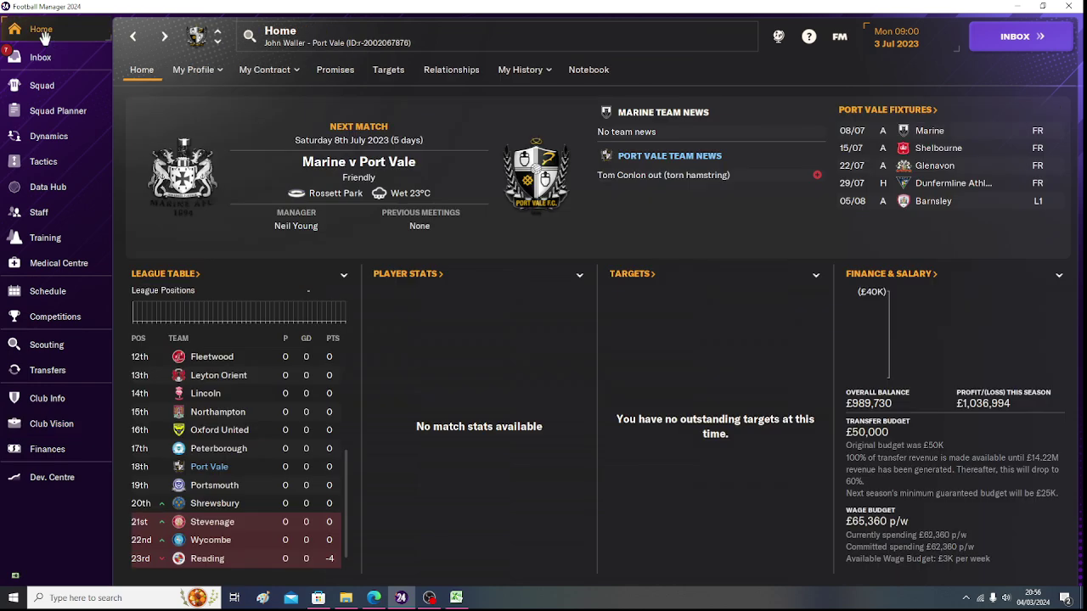